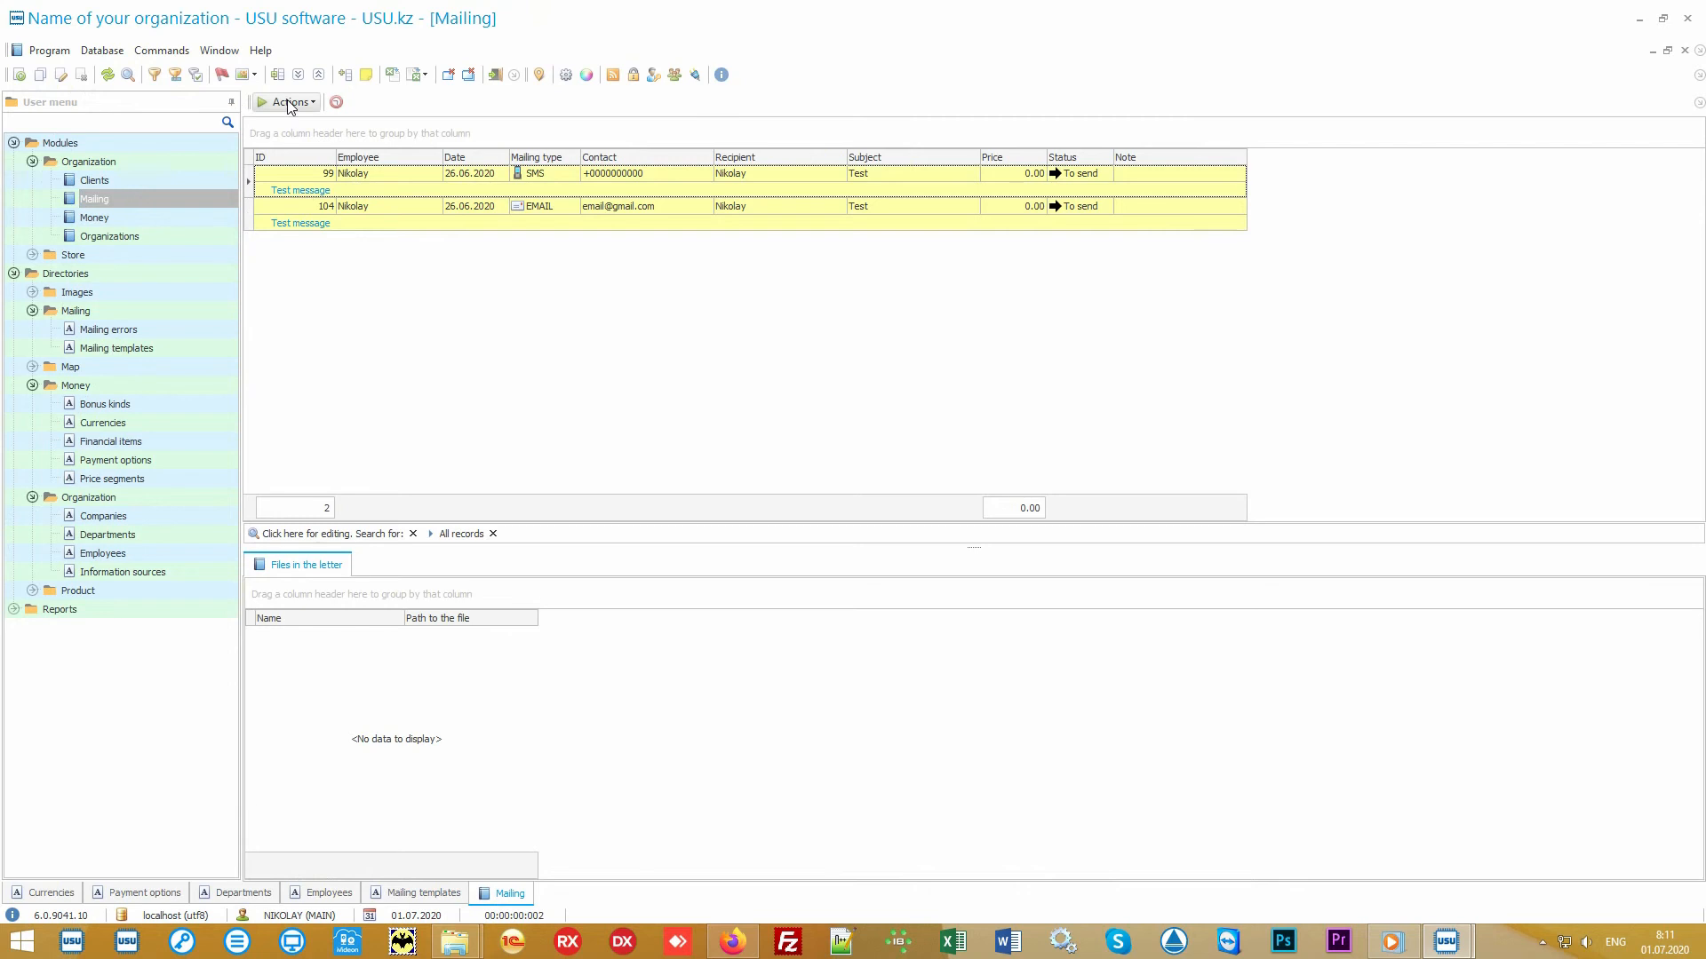
- Open the Run mailing dialog, review its sending channel options, and exit without running the mailing
{"action": "left_click", "coordinate": [290, 105]}
{"action": "left_click", "coordinate": [302, 125]}
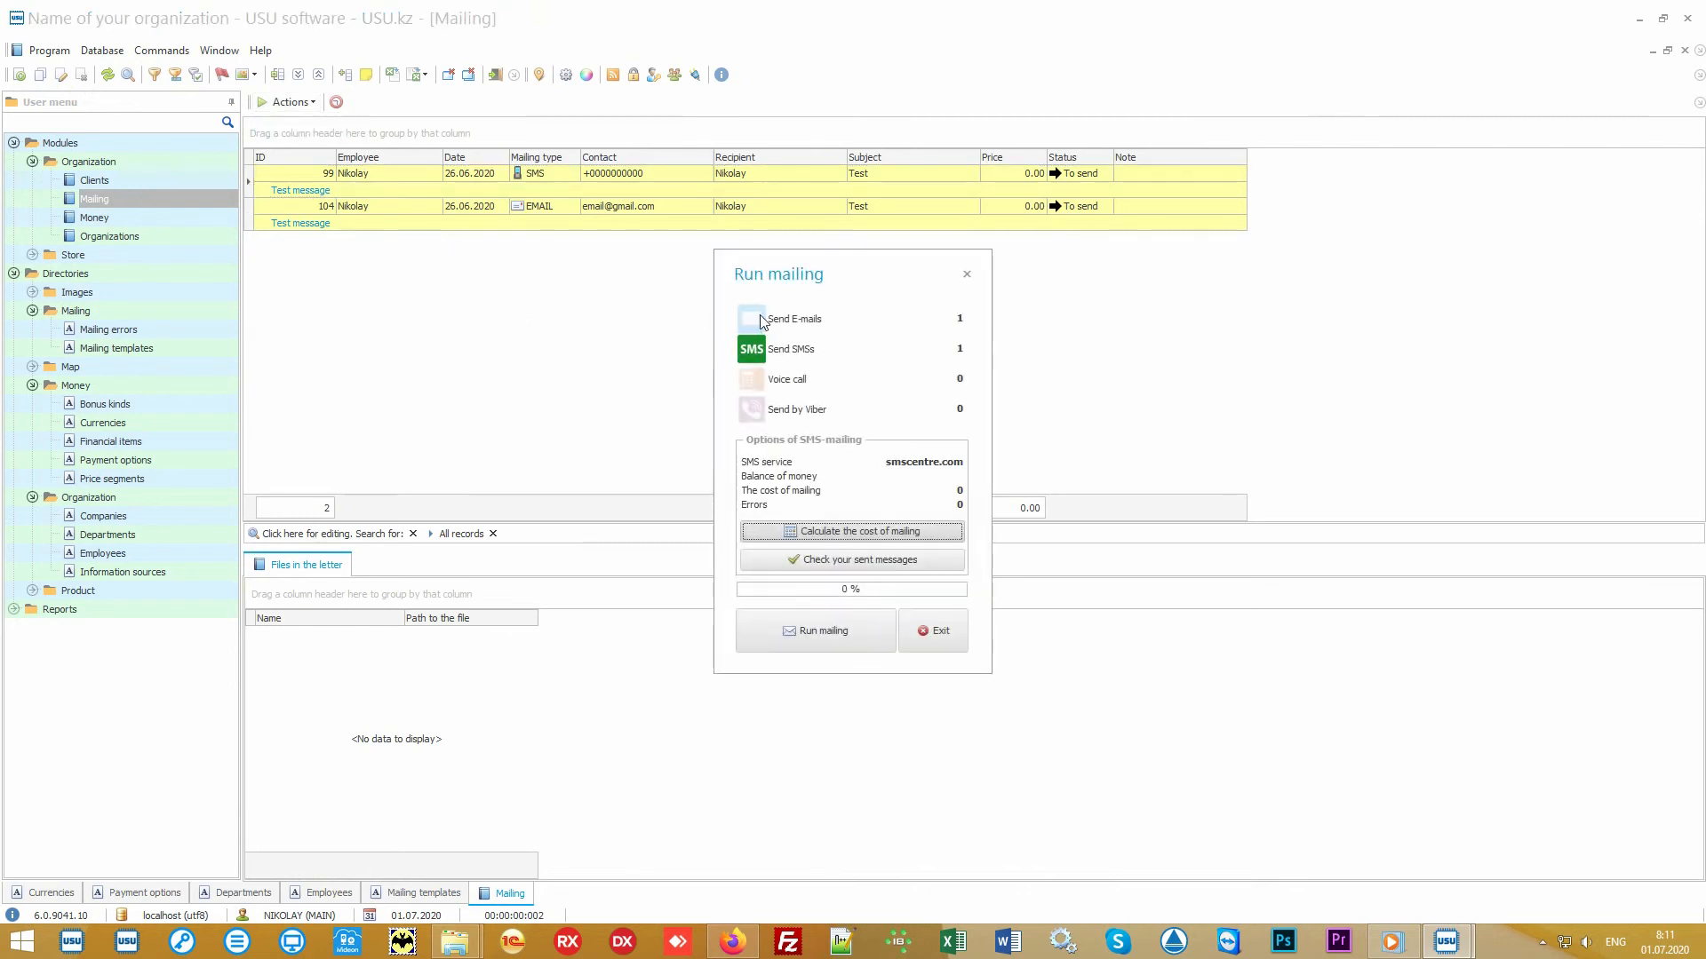
{"action": "left_click", "coordinate": [766, 320]}
{"action": "left_click", "coordinate": [754, 382]}
{"action": "left_click", "coordinate": [783, 409]}
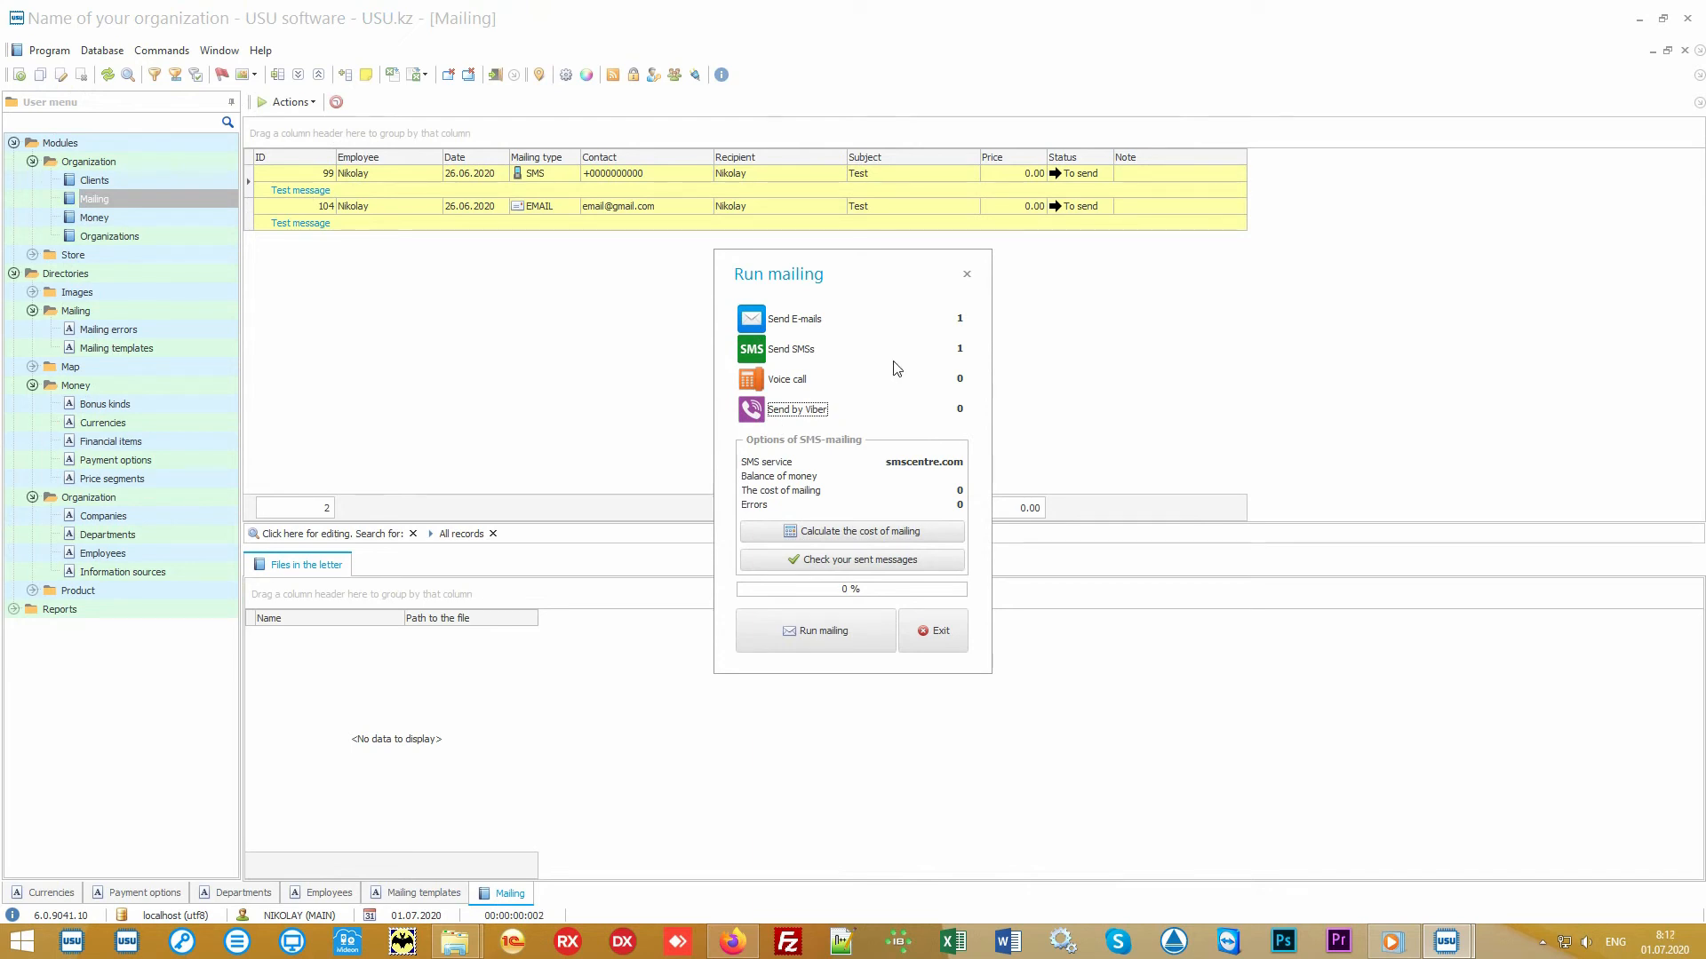
{"action": "left_click", "coordinate": [798, 384]}
{"action": "left_click", "coordinate": [796, 386]}
{"action": "left_click", "coordinate": [796, 386]}
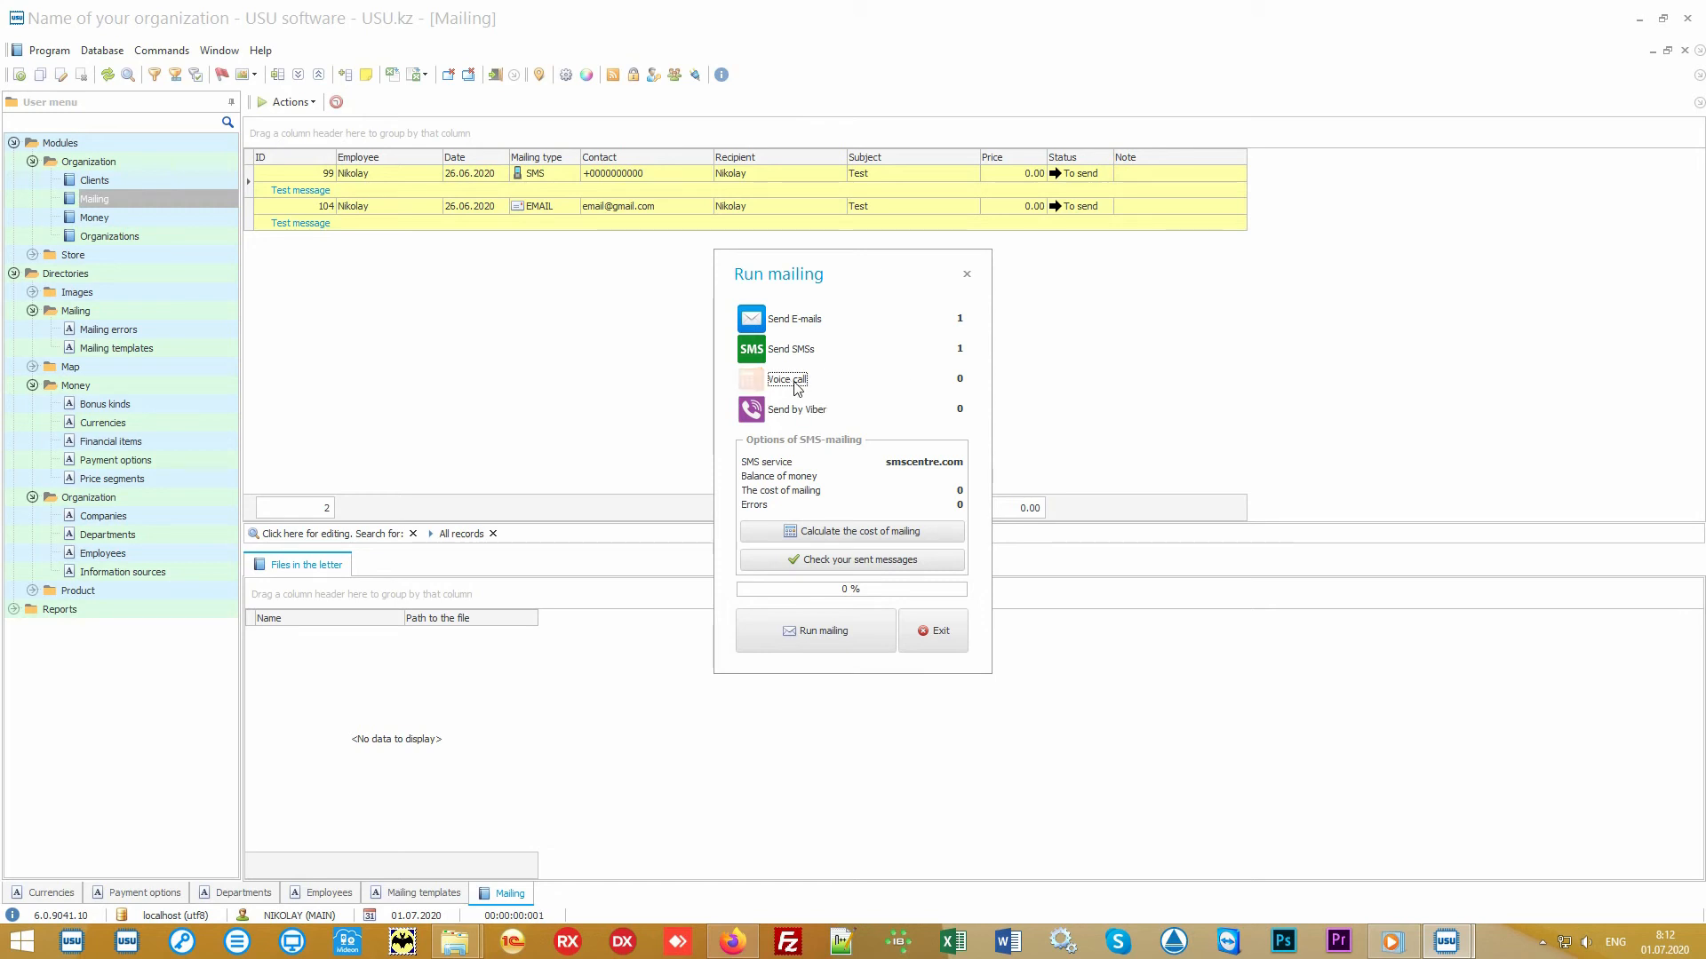
{"action": "left_click", "coordinate": [796, 387]}
{"action": "left_click", "coordinate": [945, 627]}
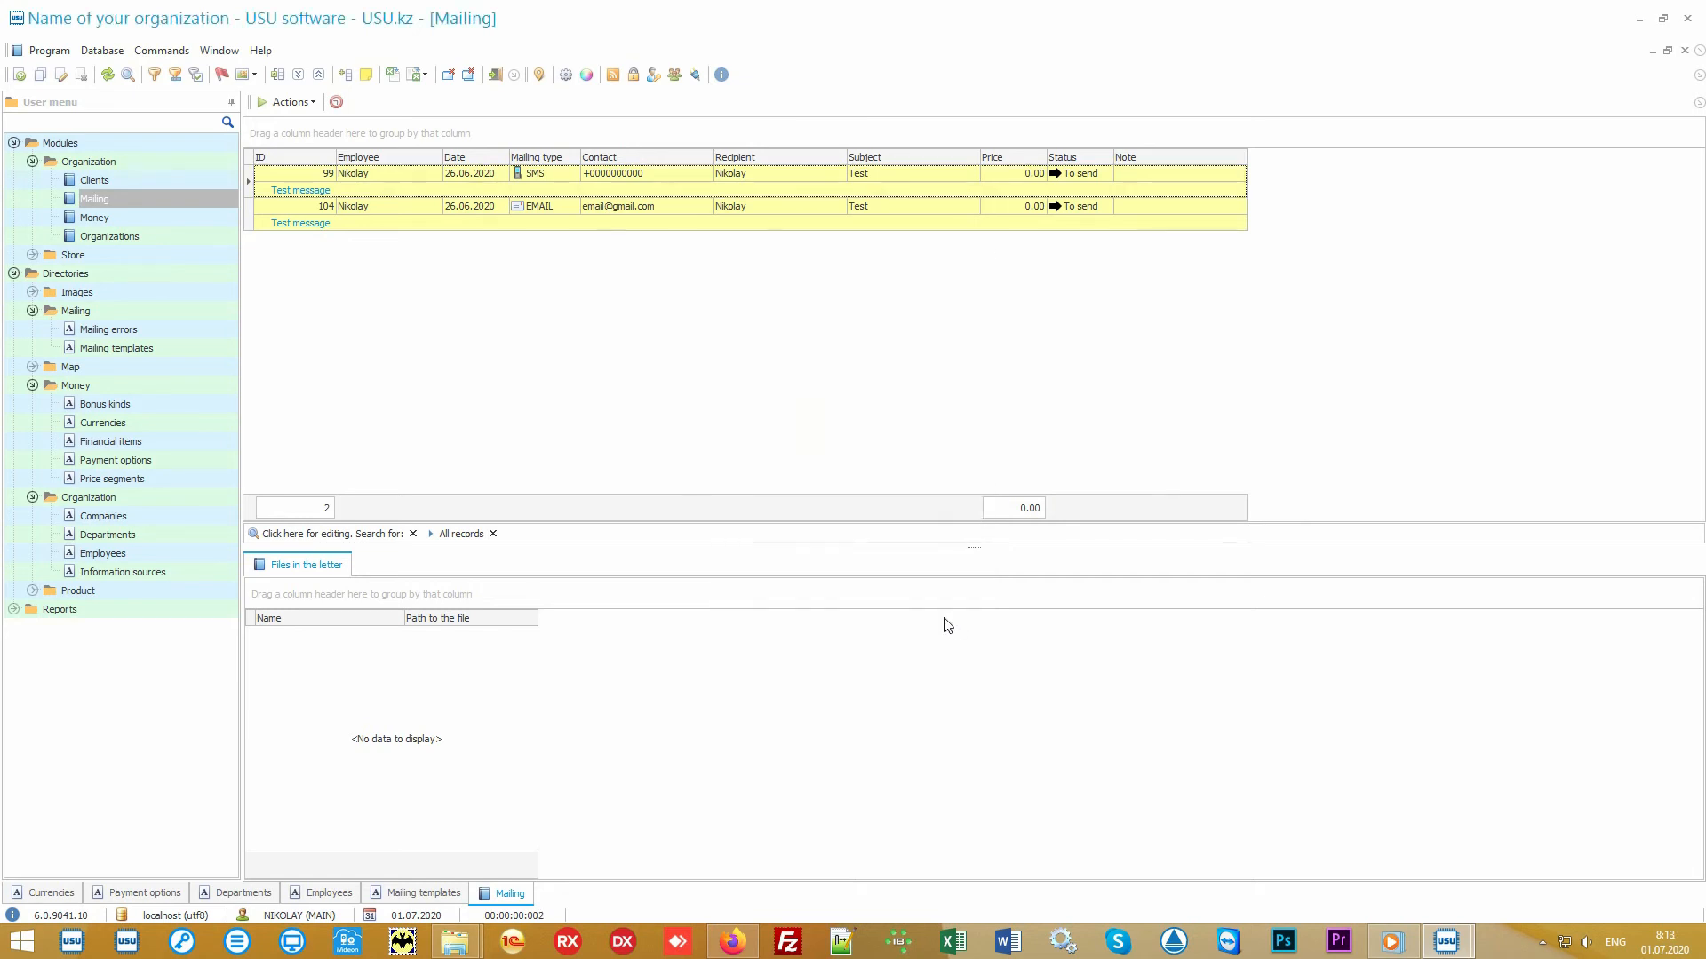
- Select the SMS and e-mail mailing records and open the Product names directory under Product
{"action": "left_click", "coordinate": [697, 173]}
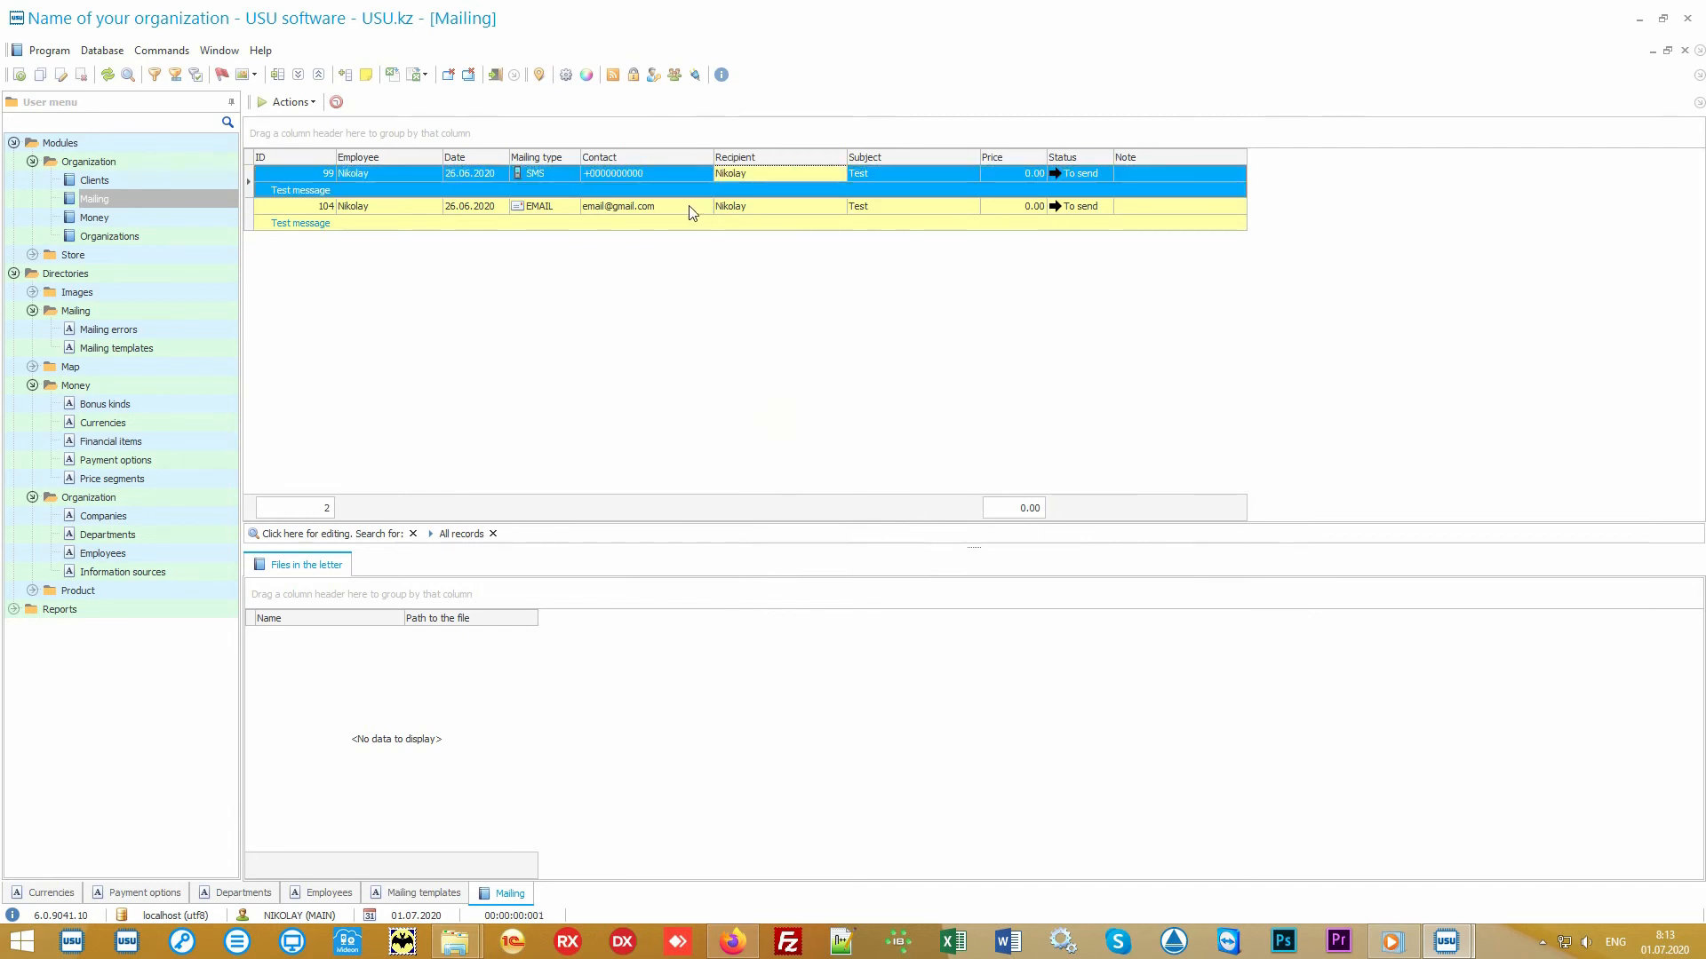
{"action": "left_click", "coordinate": [702, 210]}
{"action": "left_click", "coordinate": [801, 206]}
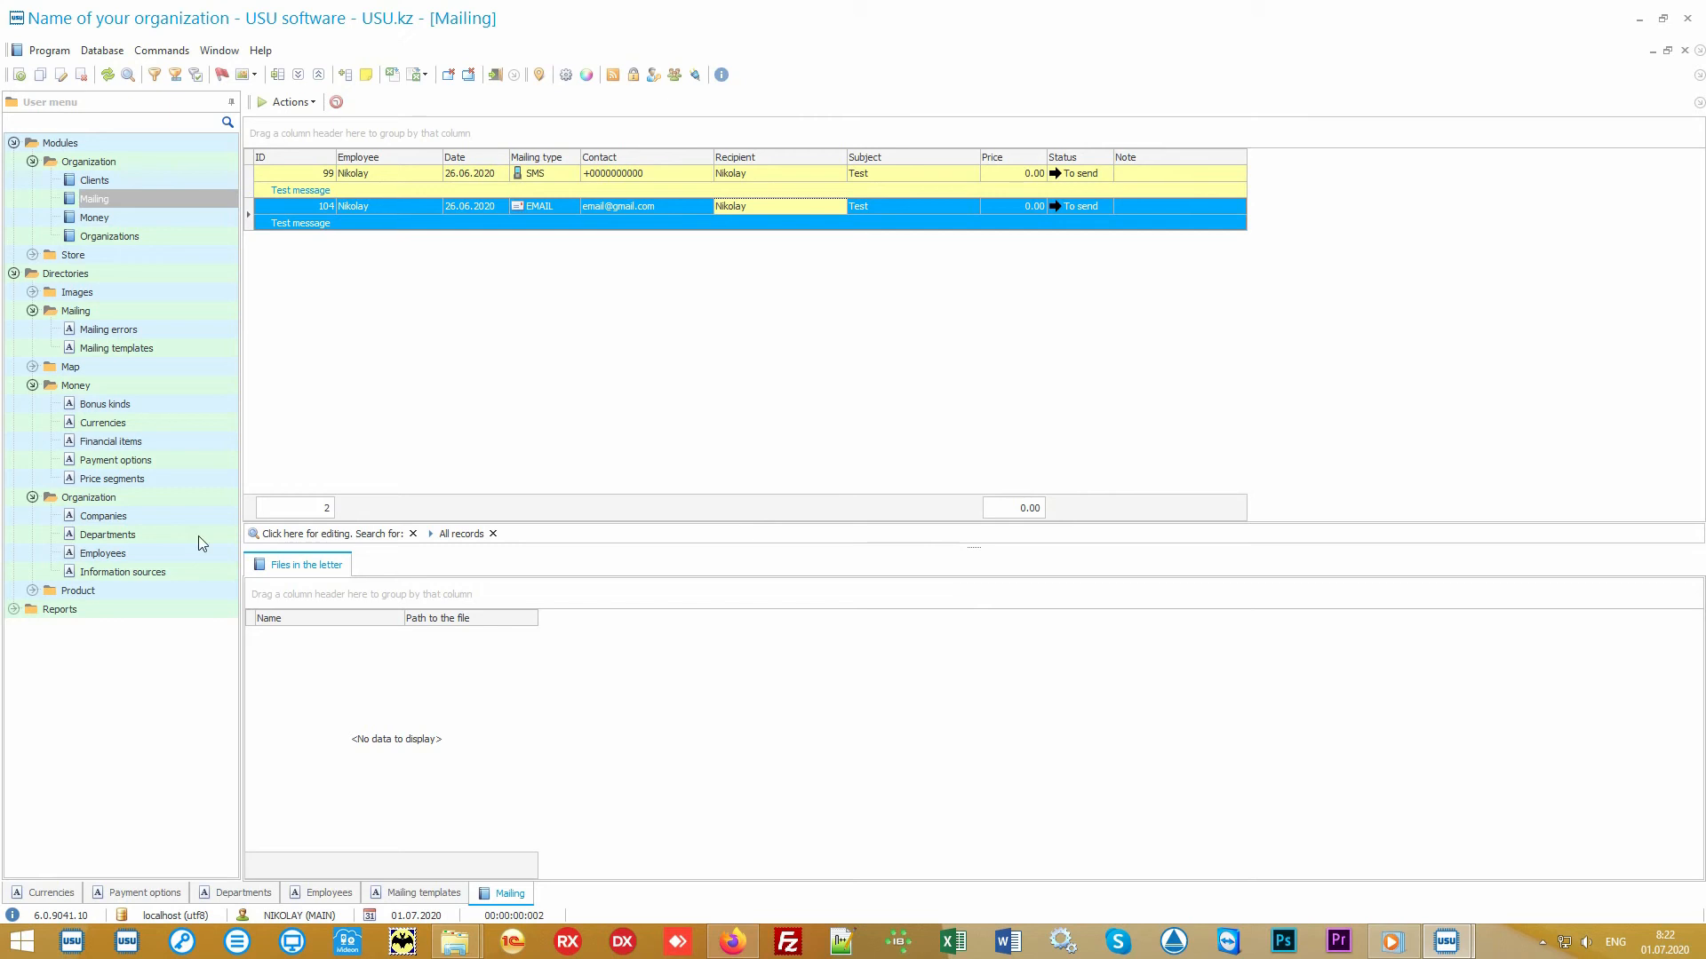
{"action": "double_click", "coordinate": [136, 586]}
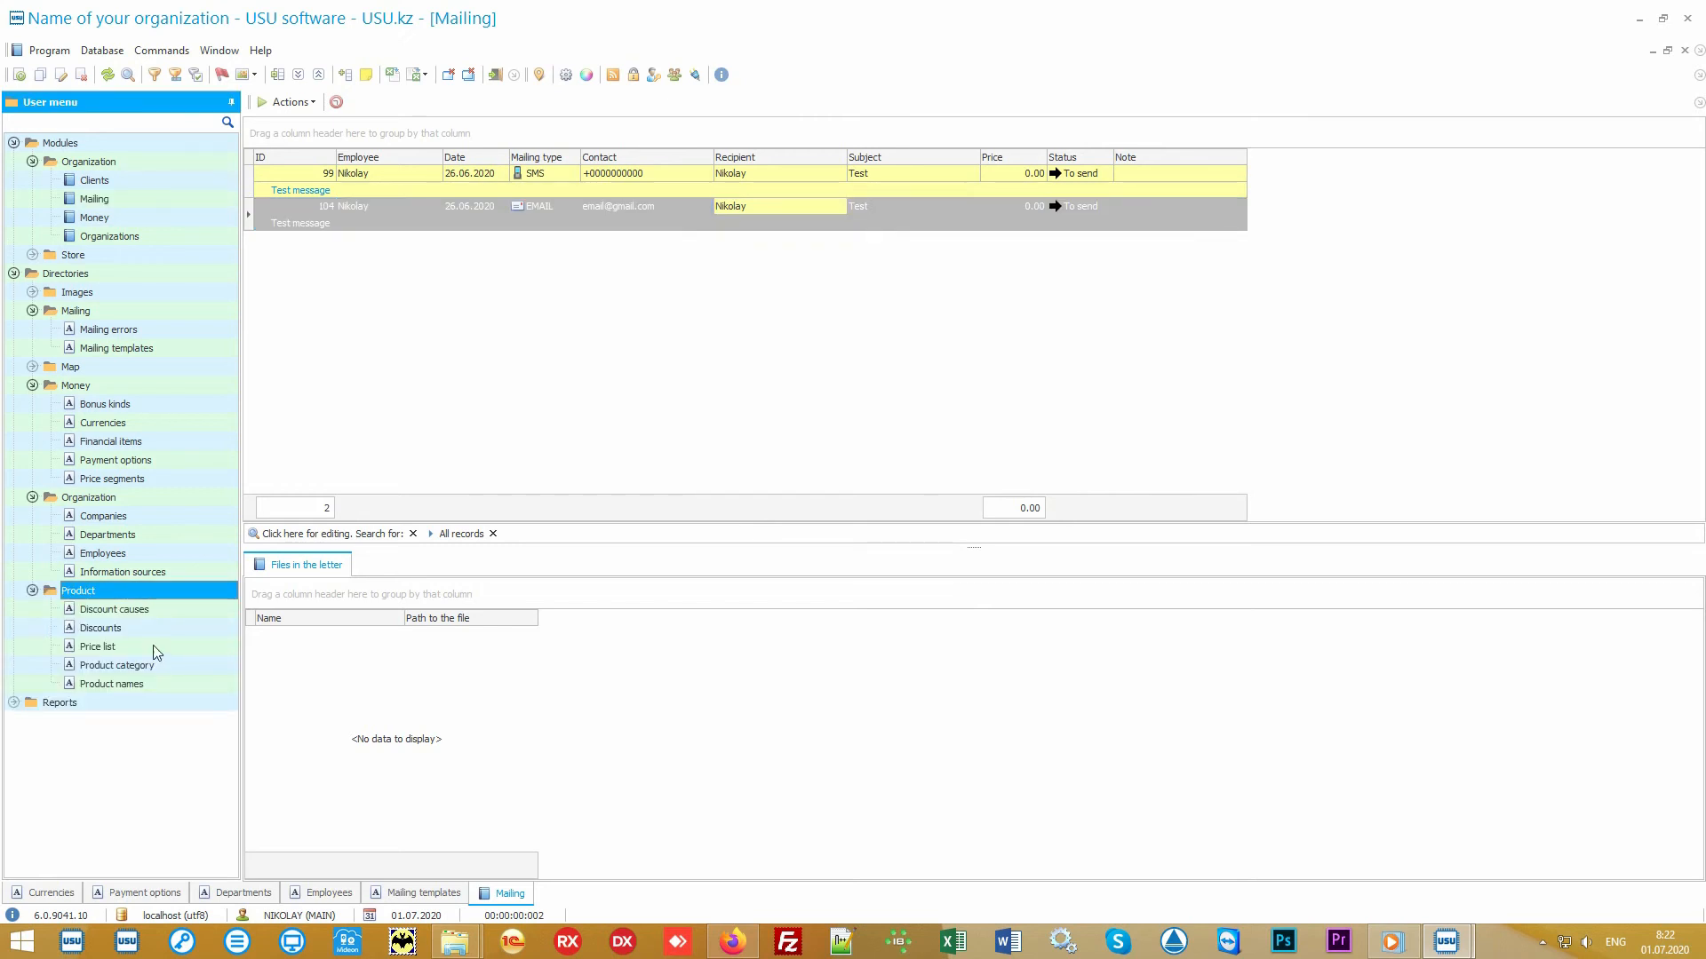
{"action": "double_click", "coordinate": [169, 682]}
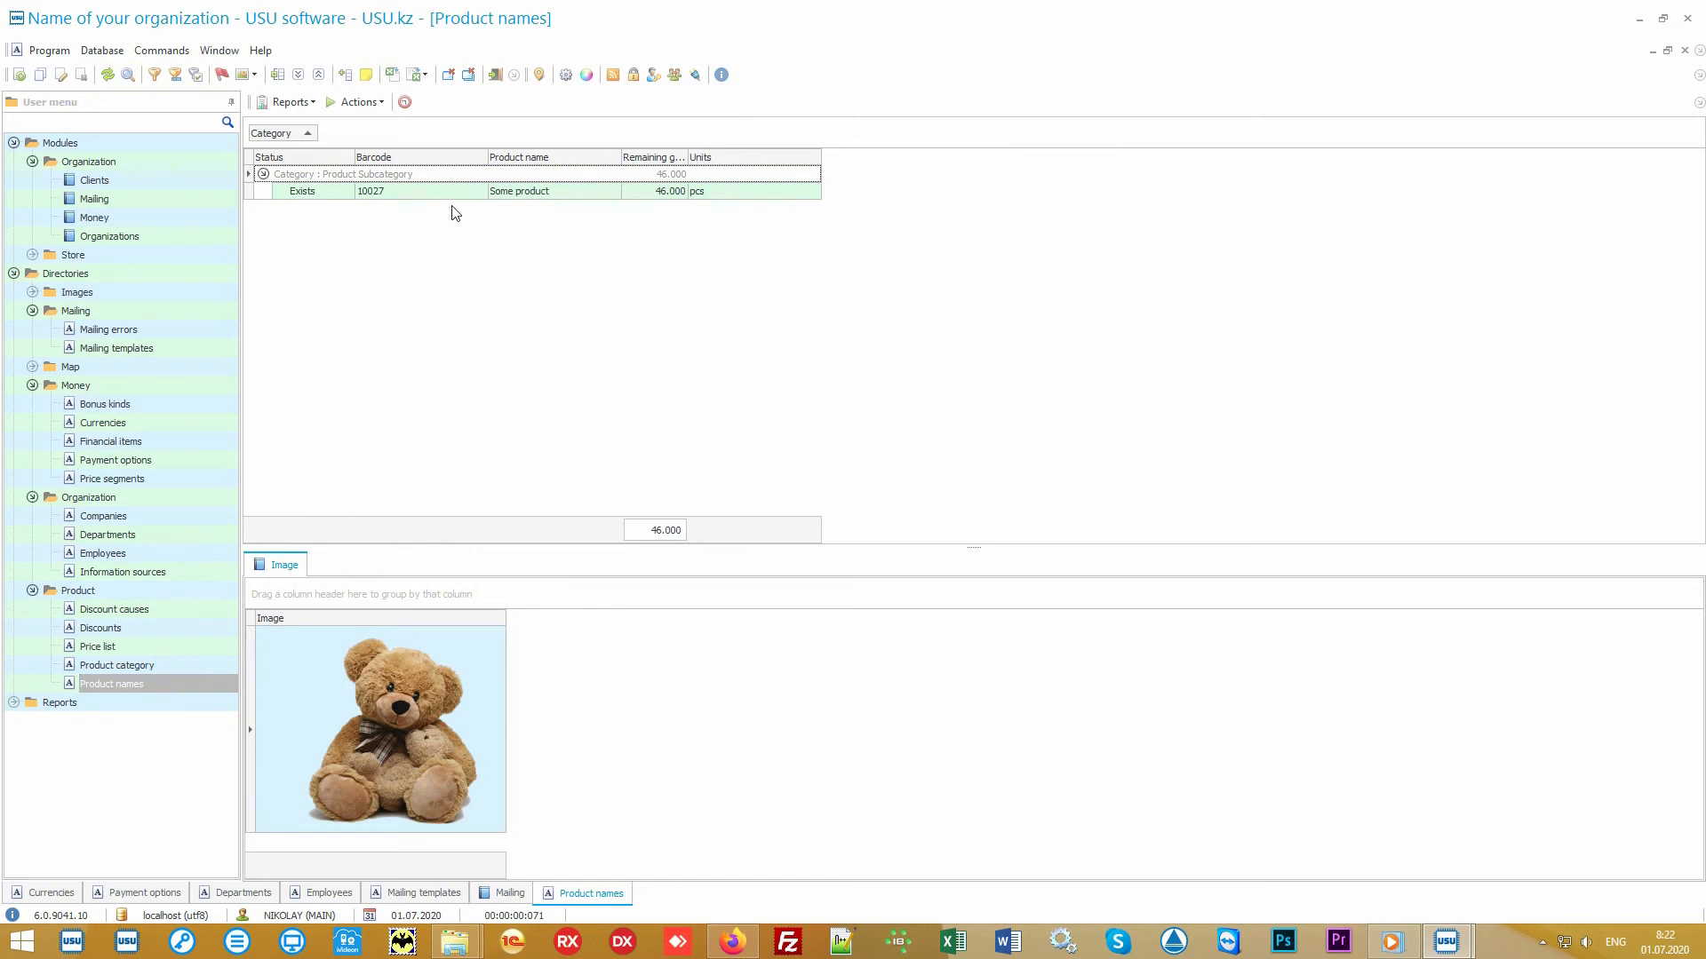
- Open the Import data wizard for the product names list and quit it
{"action": "left_click", "coordinate": [458, 197]}
{"action": "left_click", "coordinate": [586, 196]}
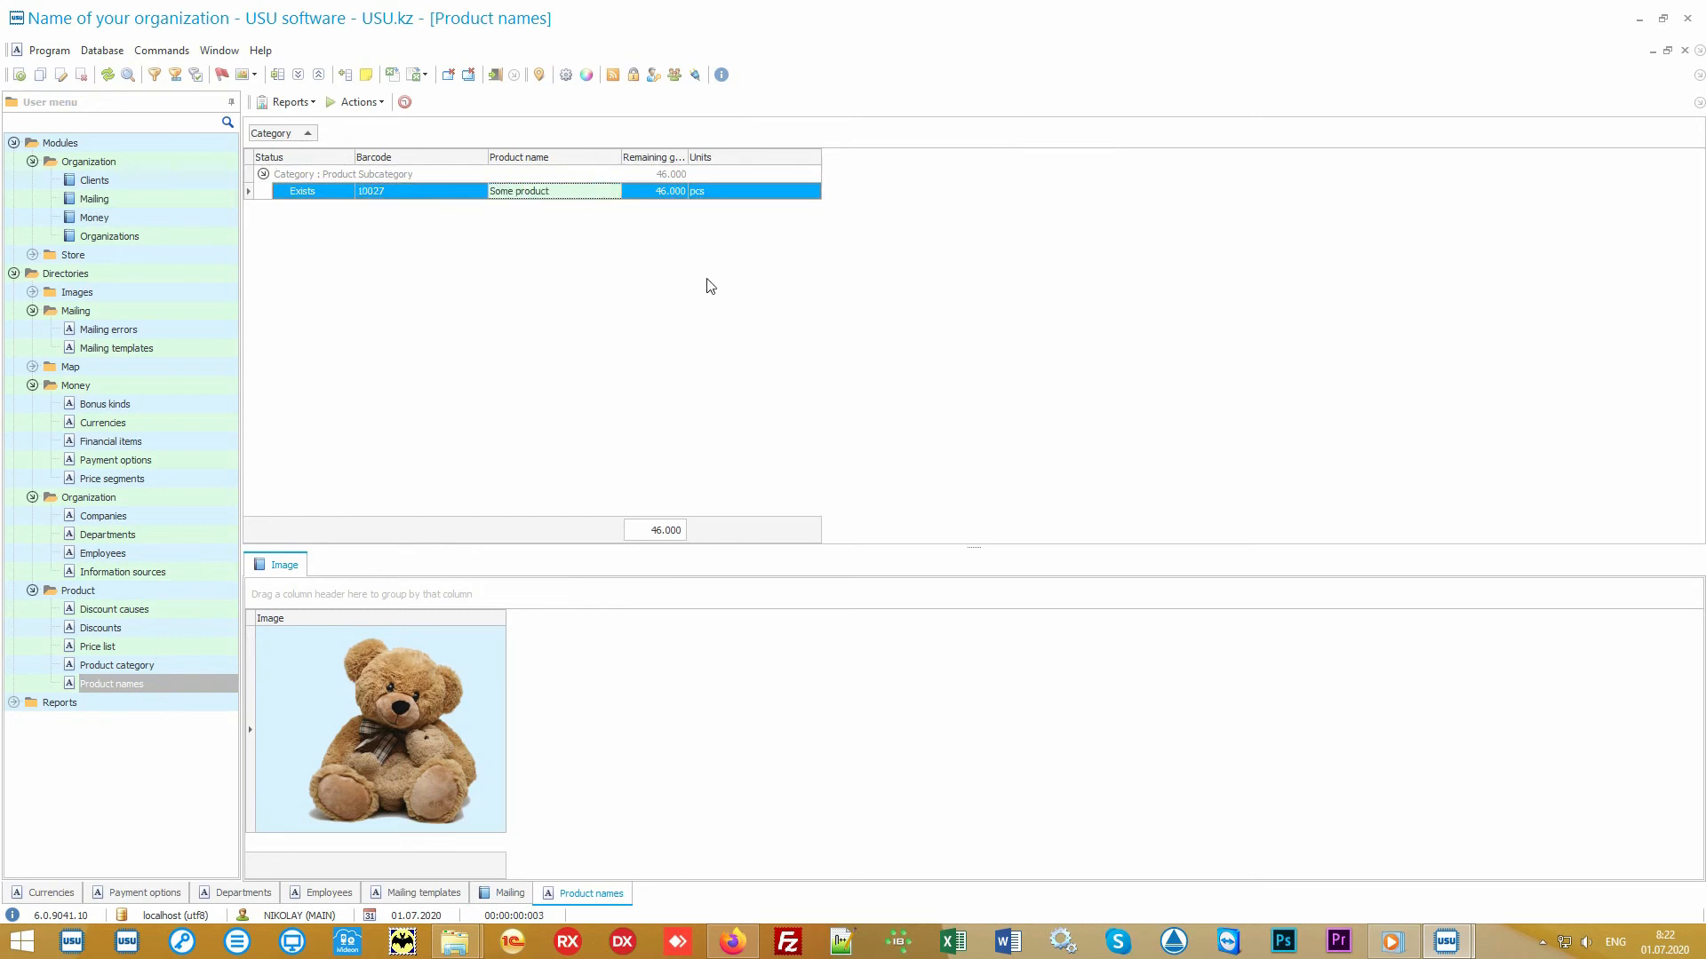
{"action": "right_click", "coordinate": [663, 251]}
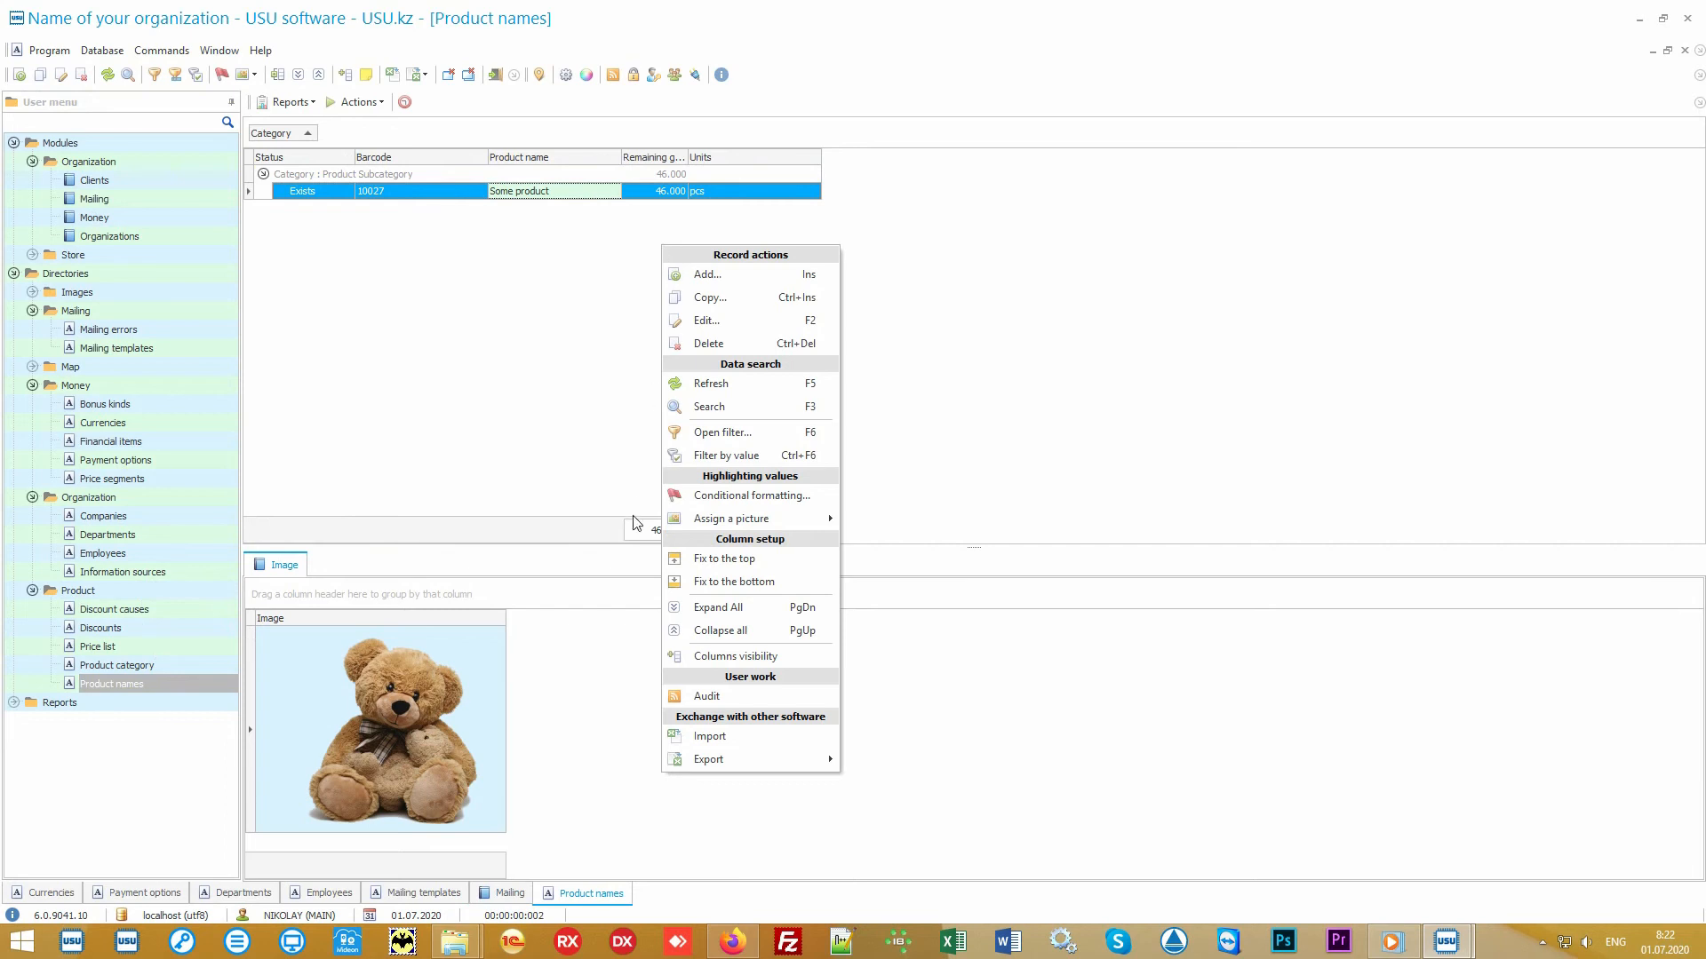
{"action": "left_click", "coordinate": [766, 744]}
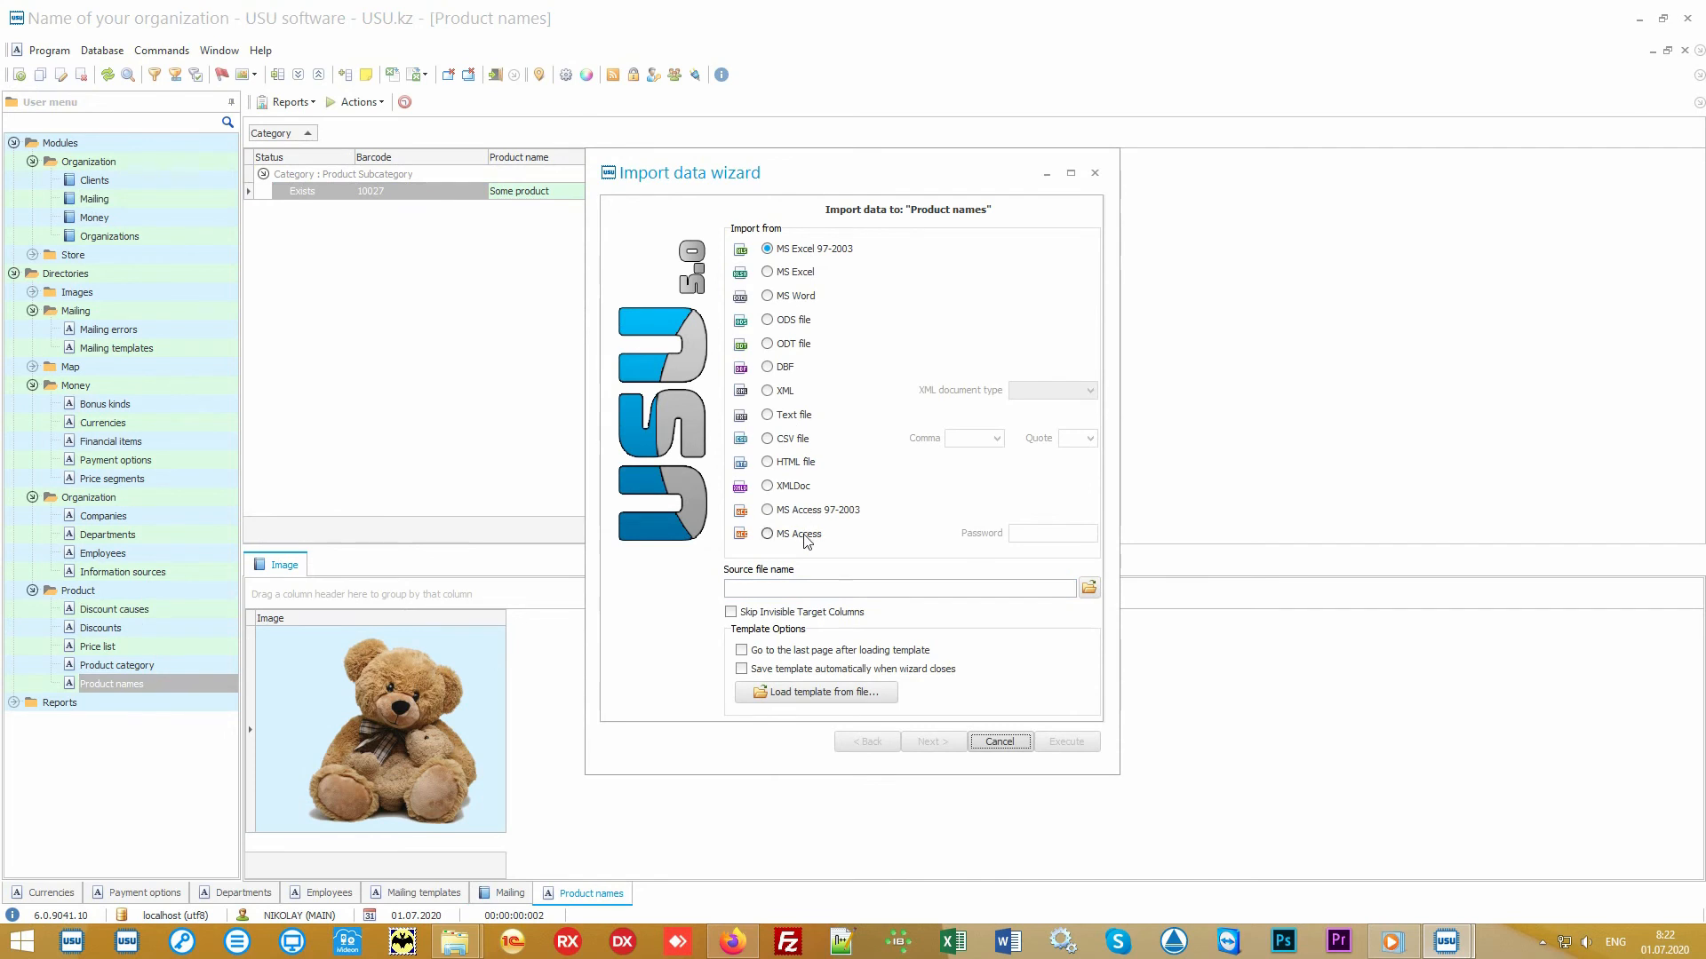
{"action": "left_click", "coordinate": [1002, 743]}
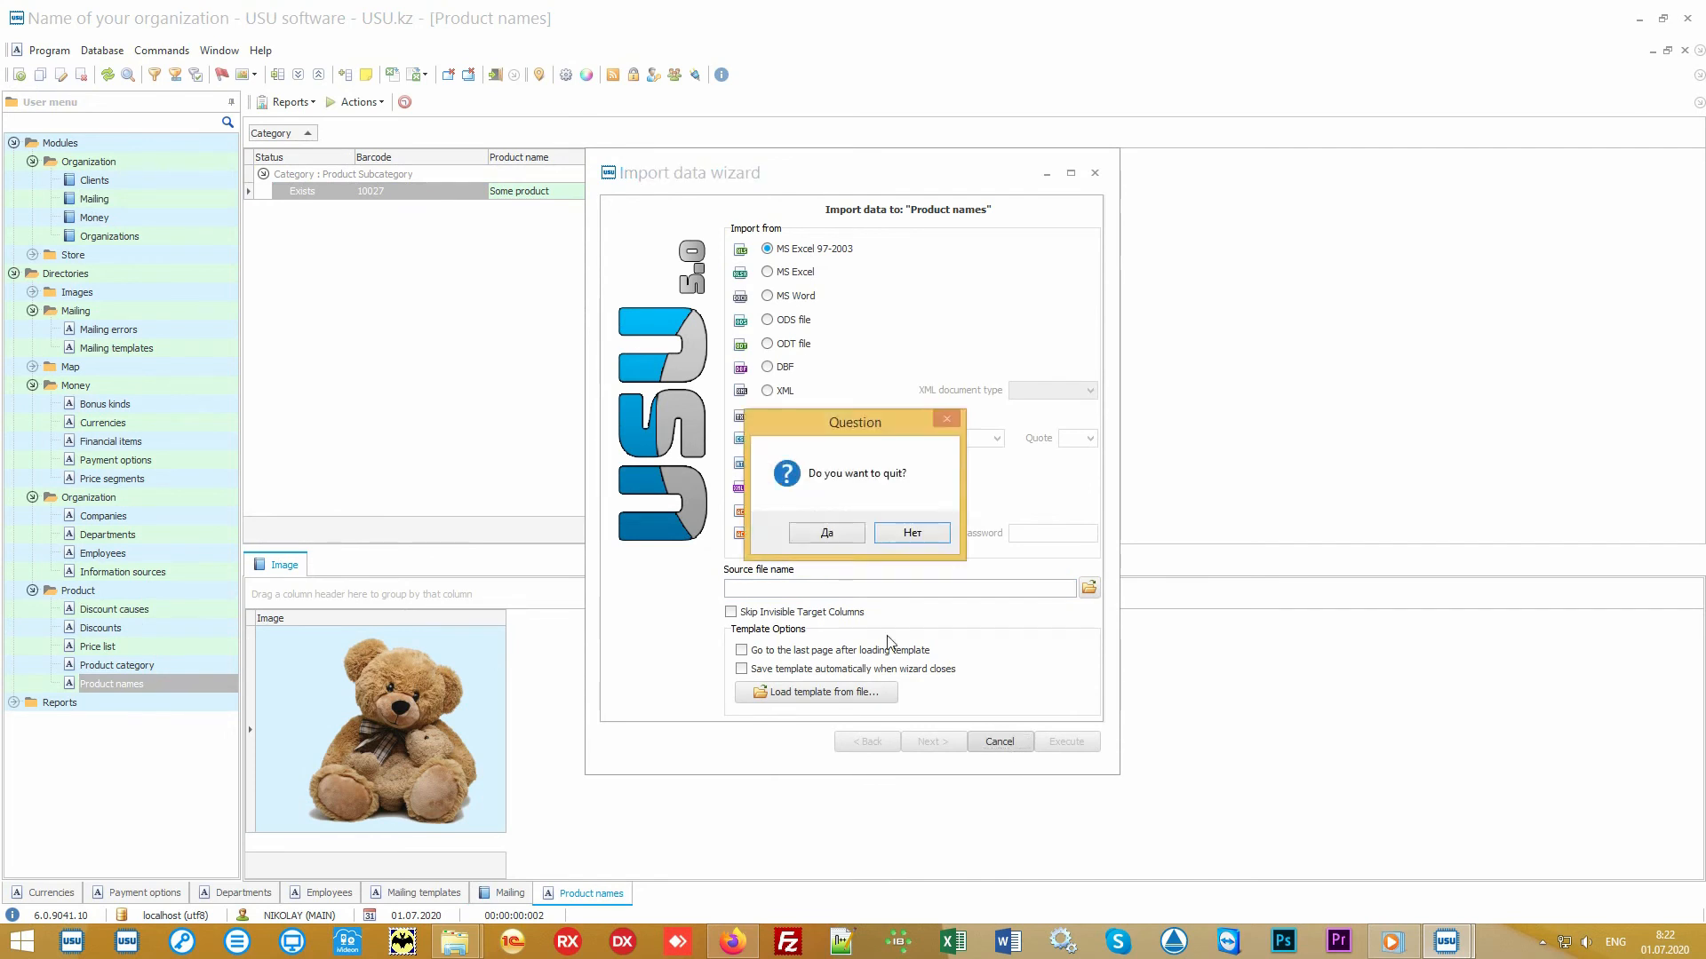
{"action": "left_click", "coordinate": [842, 537]}
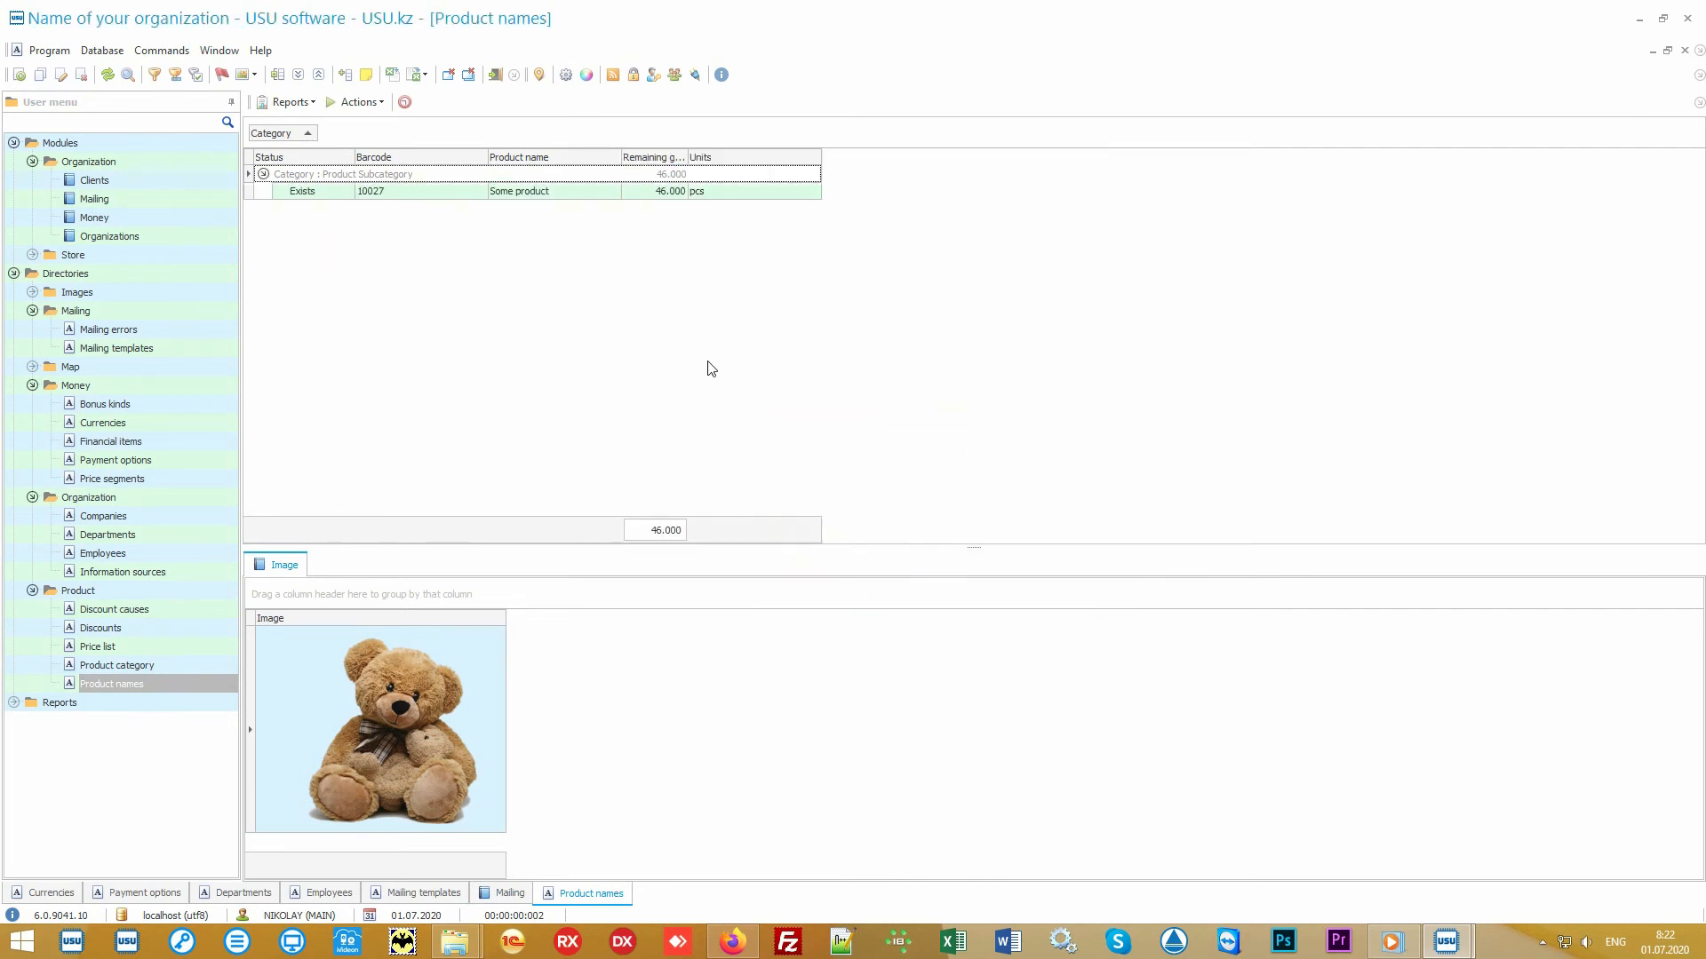
- Switch to Excel and open Product names.xlsx to examine its header columns and product rows
{"action": "left_click", "coordinate": [1638, 18]}
{"action": "double_click", "coordinate": [844, 497]}
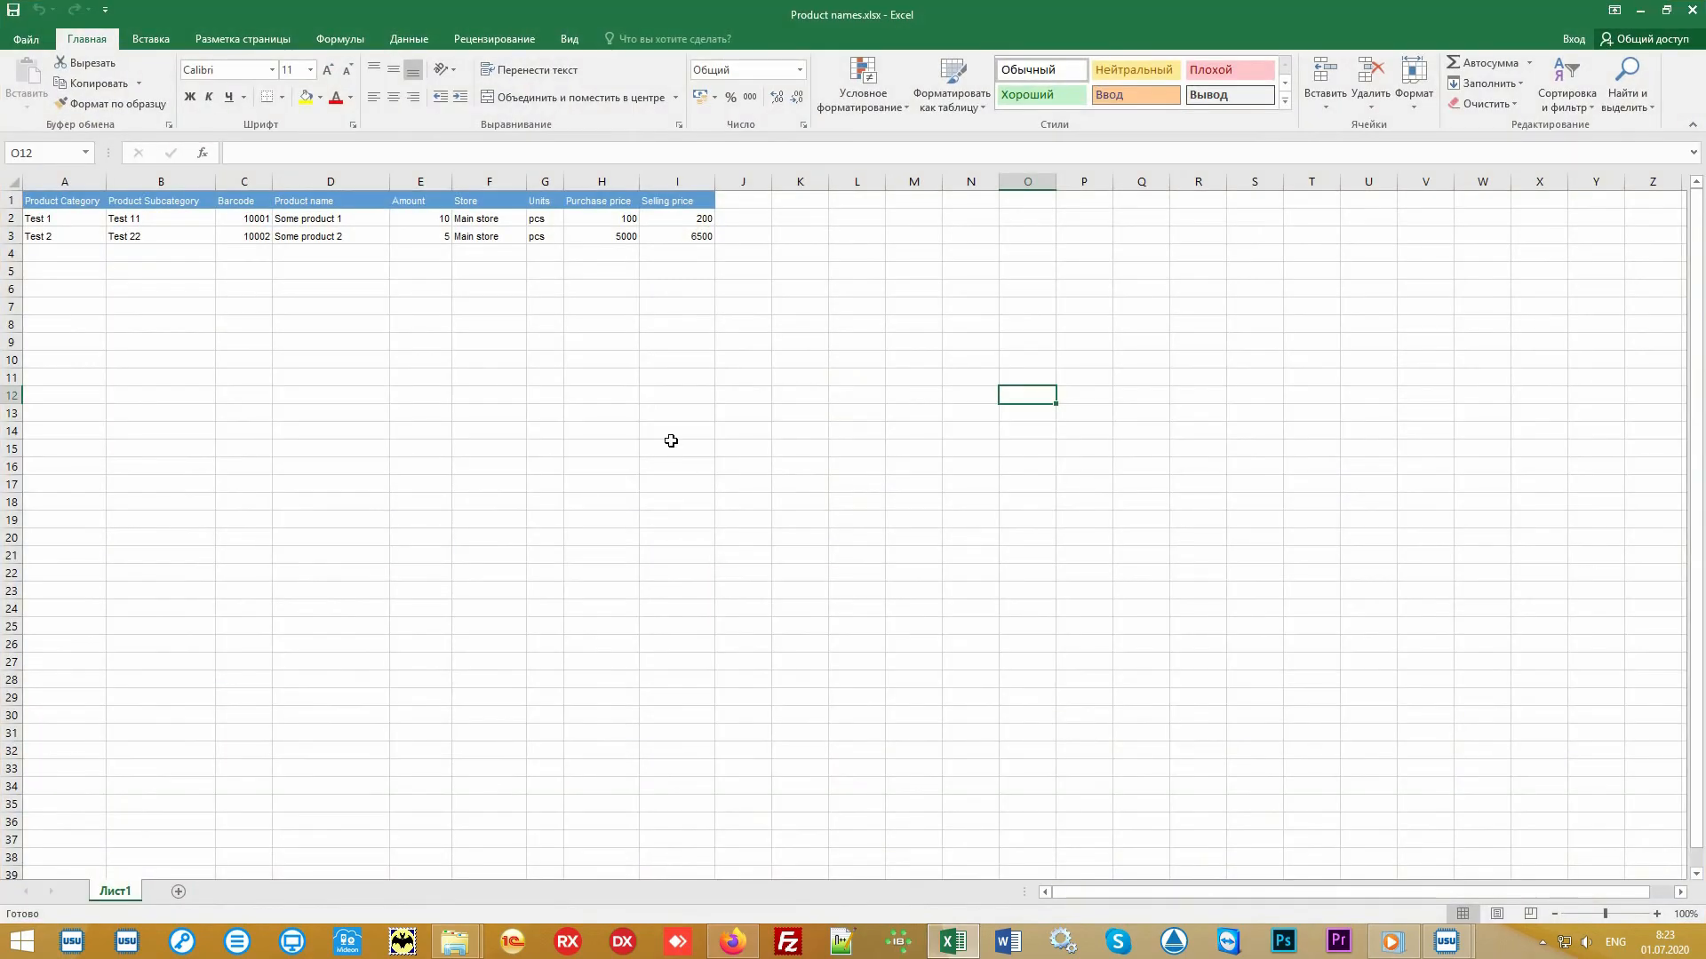
{"action": "left_click_drag", "start_coordinate": [686, 237], "coordinate": [68, 194]}
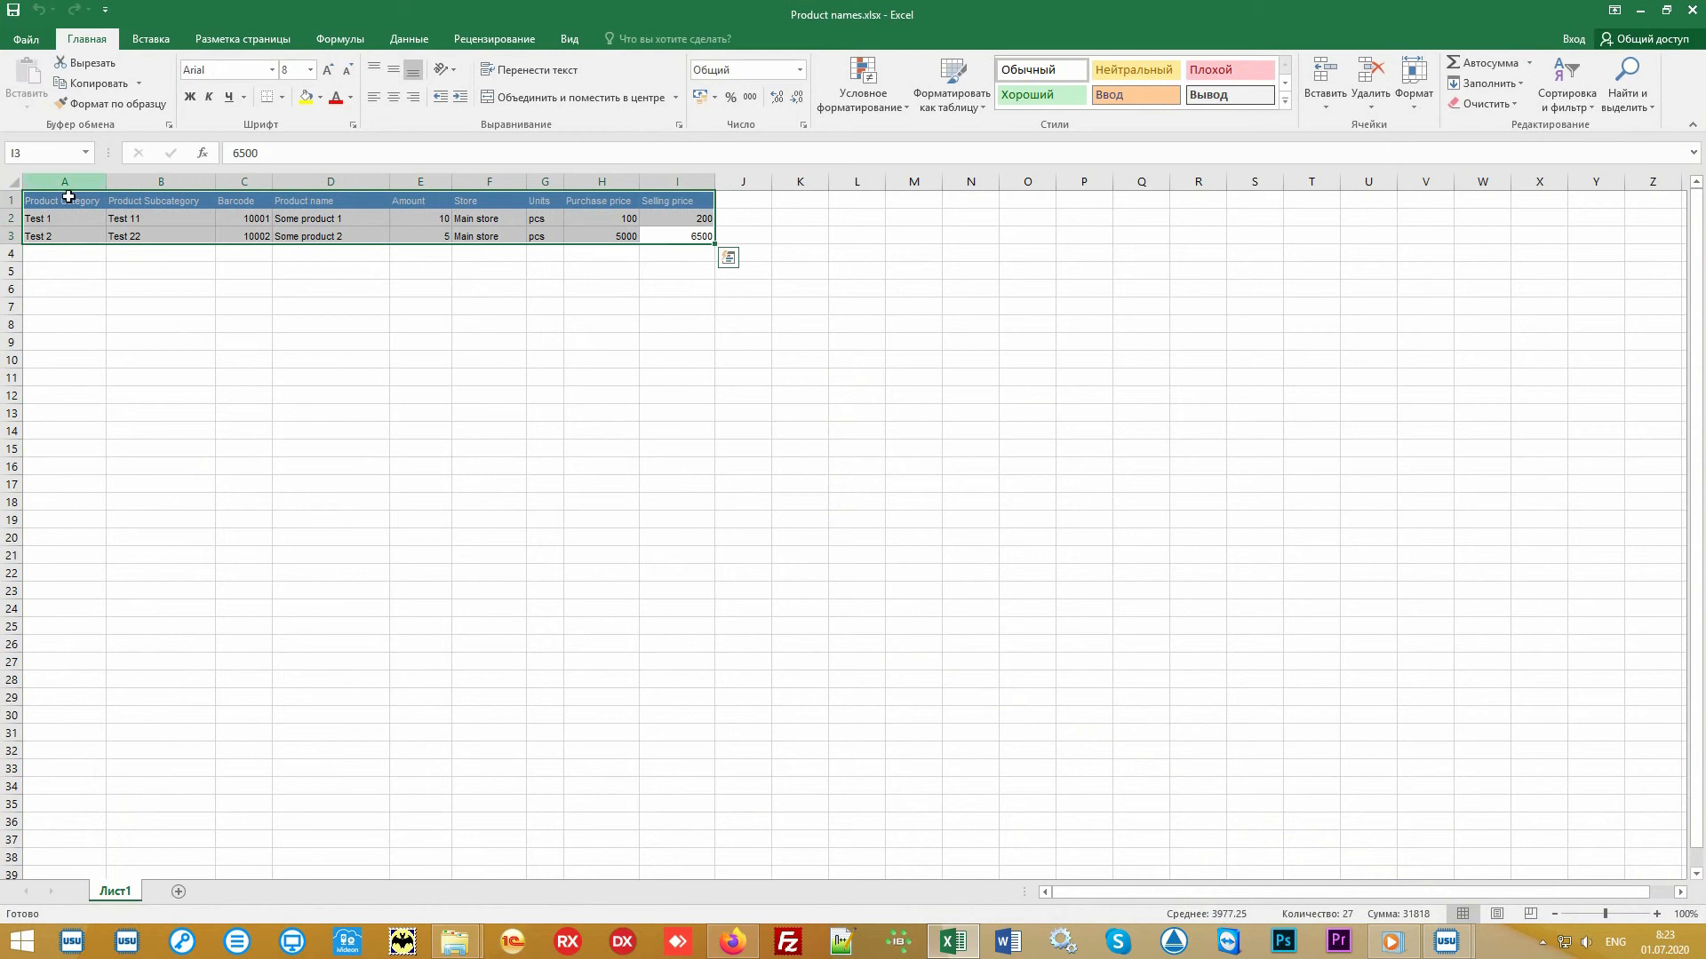
{"action": "left_click", "coordinate": [59, 182]}
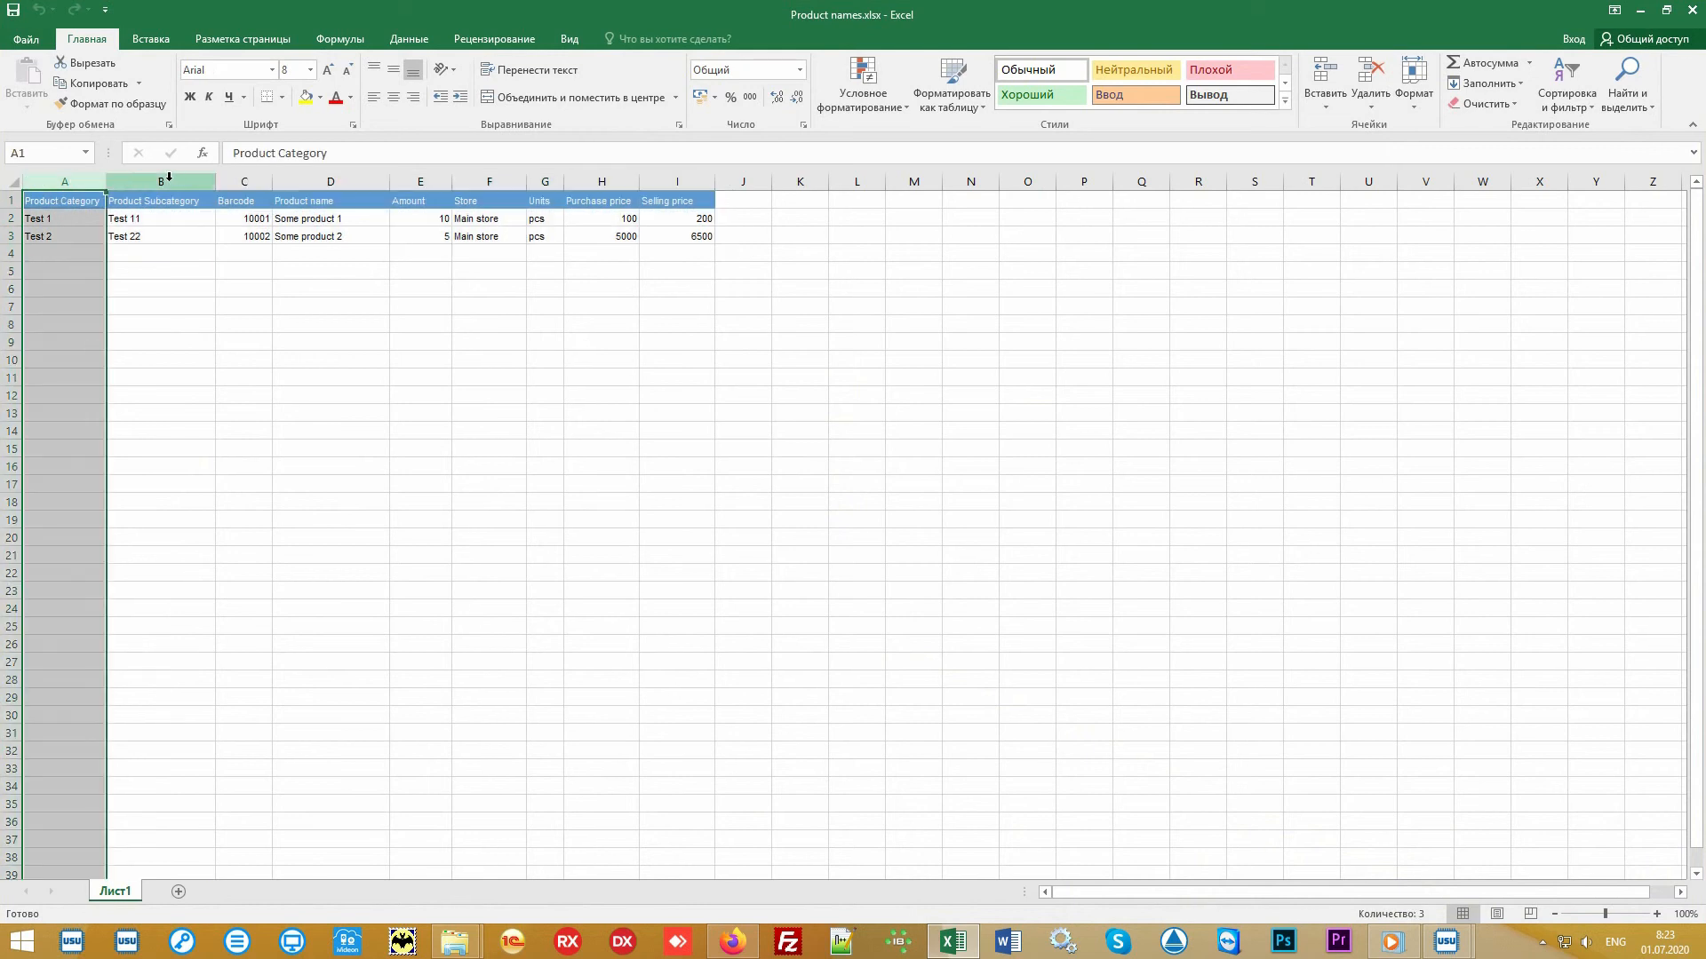
{"action": "left_click", "coordinate": [169, 176]}
{"action": "left_click", "coordinate": [240, 179]}
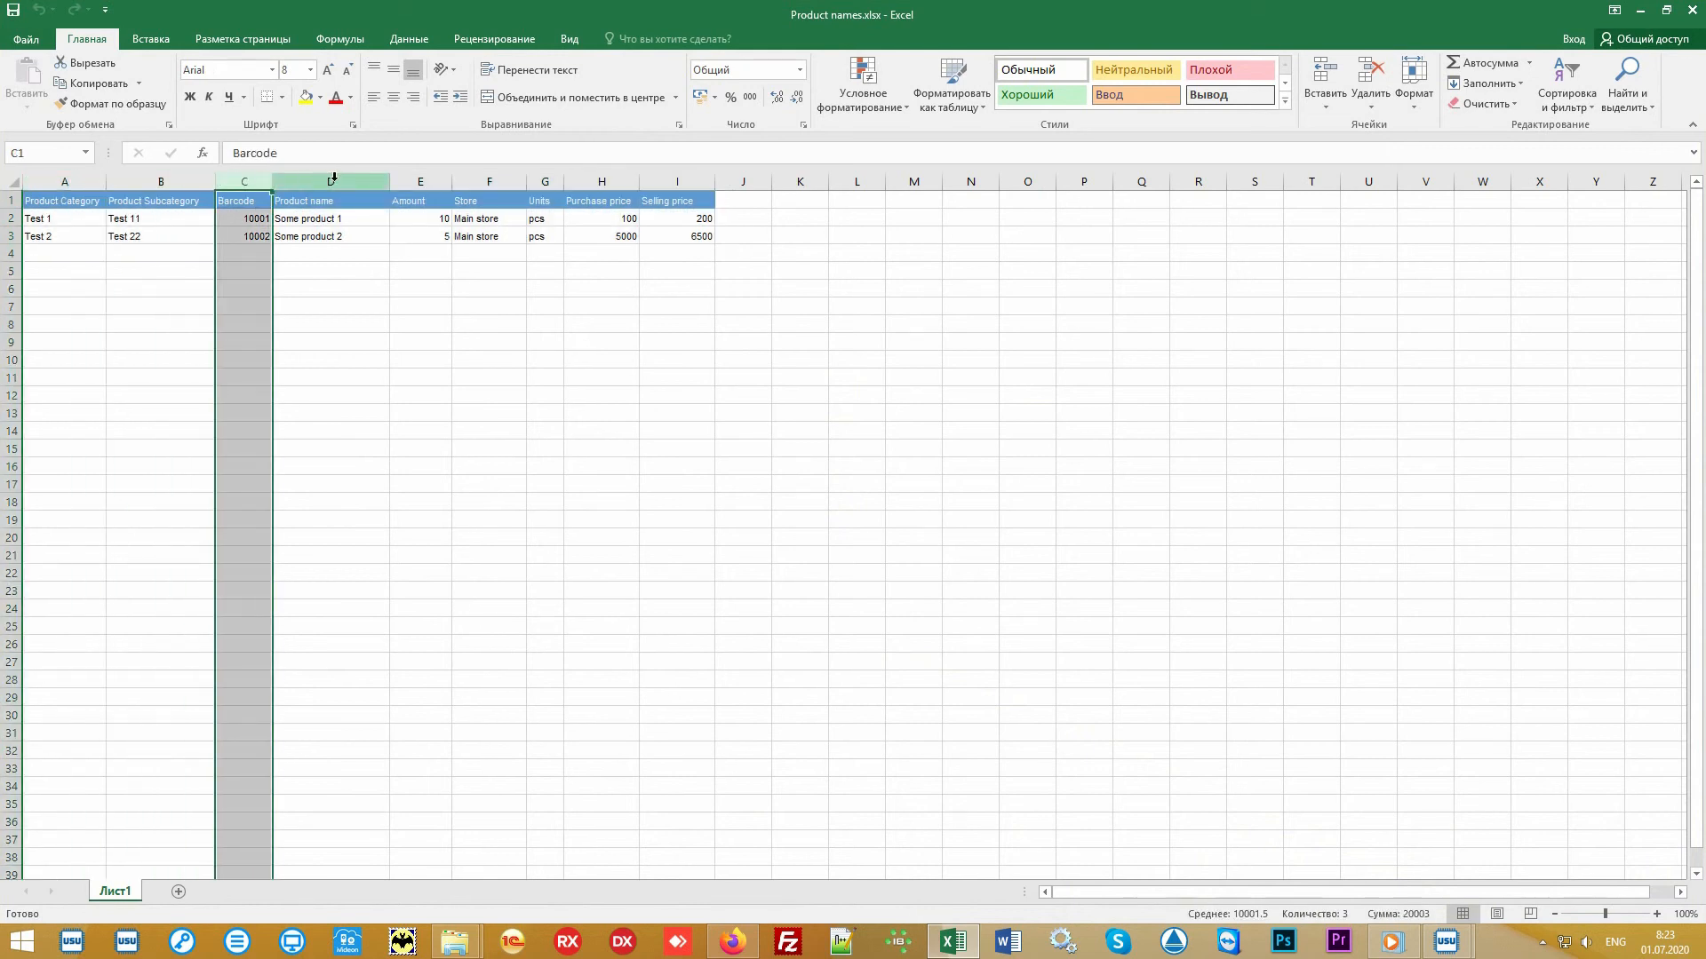
{"action": "left_click_drag", "start_coordinate": [333, 178], "coordinate": [708, 182]}
{"action": "left_click", "coordinate": [822, 363]}
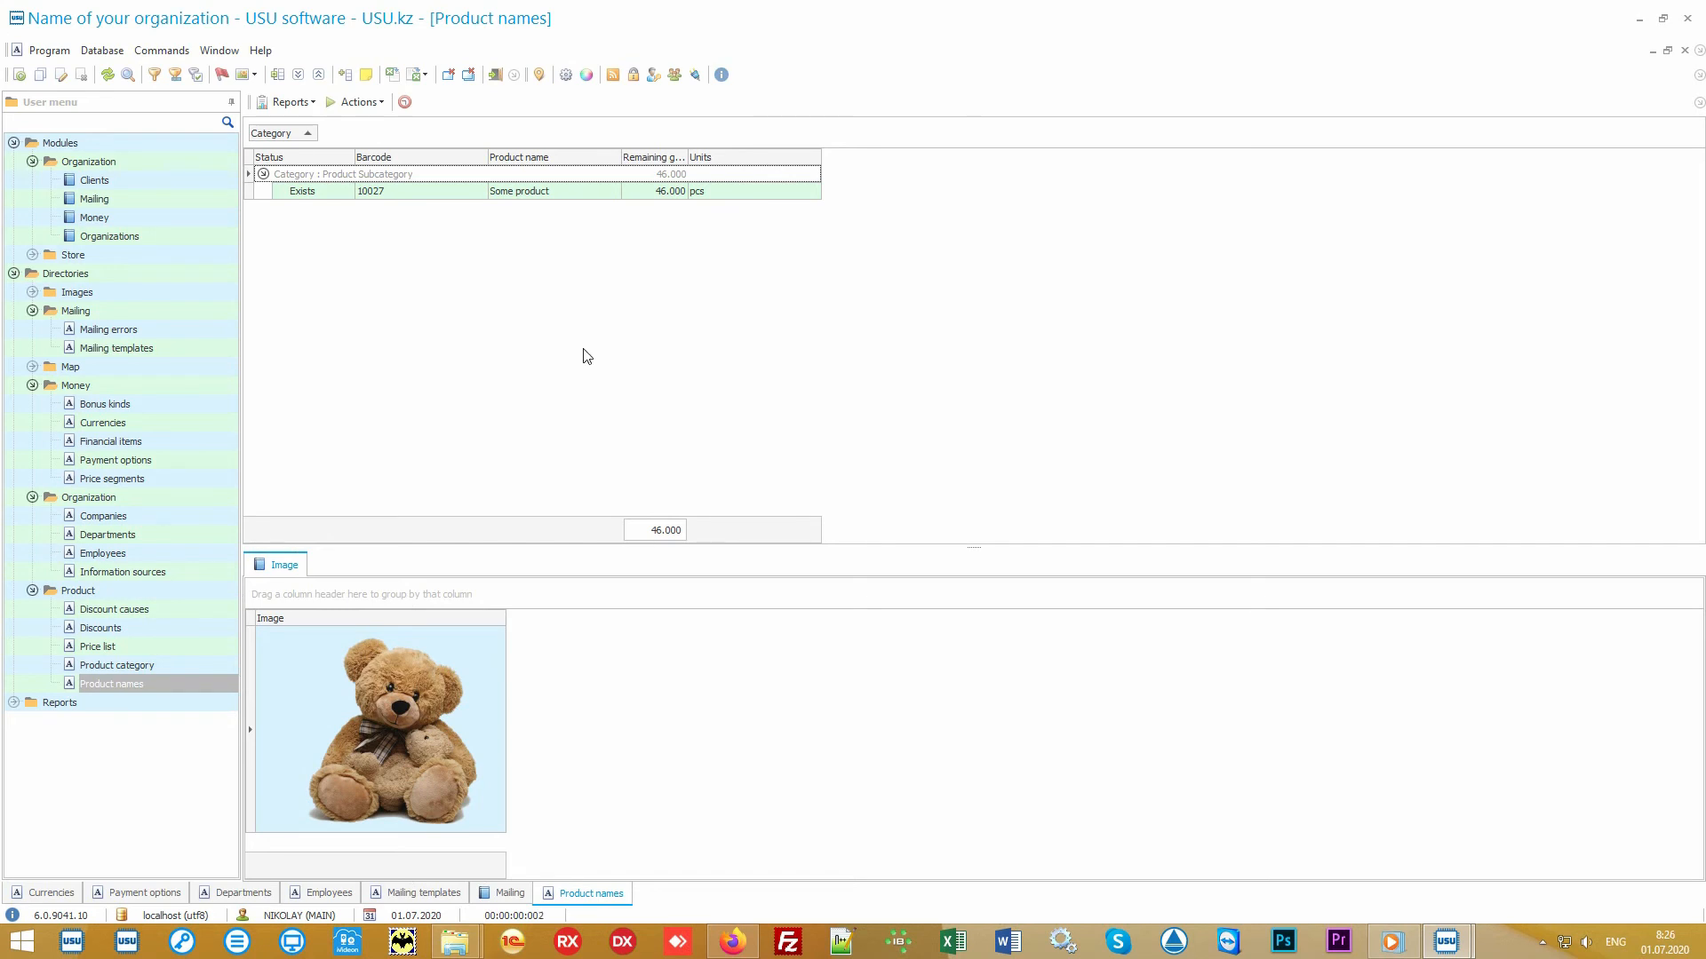
- Open the Store's Product module and select the receipt record and its product line
{"action": "left_click", "coordinate": [147, 254]}
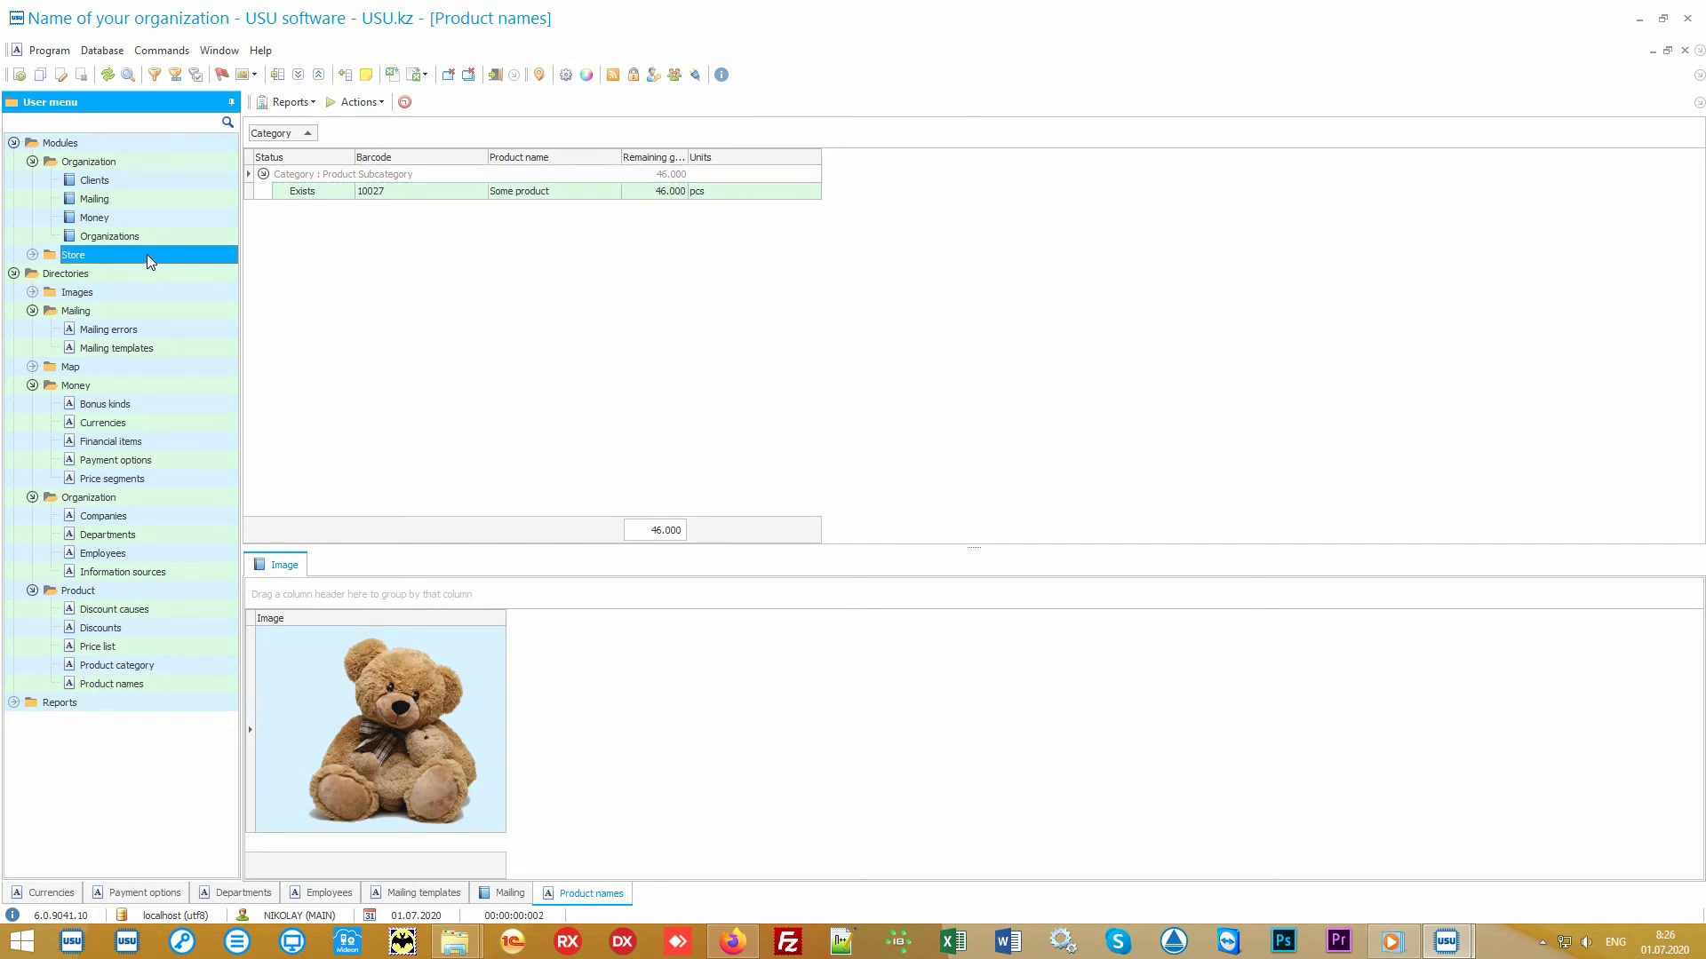
{"action": "double_click", "coordinate": [147, 254]}
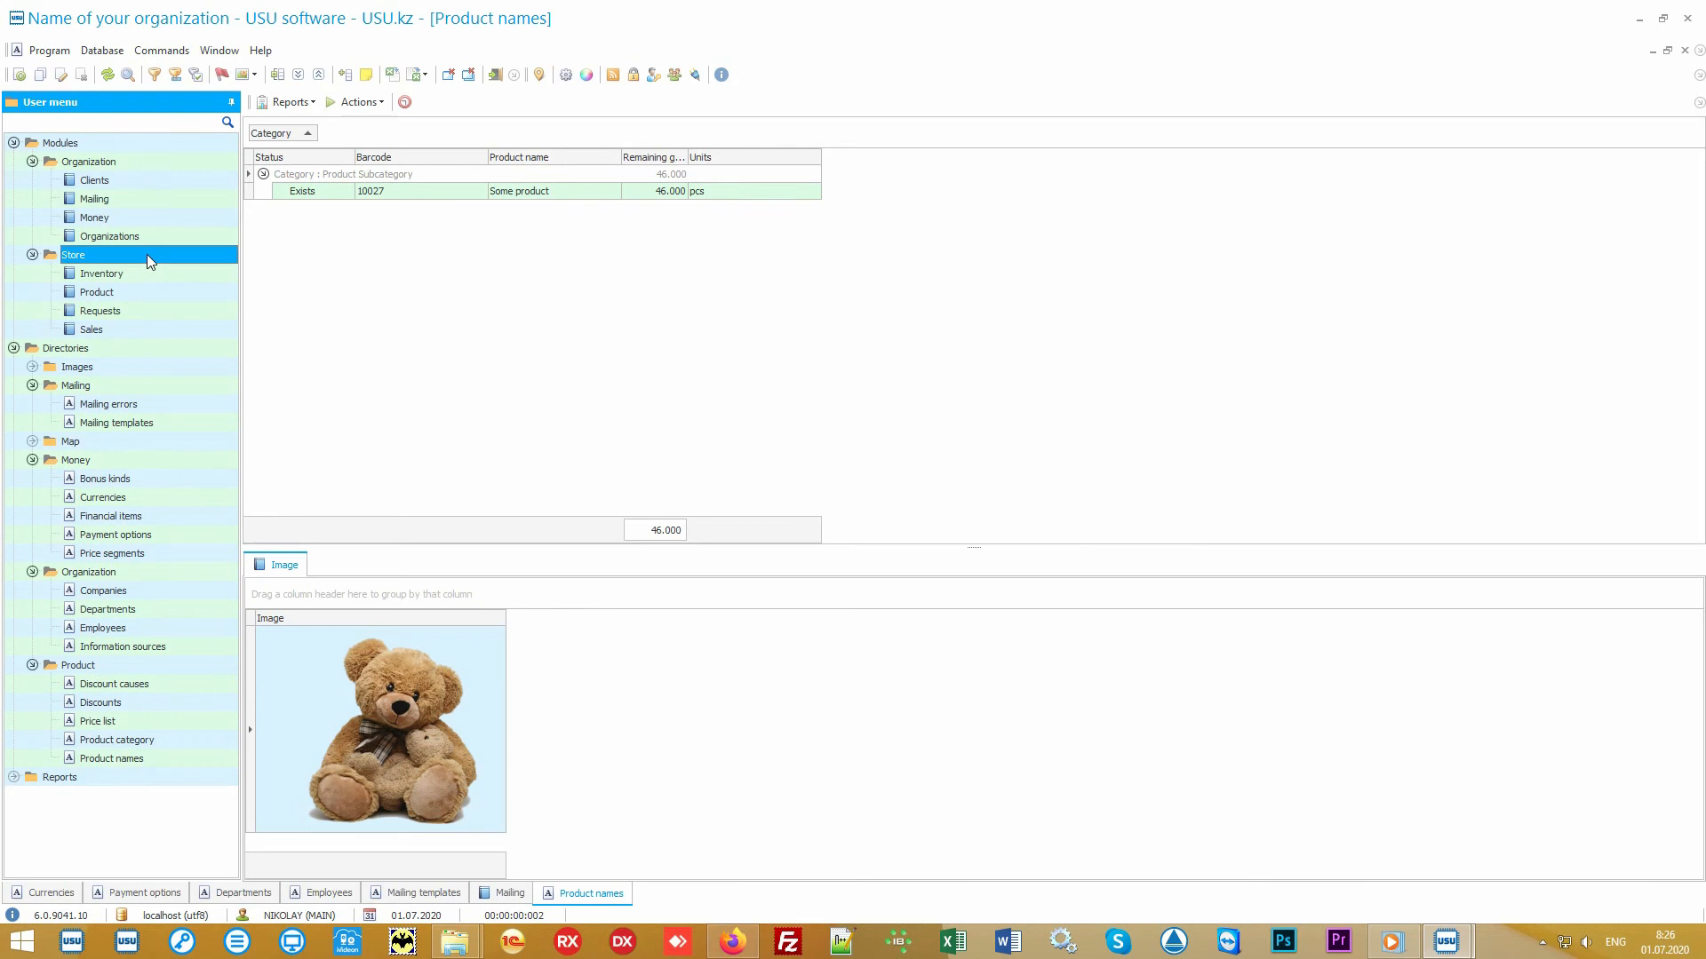
{"action": "double_click", "coordinate": [161, 290]}
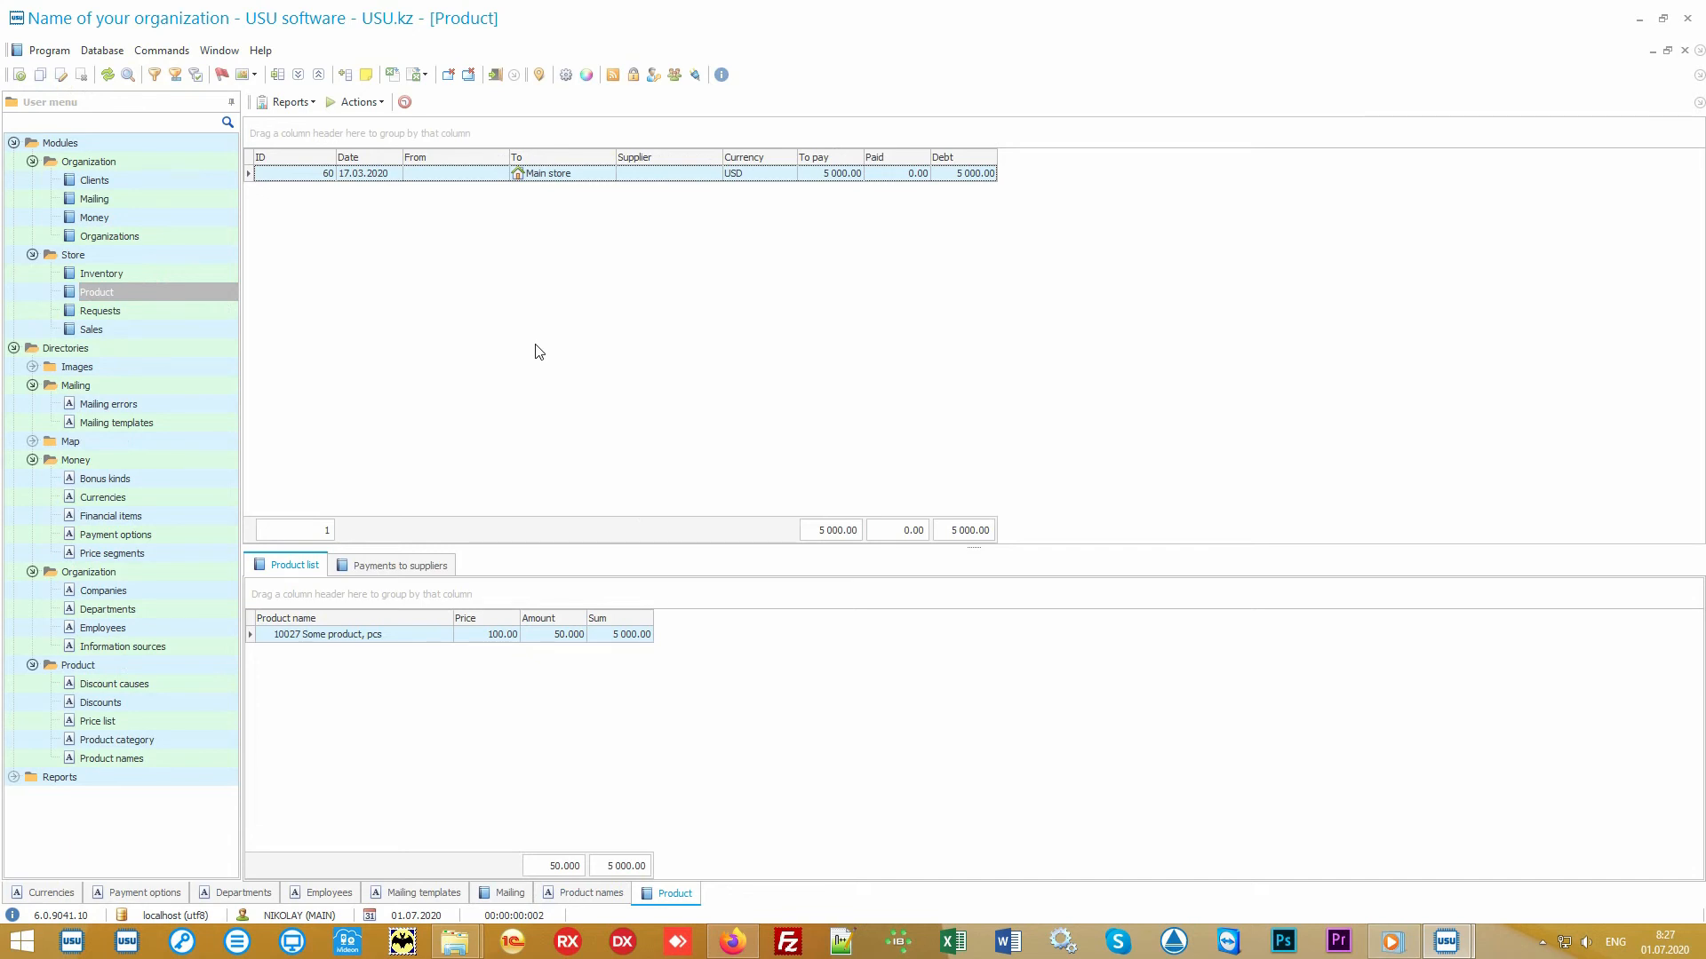
{"action": "left_click", "coordinate": [589, 174]}
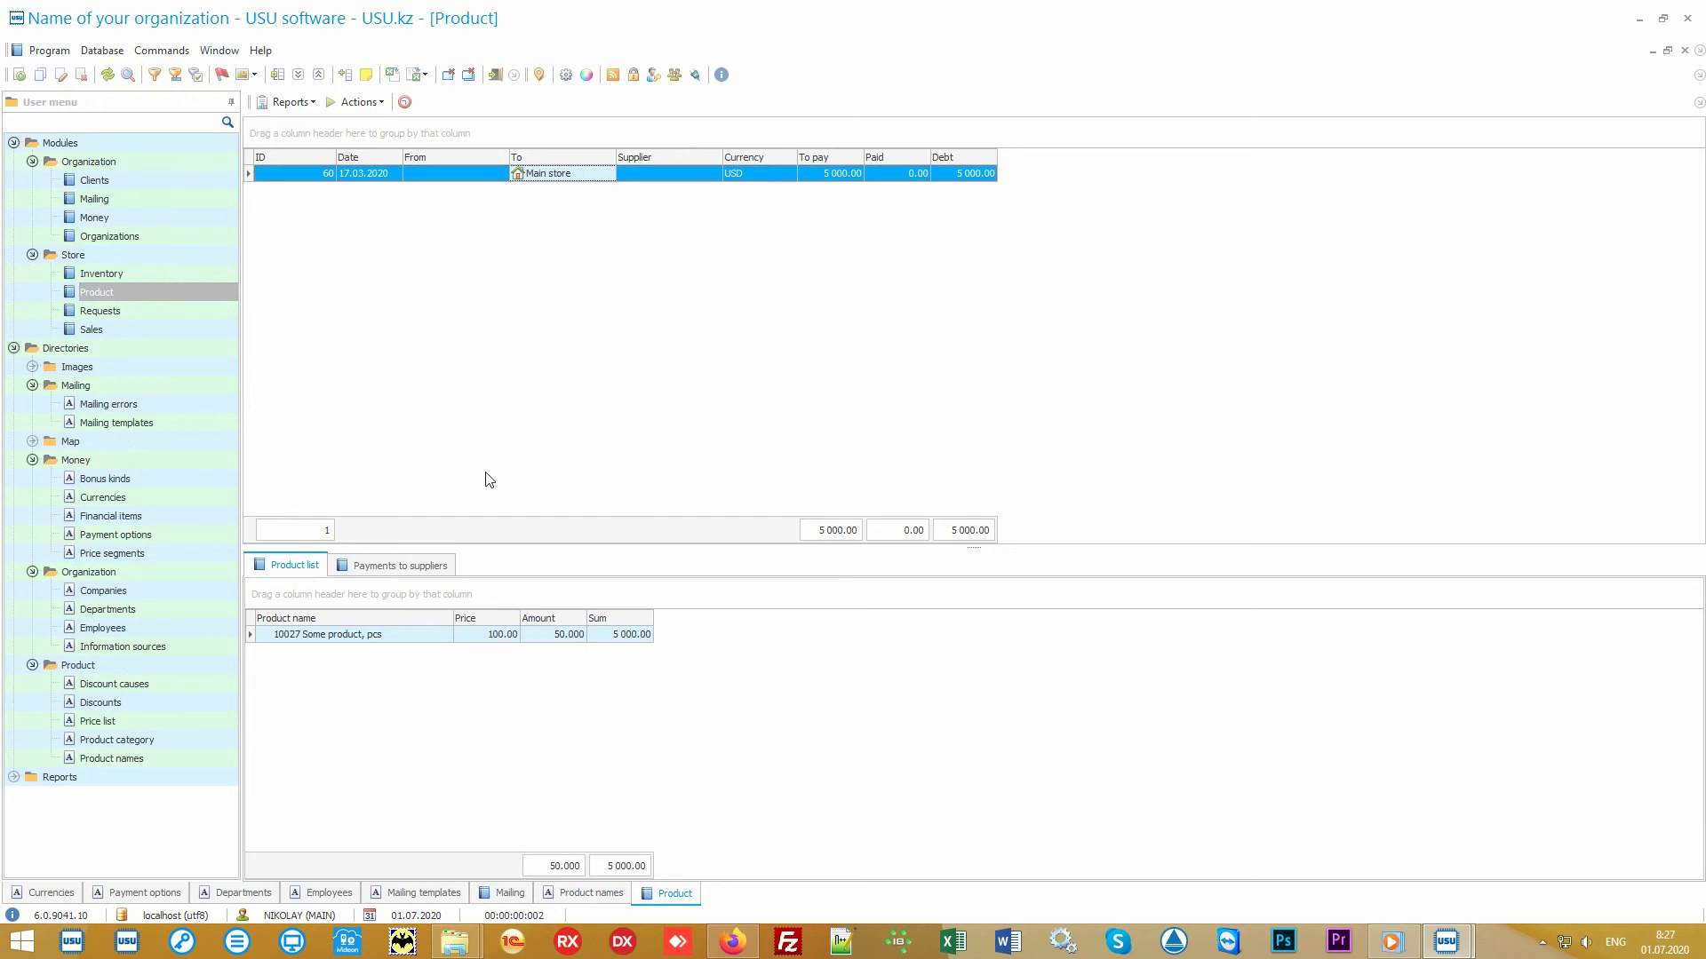
{"action": "left_click", "coordinate": [400, 635]}
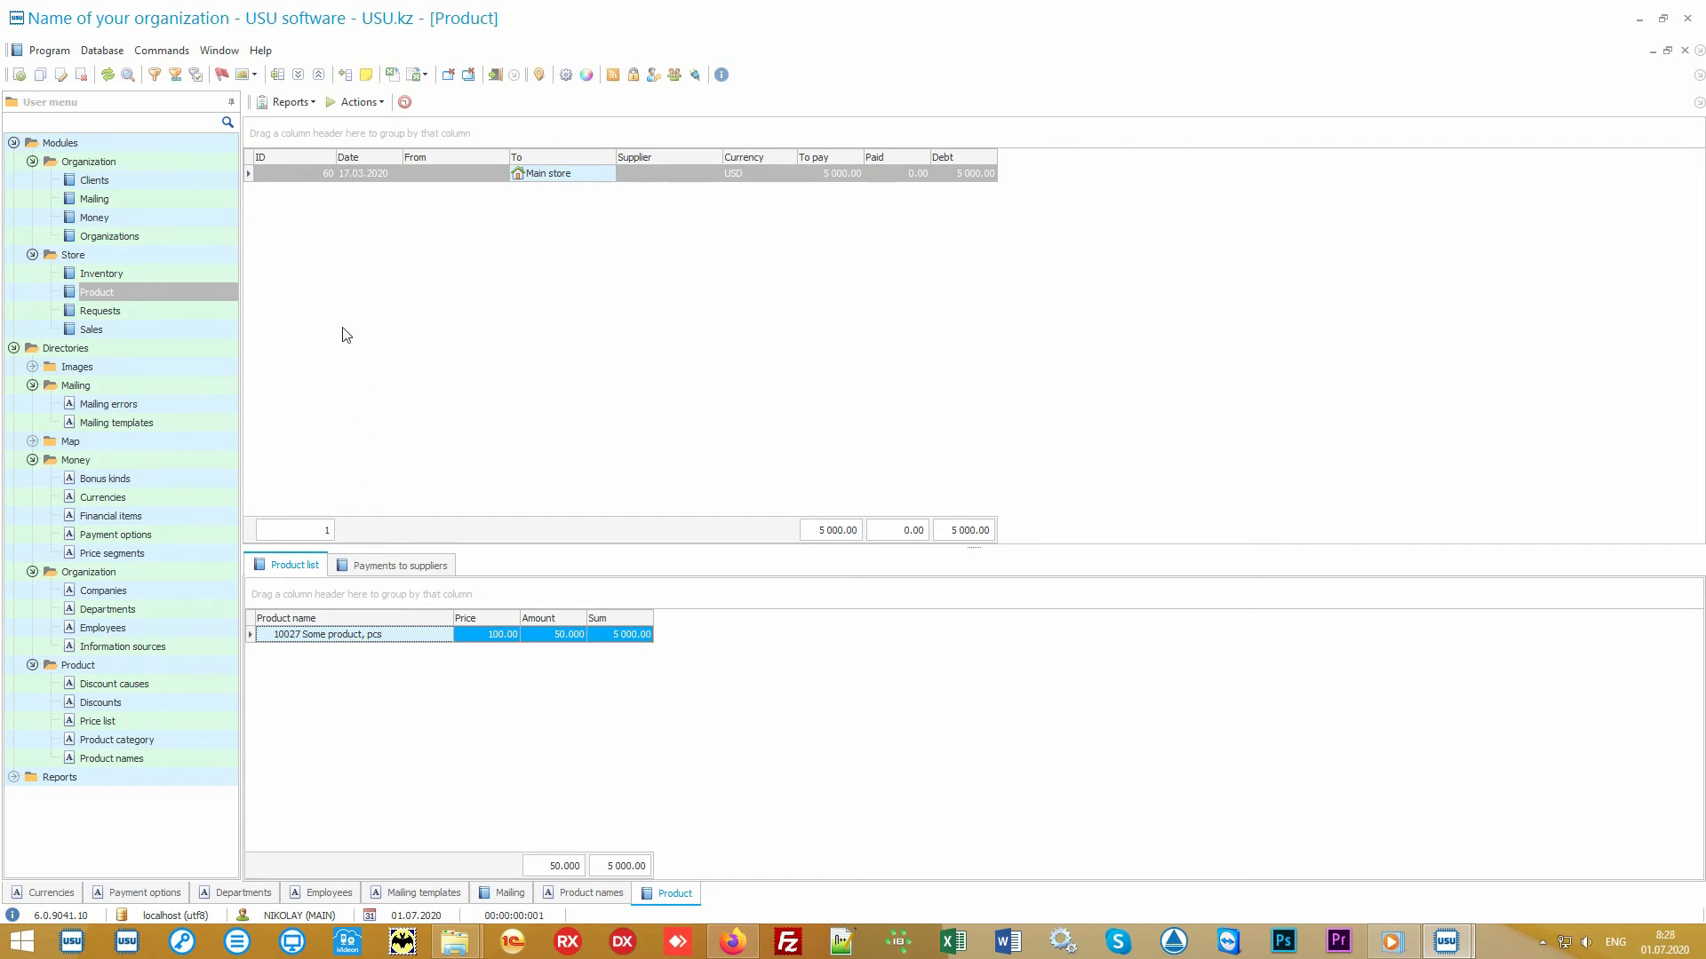
- Generate the Label set report for the selected product and close it
{"action": "left_click", "coordinate": [307, 105]}
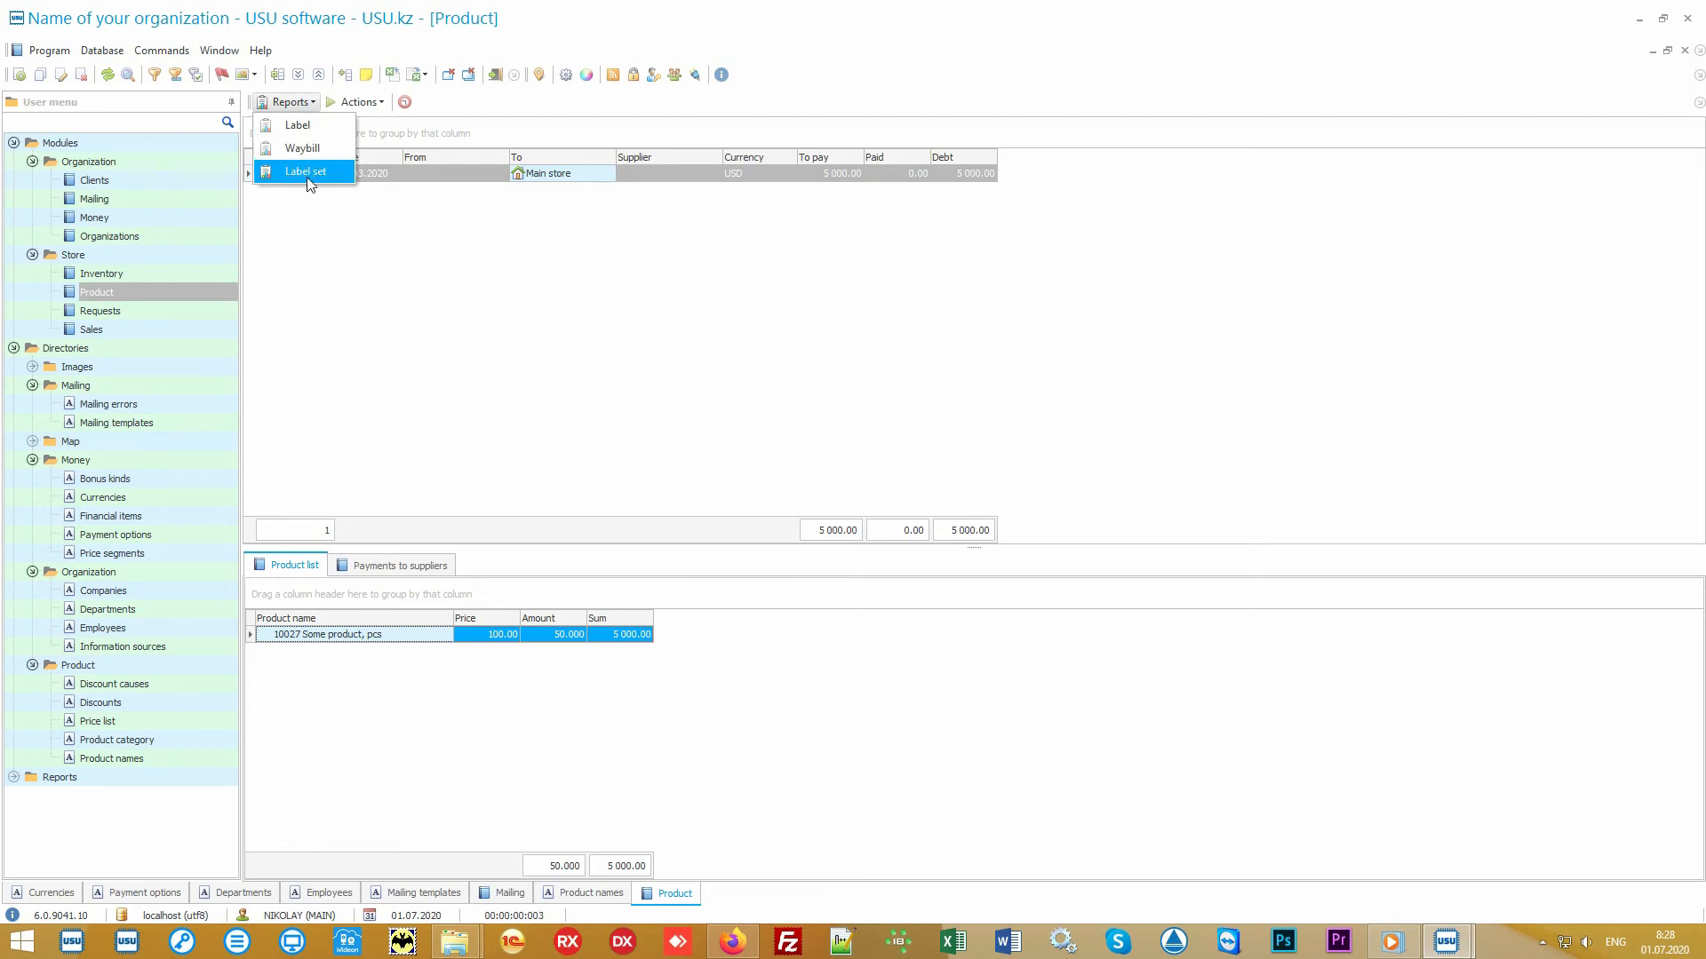
{"action": "left_click", "coordinate": [335, 174]}
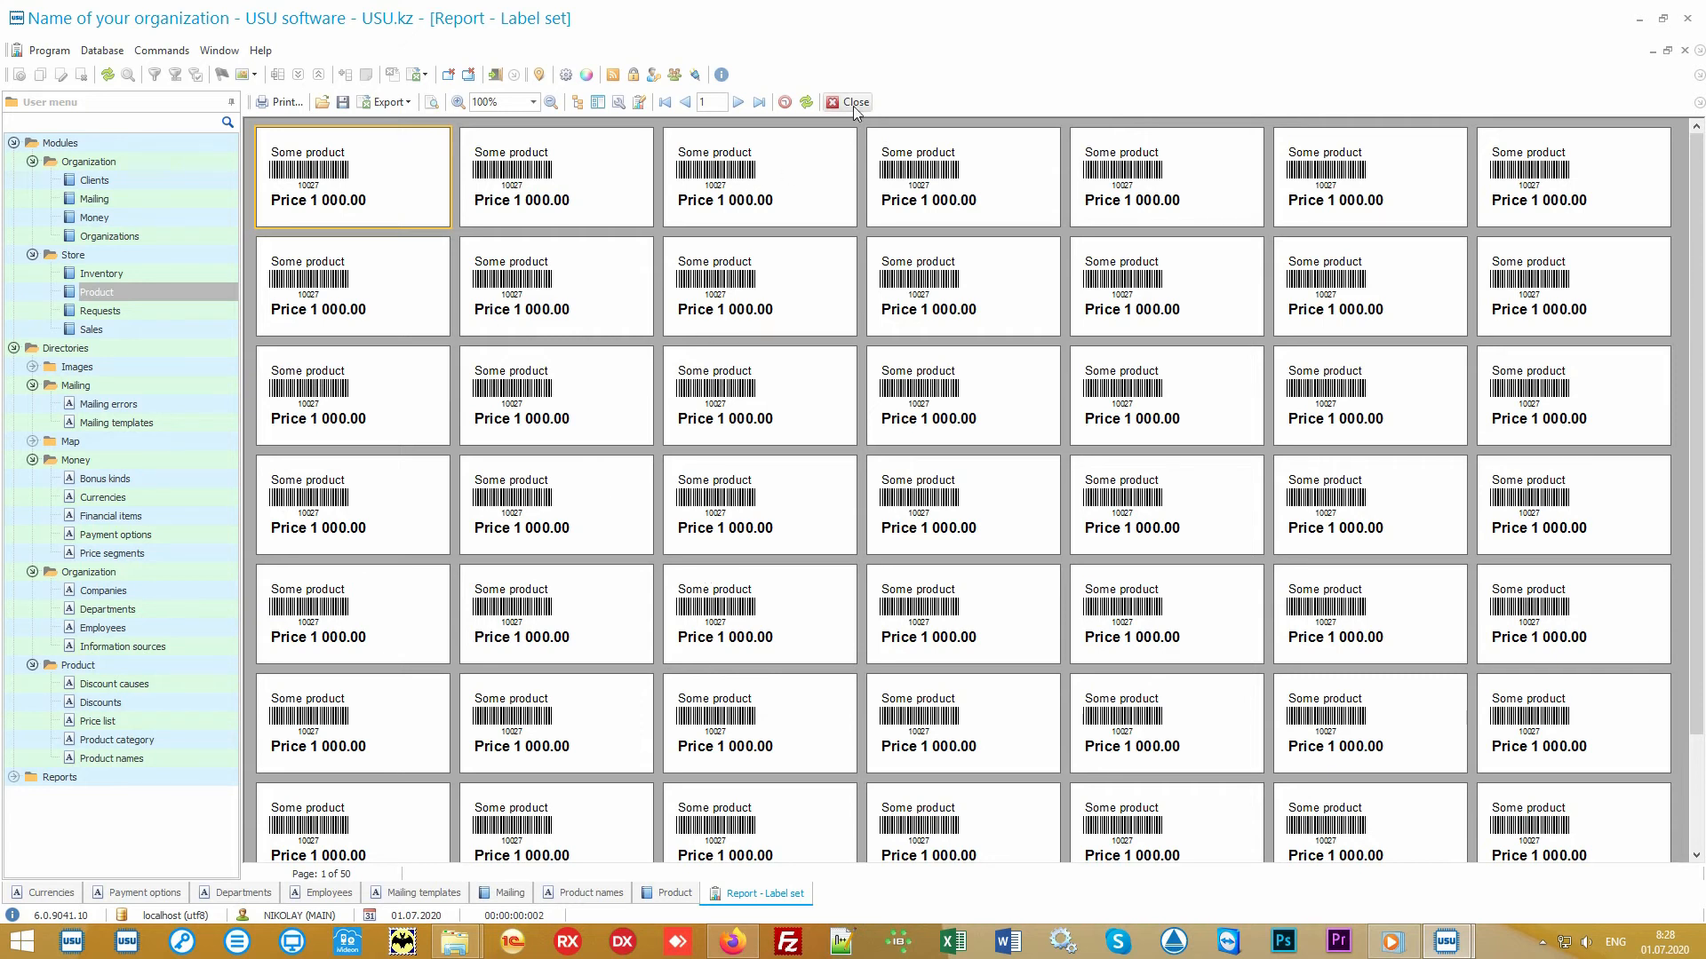
{"action": "left_click", "coordinate": [853, 101]}
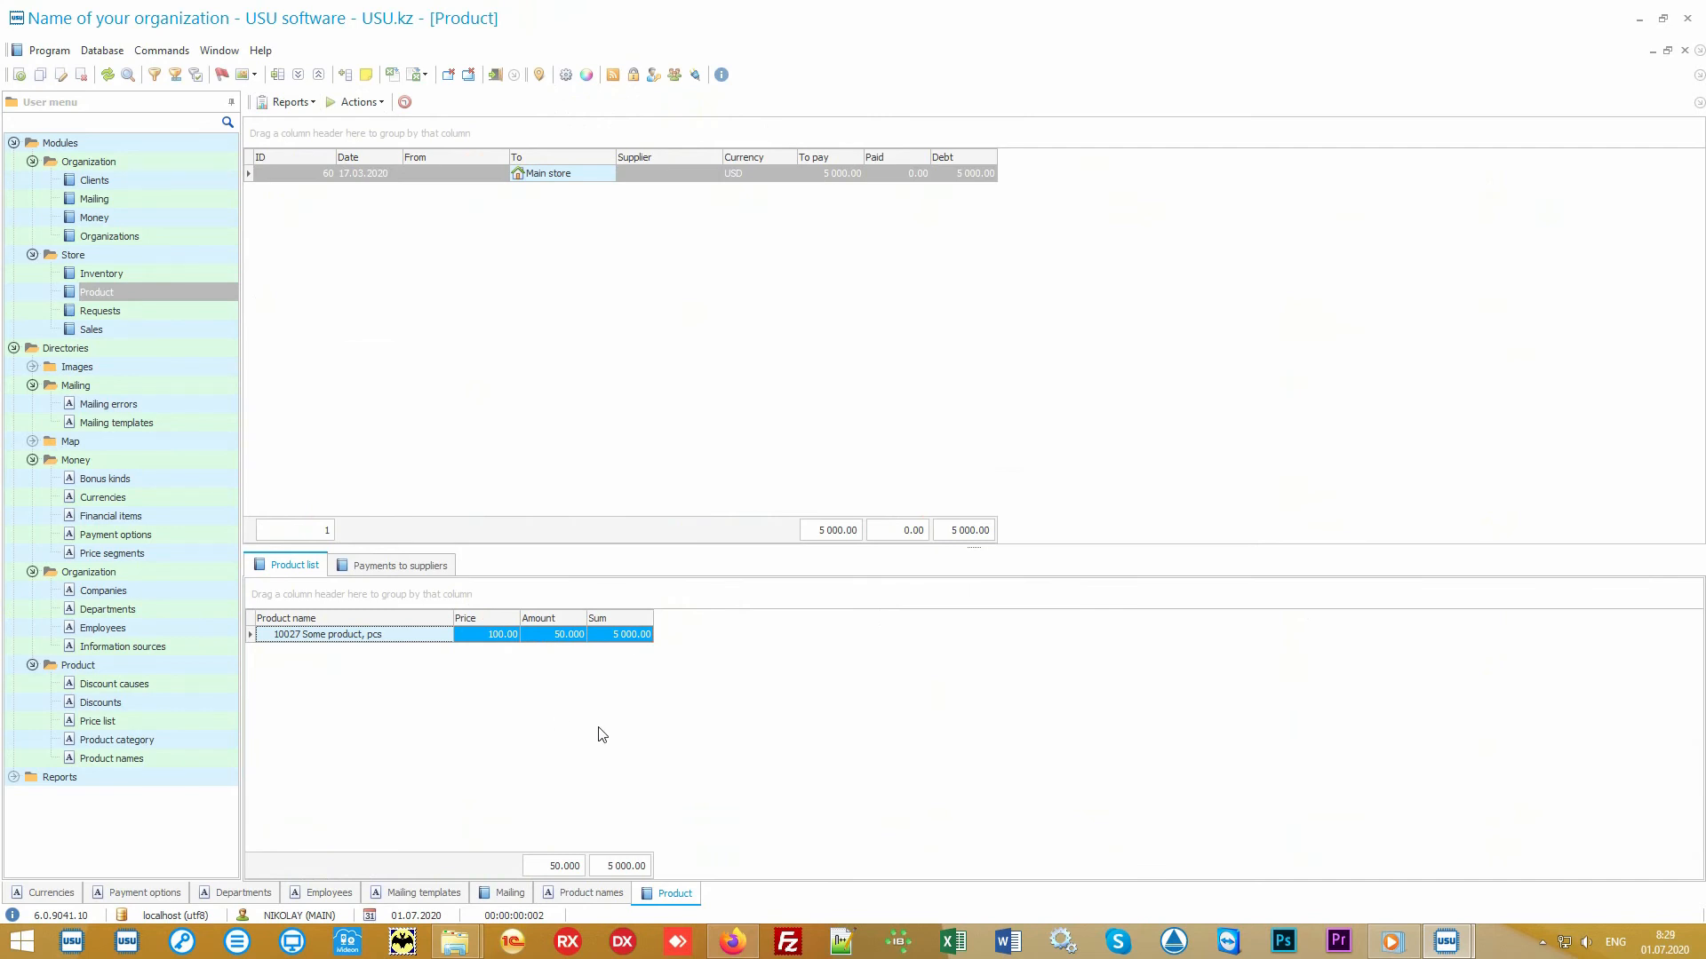
- Generate the Records report for the product in Product names, zoom in, and close it
{"action": "left_click", "coordinate": [175, 765]}
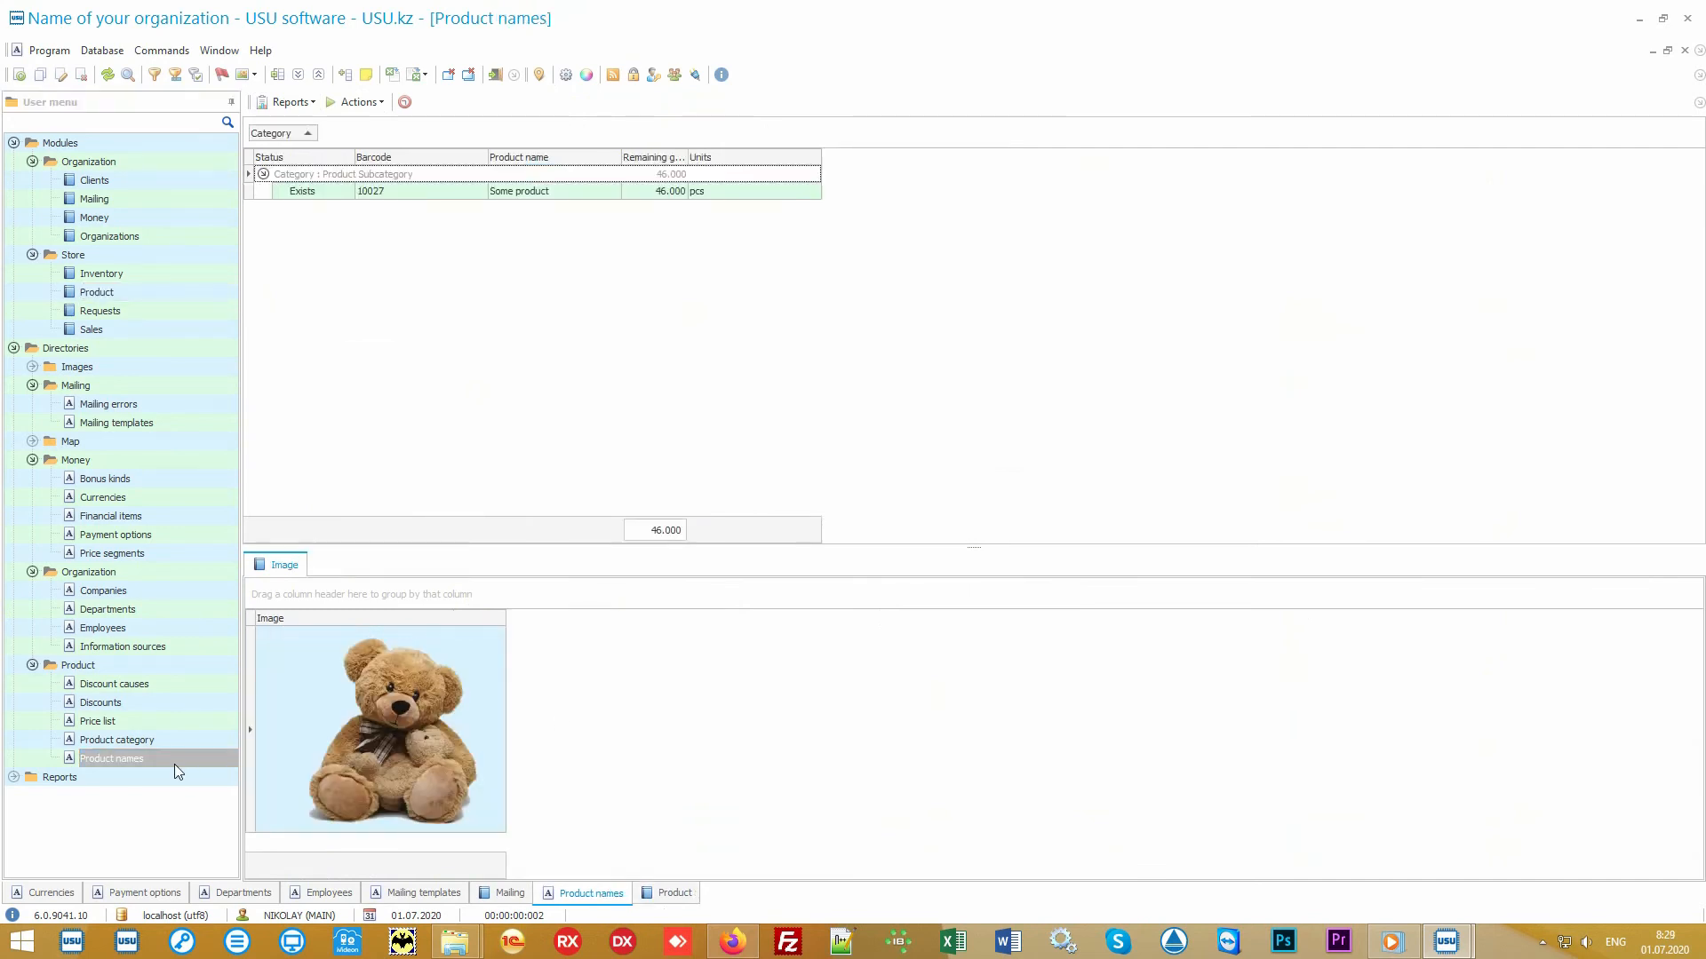
{"action": "left_click", "coordinate": [550, 192]}
{"action": "left_click", "coordinate": [290, 102]}
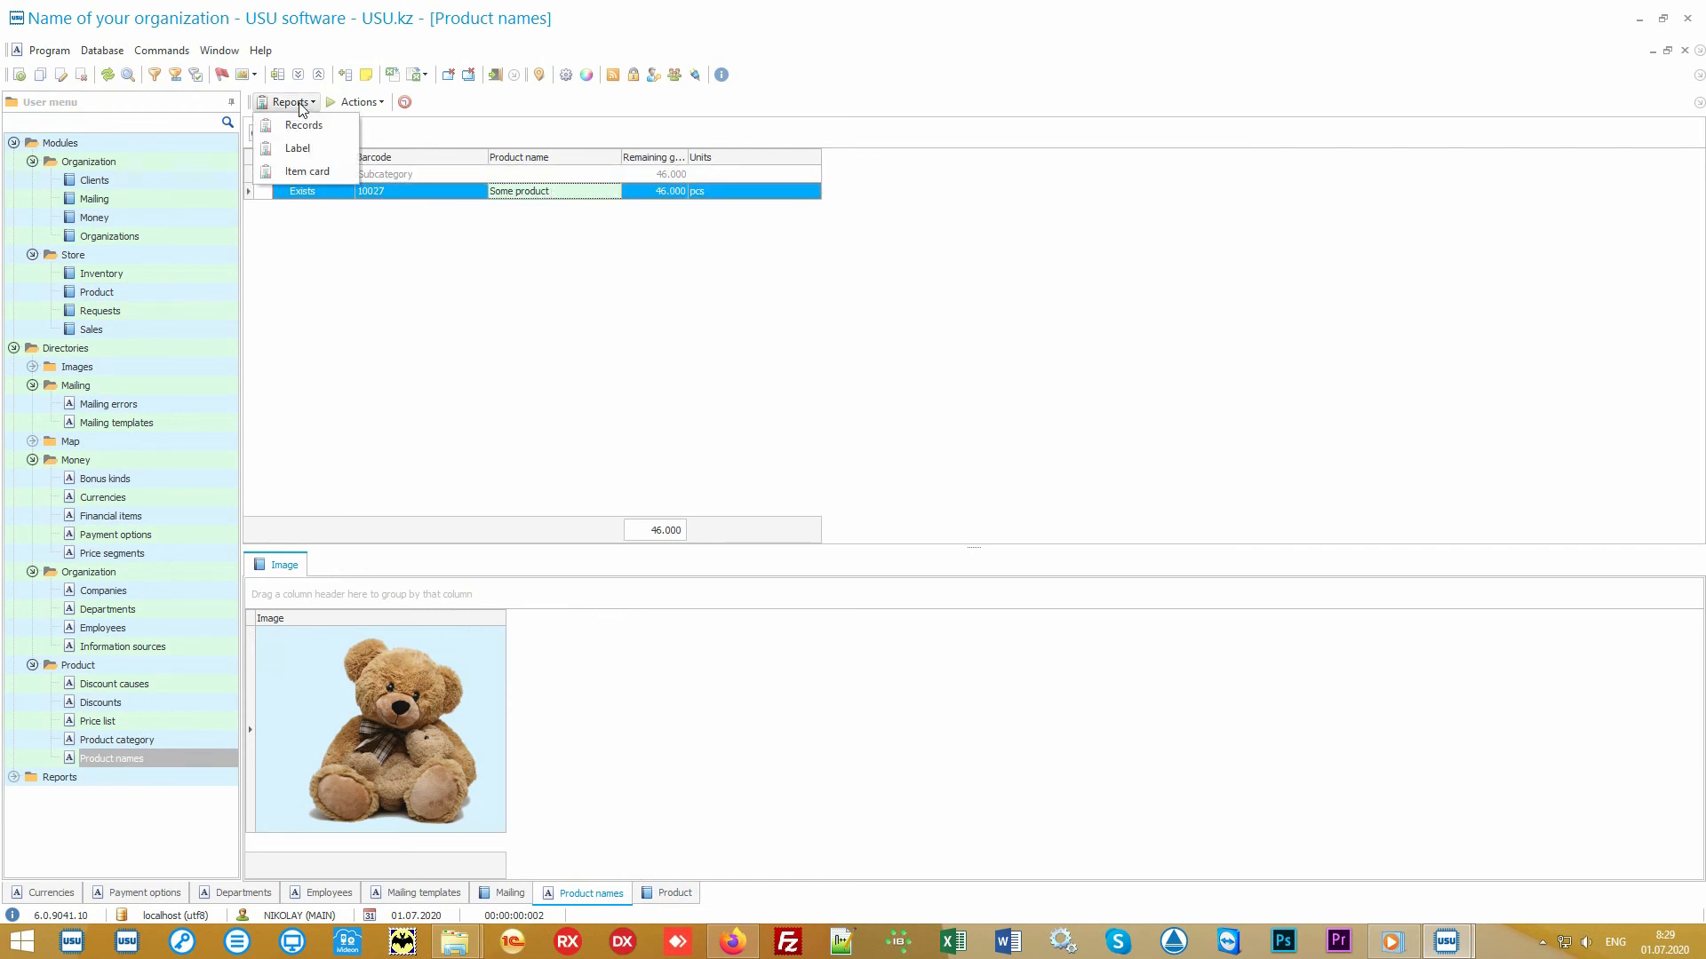
{"action": "left_click", "coordinate": [336, 132]}
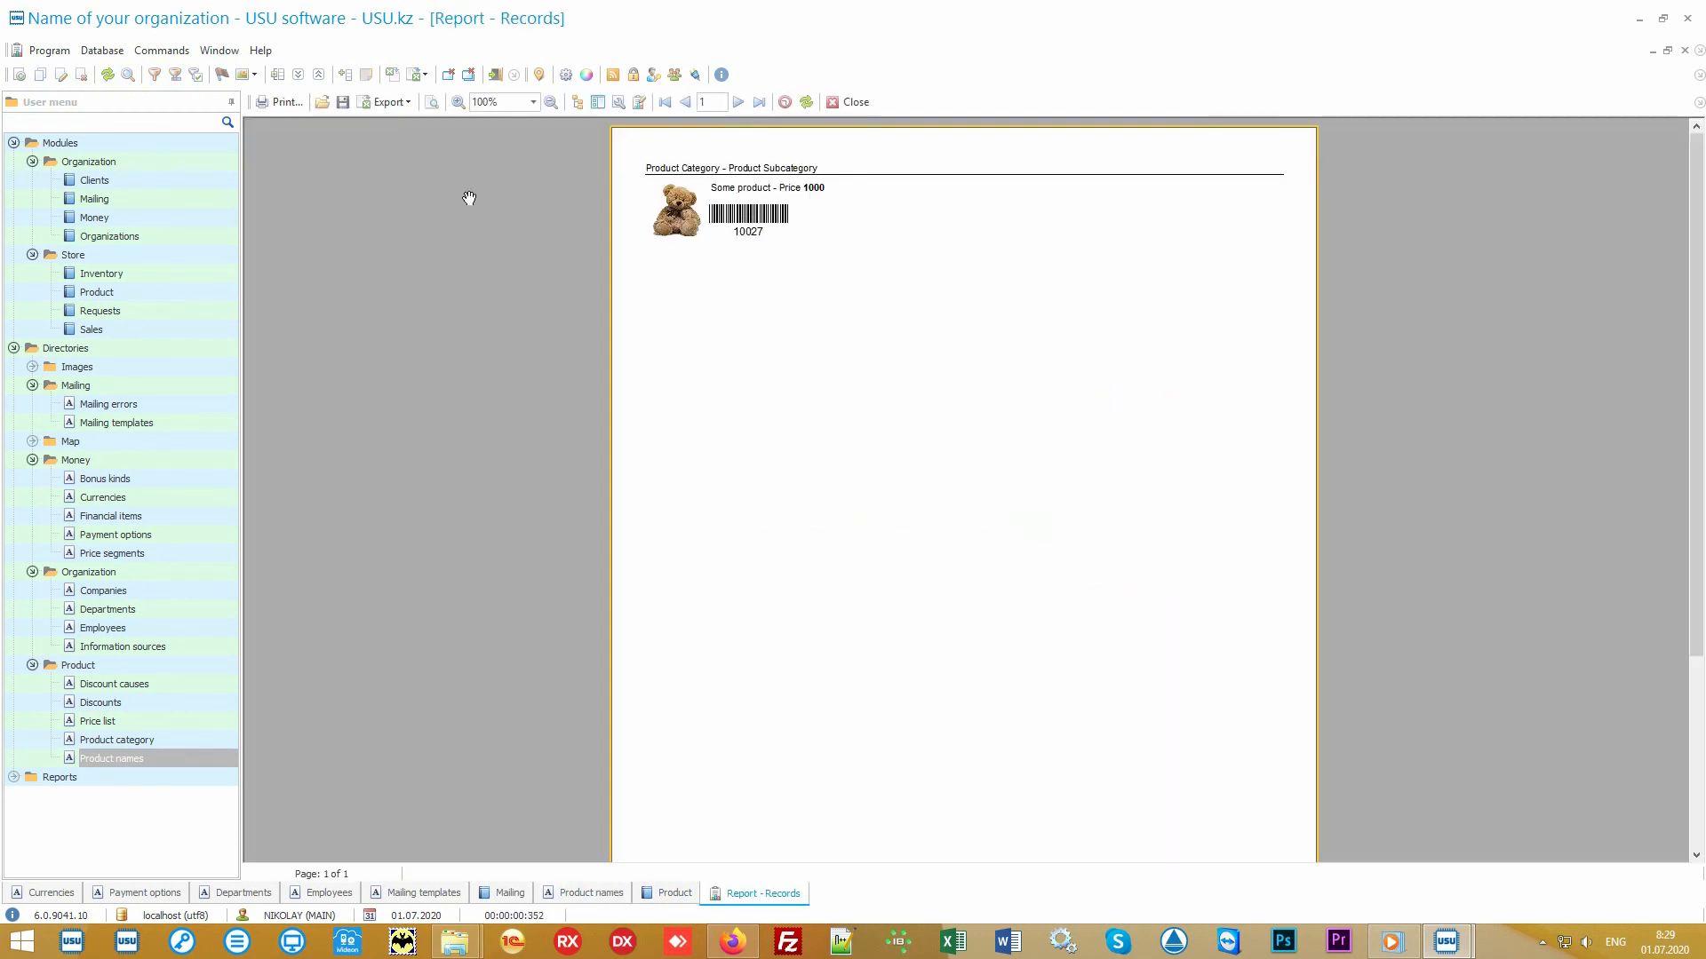
{"action": "scroll", "coordinate": [823, 347], "scroll_direction": "up", "scroll_amount": 3}
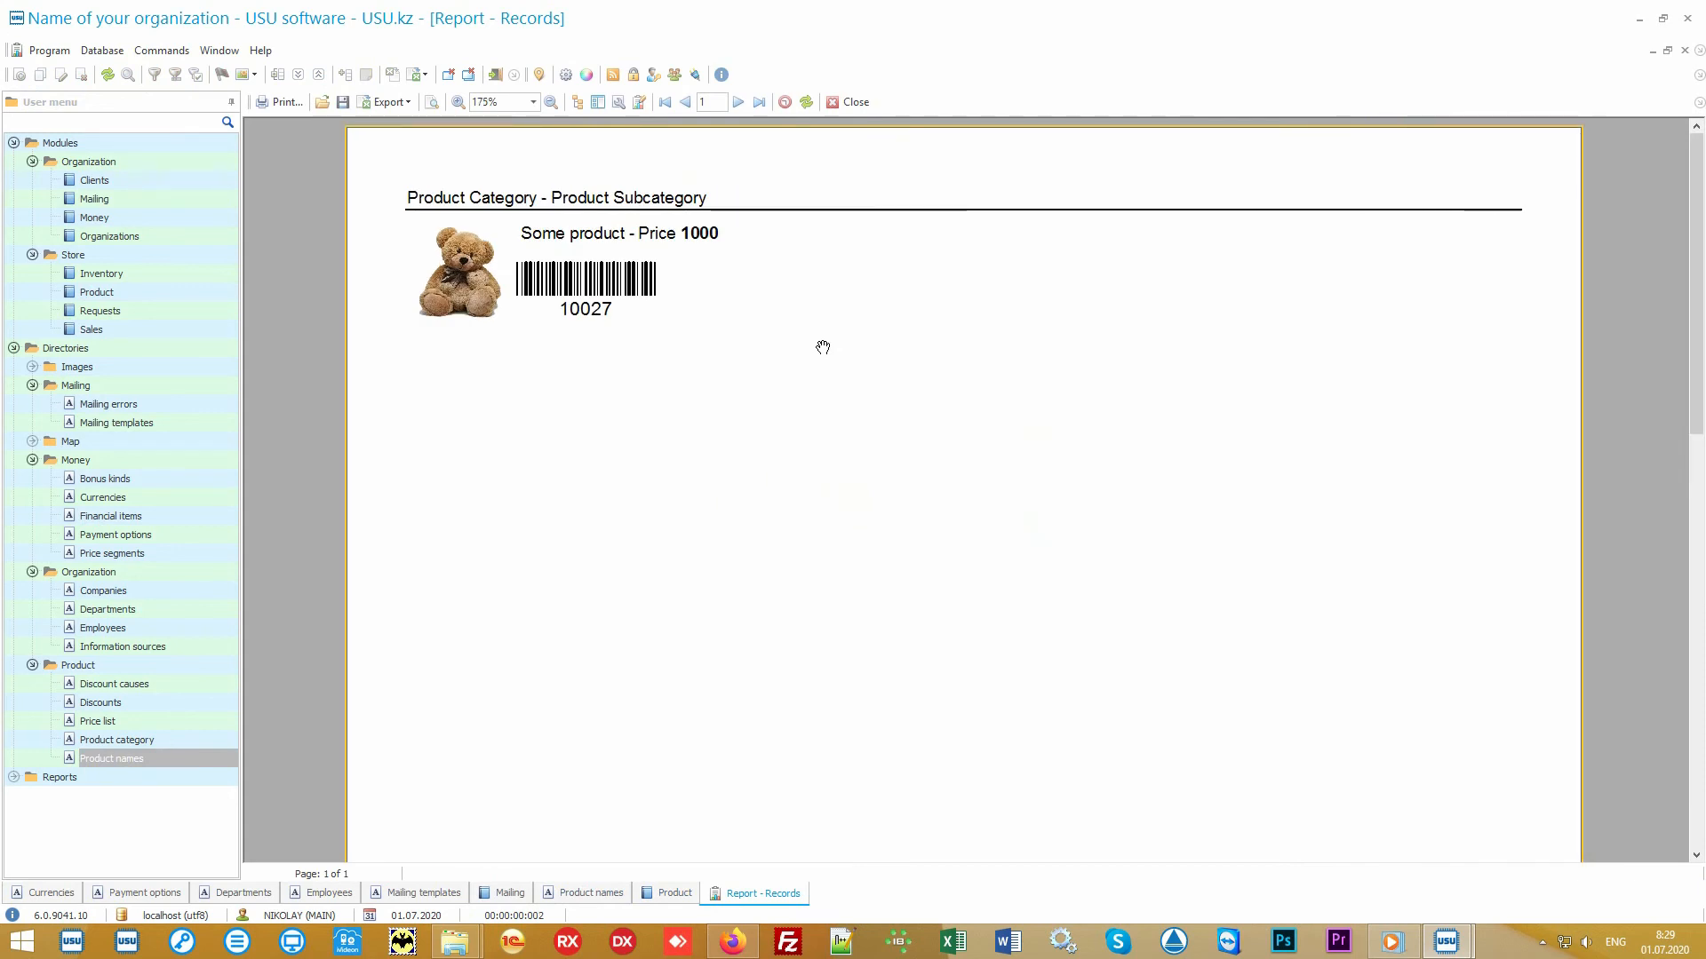
{"action": "left_click", "coordinate": [848, 103]}
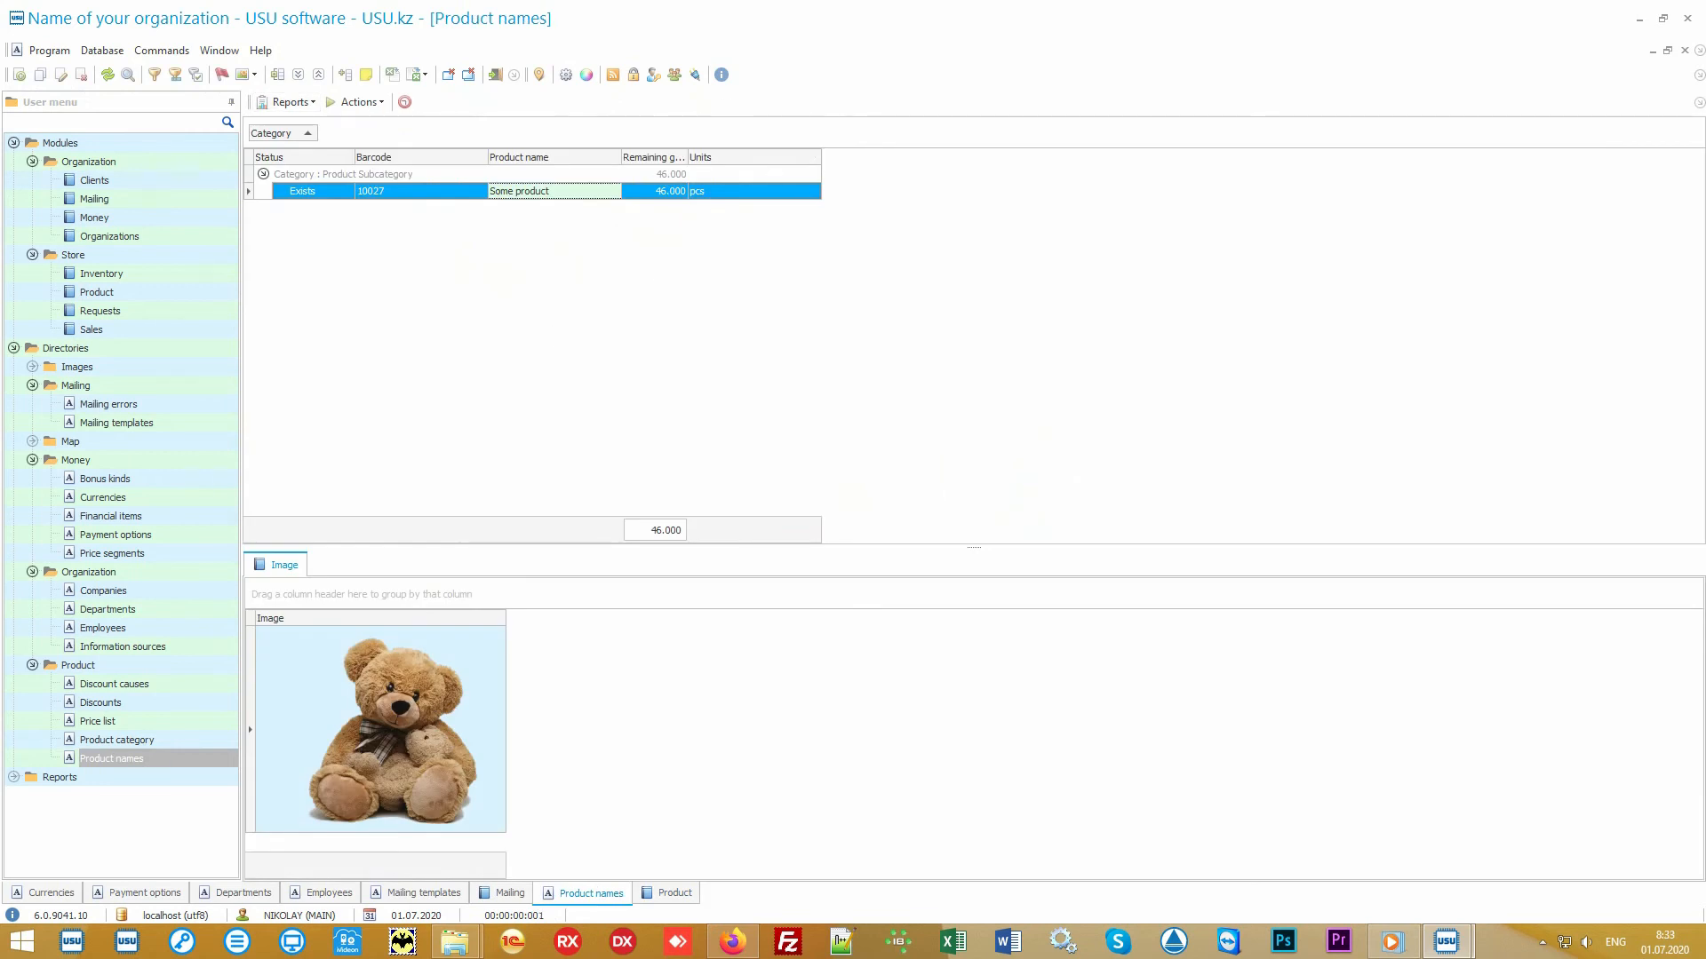
- Return to the Product module and select the Main store receipt and the Branch 1 transfer records
{"action": "left_click", "coordinate": [200, 295]}
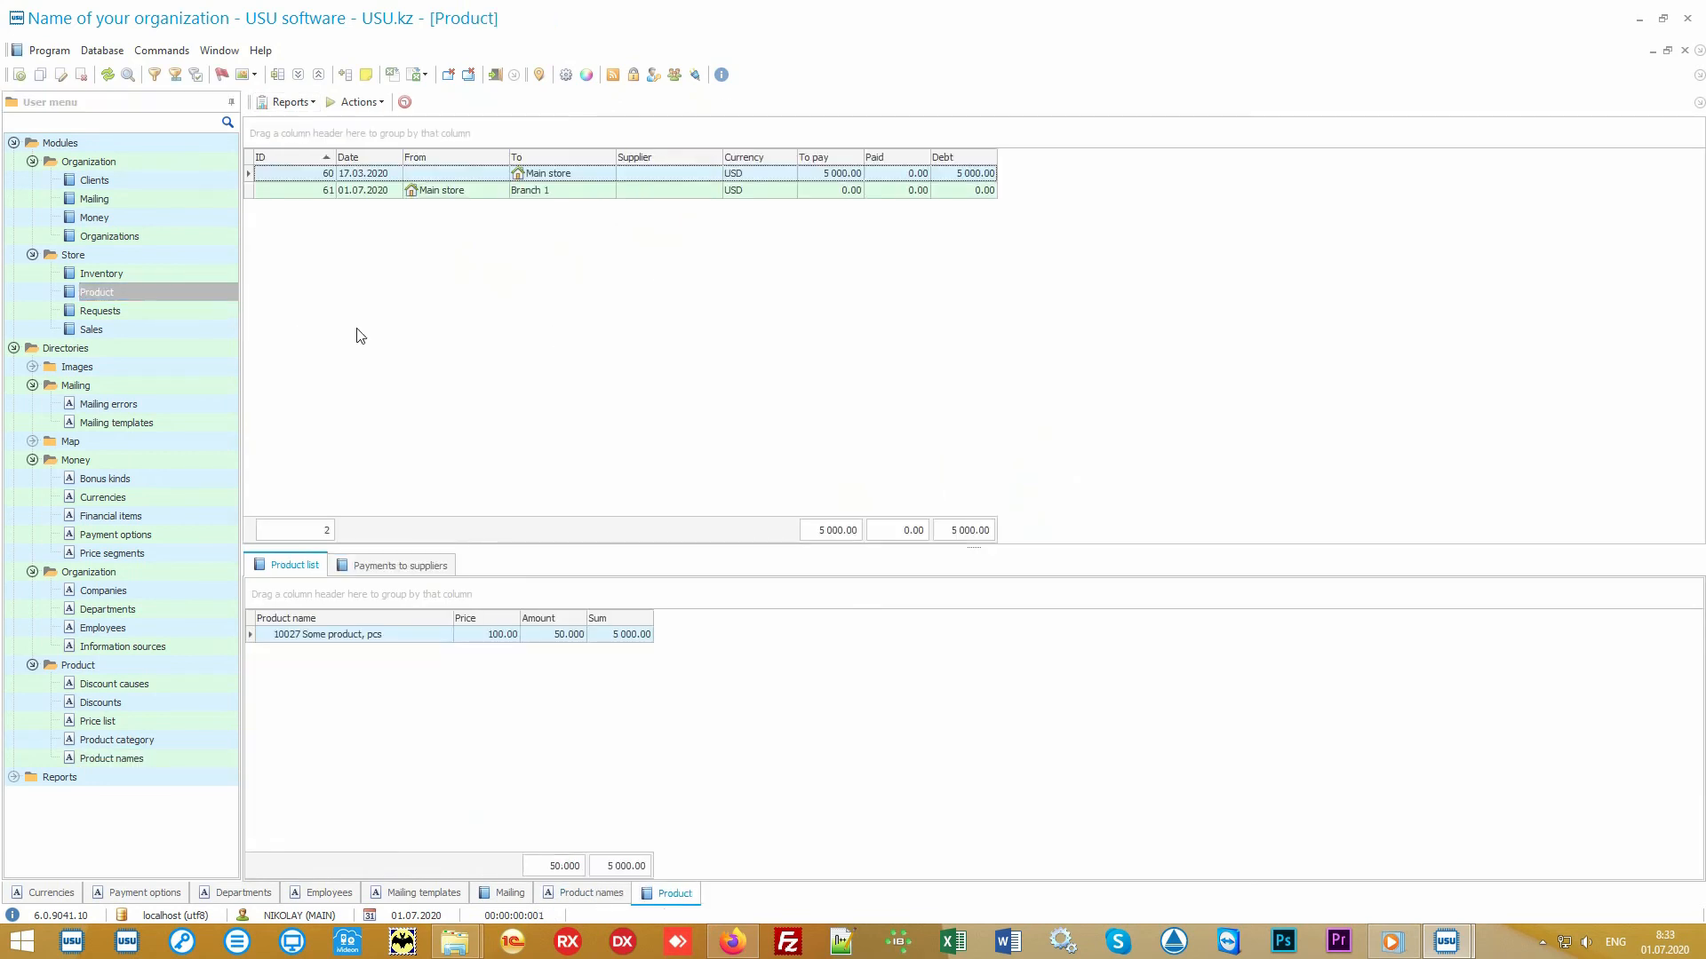
{"action": "left_click", "coordinate": [586, 179]}
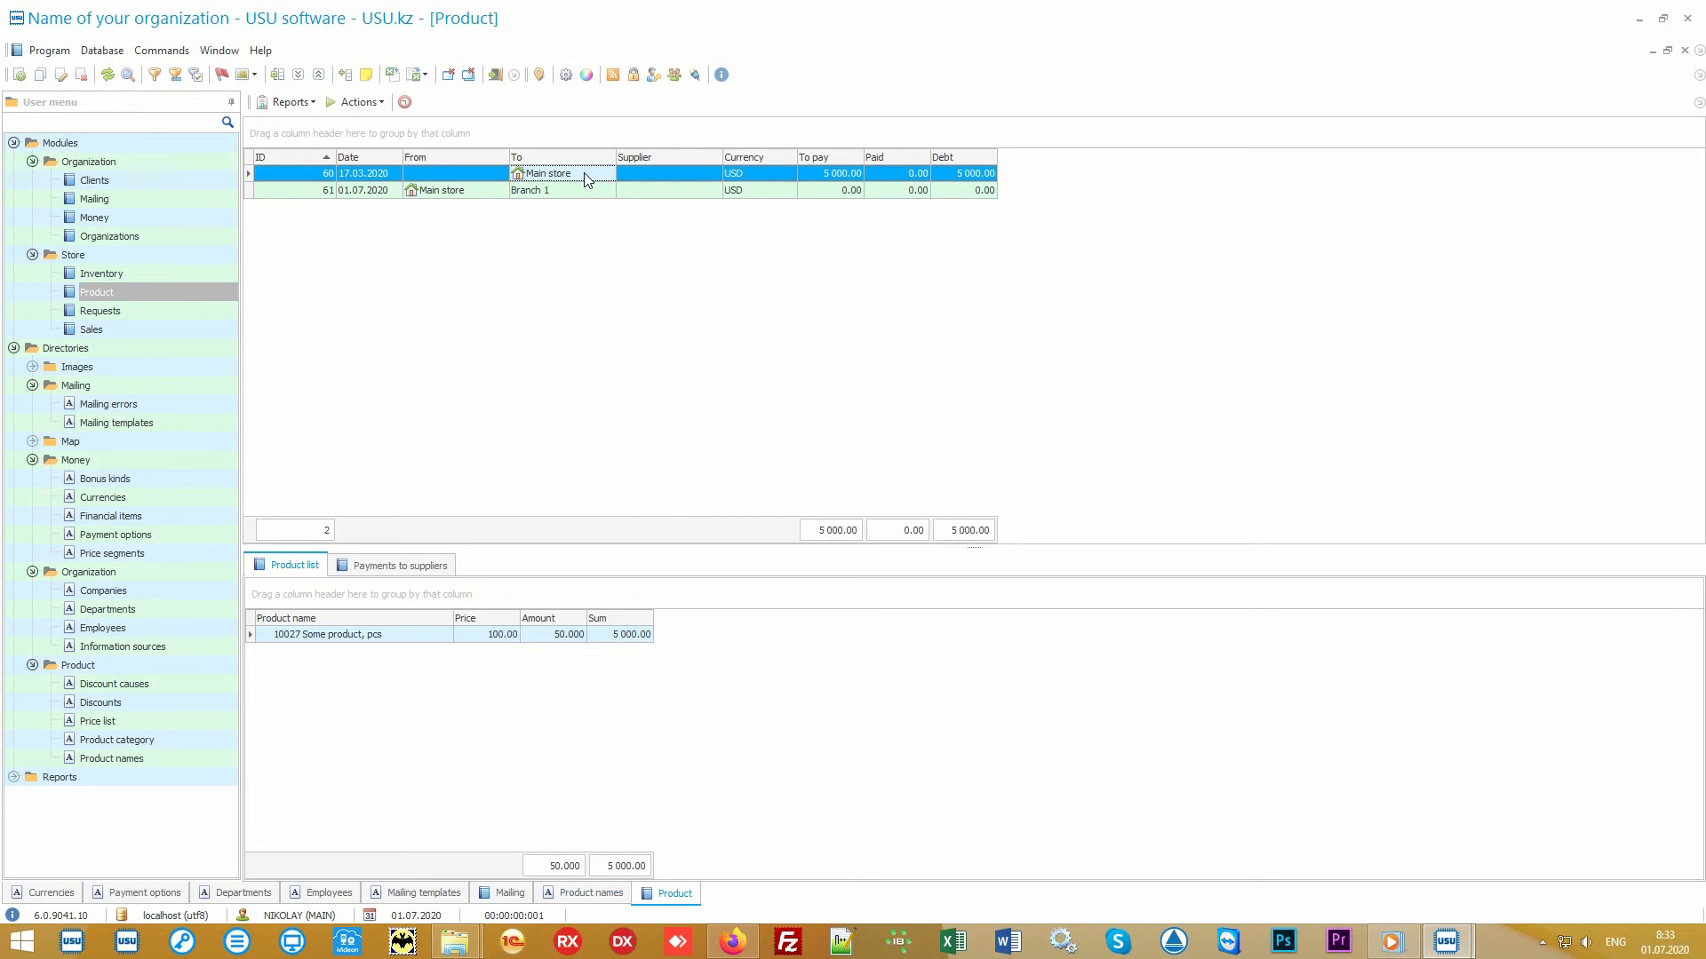
{"action": "left_click", "coordinate": [476, 197]}
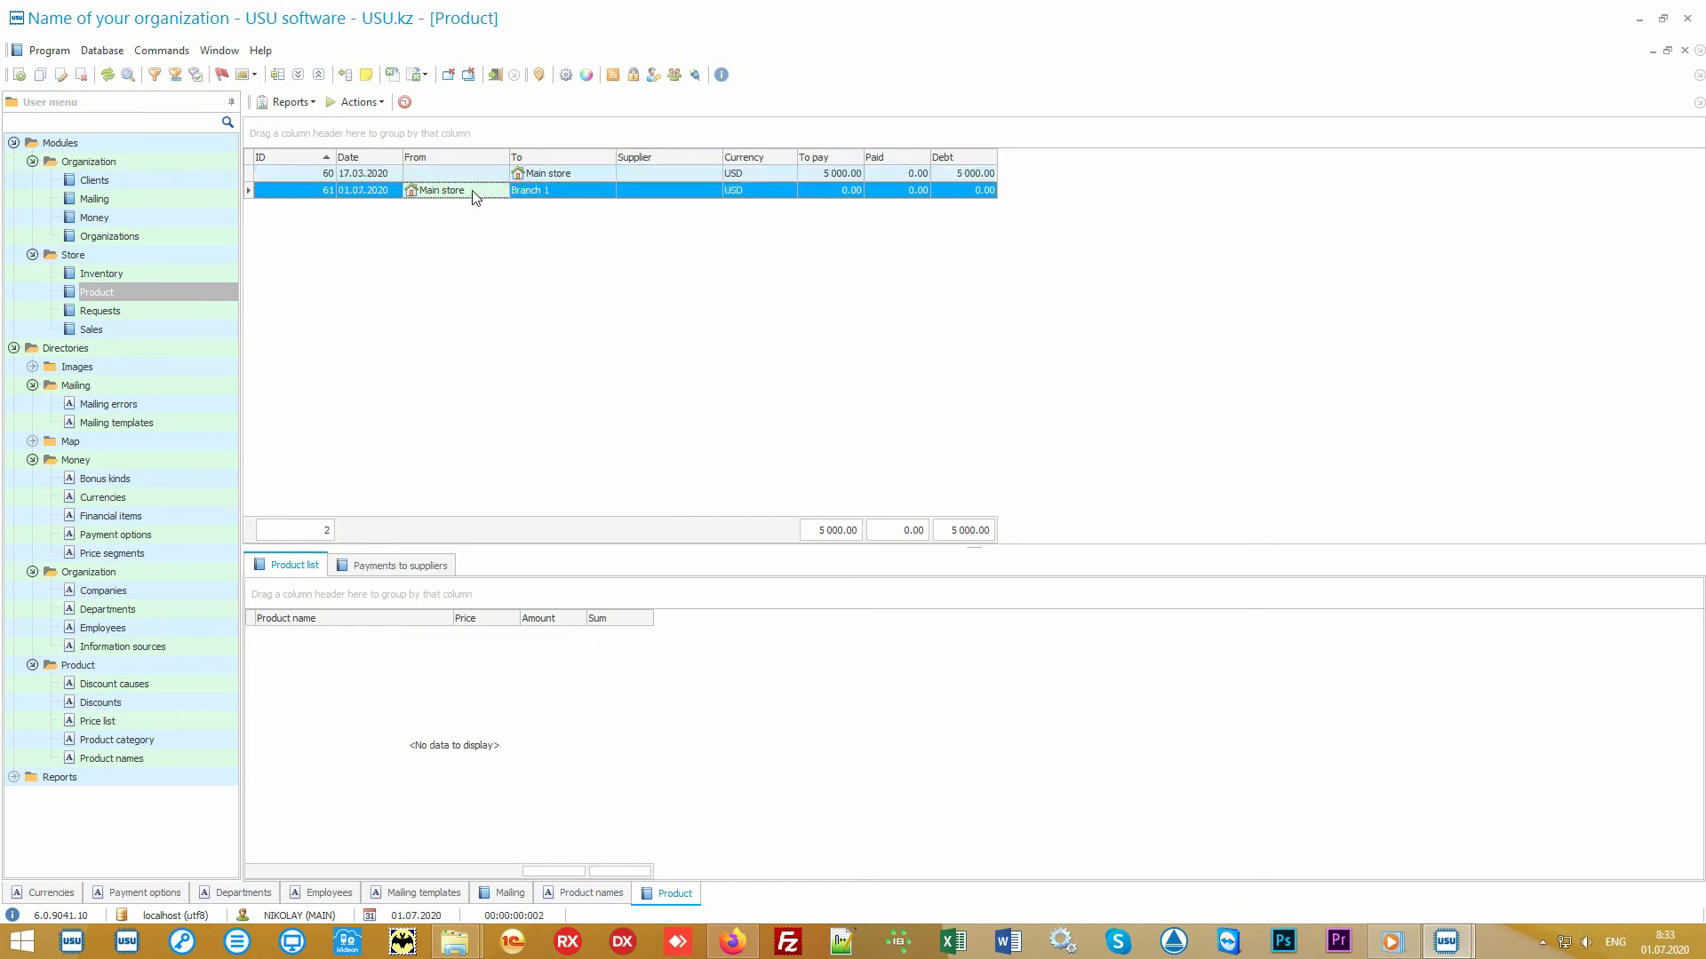
{"action": "left_click", "coordinate": [563, 192]}
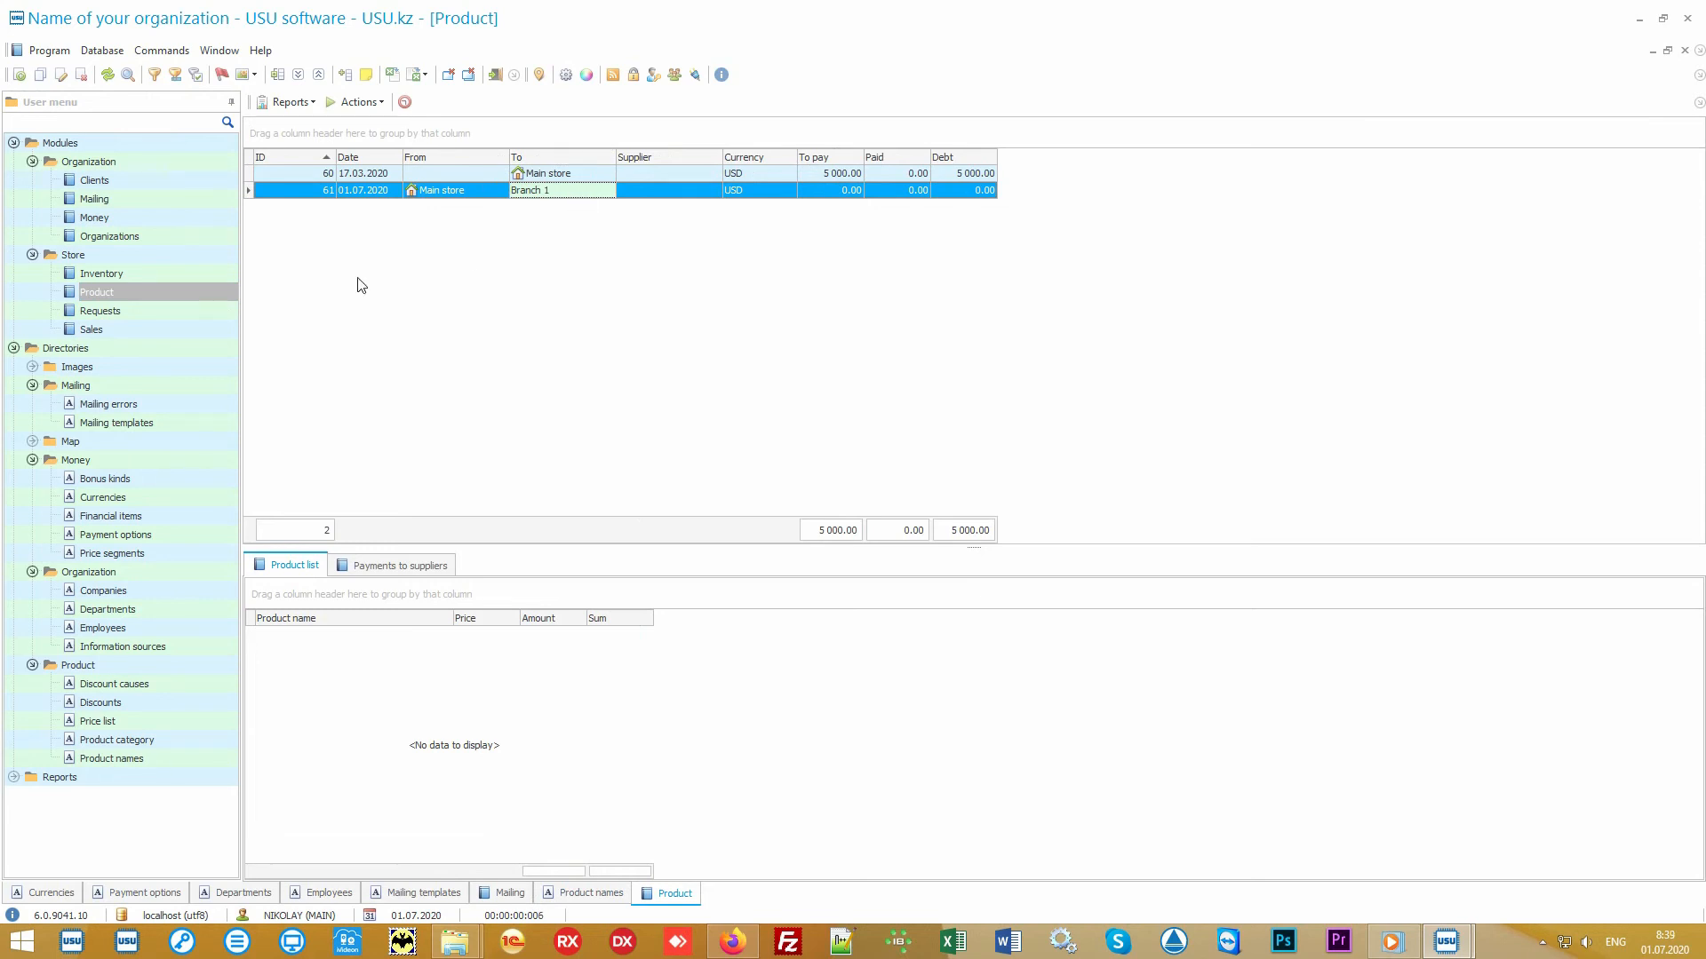
- Open the Sales module and search for sales with a sell date from 01.07.2020
{"action": "left_click", "coordinate": [169, 330]}
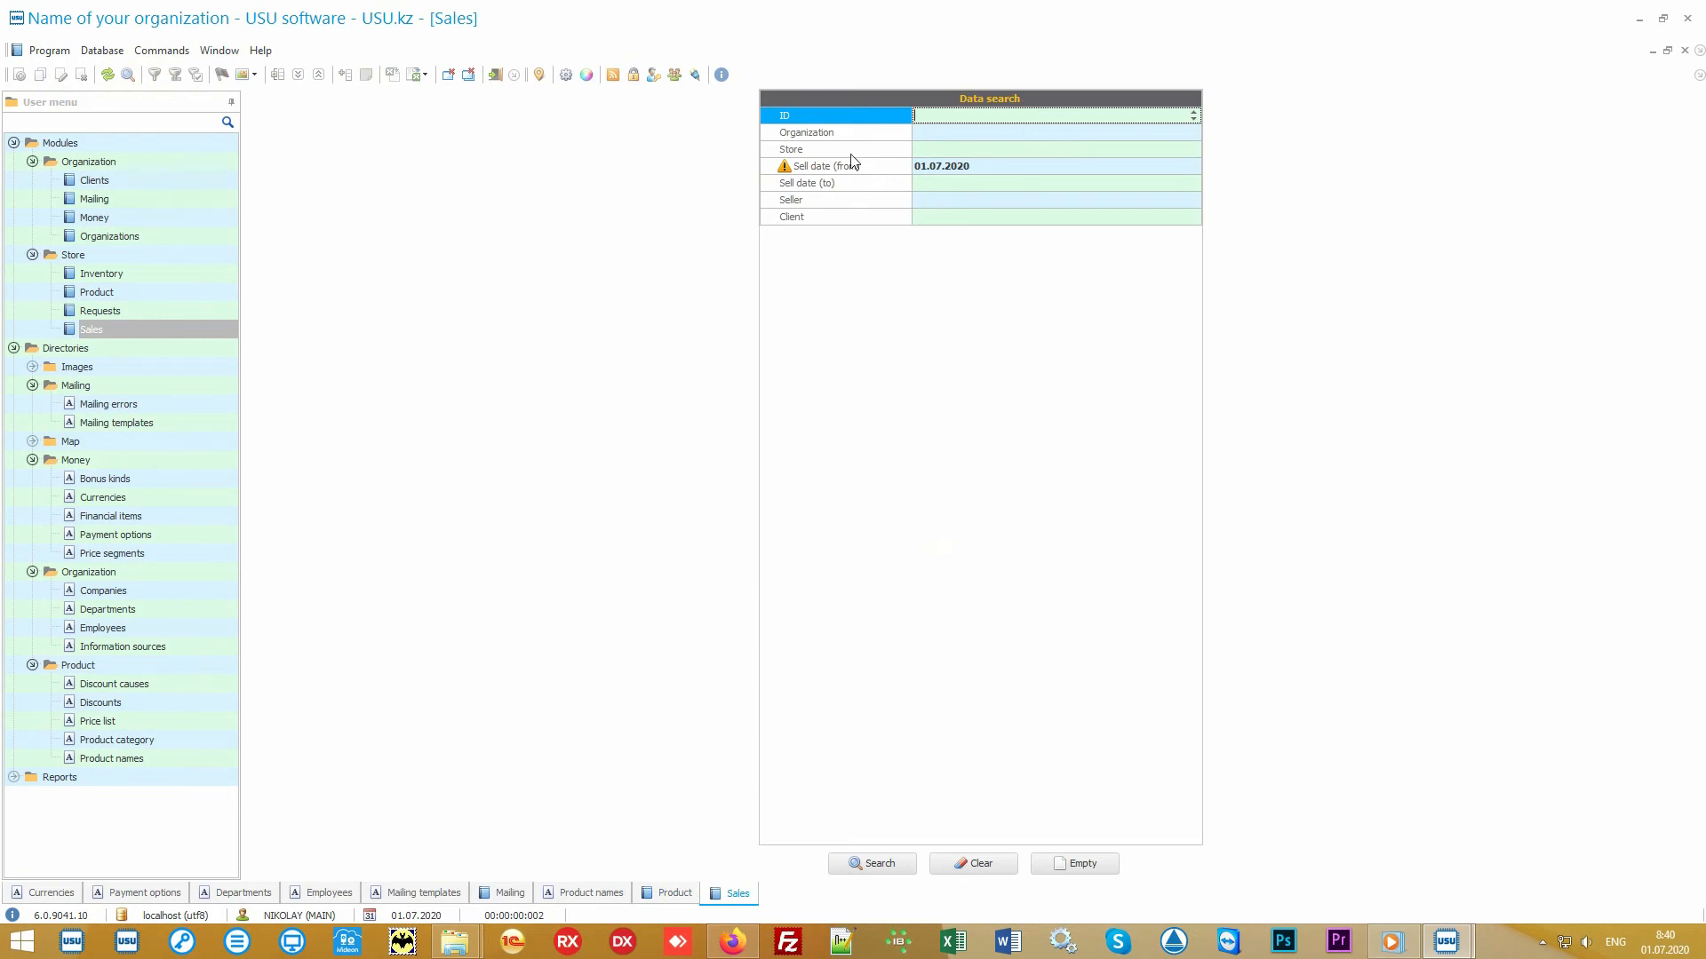
{"action": "mouse_move", "coordinate": [862, 127]}
{"action": "left_mouse_down"}
{"action": "mouse_move", "coordinate": [855, 222]}
{"action": "mouse_move", "coordinate": [858, 121]}
{"action": "left_mouse_up"}
{"action": "left_click", "coordinate": [884, 869]}
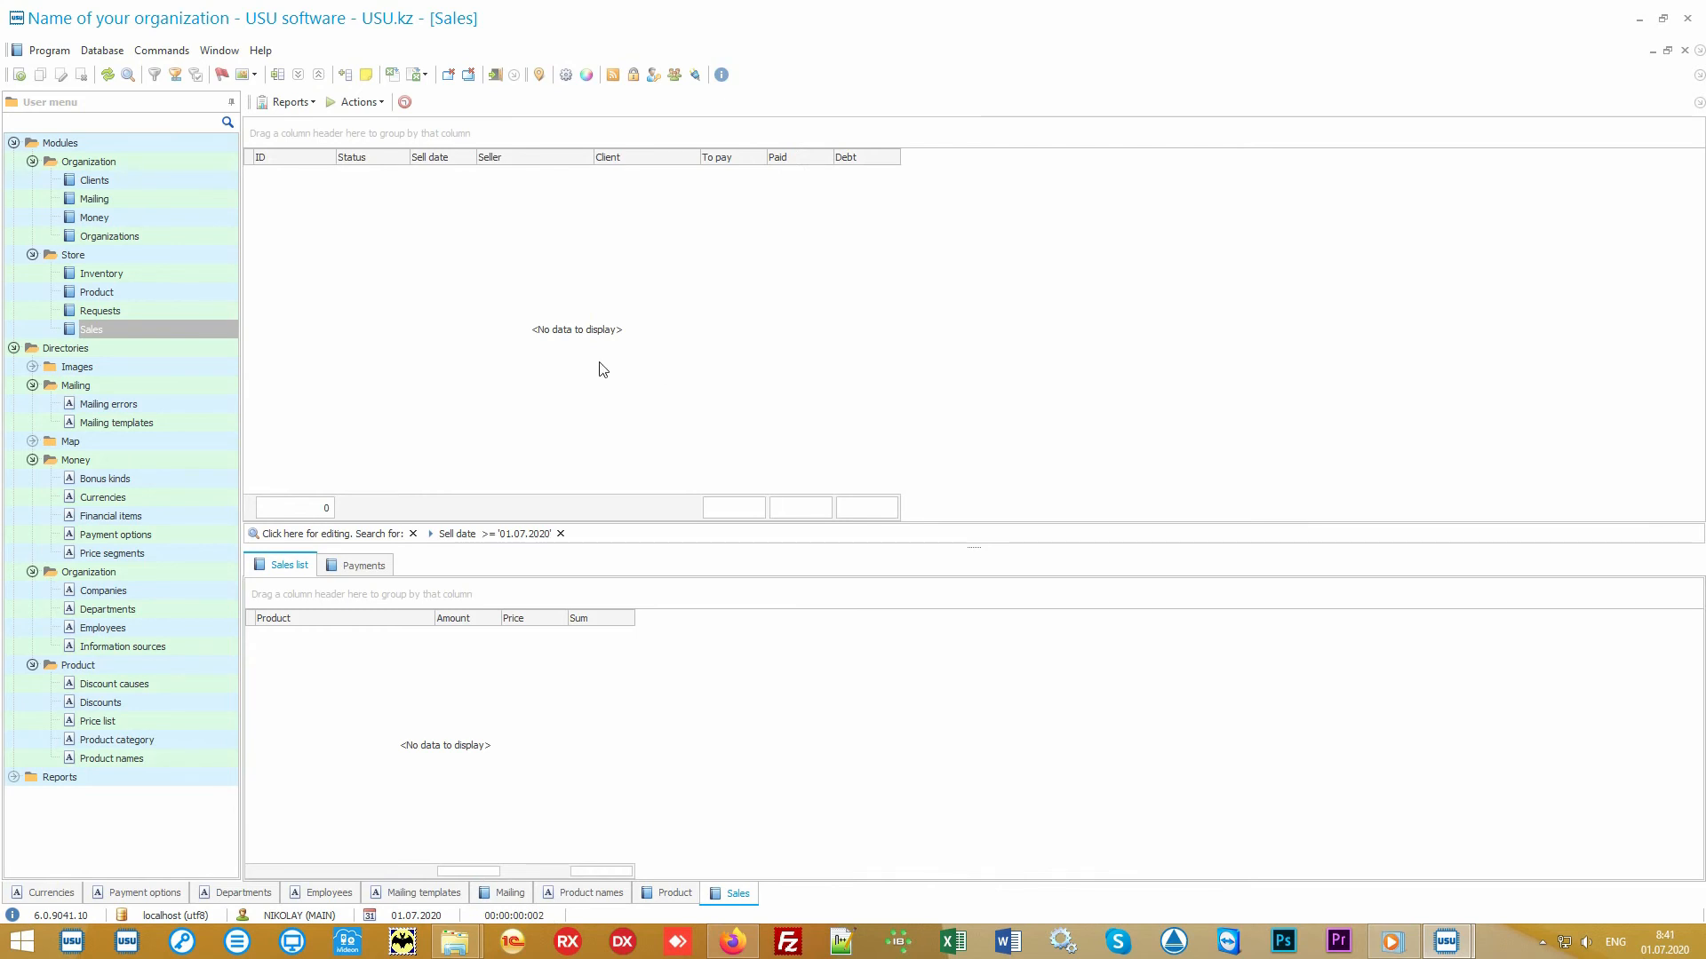
- Start a new sale and identify the client by card number 111
{"action": "left_click", "coordinate": [360, 103]}
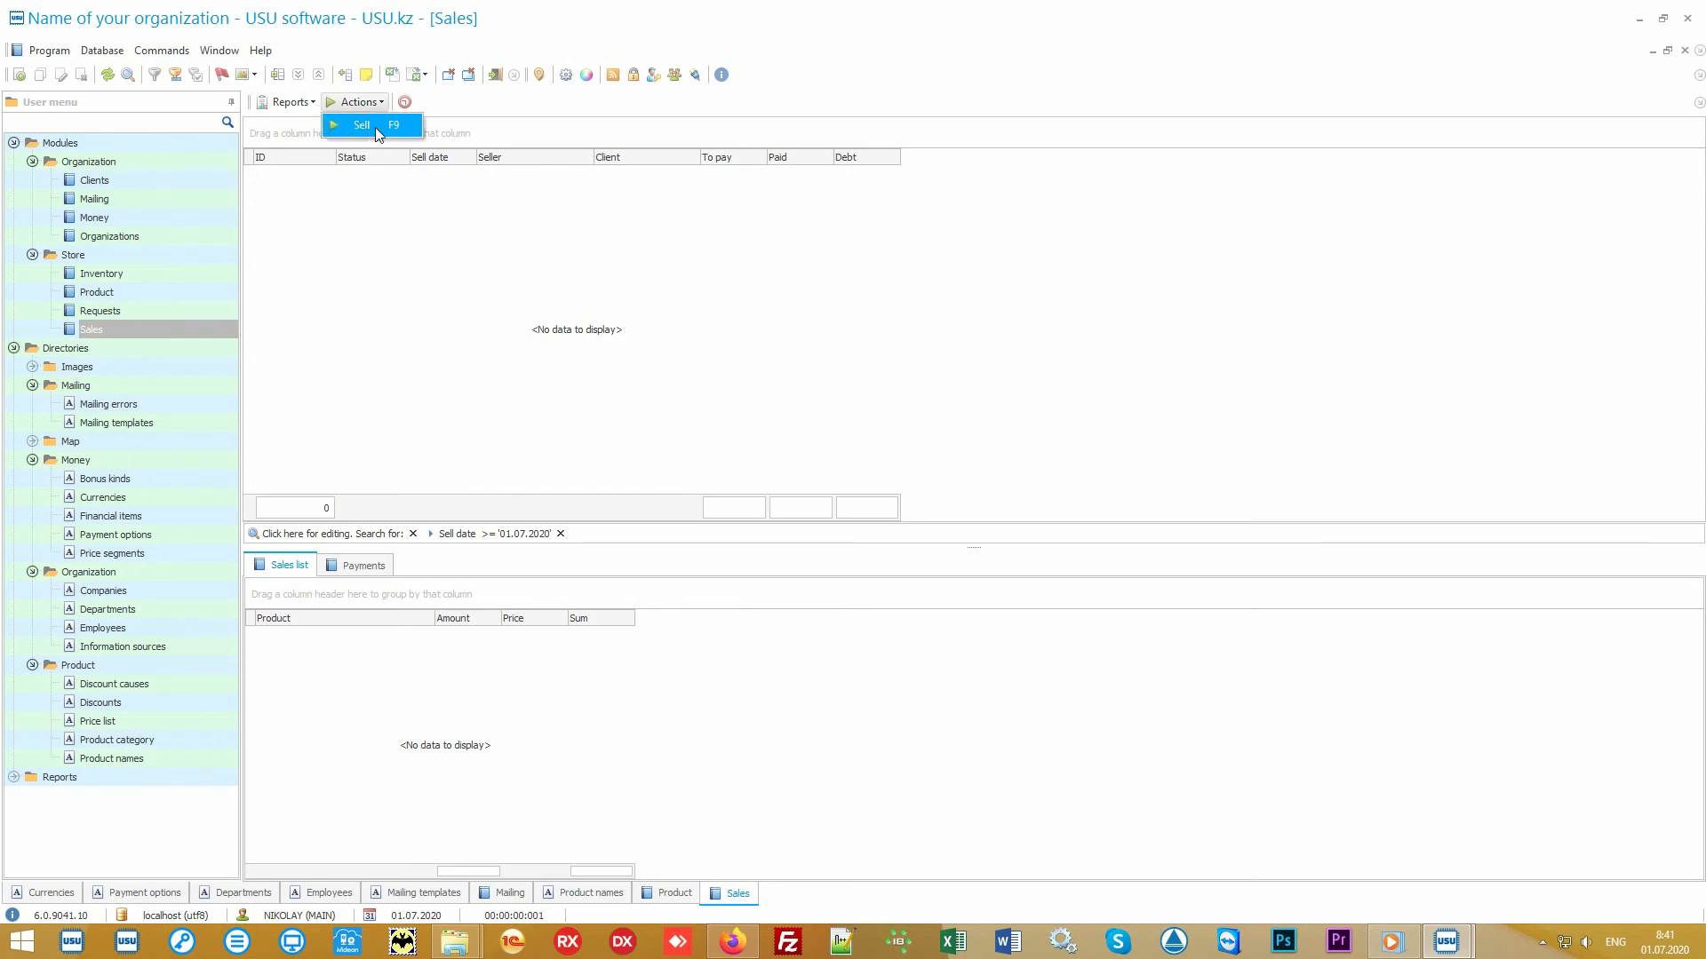
{"action": "left_click", "coordinate": [373, 127]}
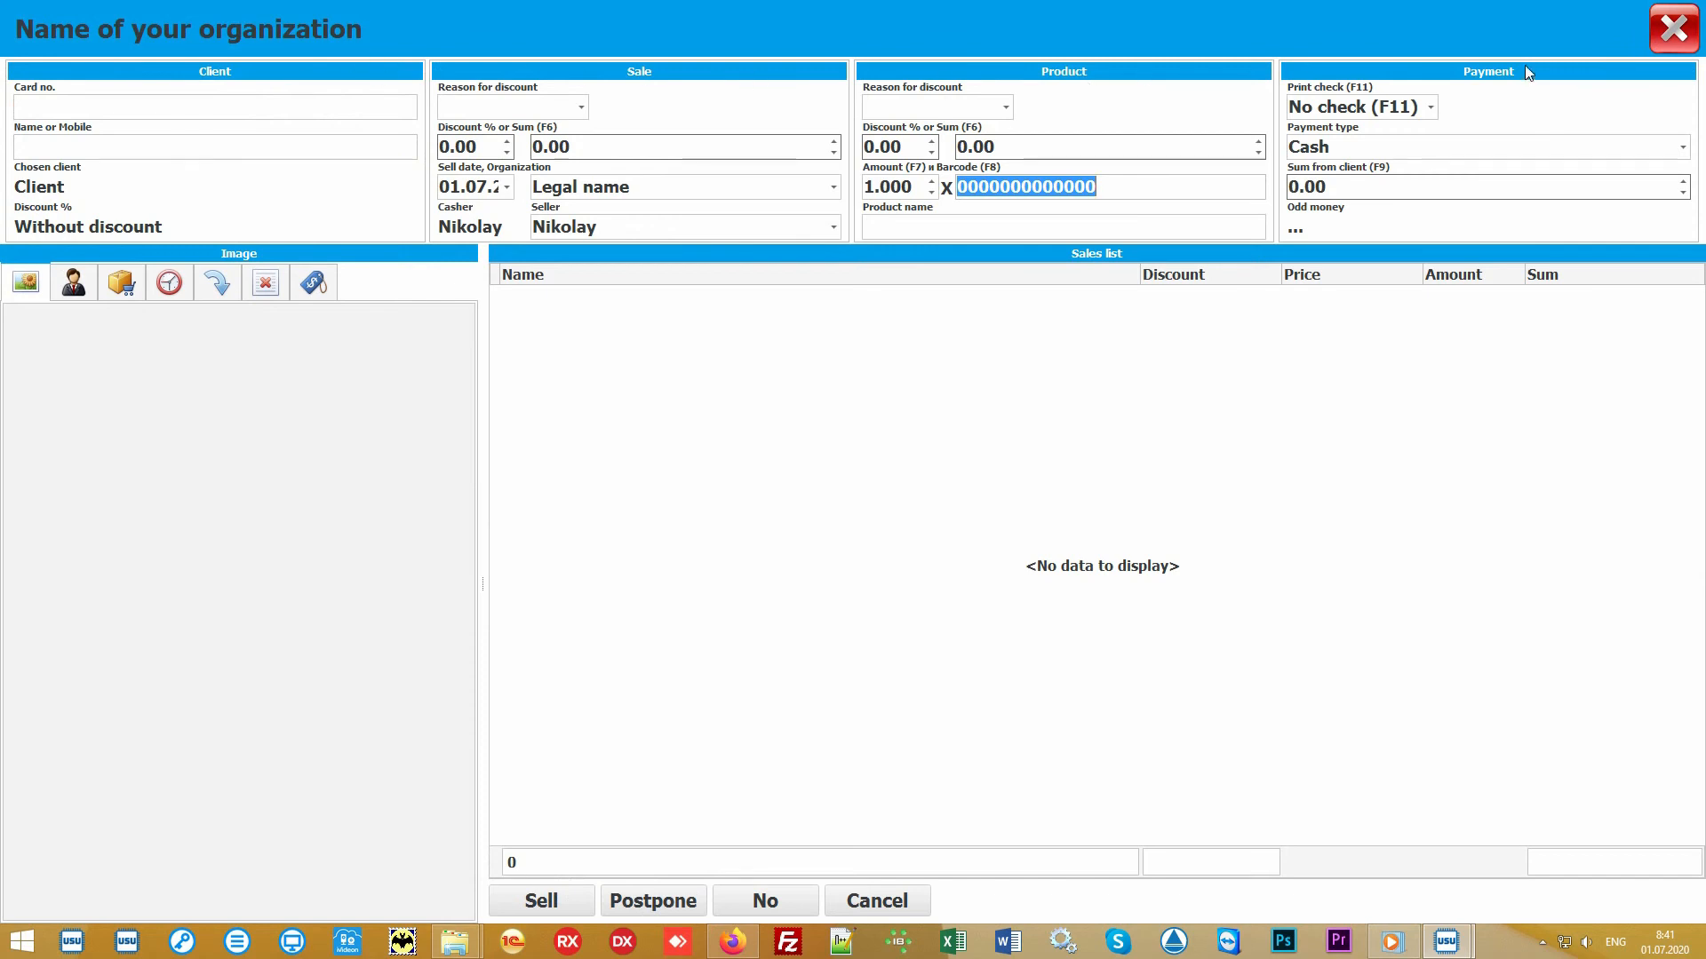
{"action": "left_click", "coordinate": [777, 446]}
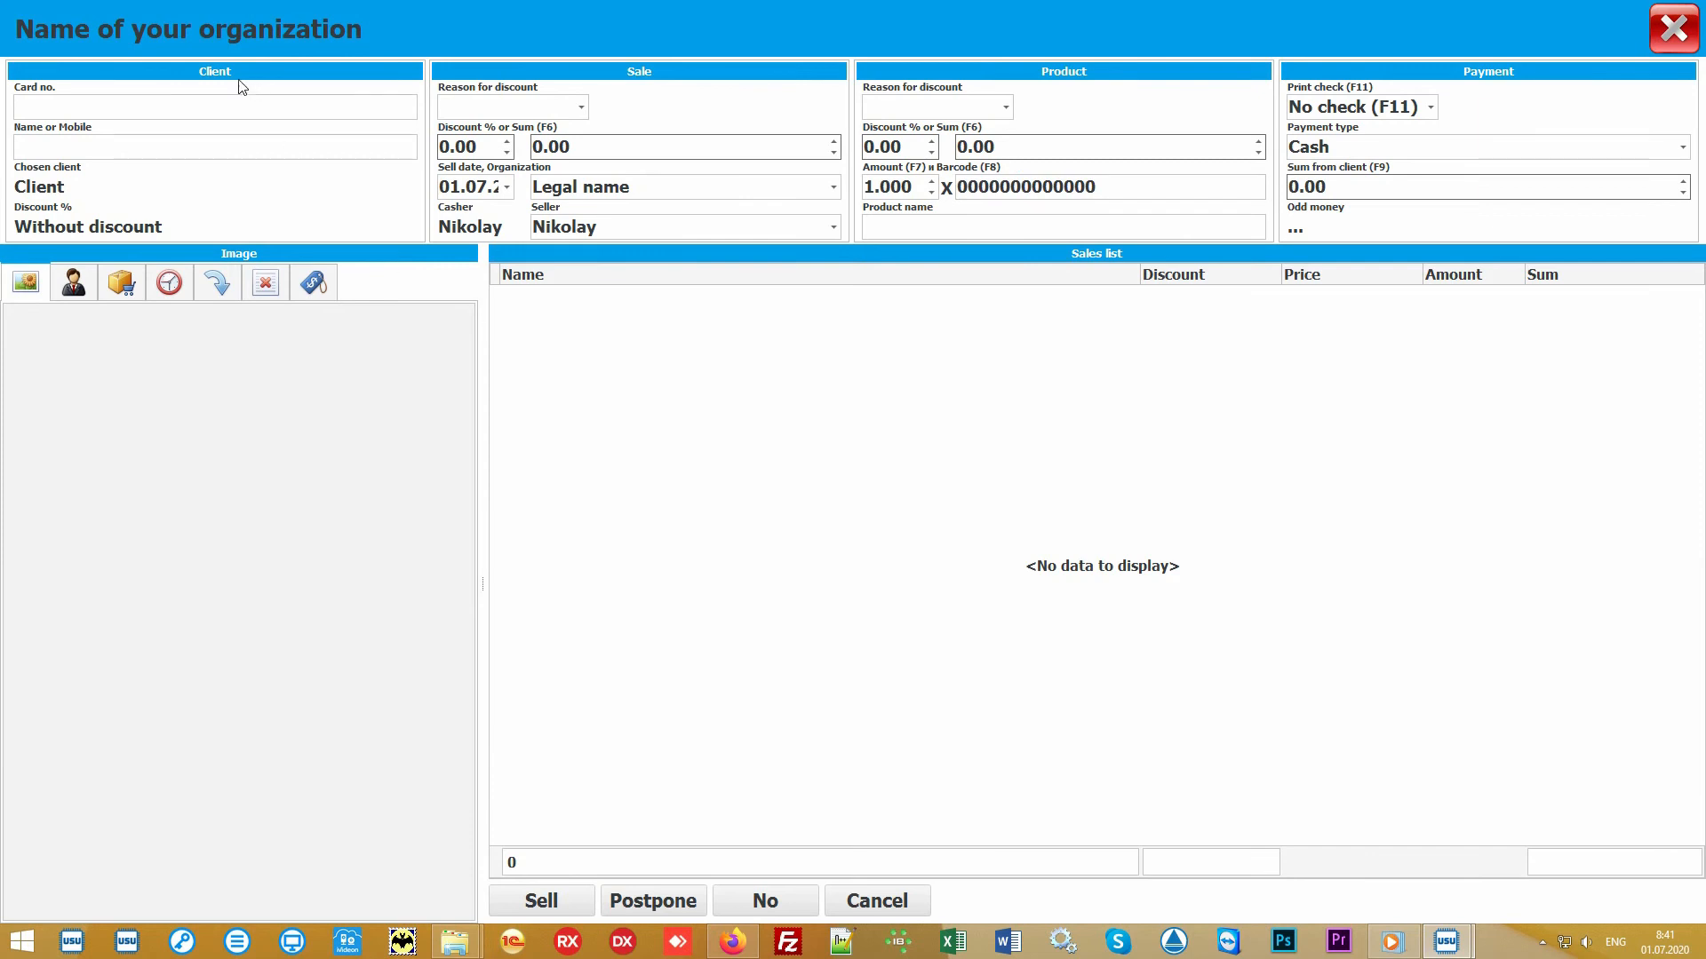
{"action": "left_click", "coordinate": [135, 105]}
{"action": "type", "text": "111"}
{"action": "key", "text": "Return"}
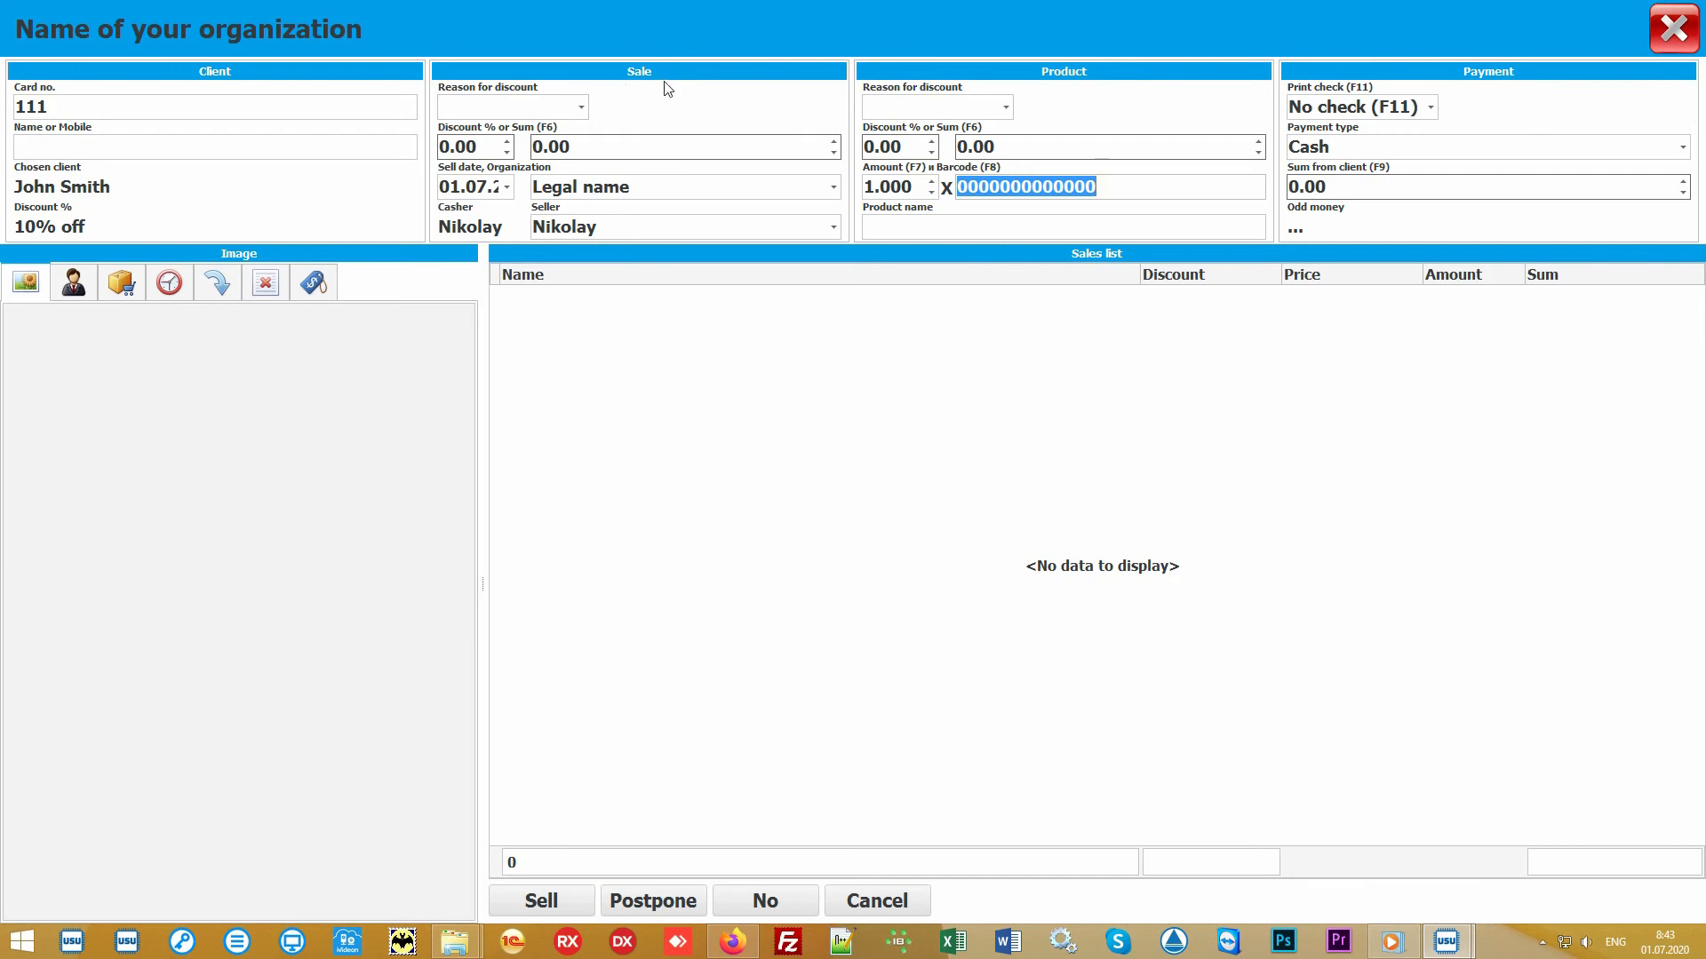
- Review the sale's organization and seller options, keeping Nikolay as the seller
{"action": "left_click", "coordinate": [833, 188]}
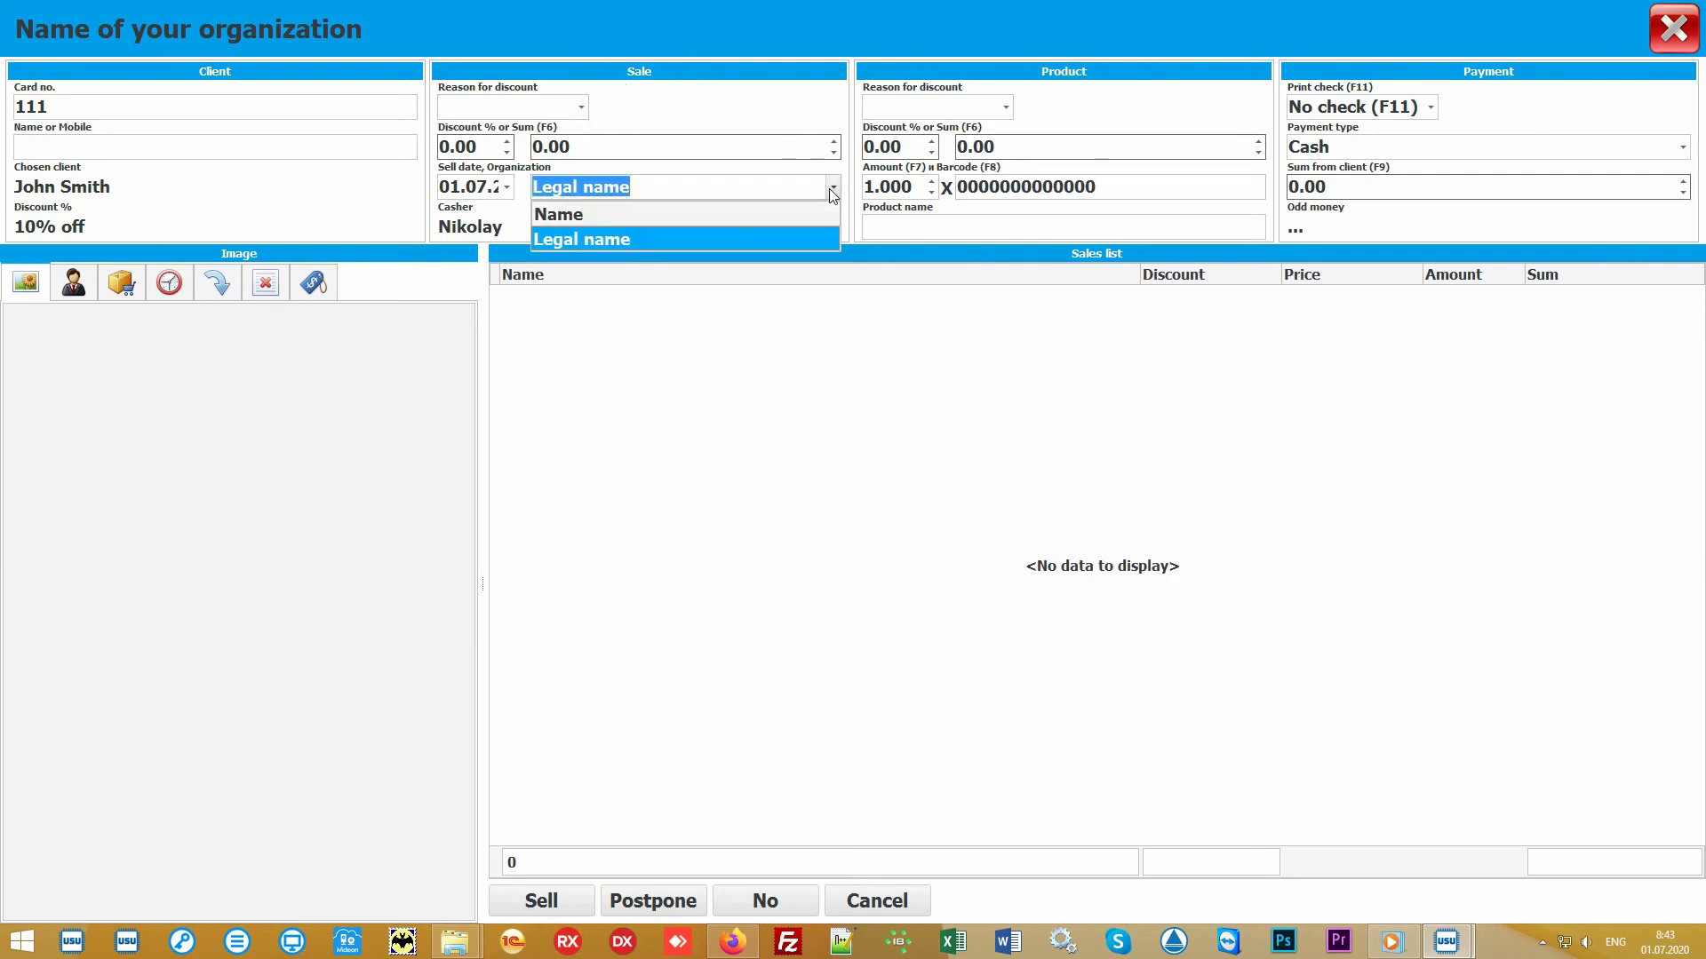
{"action": "left_click", "coordinate": [832, 190]}
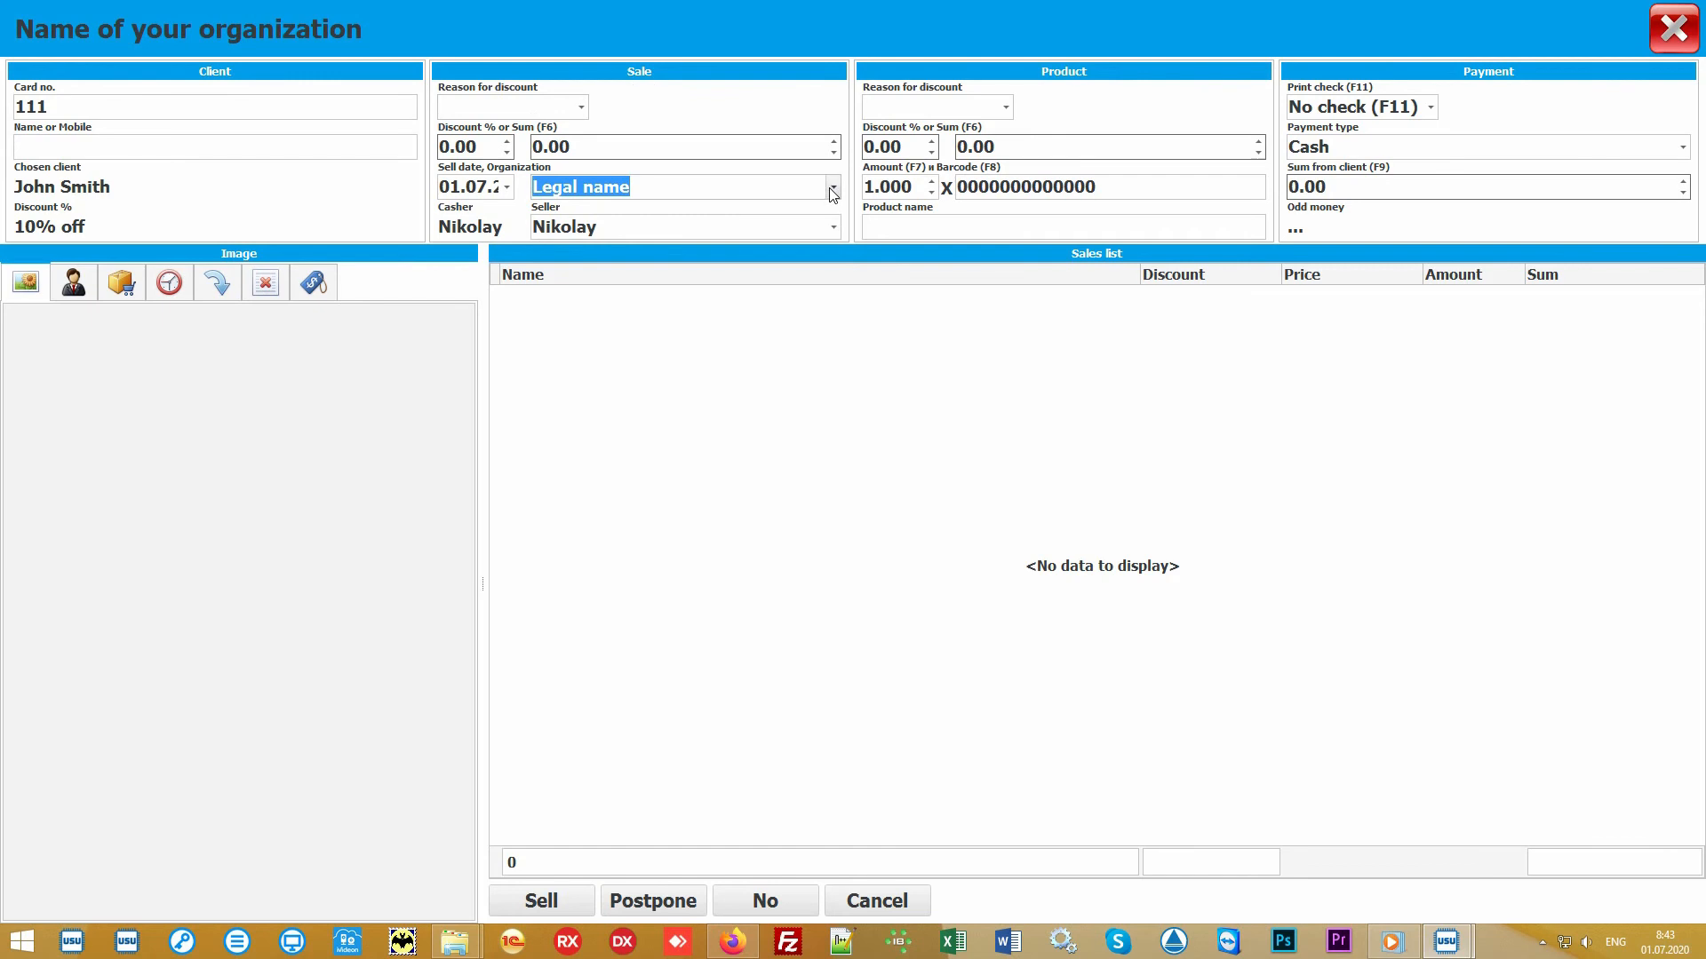
{"action": "left_click", "coordinate": [833, 228]}
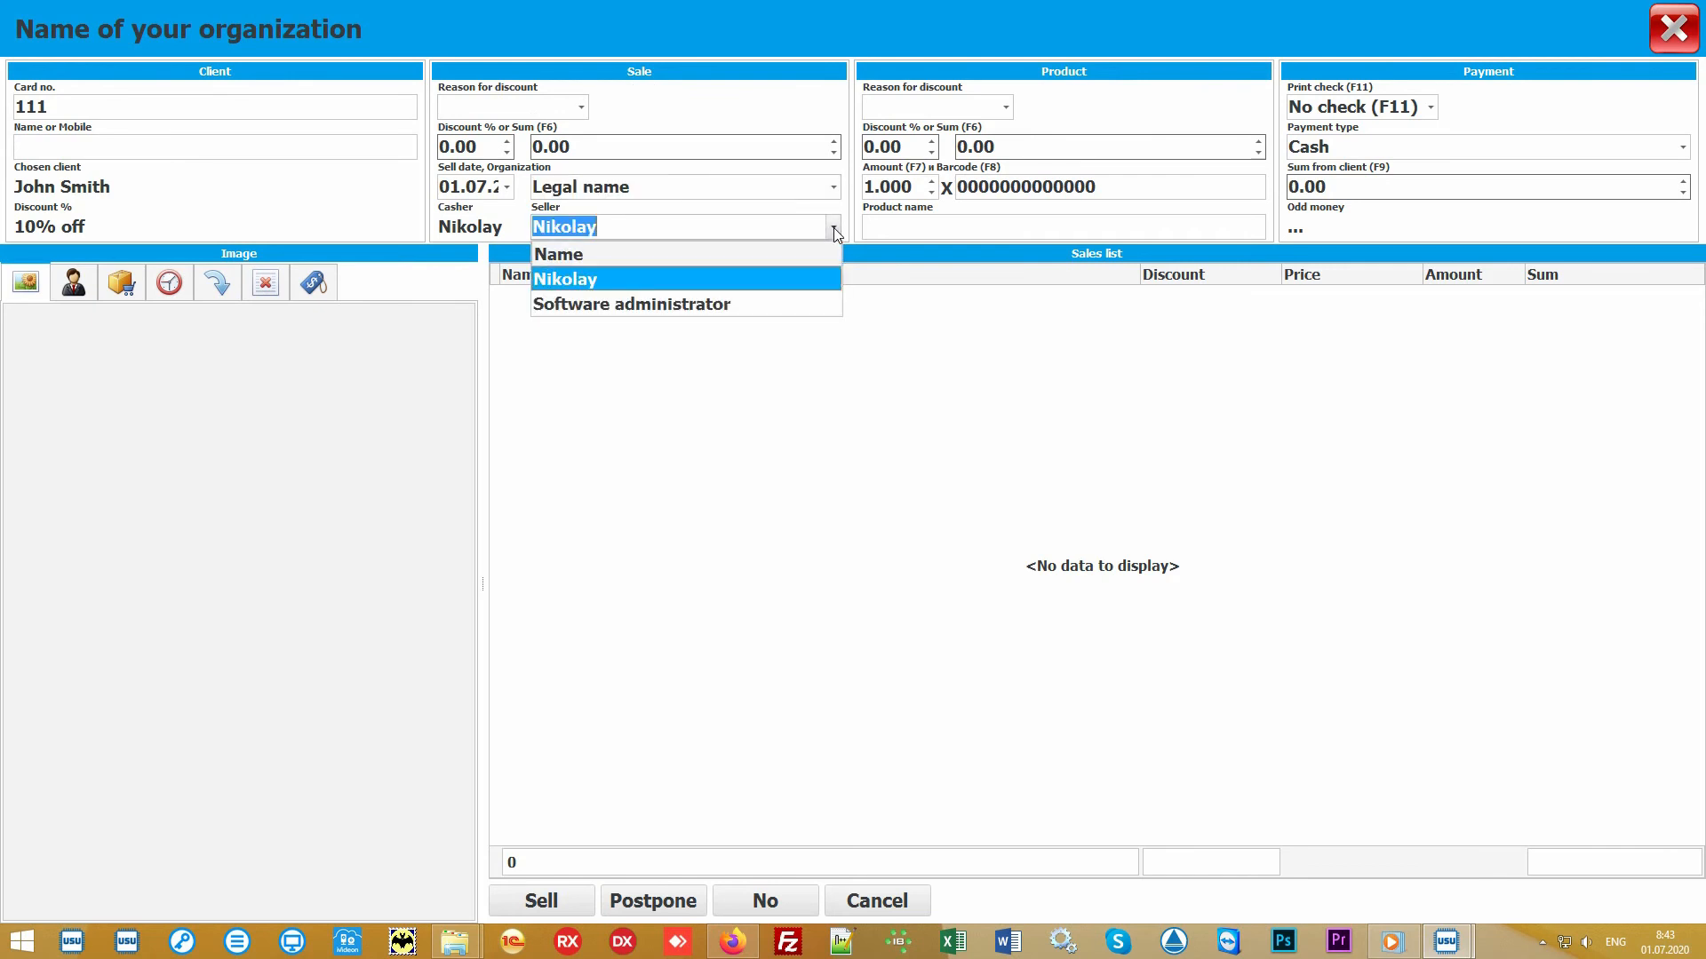
{"action": "left_click", "coordinate": [787, 278]}
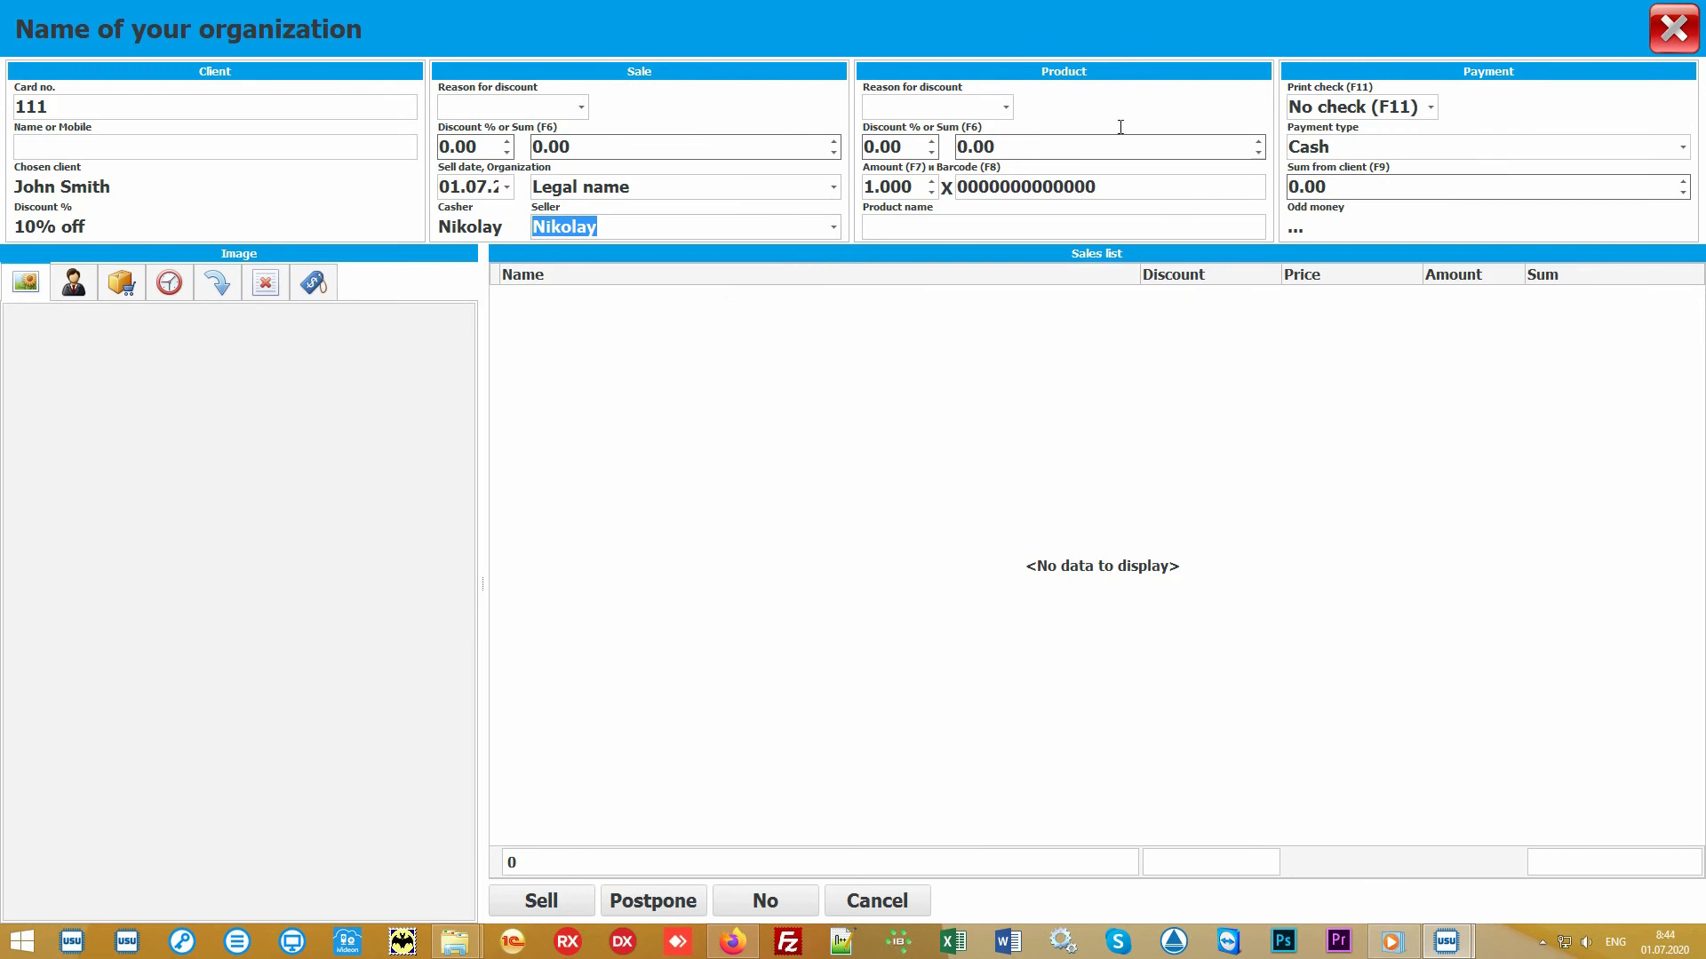
- Add the product with barcode 10027 to the sales list
{"action": "left_click", "coordinate": [1144, 185]}
{"action": "type", "text": "100"}
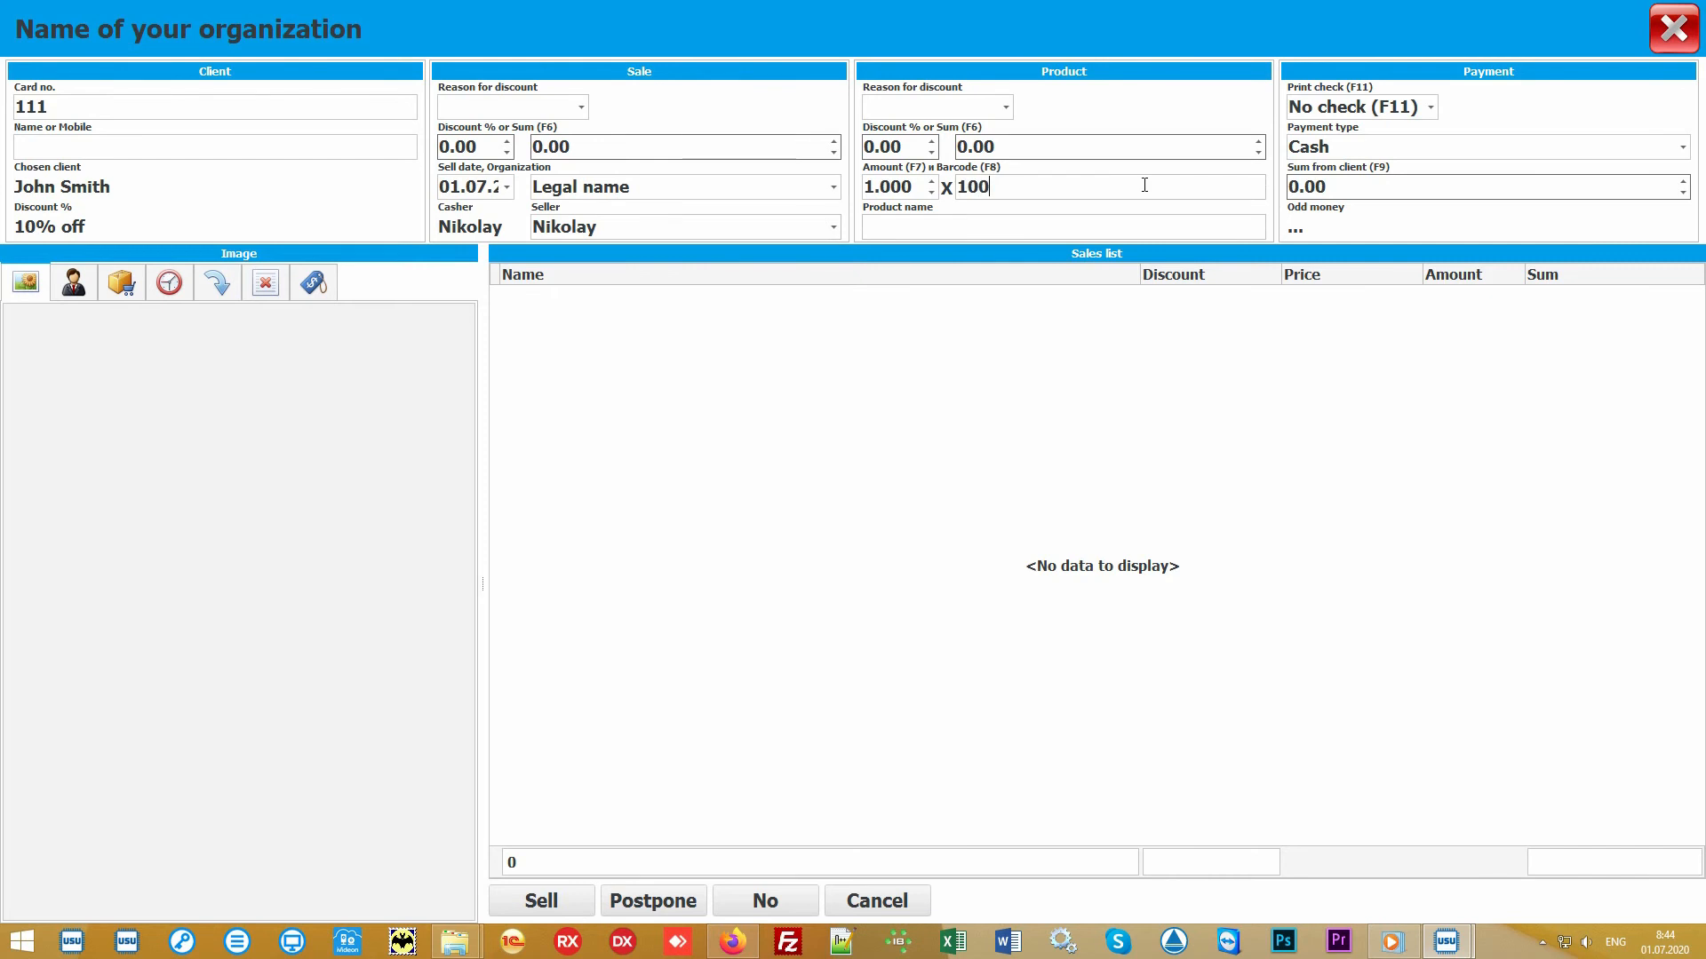
{"action": "type", "text": "27"}
{"action": "key", "text": "Return"}
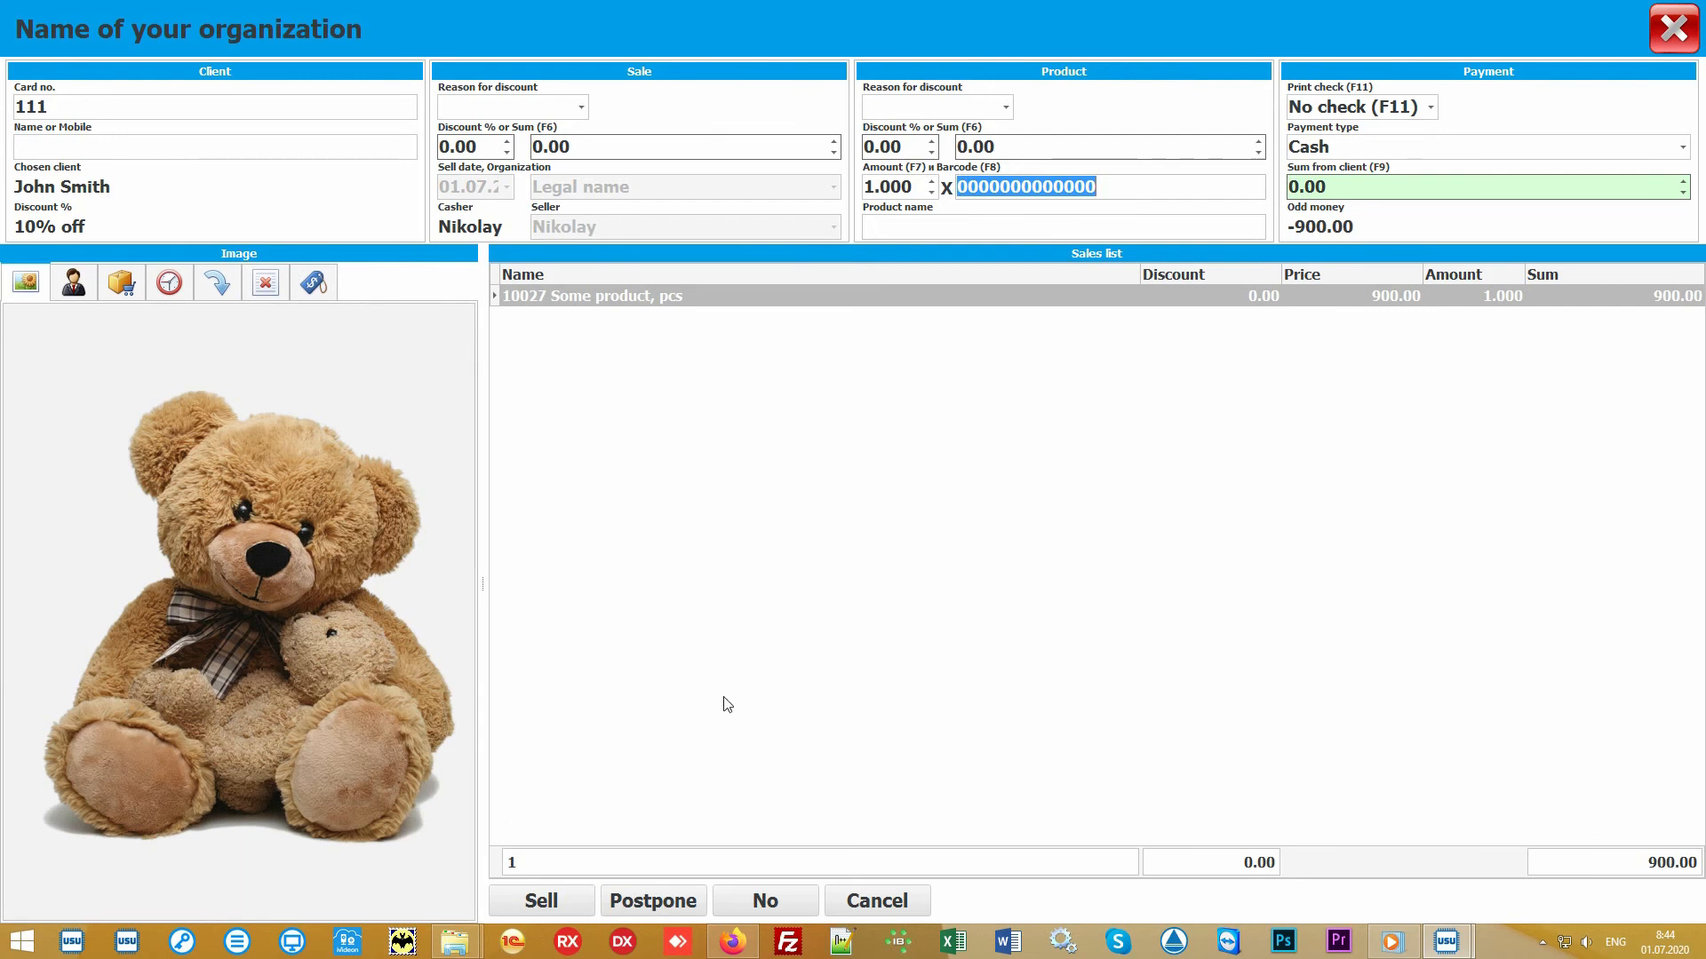
- Open the product chooser panel to view the available products in the Main store
{"action": "left_click", "coordinate": [830, 576]}
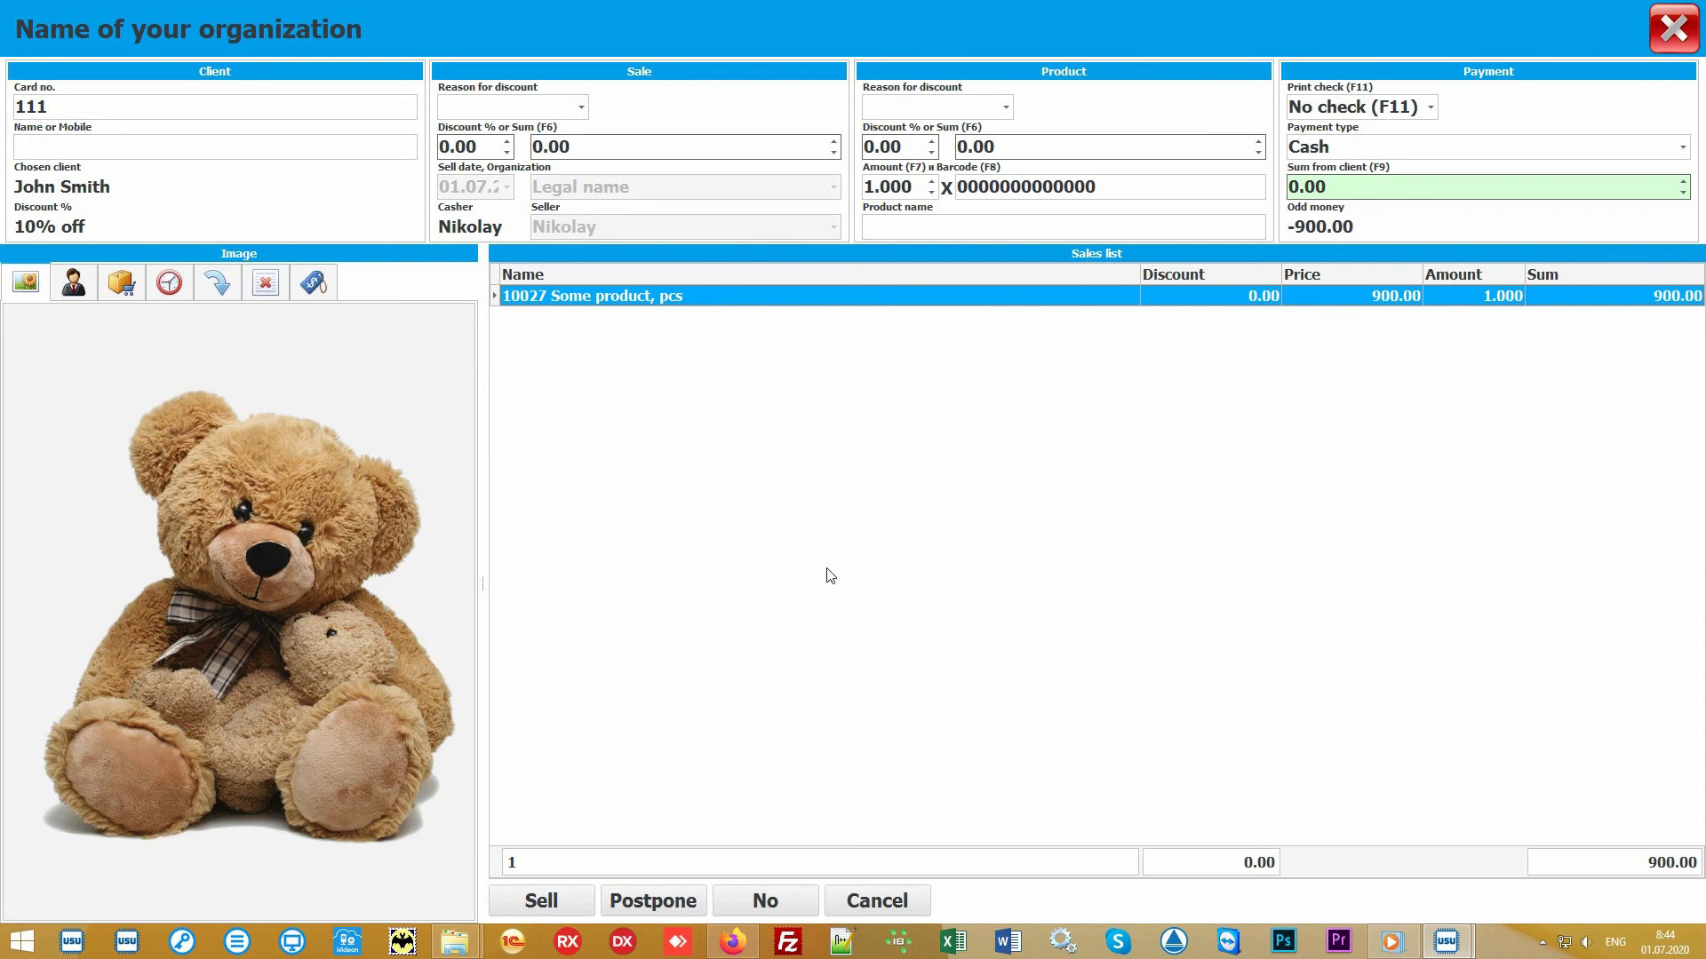
{"action": "left_click", "coordinate": [947, 224]}
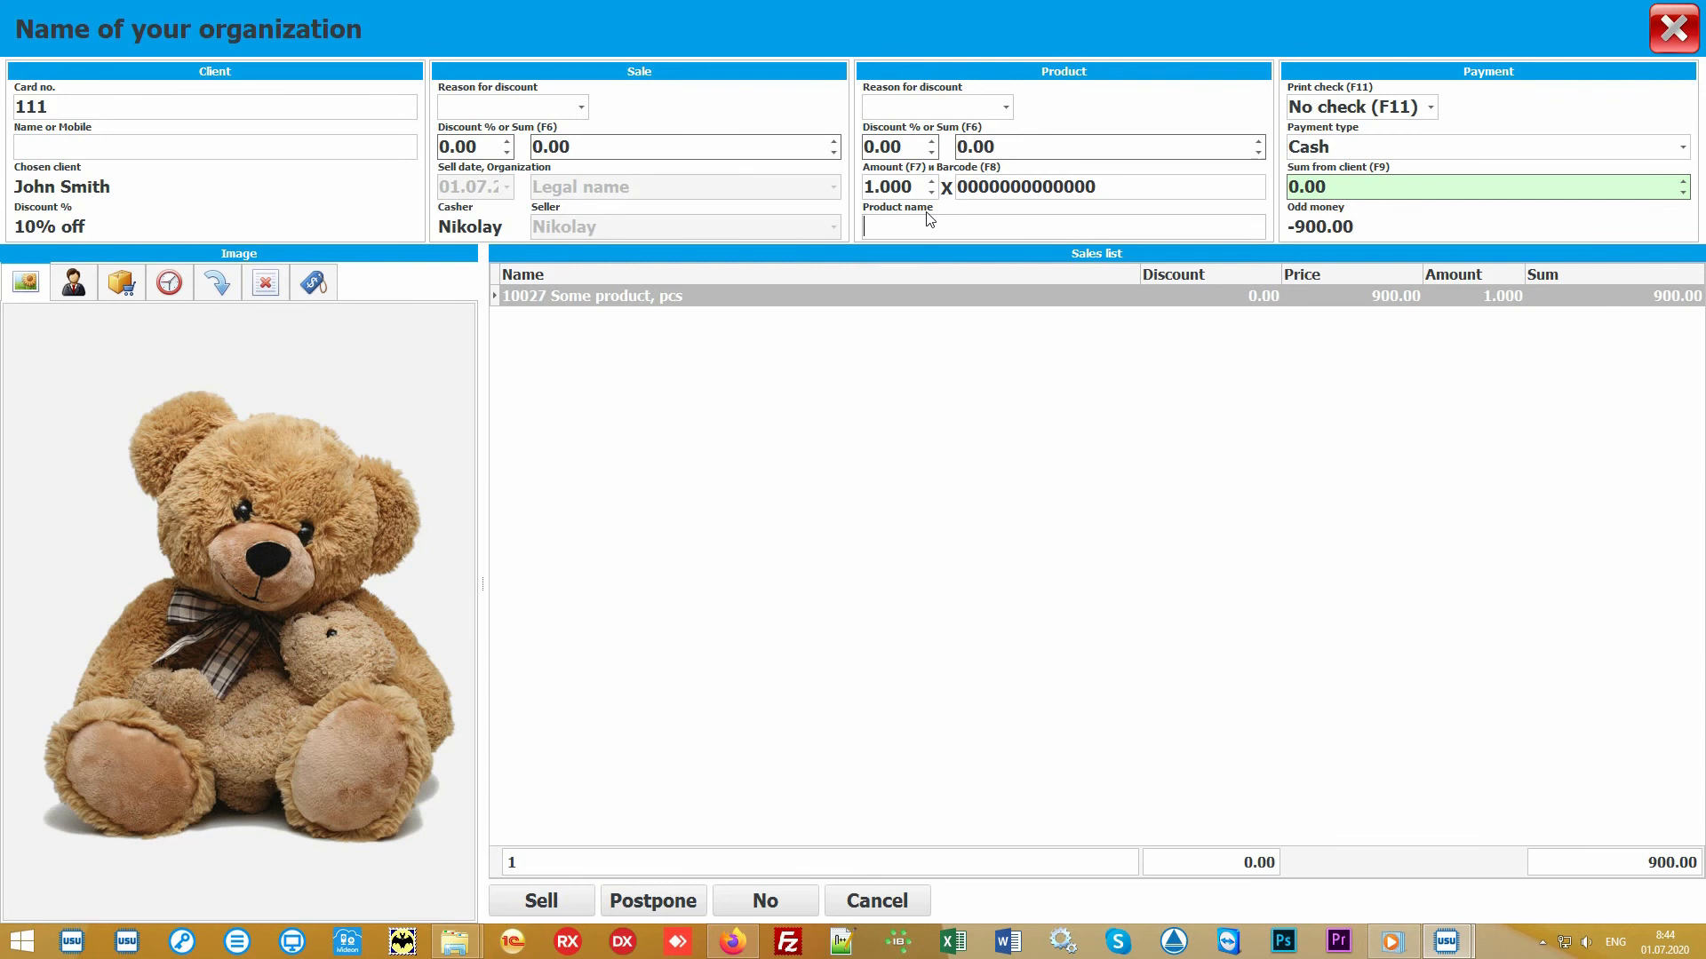
{"action": "left_click", "coordinate": [121, 283]}
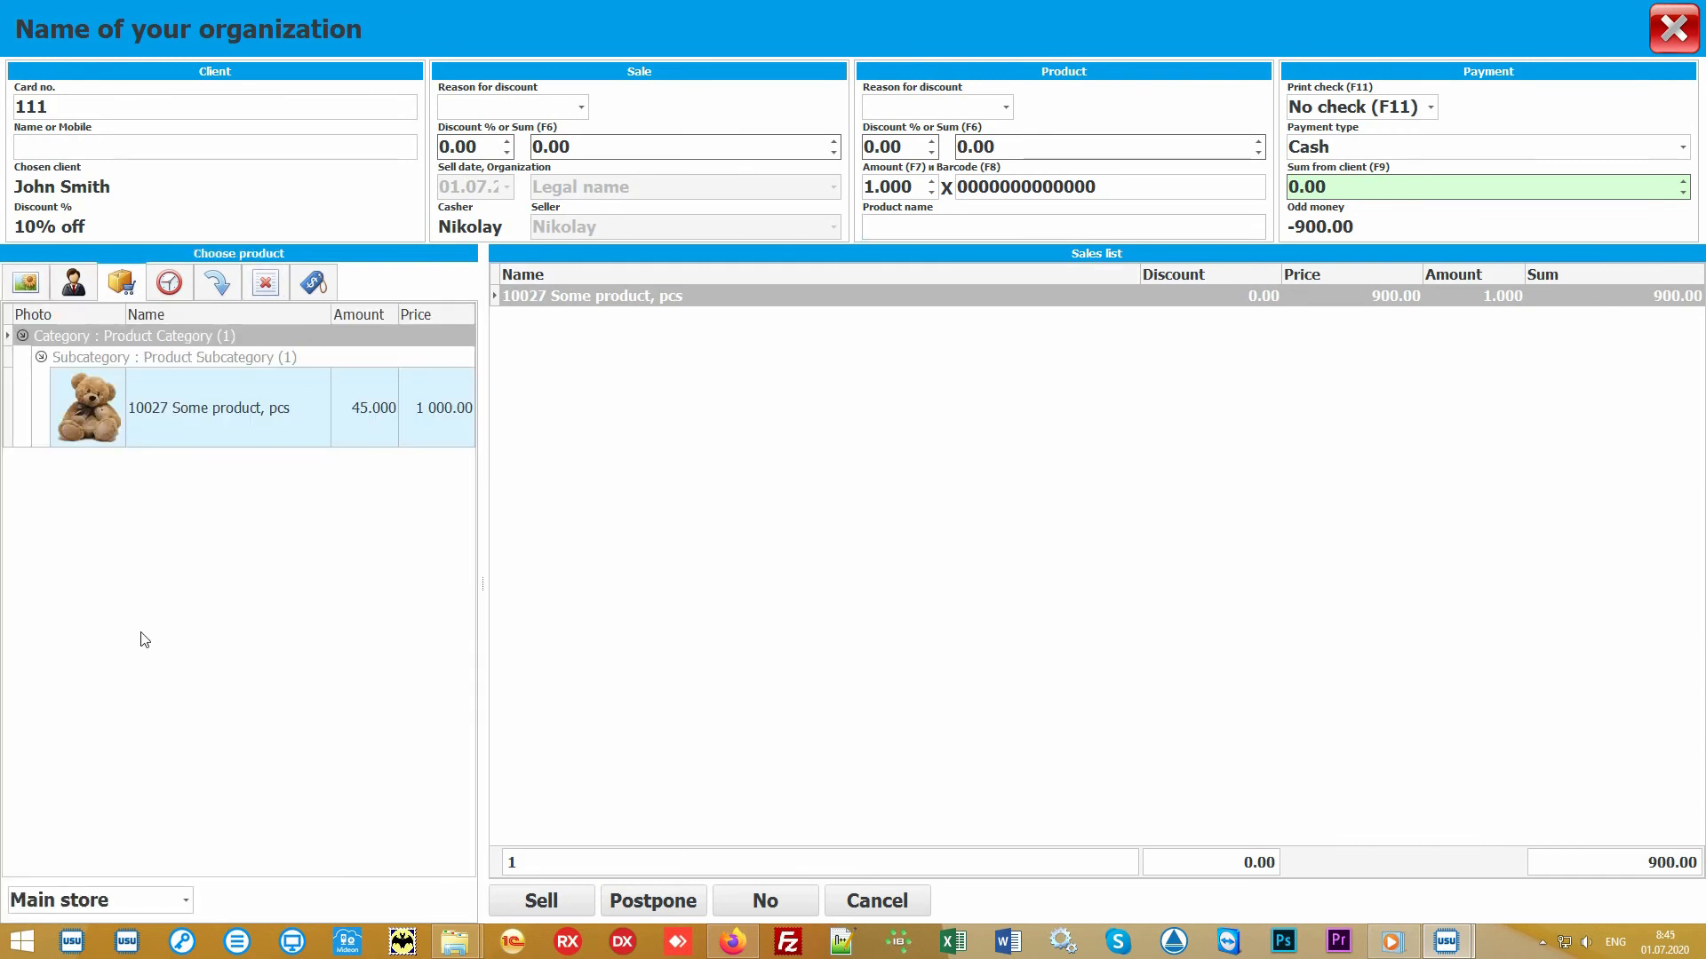
{"action": "left_click", "coordinate": [277, 586]}
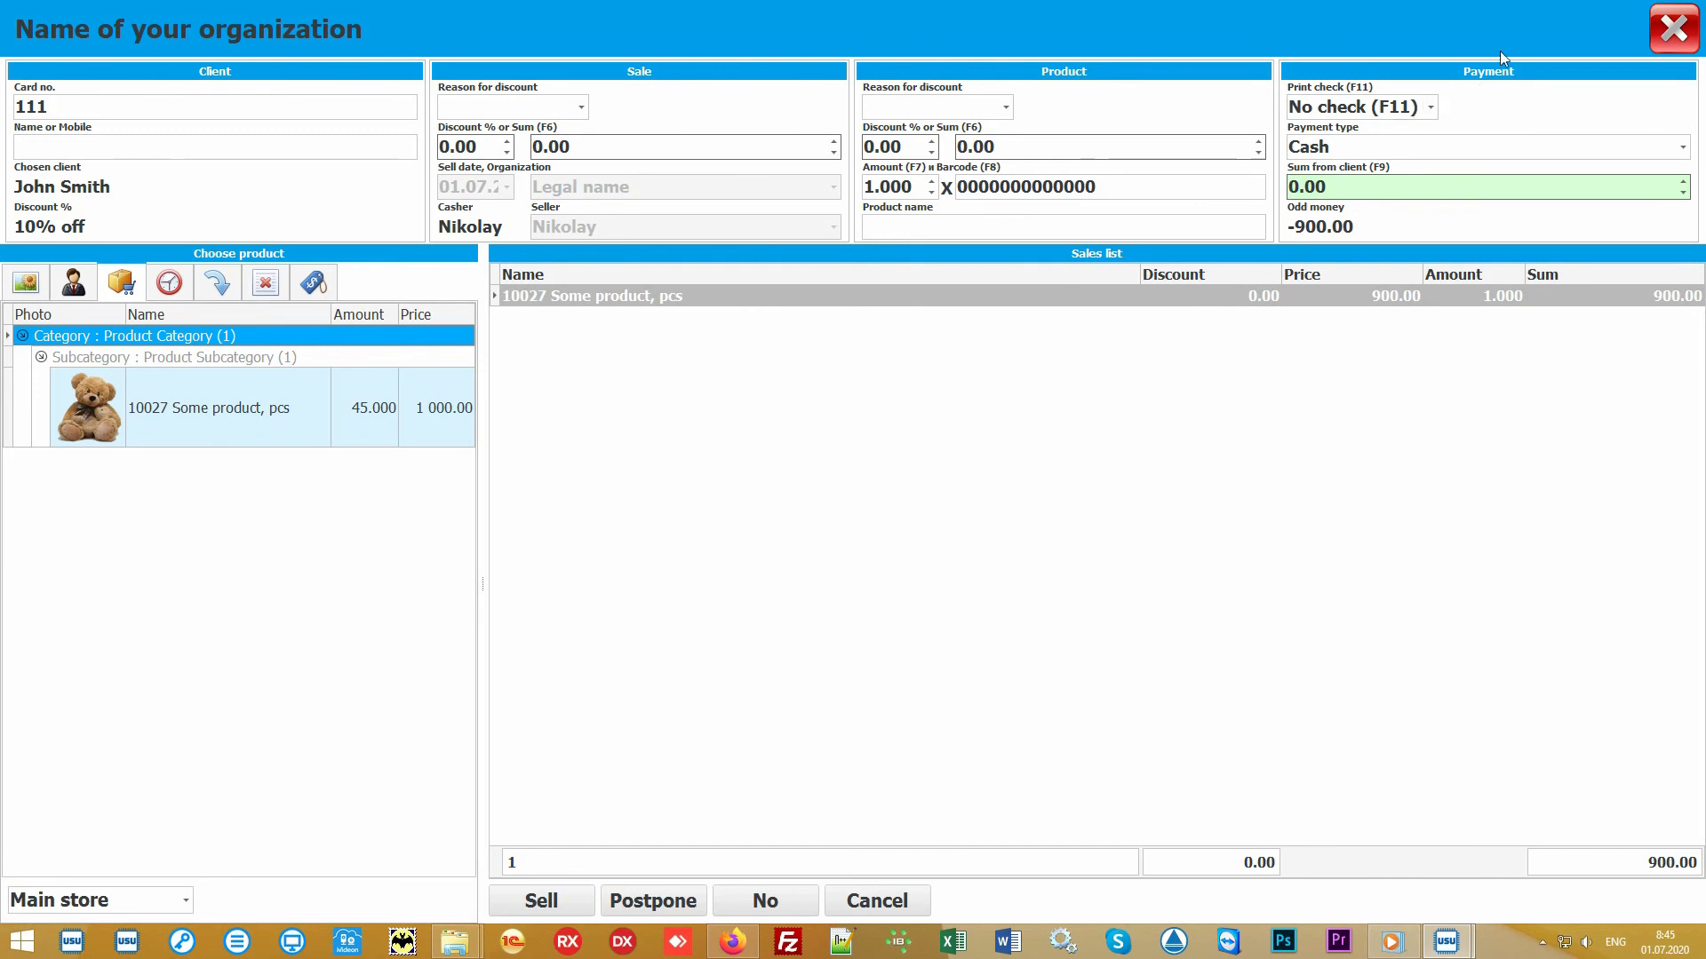
- Enter 1000 as the sum received from the client and check the payment type options
{"action": "left_click", "coordinate": [1399, 189]}
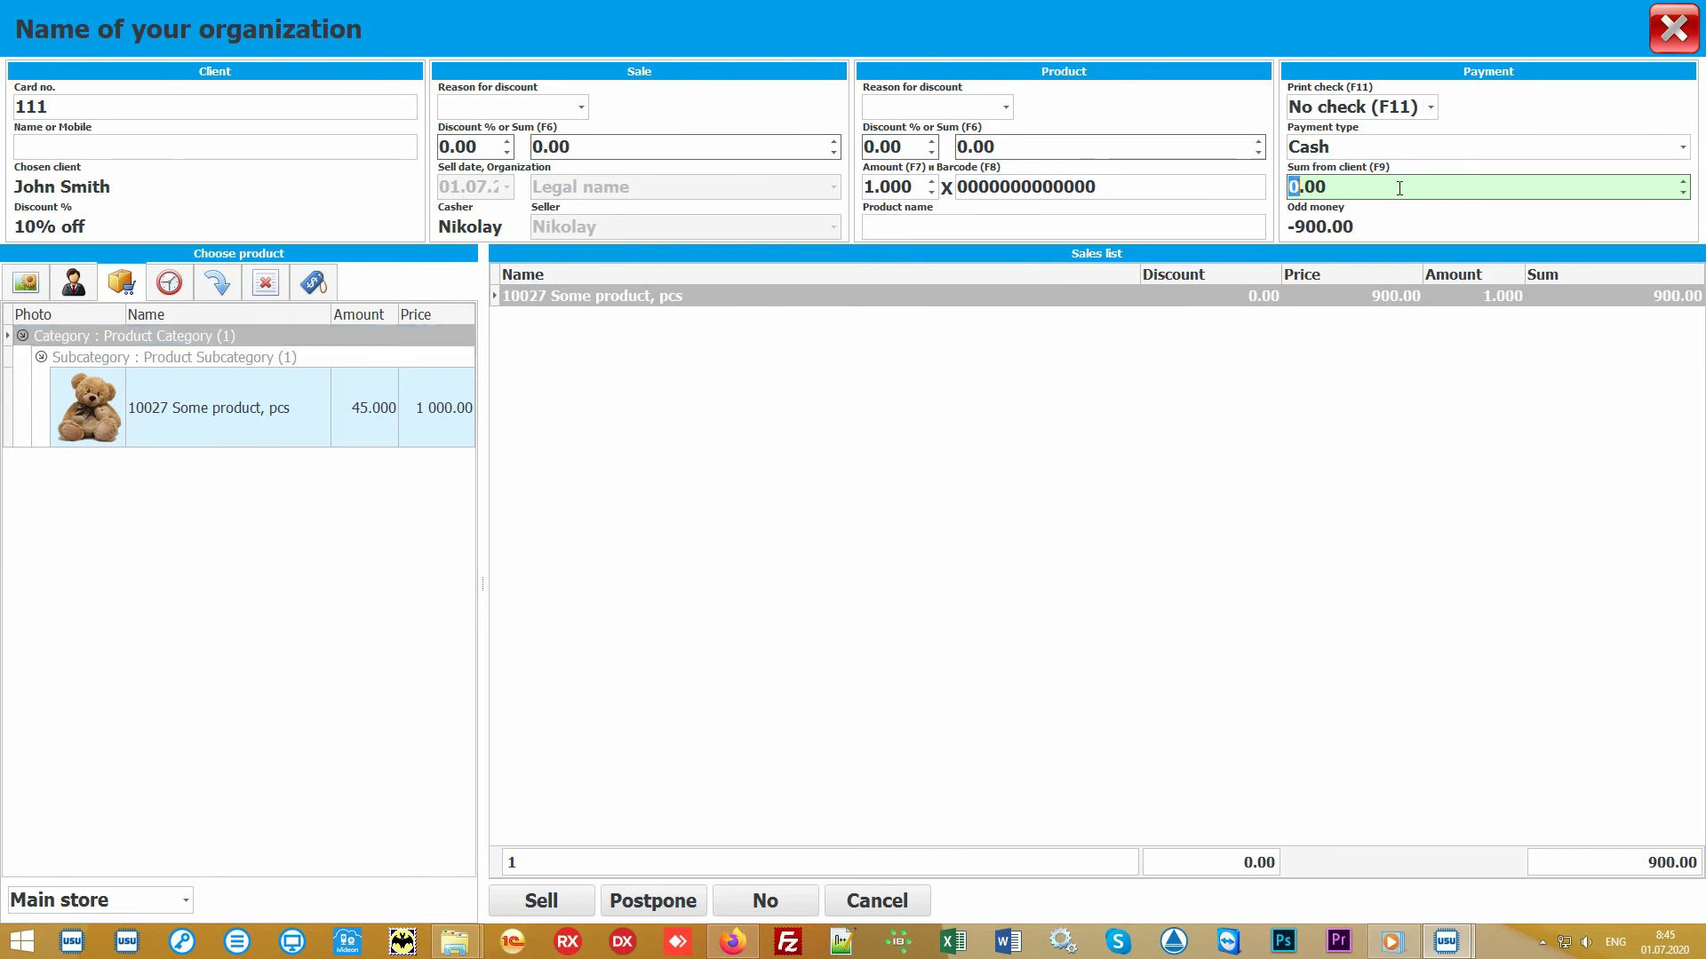
{"action": "type", "text": "1000"}
{"action": "left_click", "coordinate": [1685, 151]}
{"action": "left_click", "coordinate": [1685, 151]}
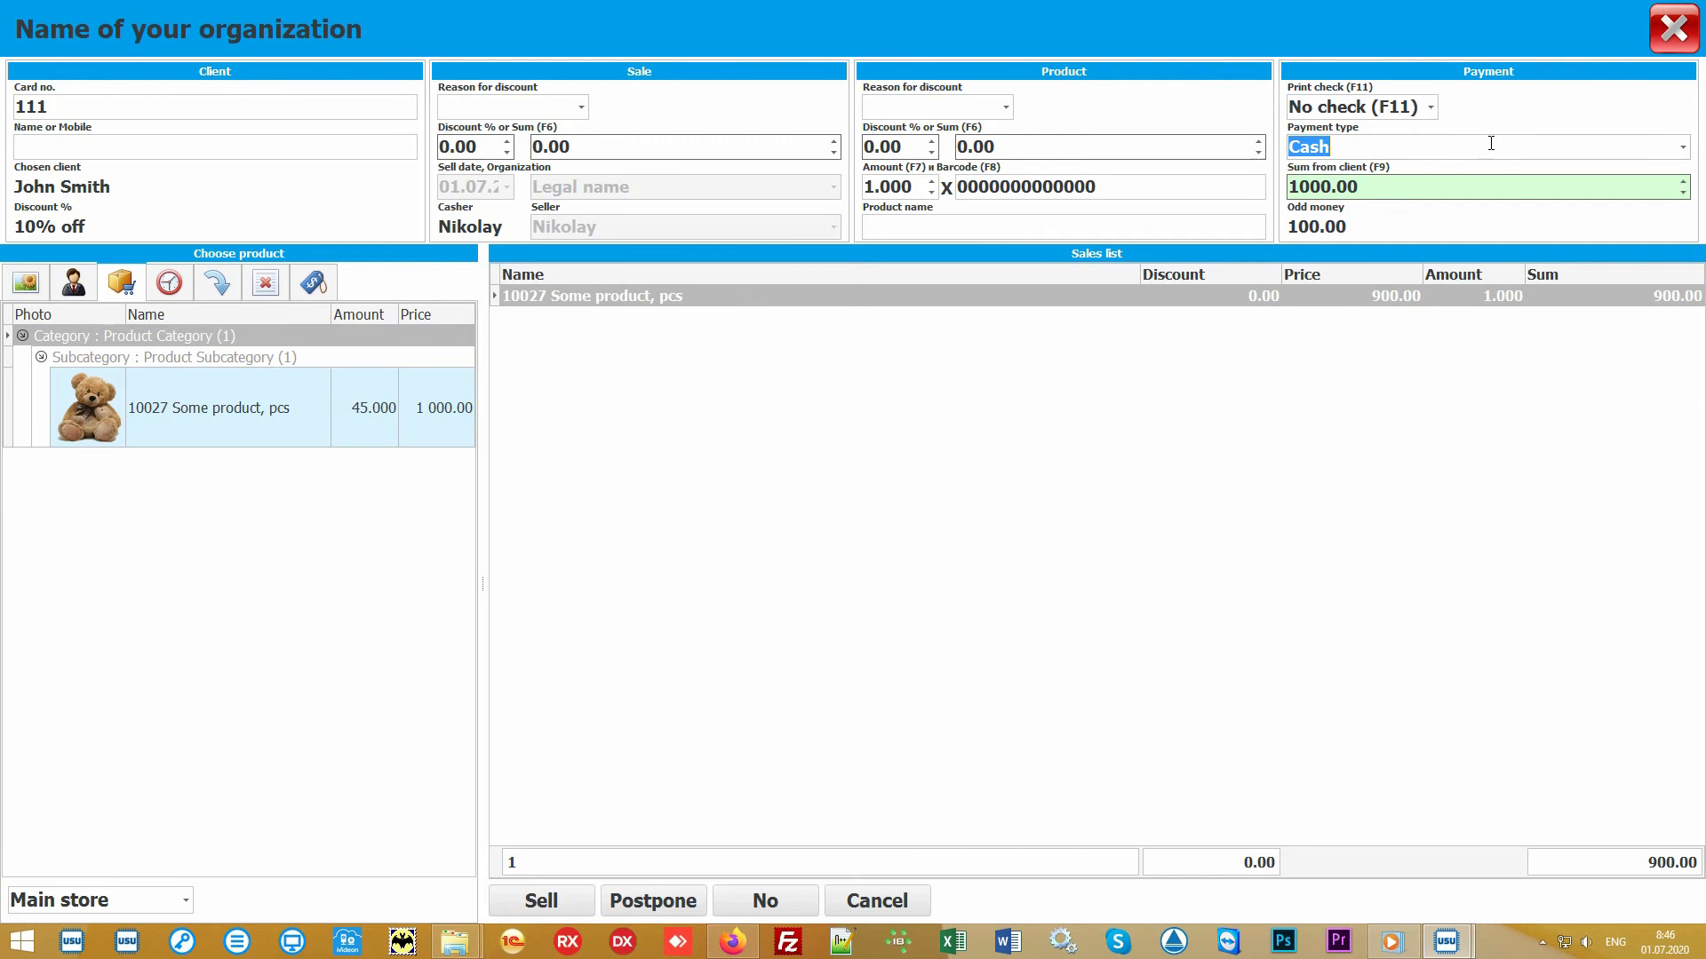
- Open the print check options and keep No check selected
{"action": "left_click", "coordinate": [1432, 108]}
{"action": "left_click", "coordinate": [1432, 109]}
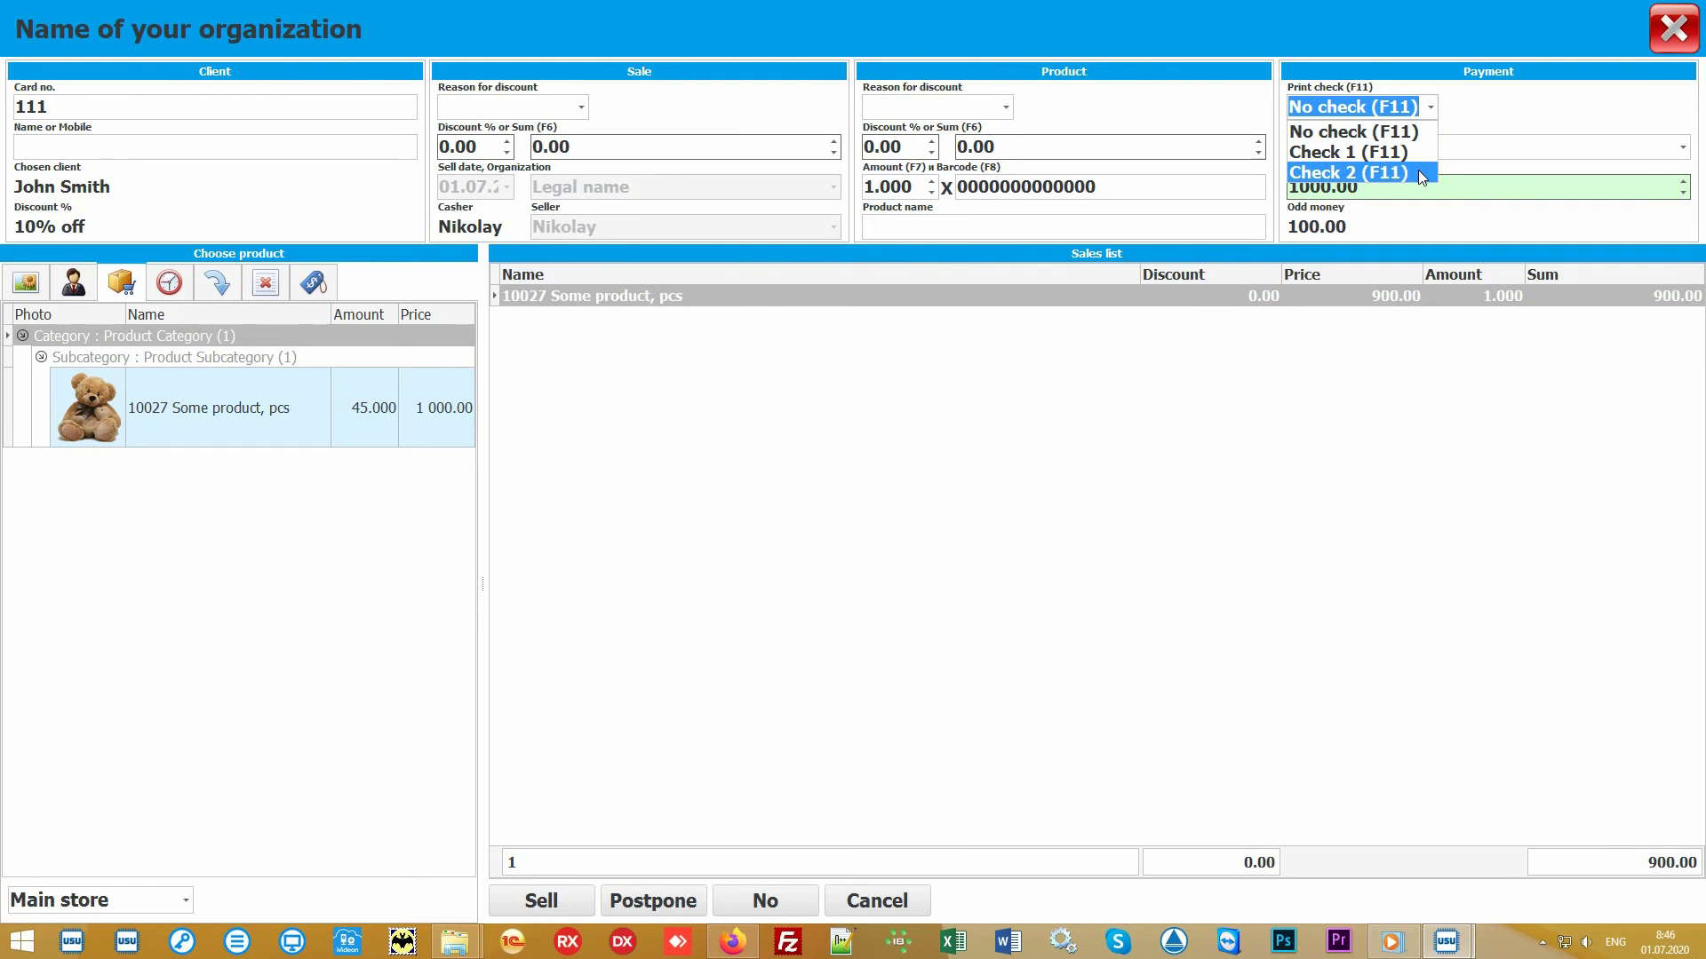
{"action": "left_click", "coordinate": [1438, 111]}
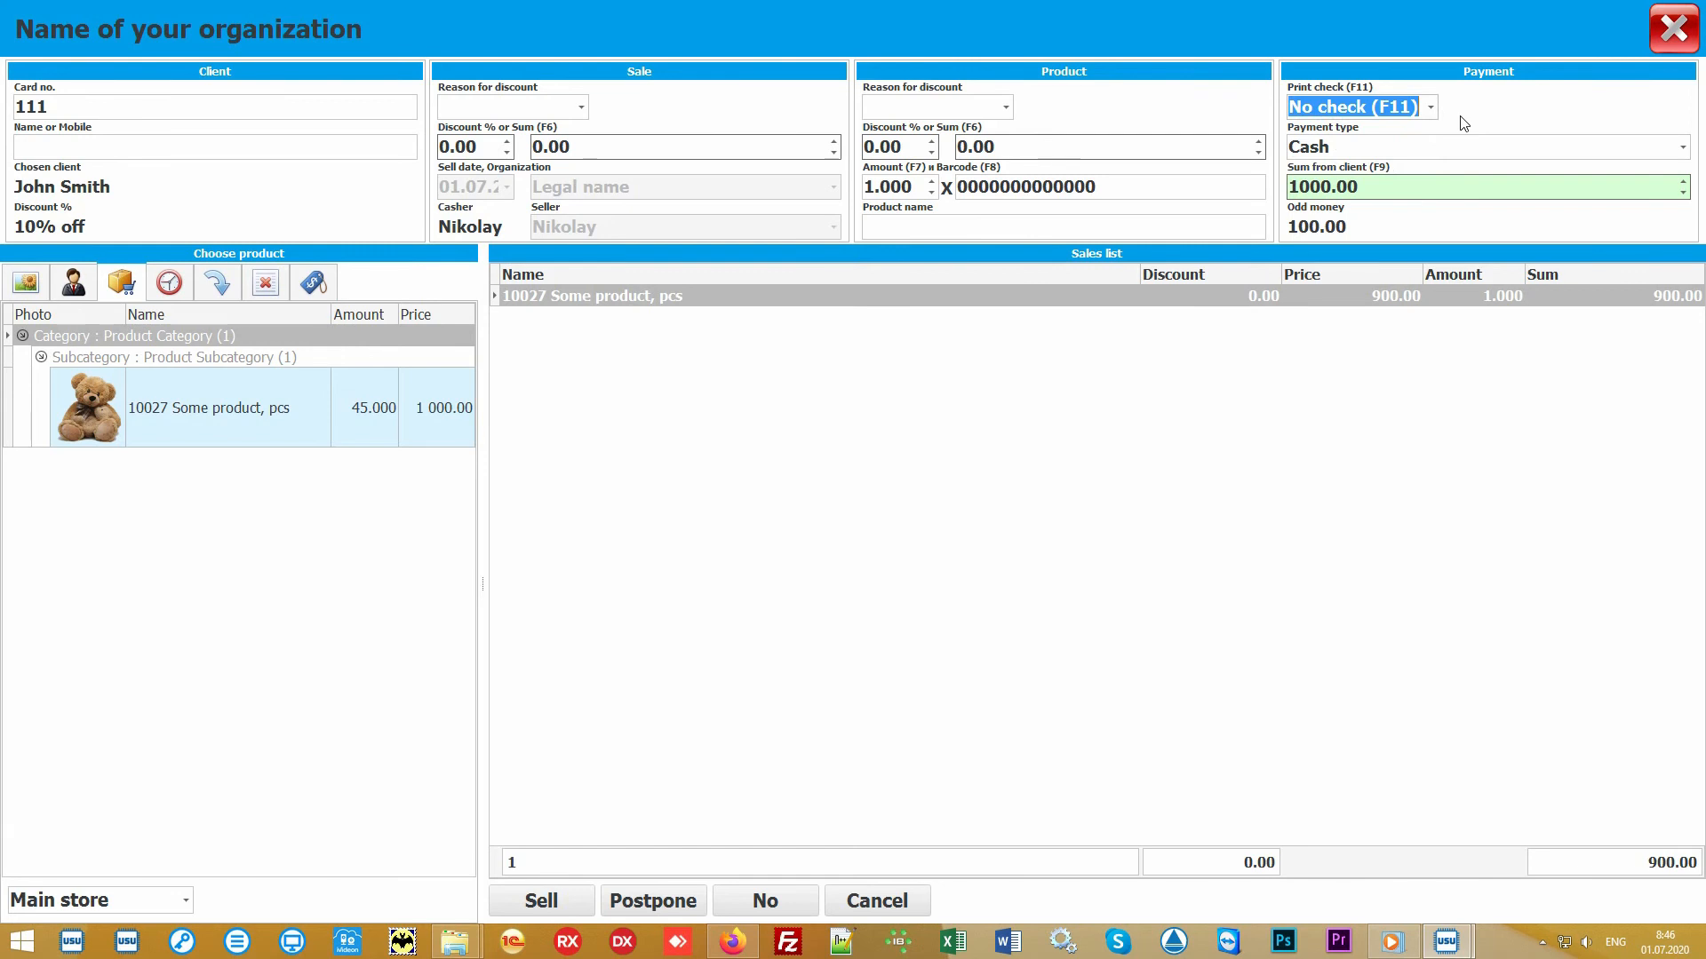
- Complete the sale and close the sale window
{"action": "left_click", "coordinate": [854, 512]}
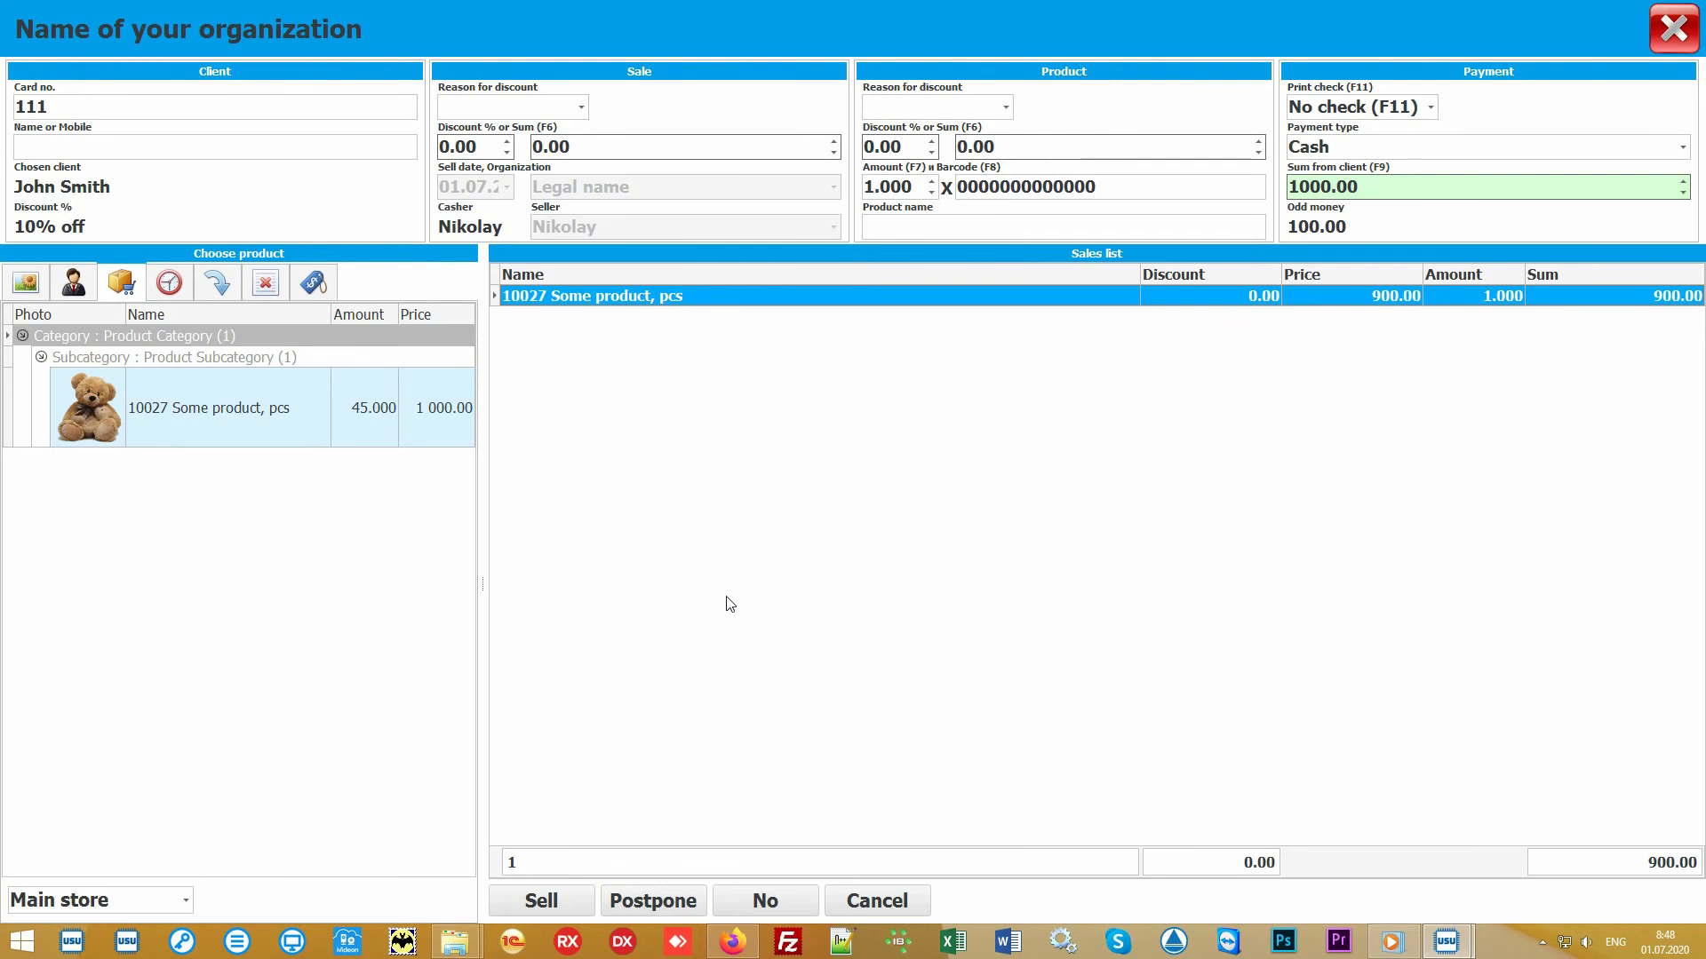
{"action": "left_click", "coordinate": [547, 902]}
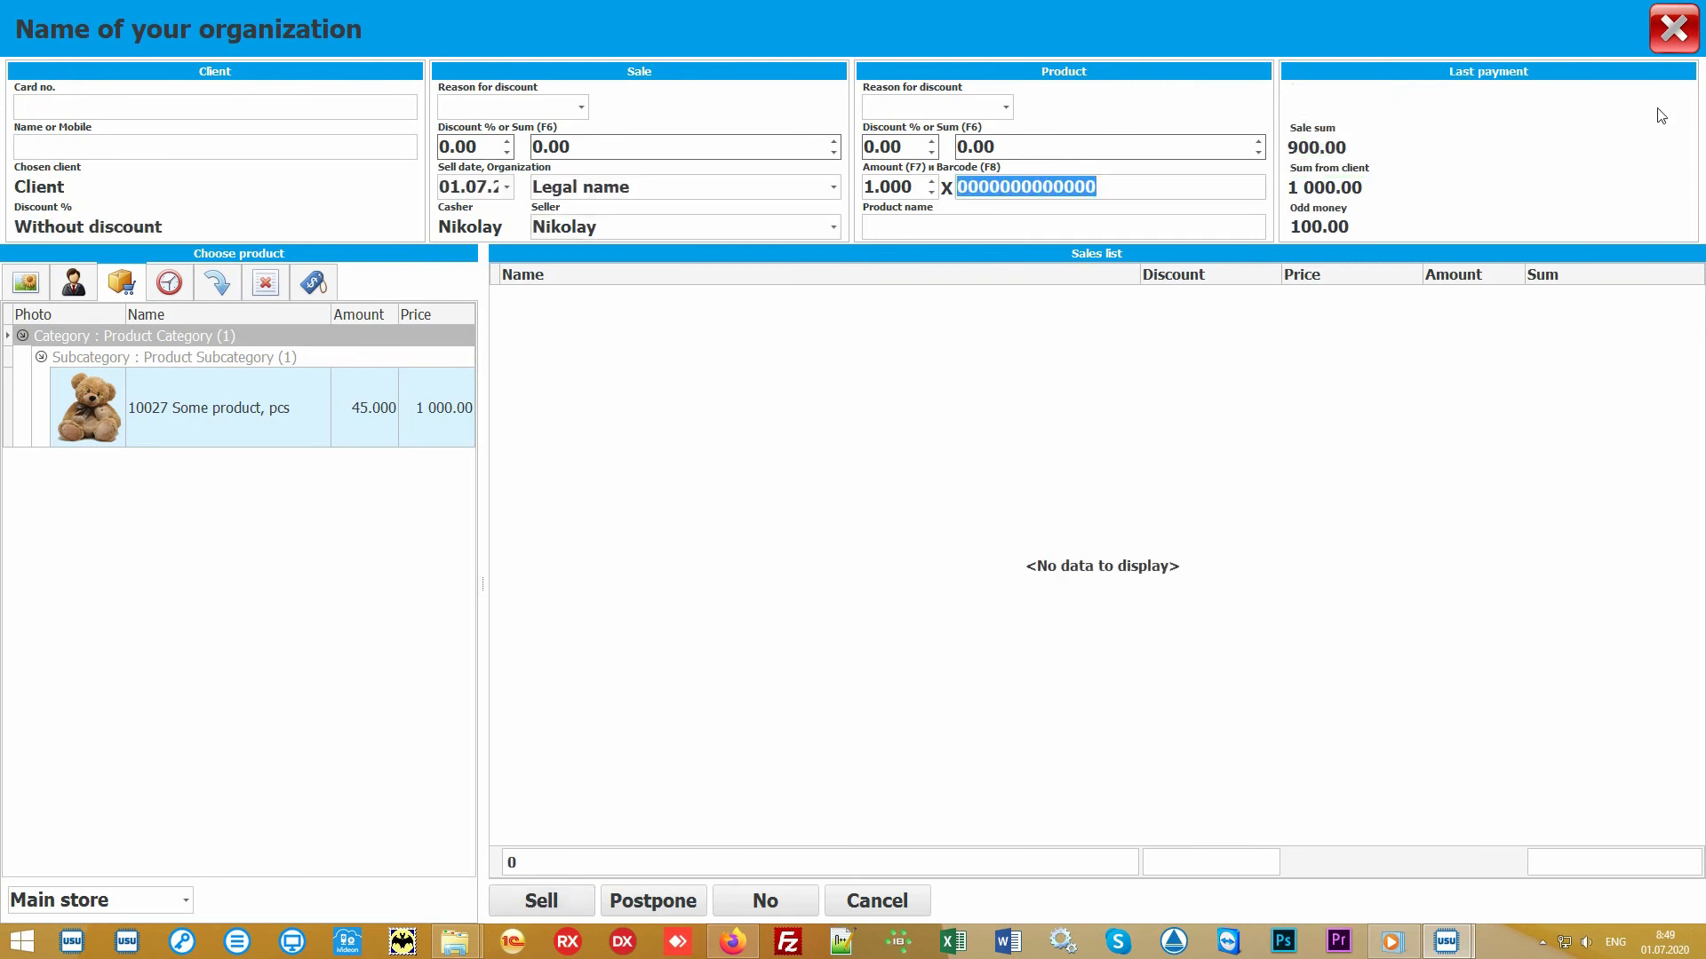
{"action": "left_click", "coordinate": [1676, 45]}
- Generate the Check report for the recorded sale and close it
{"action": "left_click", "coordinate": [622, 174]}
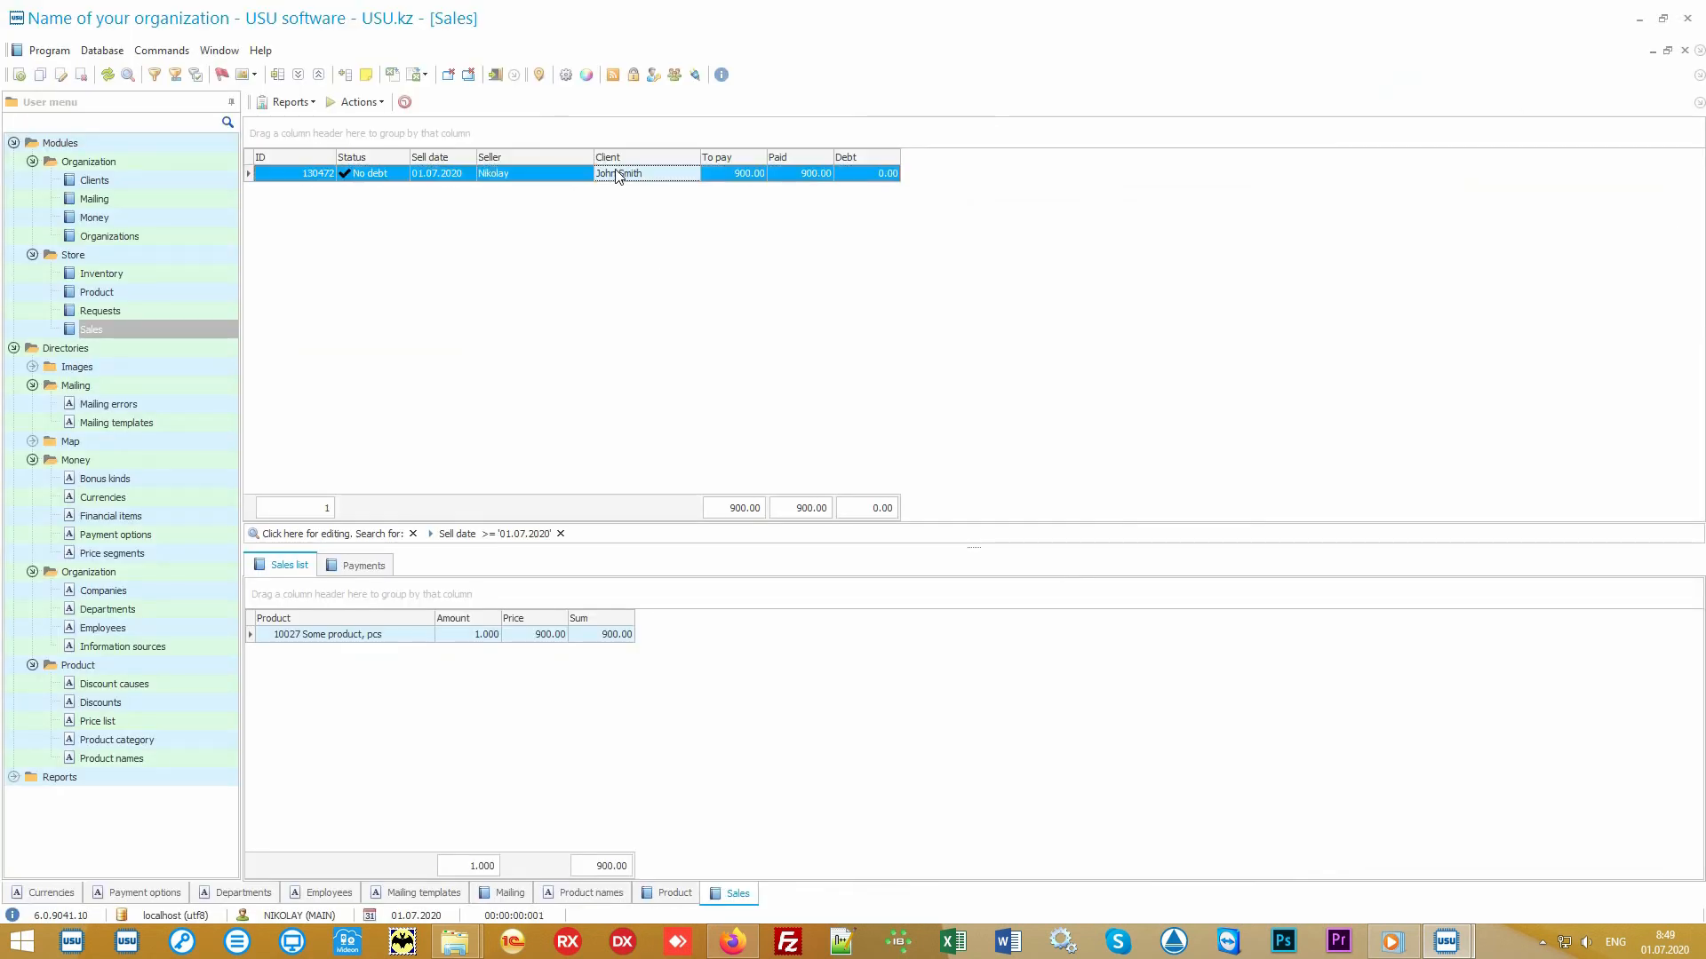
{"action": "left_click", "coordinate": [294, 103]}
{"action": "left_click", "coordinate": [326, 124]}
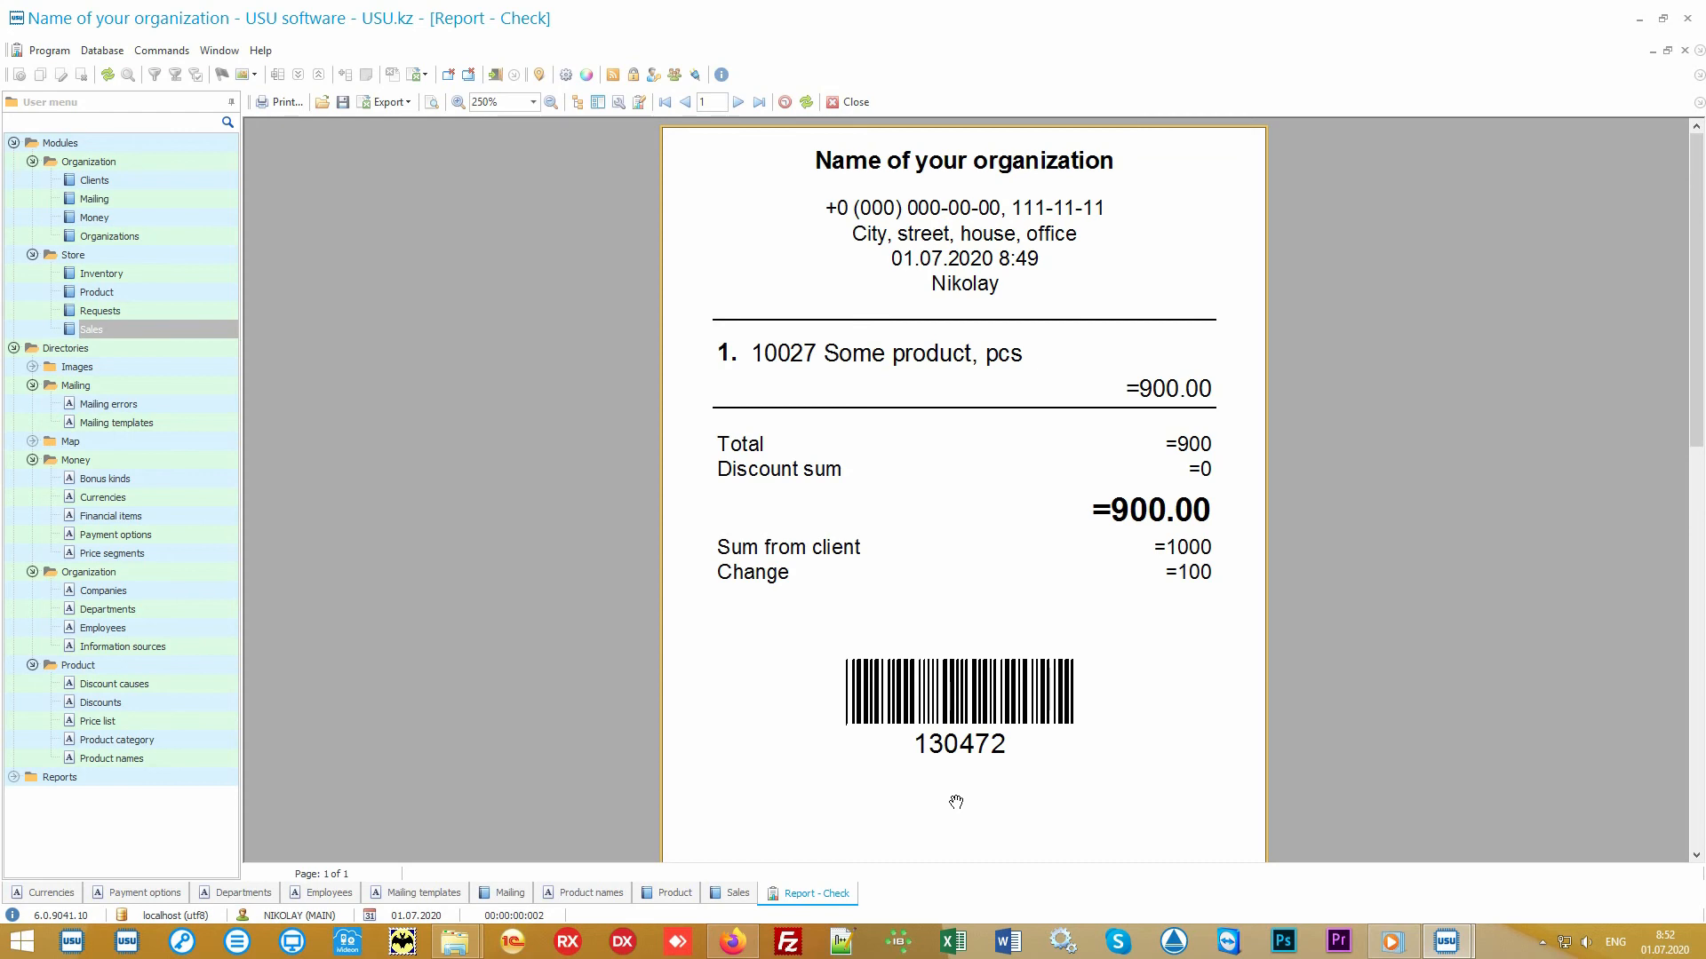
{"action": "left_click", "coordinate": [853, 105]}
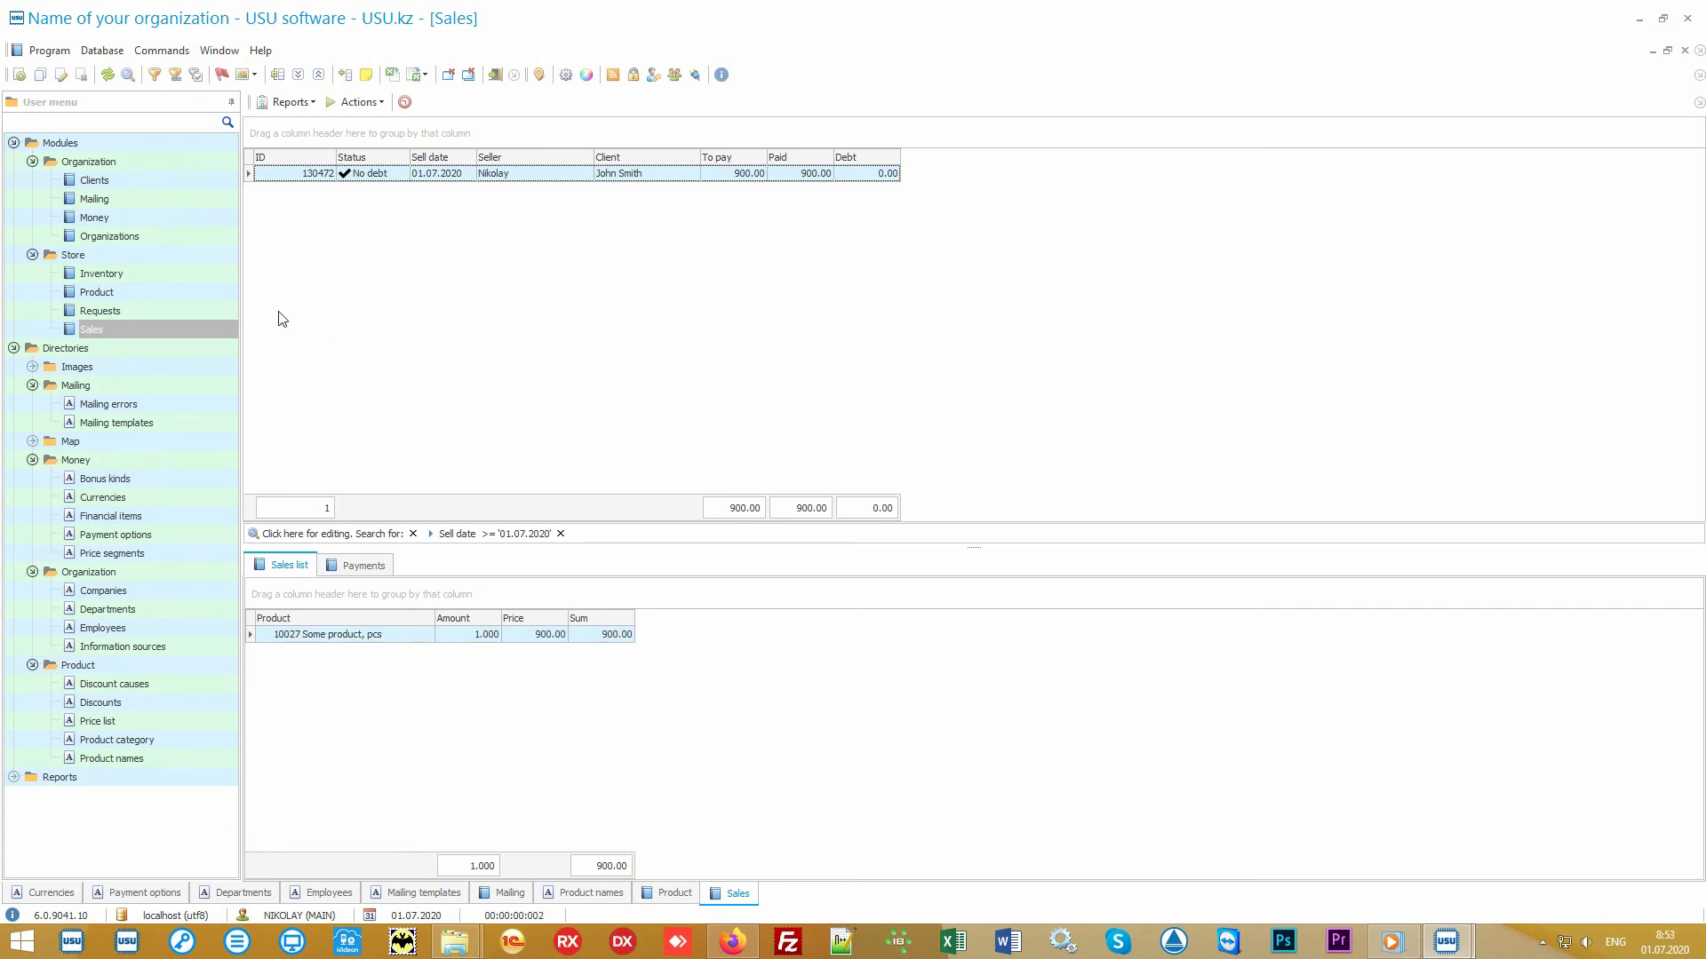
- Open the Inventory module and view the inventory record and its product line
{"action": "left_click", "coordinate": [189, 277]}
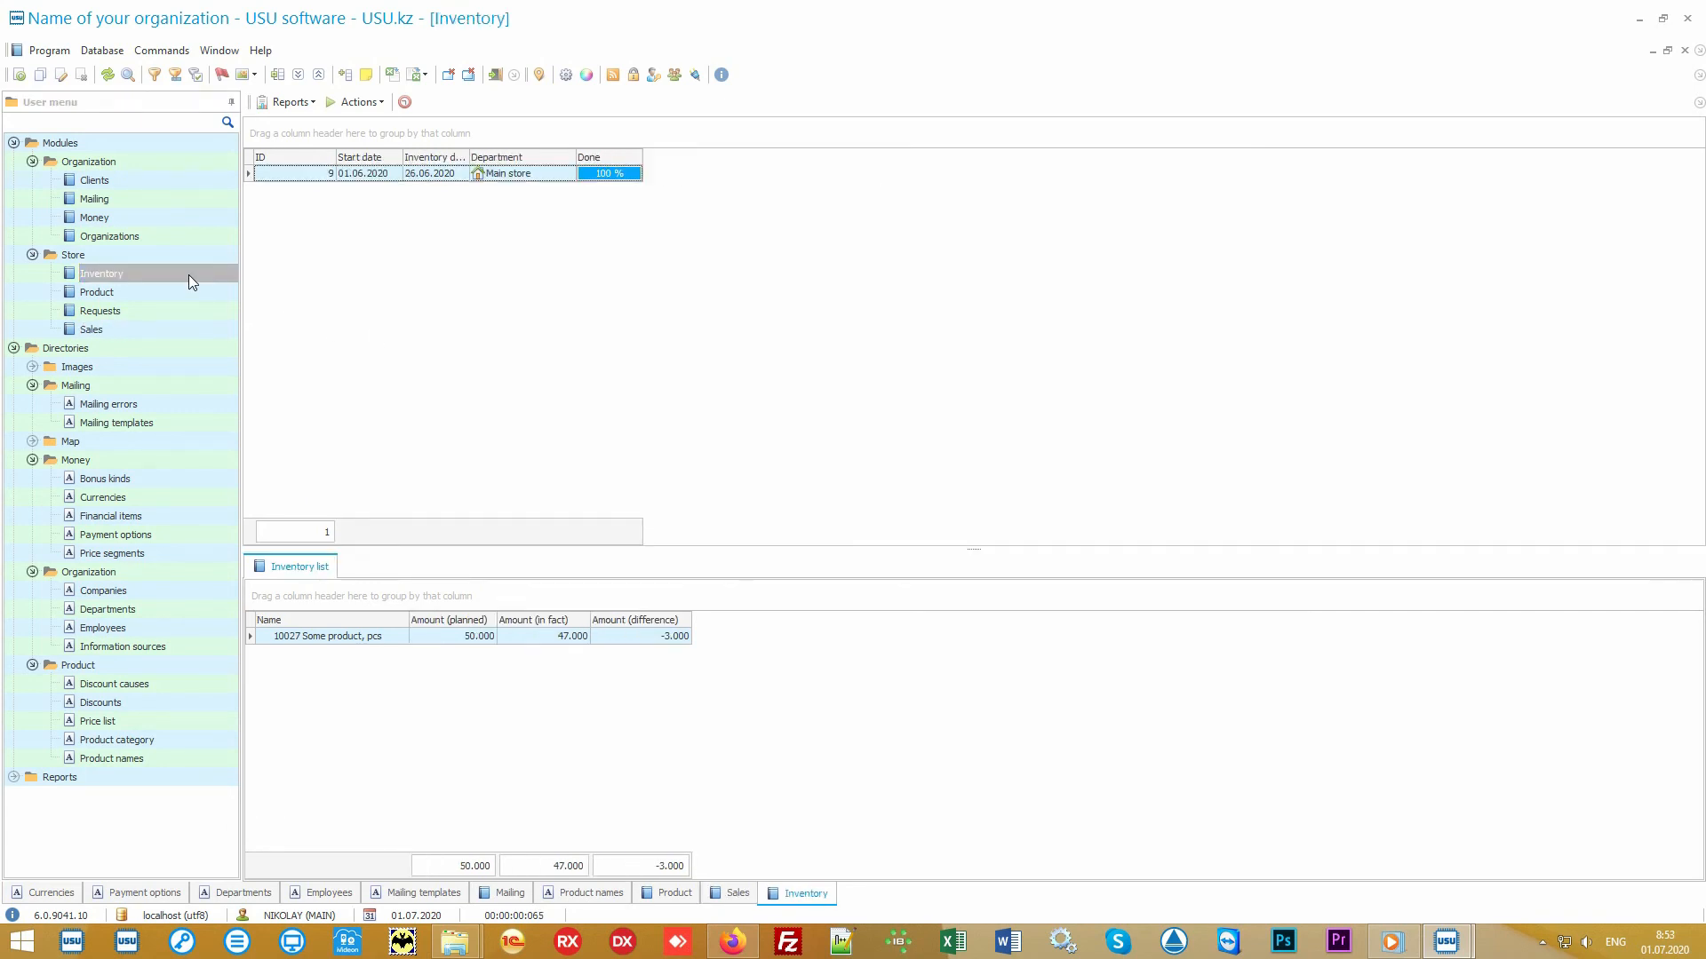
{"action": "left_click", "coordinate": [564, 177]}
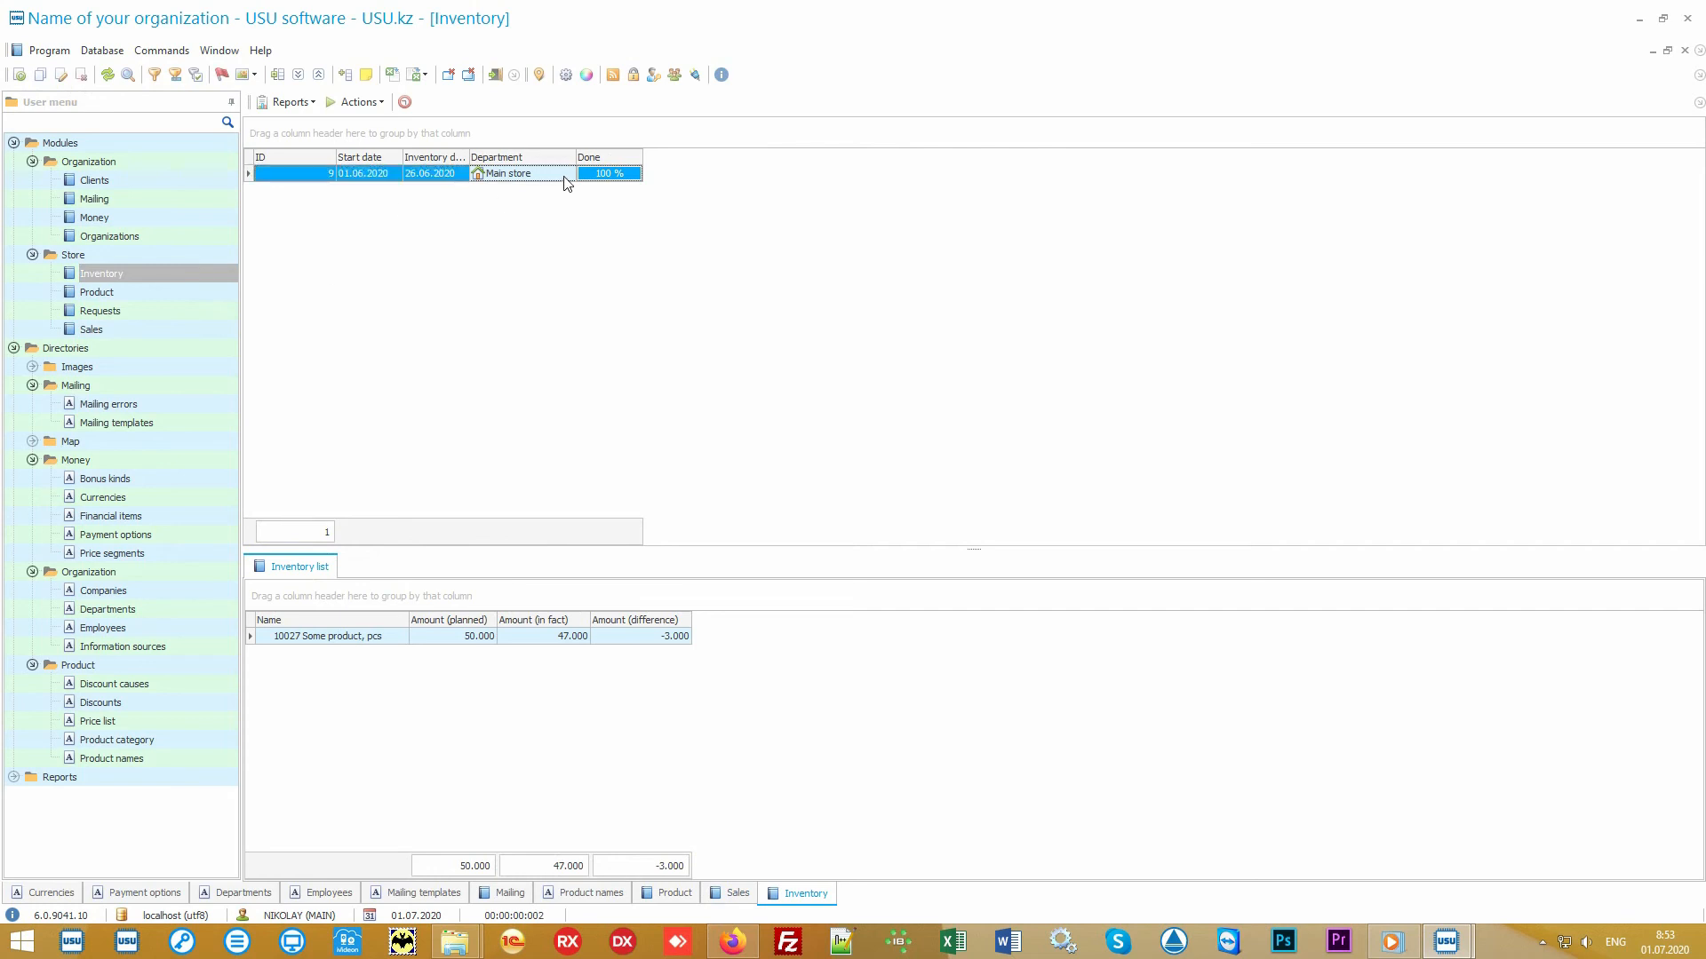
{"action": "left_click", "coordinate": [385, 641]}
{"action": "left_click", "coordinate": [434, 645]}
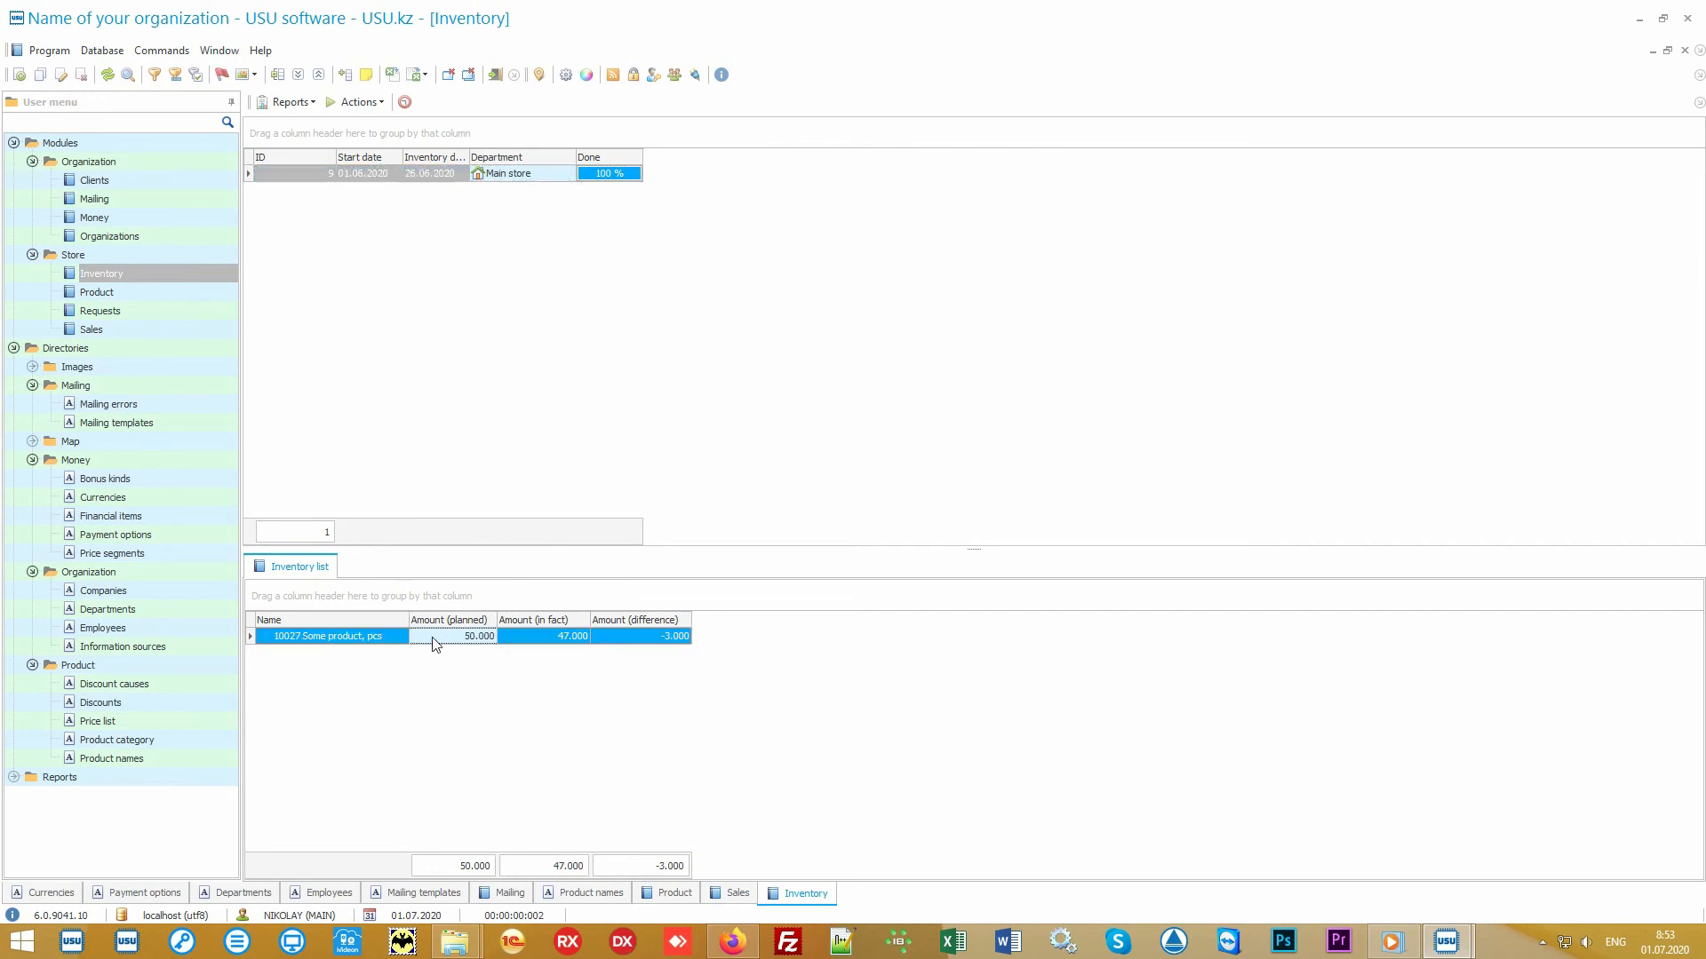
{"action": "left_click", "coordinate": [527, 647]}
{"action": "left_click", "coordinate": [627, 646]}
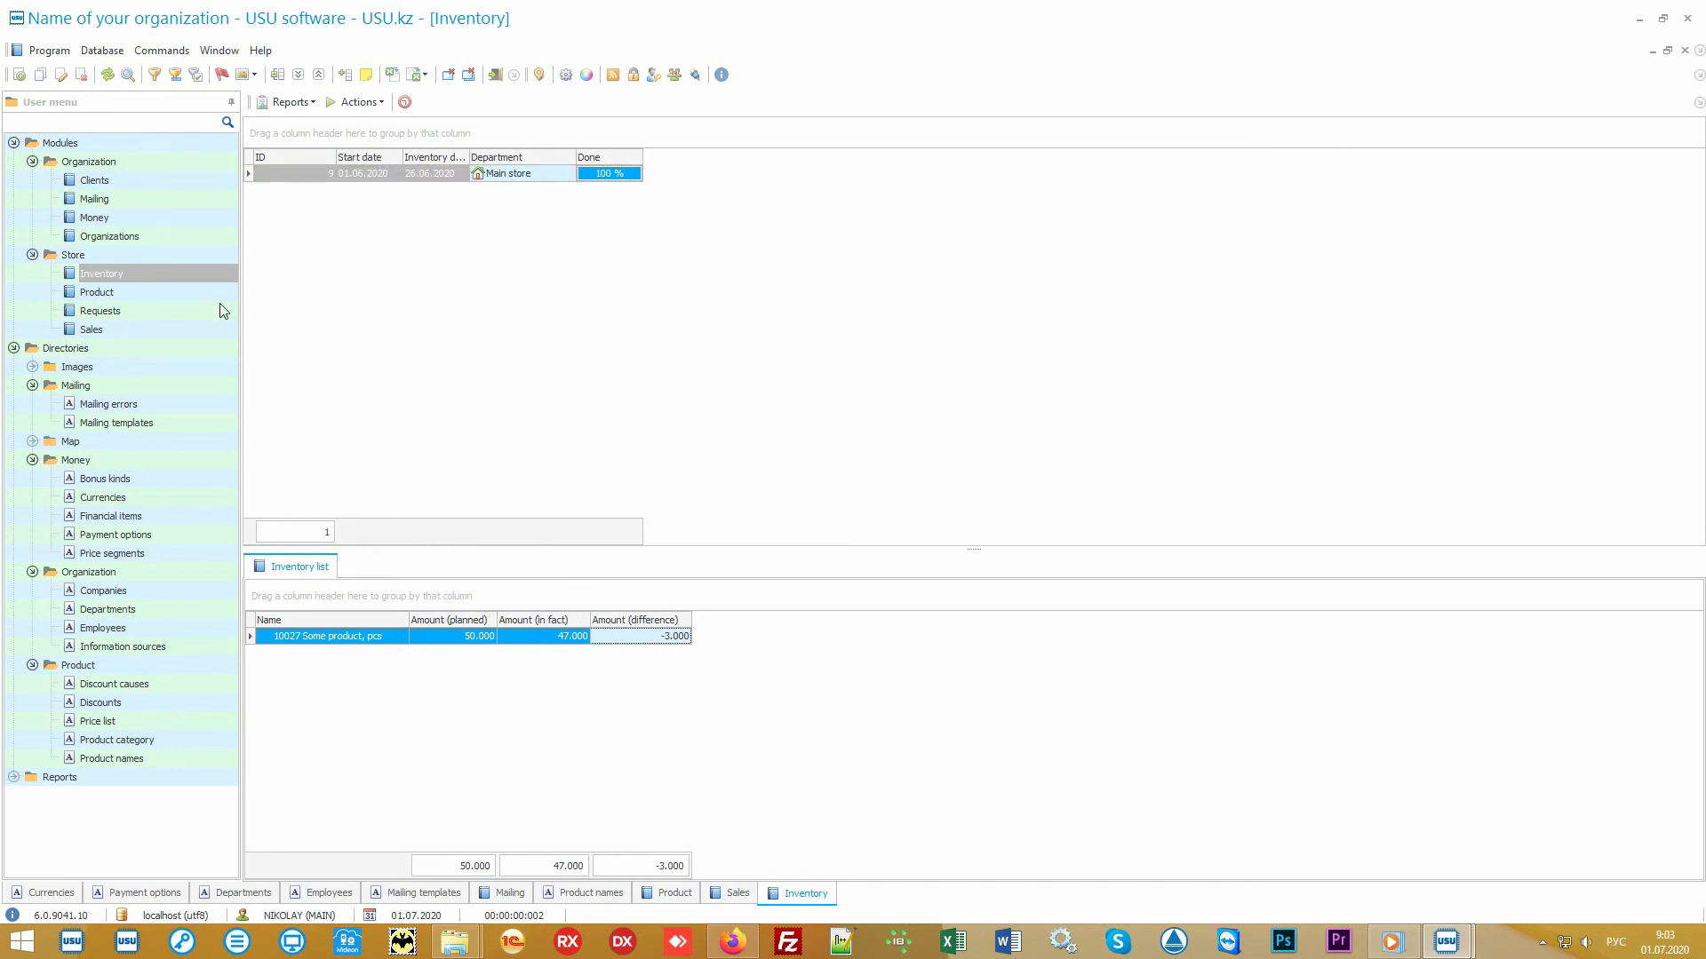
- Open the Clients module and browse the client records and their work-with-clients tasks
{"action": "left_click", "coordinate": [130, 182]}
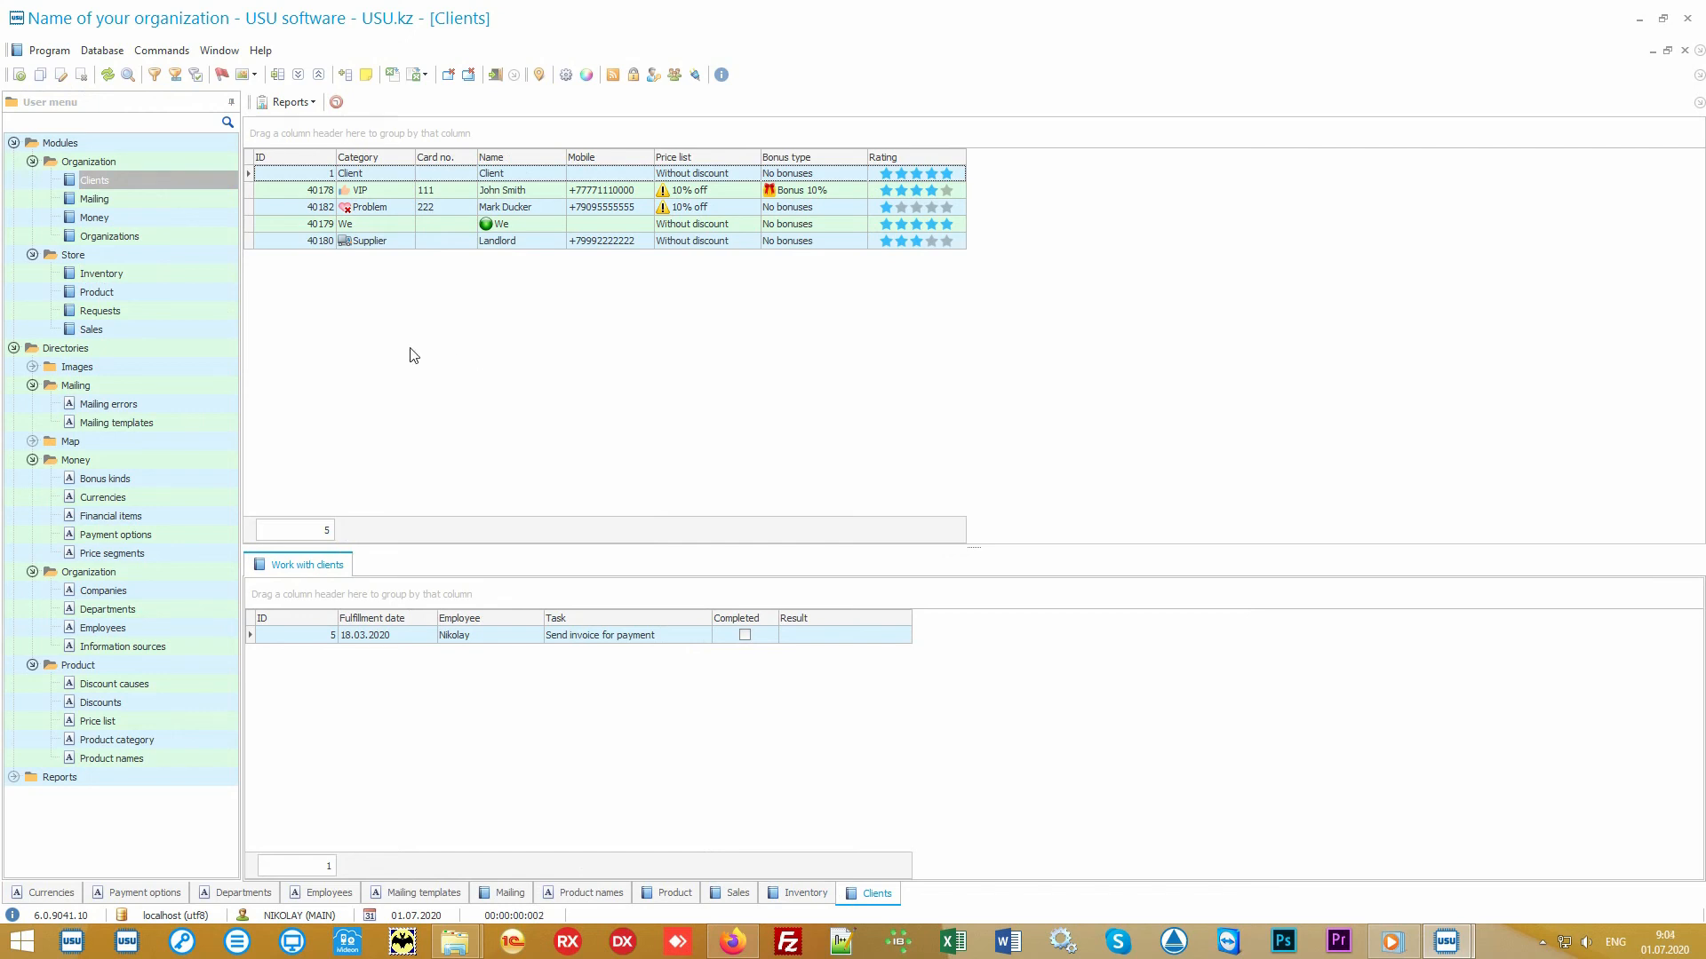
{"action": "left_click", "coordinate": [170, 330]}
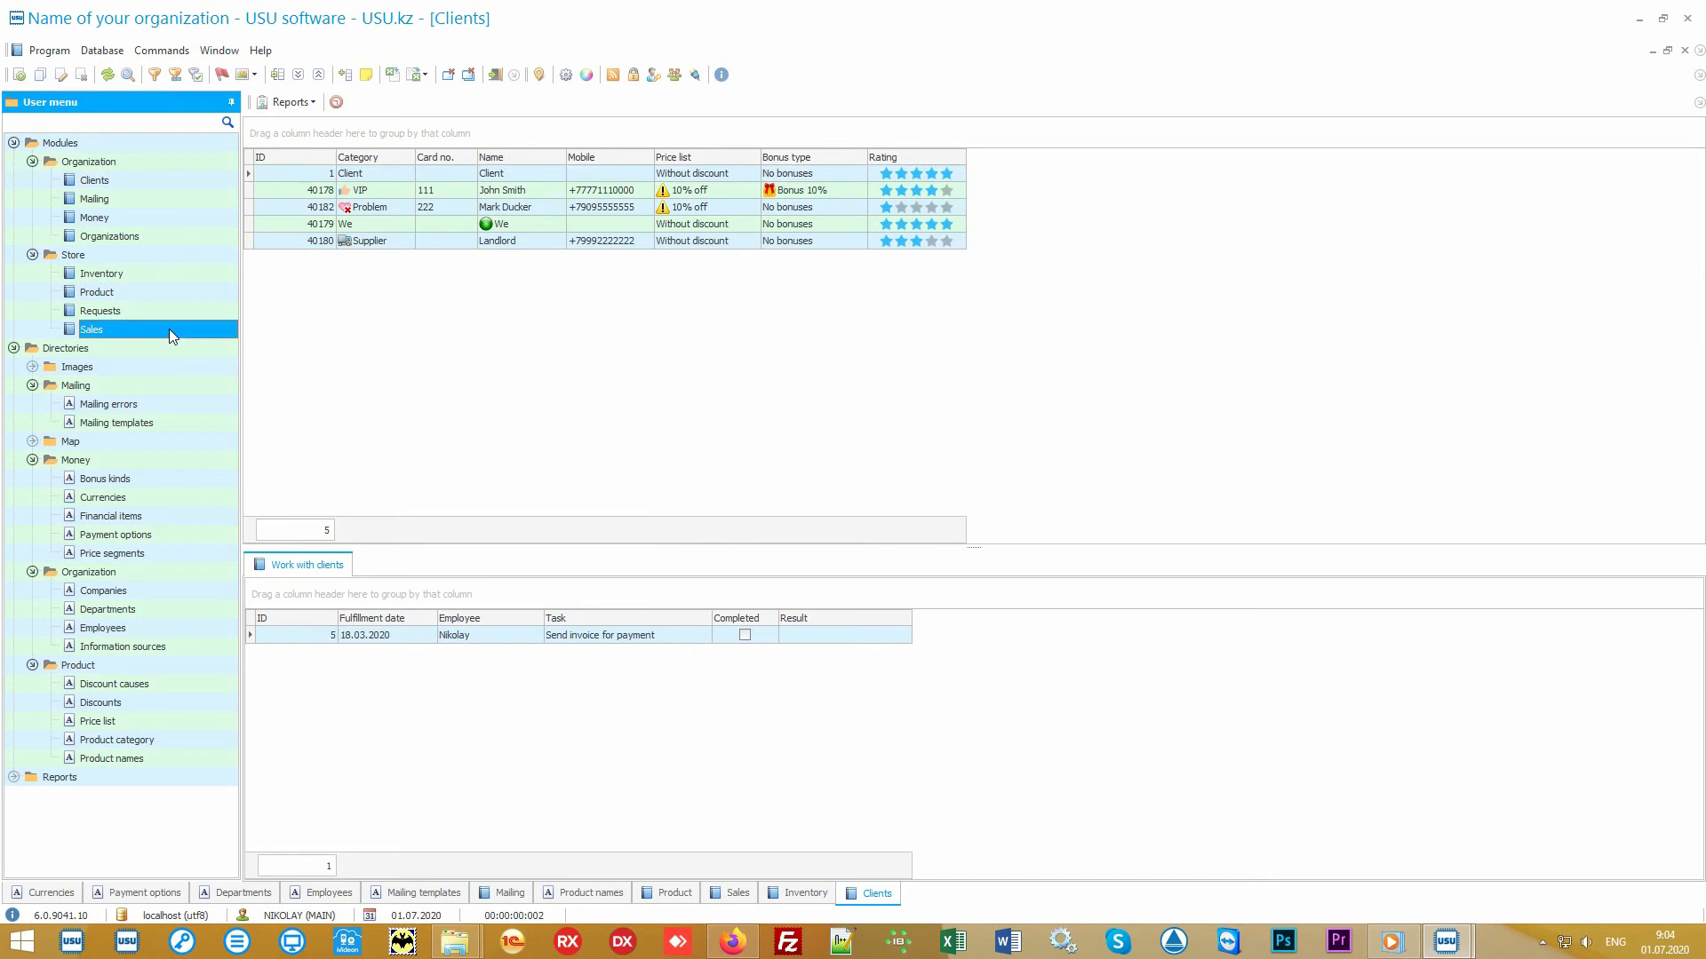
{"action": "left_click", "coordinate": [165, 183]}
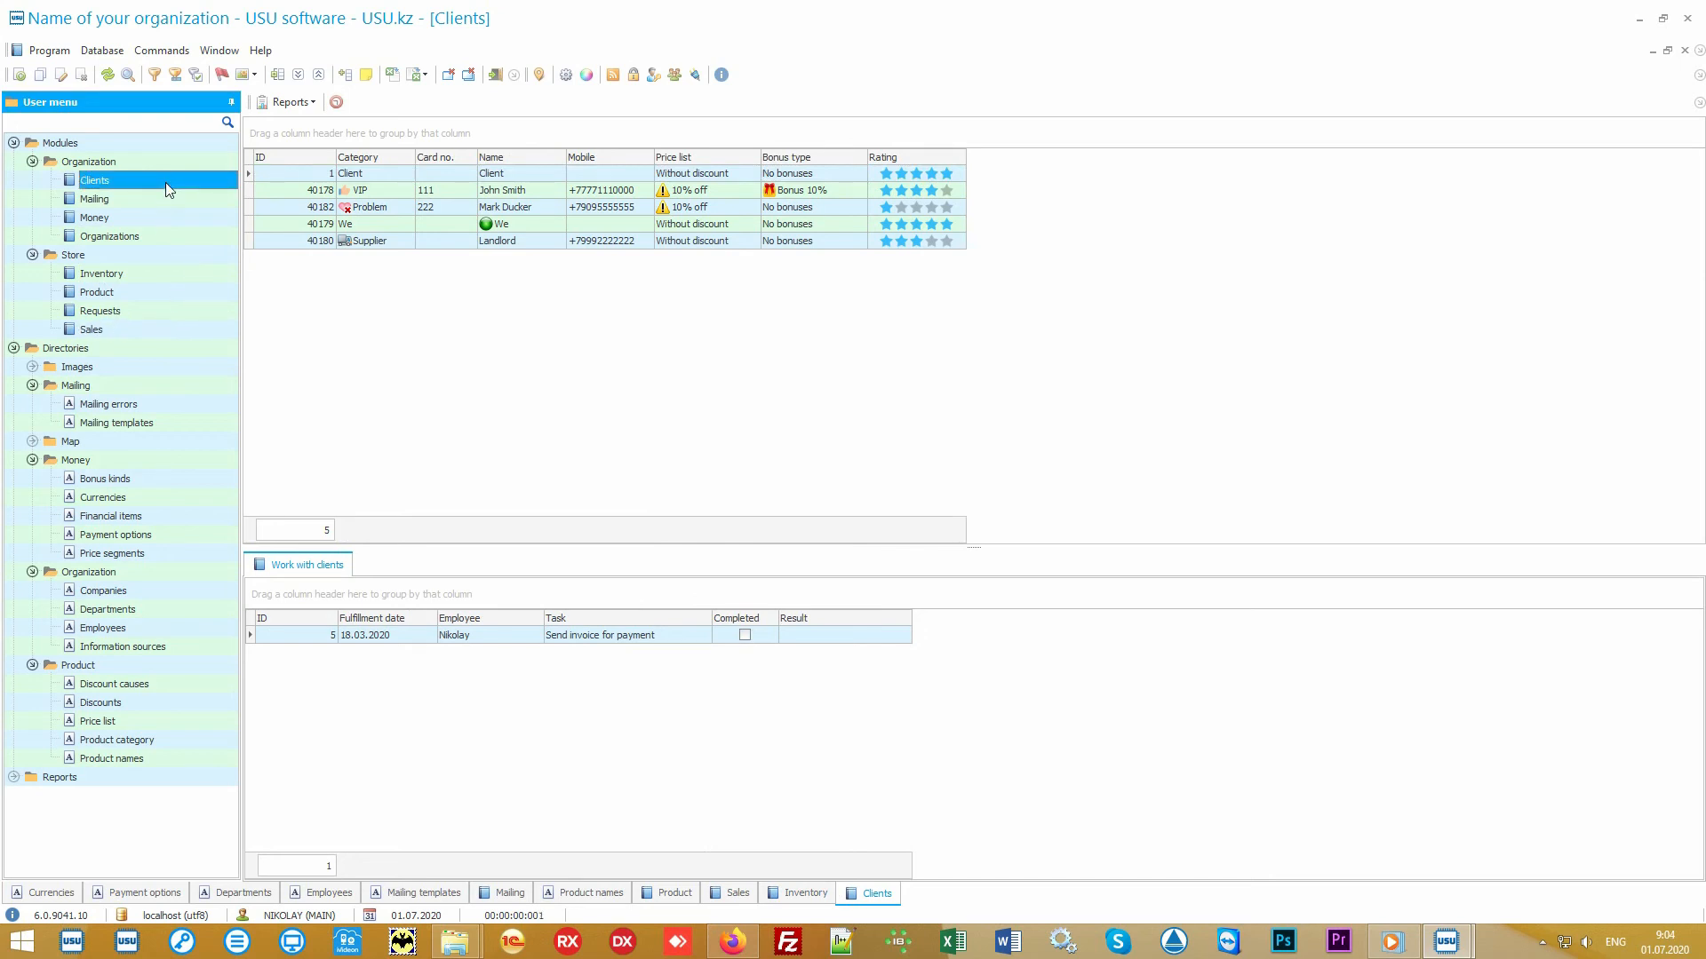
{"action": "left_click", "coordinate": [503, 376]}
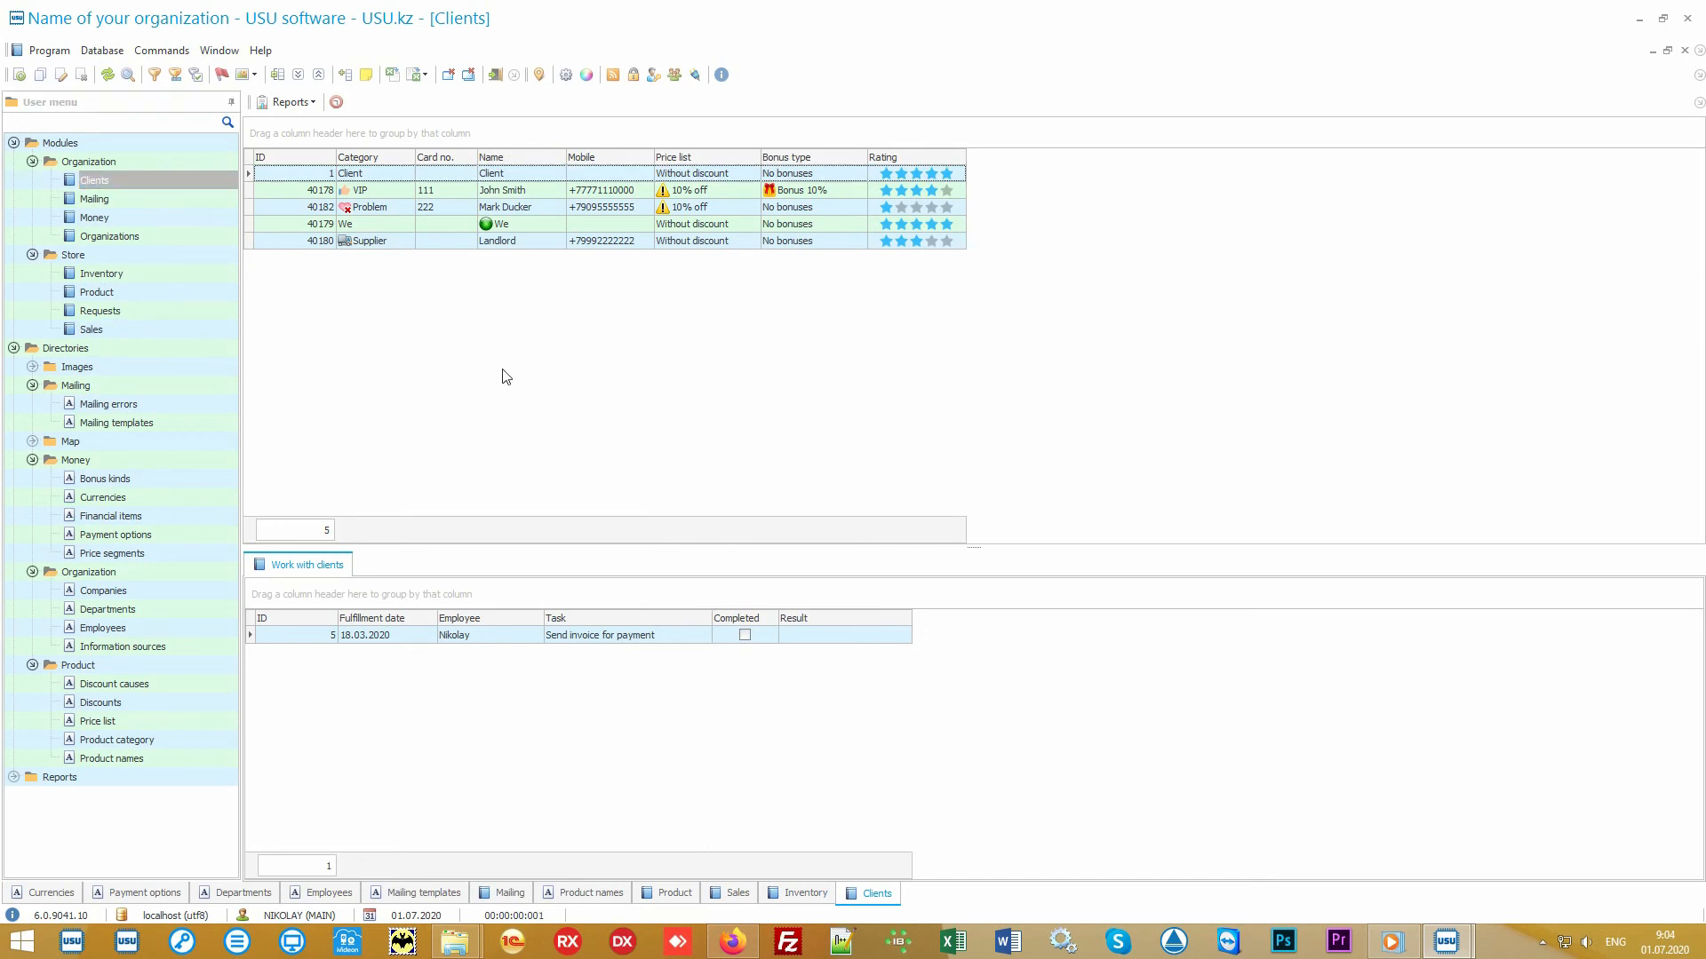
{"action": "left_click", "coordinate": [388, 190]}
{"action": "left_click", "coordinate": [394, 210]}
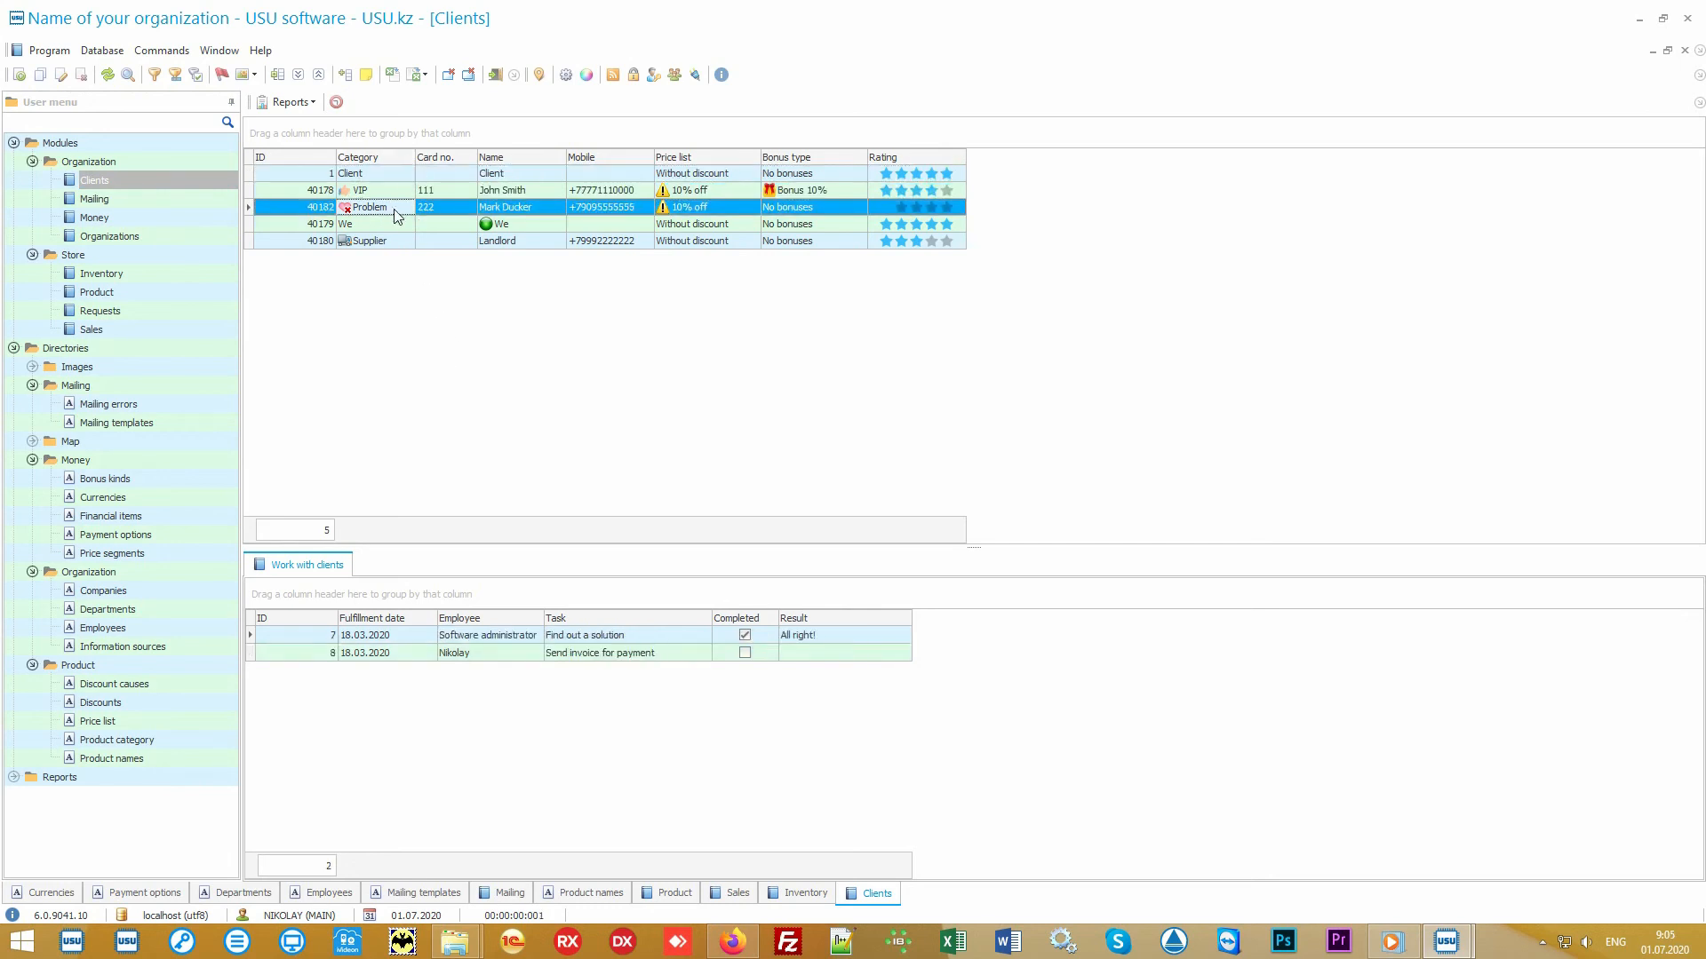
{"action": "left_click", "coordinate": [390, 240]}
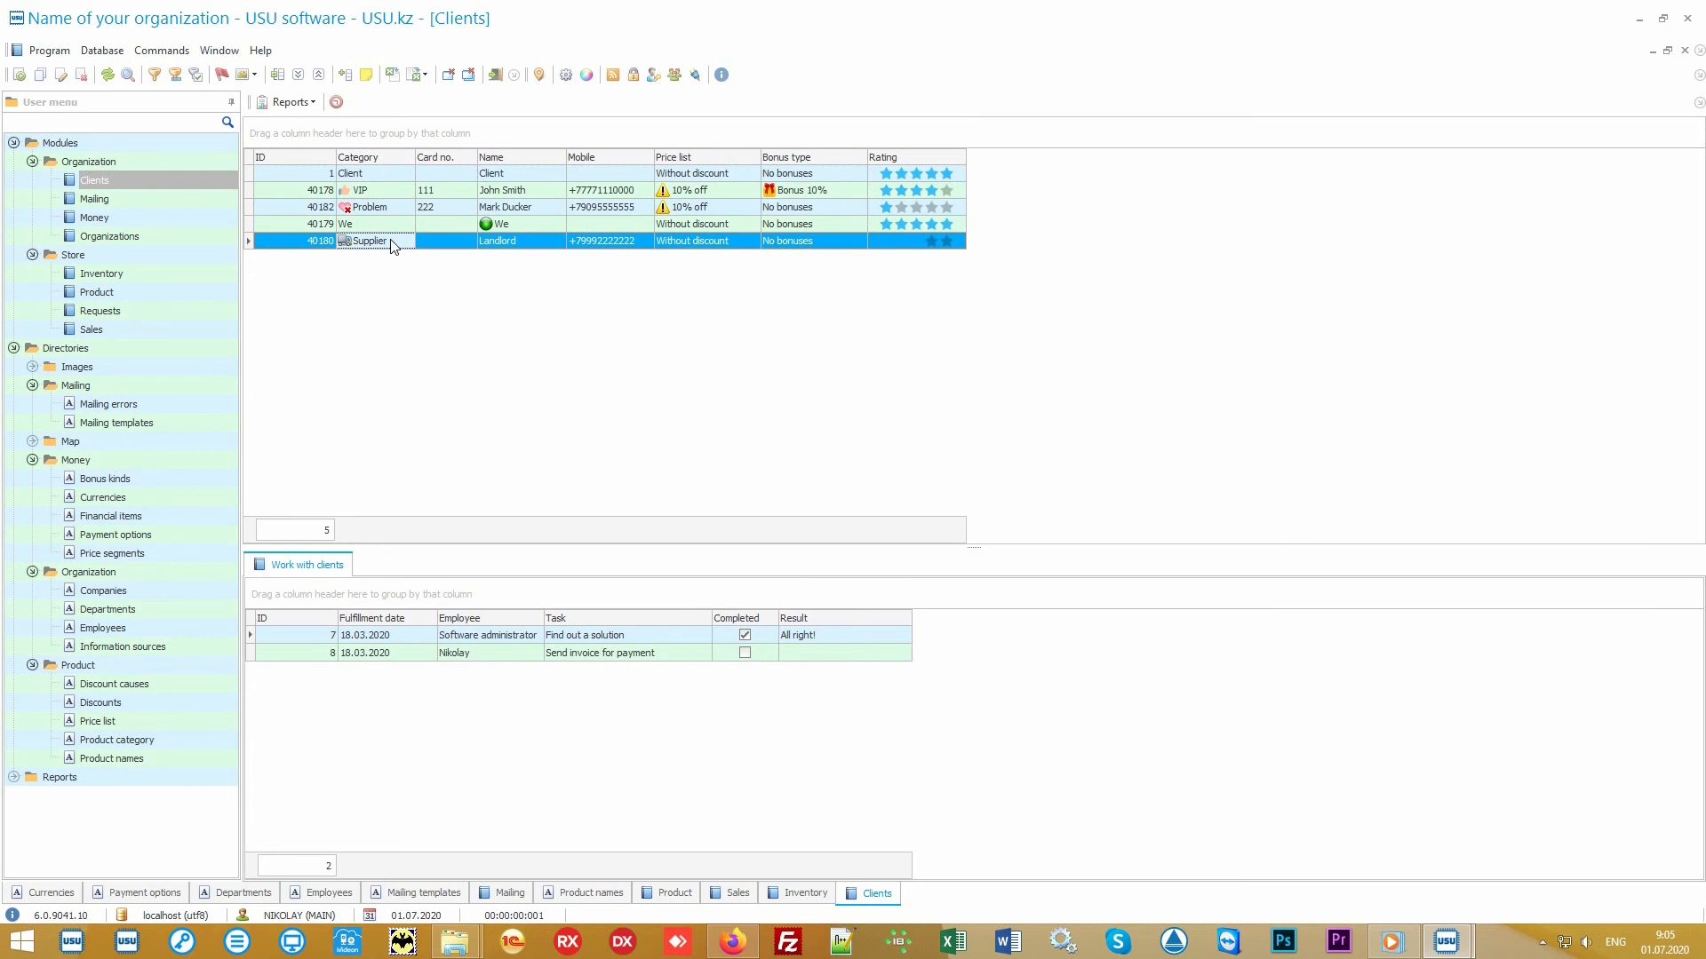
- Select individual client records to see each one's work-with-clients tasks
{"action": "left_click", "coordinate": [400, 192]}
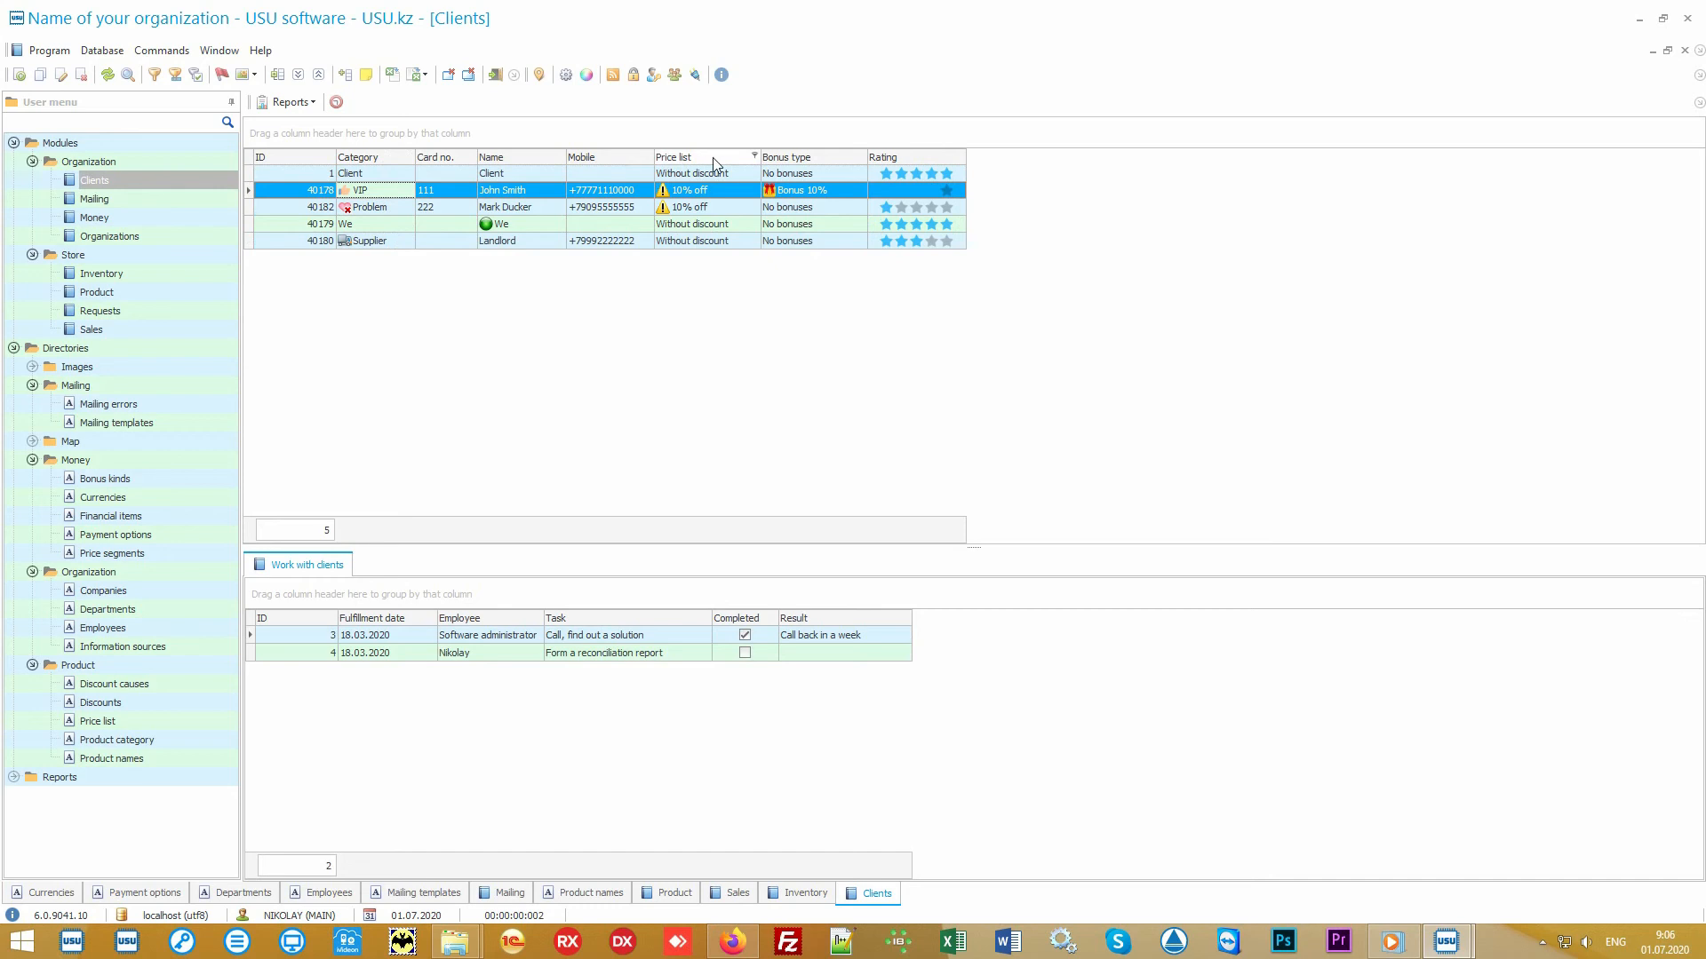
{"action": "left_click", "coordinate": [733, 177]}
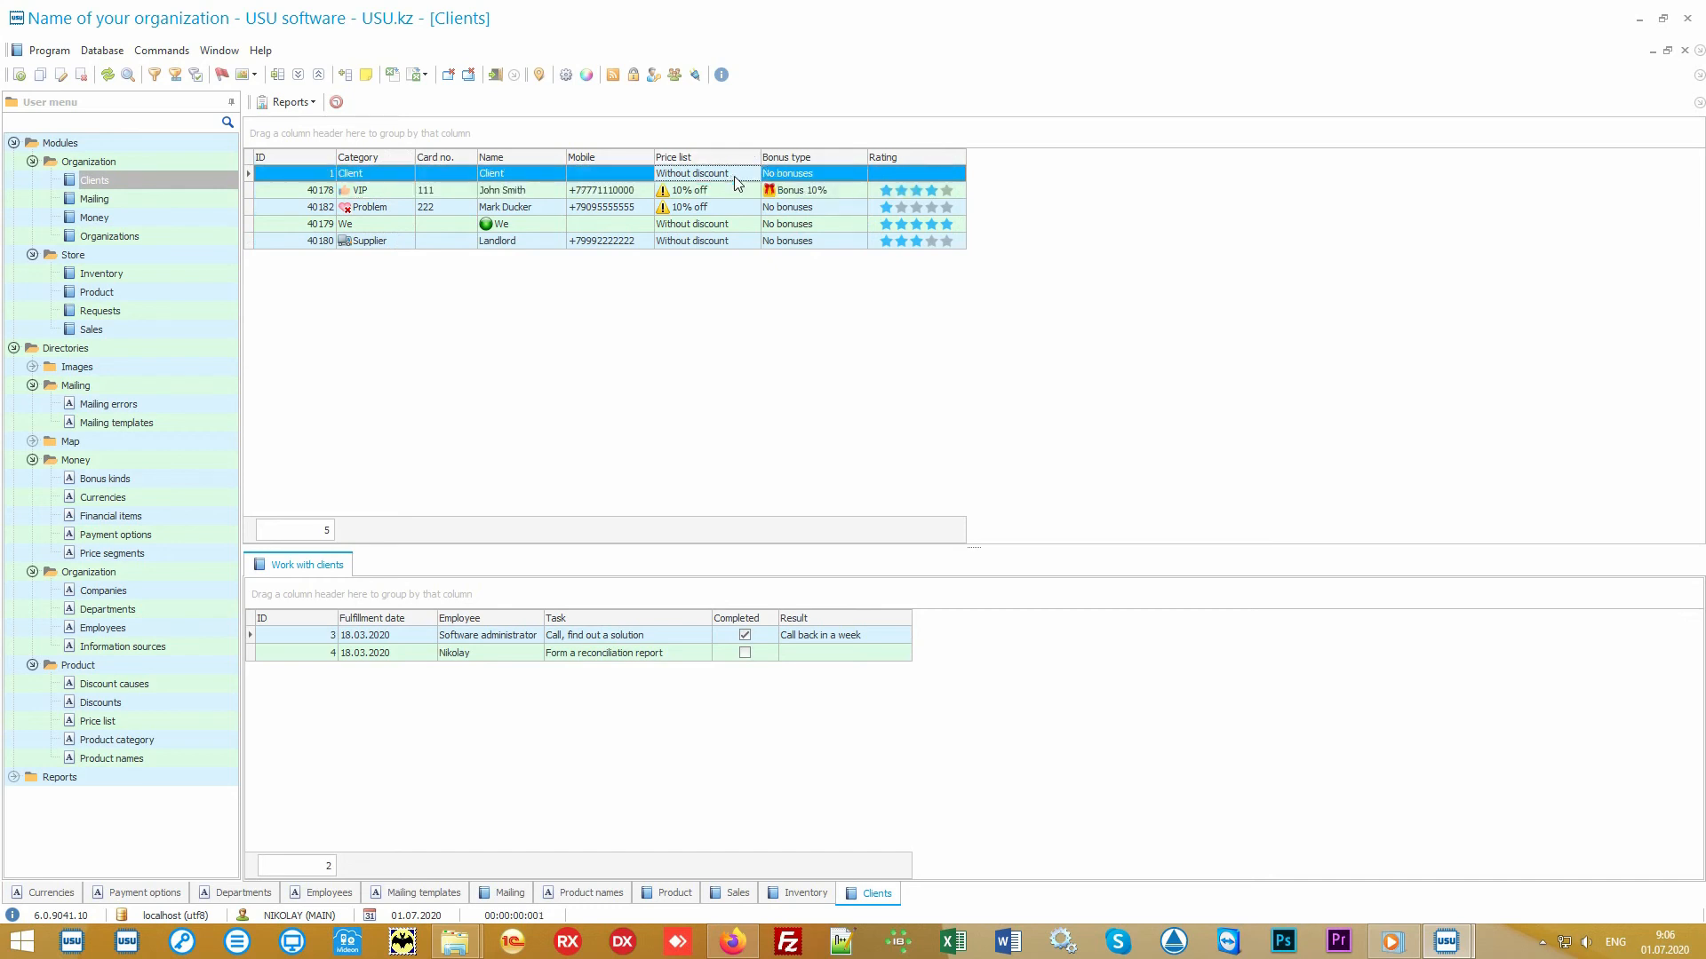
{"action": "left_click", "coordinate": [730, 189]}
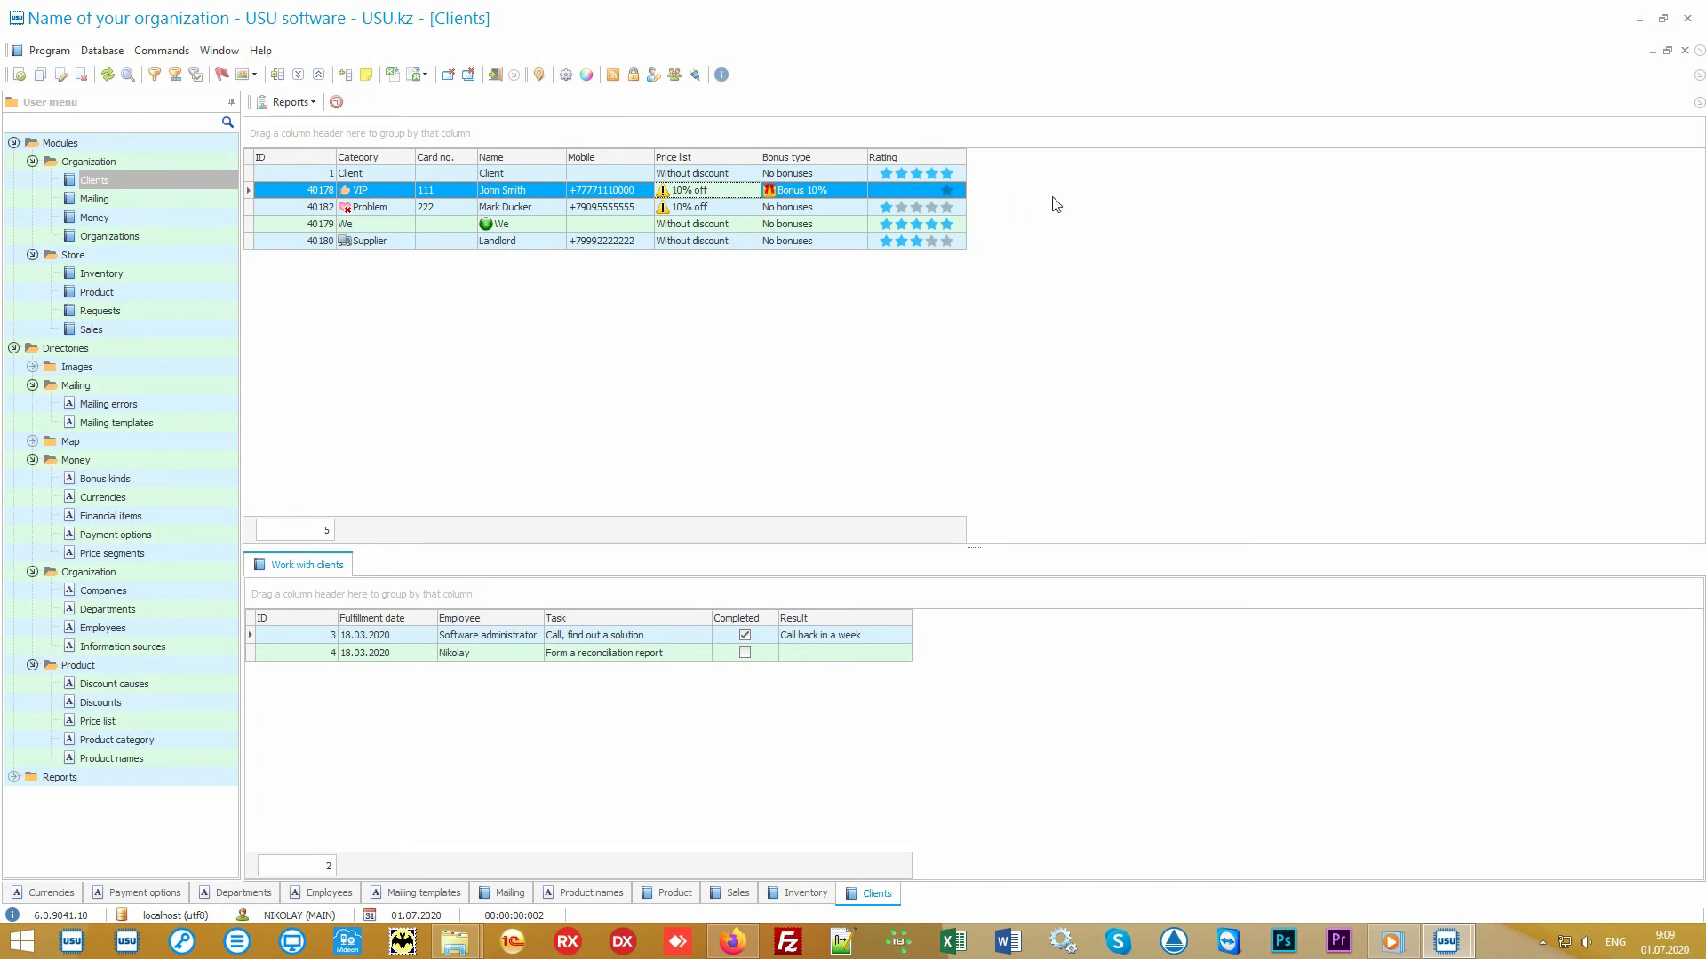
- Add the Information source column to the clients table through column visibility customization
{"action": "right_click", "coordinate": [1066, 194]}
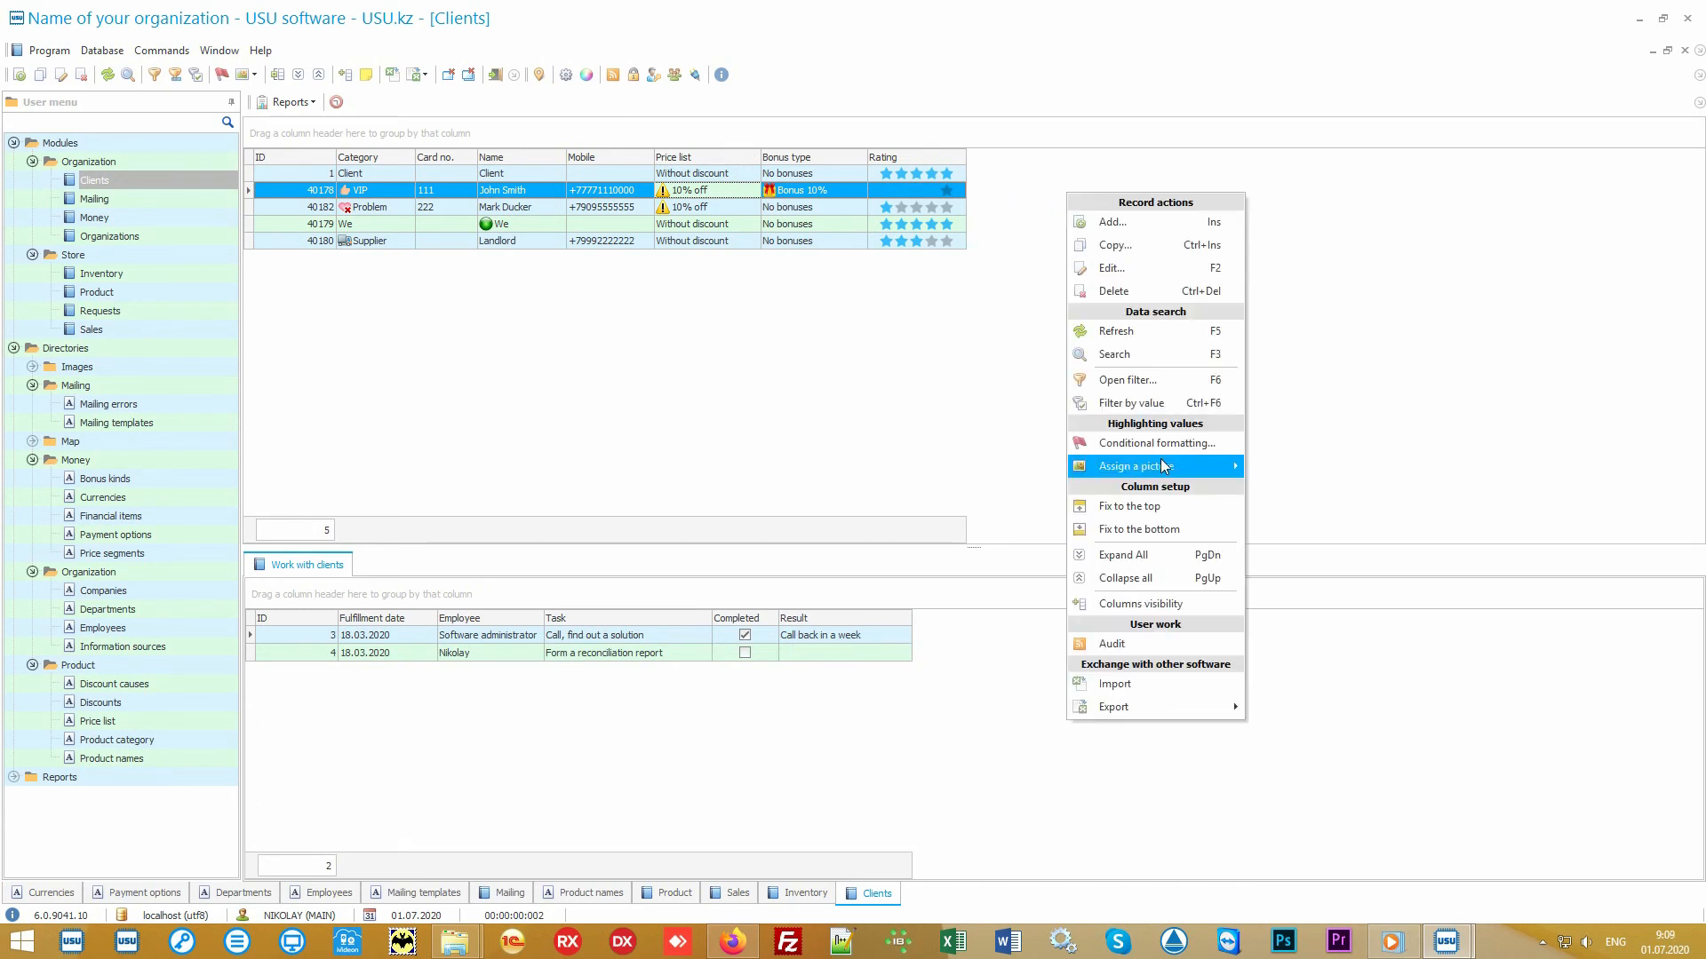
{"action": "left_click", "coordinate": [1185, 602]}
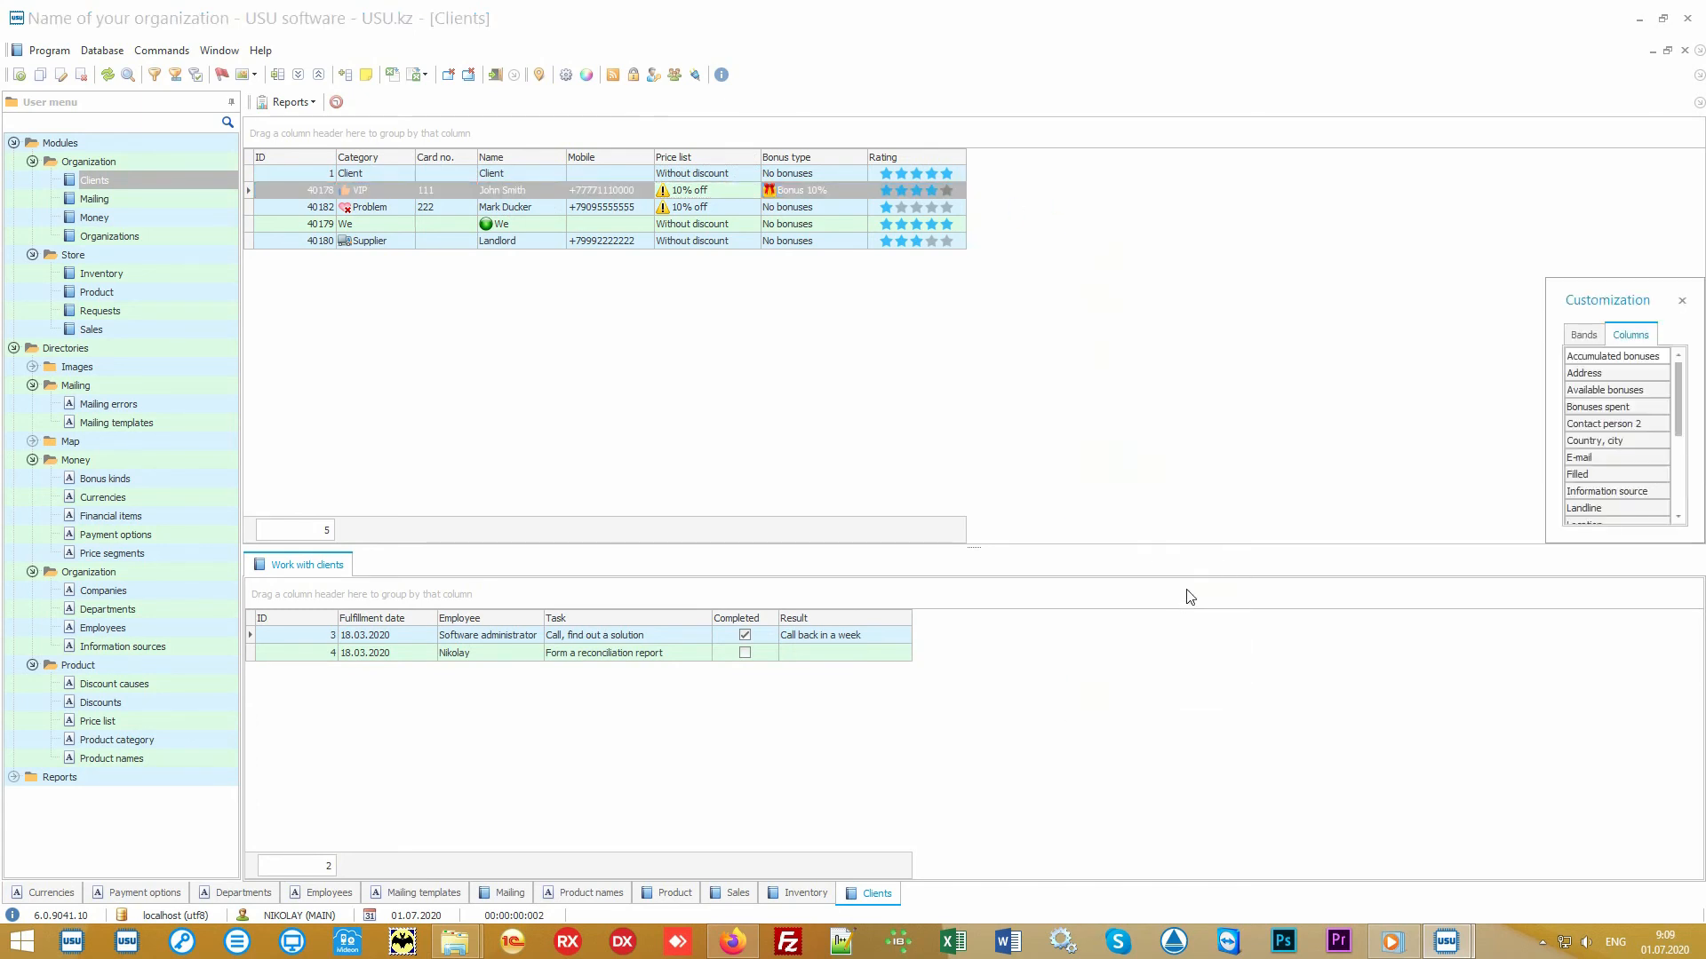
{"action": "left_click_drag", "start_coordinate": [1548, 546], "coordinate": [1316, 812]}
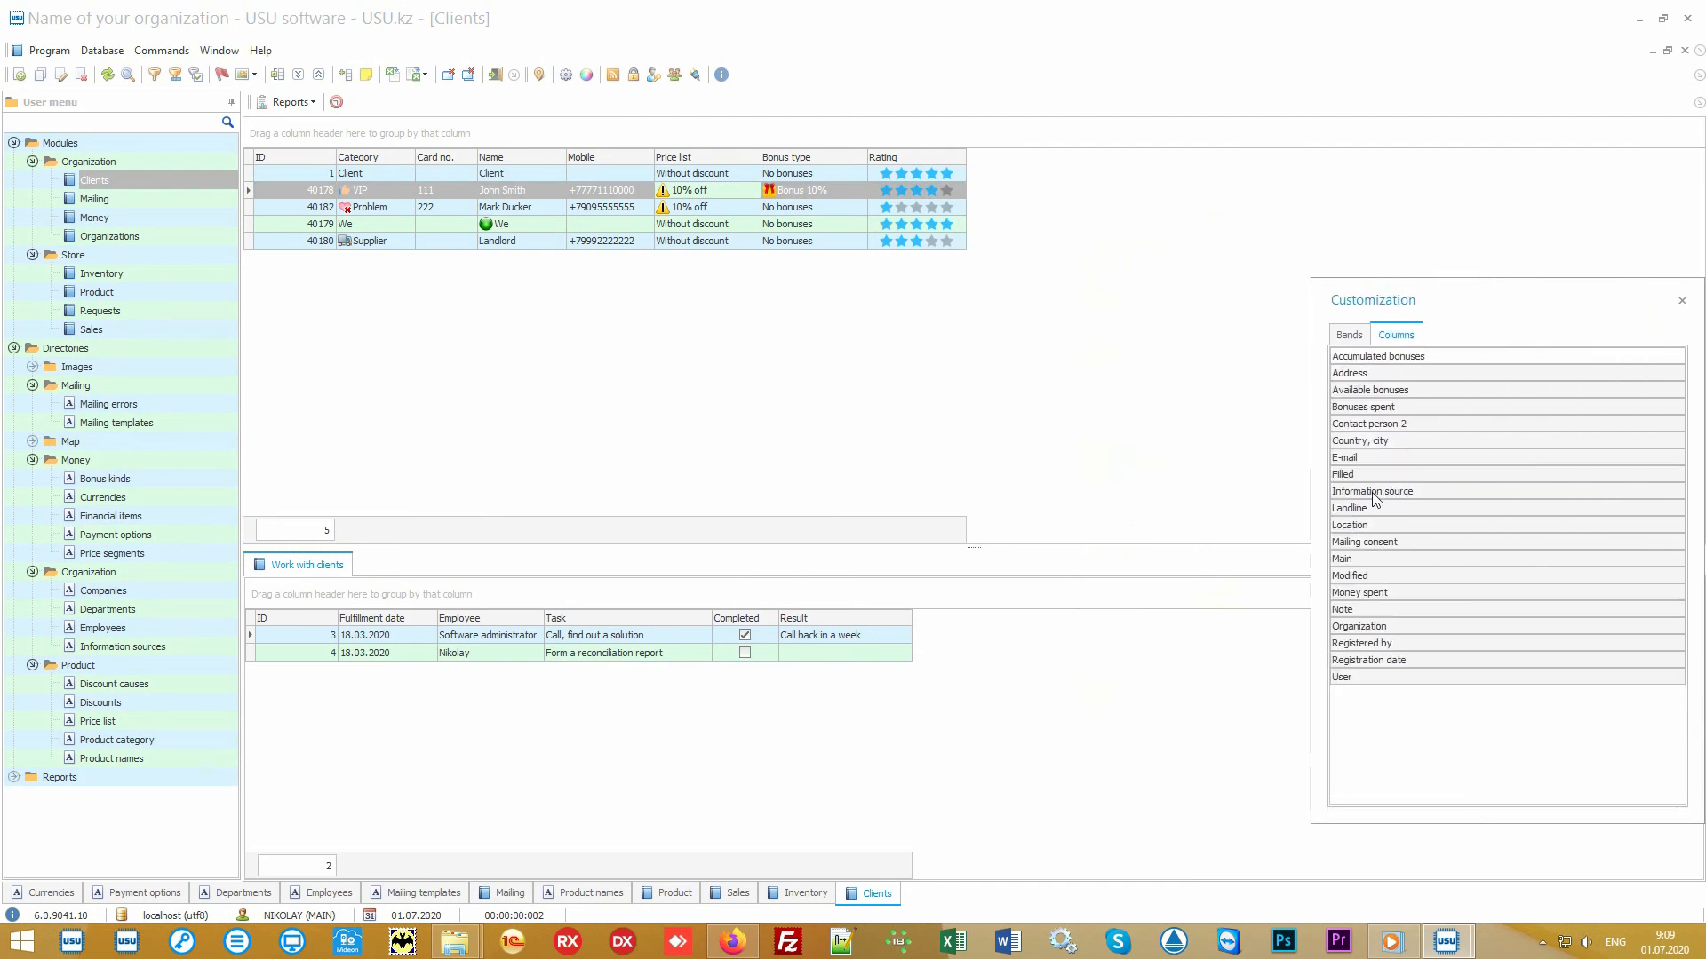
{"action": "left_click_drag", "start_coordinate": [1375, 492], "coordinate": [982, 163]}
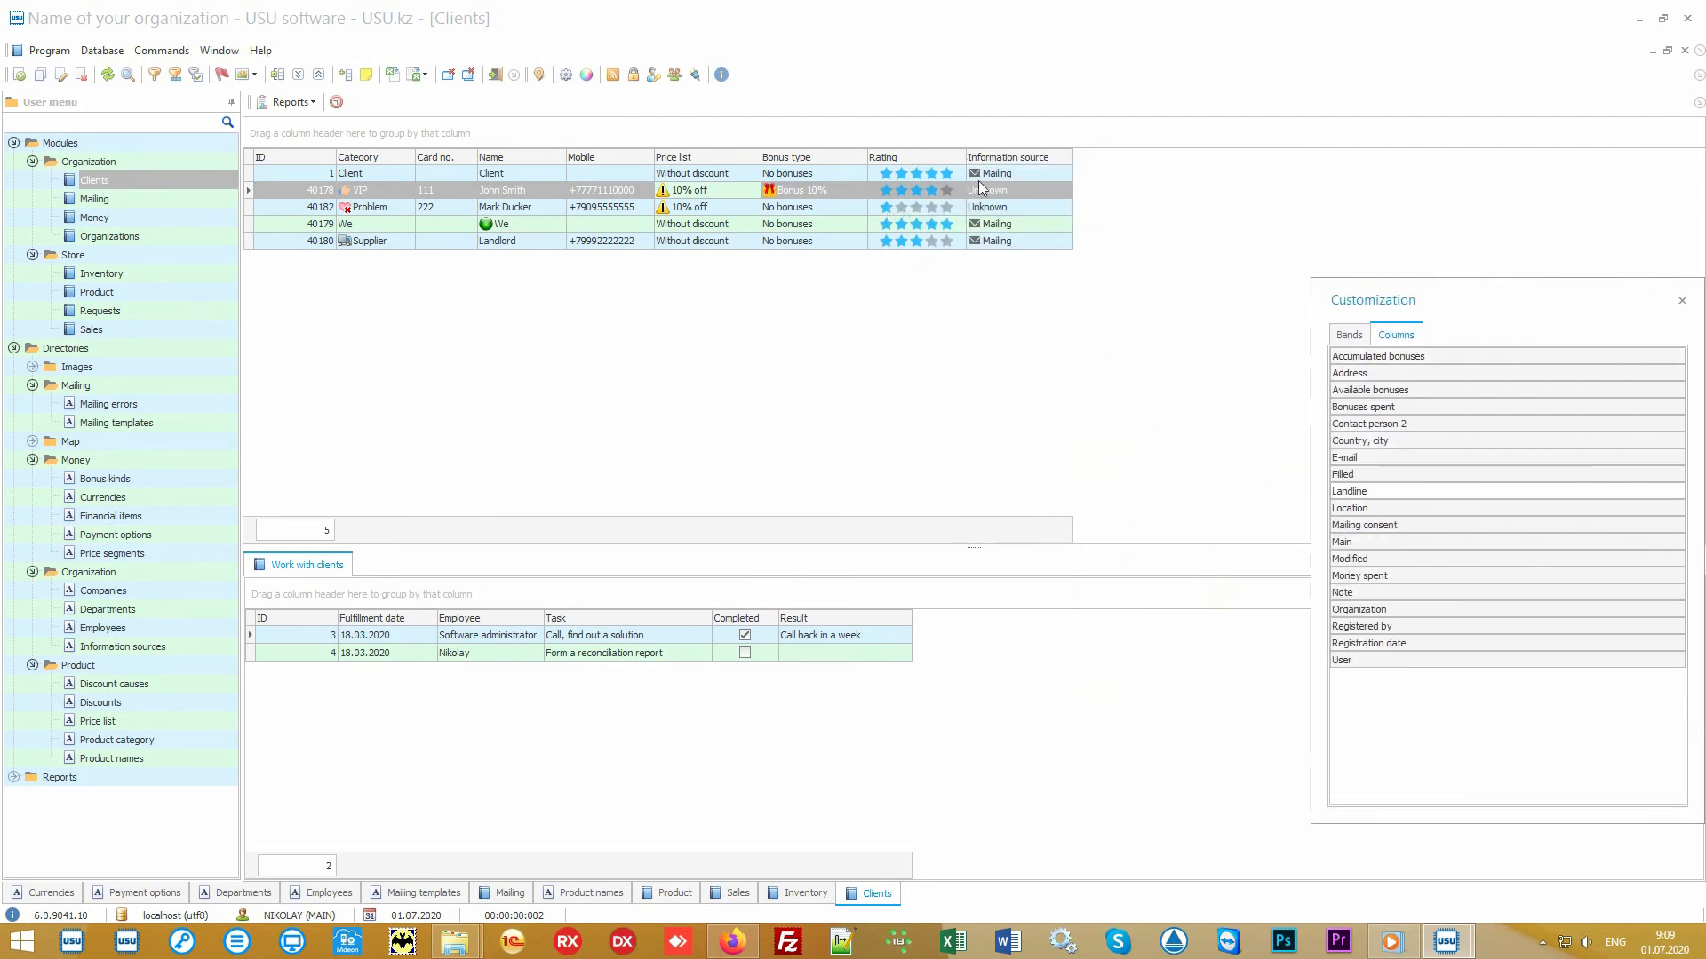
{"action": "left_click", "coordinate": [1682, 301]}
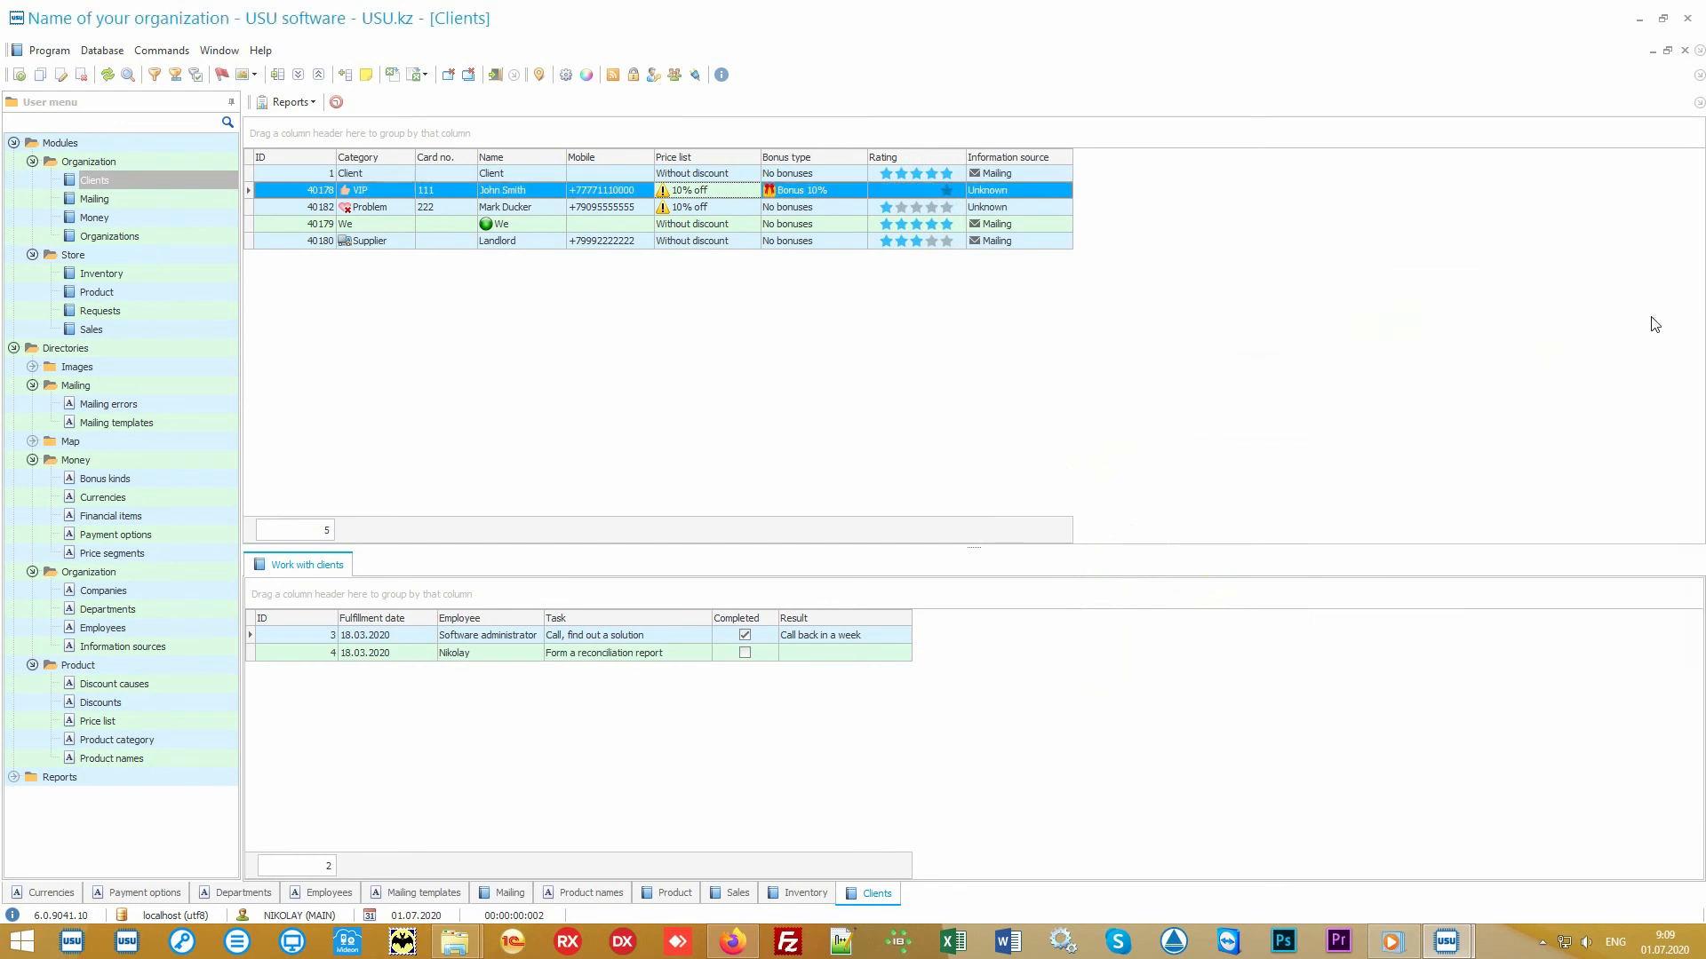
- Select client rows to review their information source values
{"action": "left_click", "coordinate": [1053, 174]}
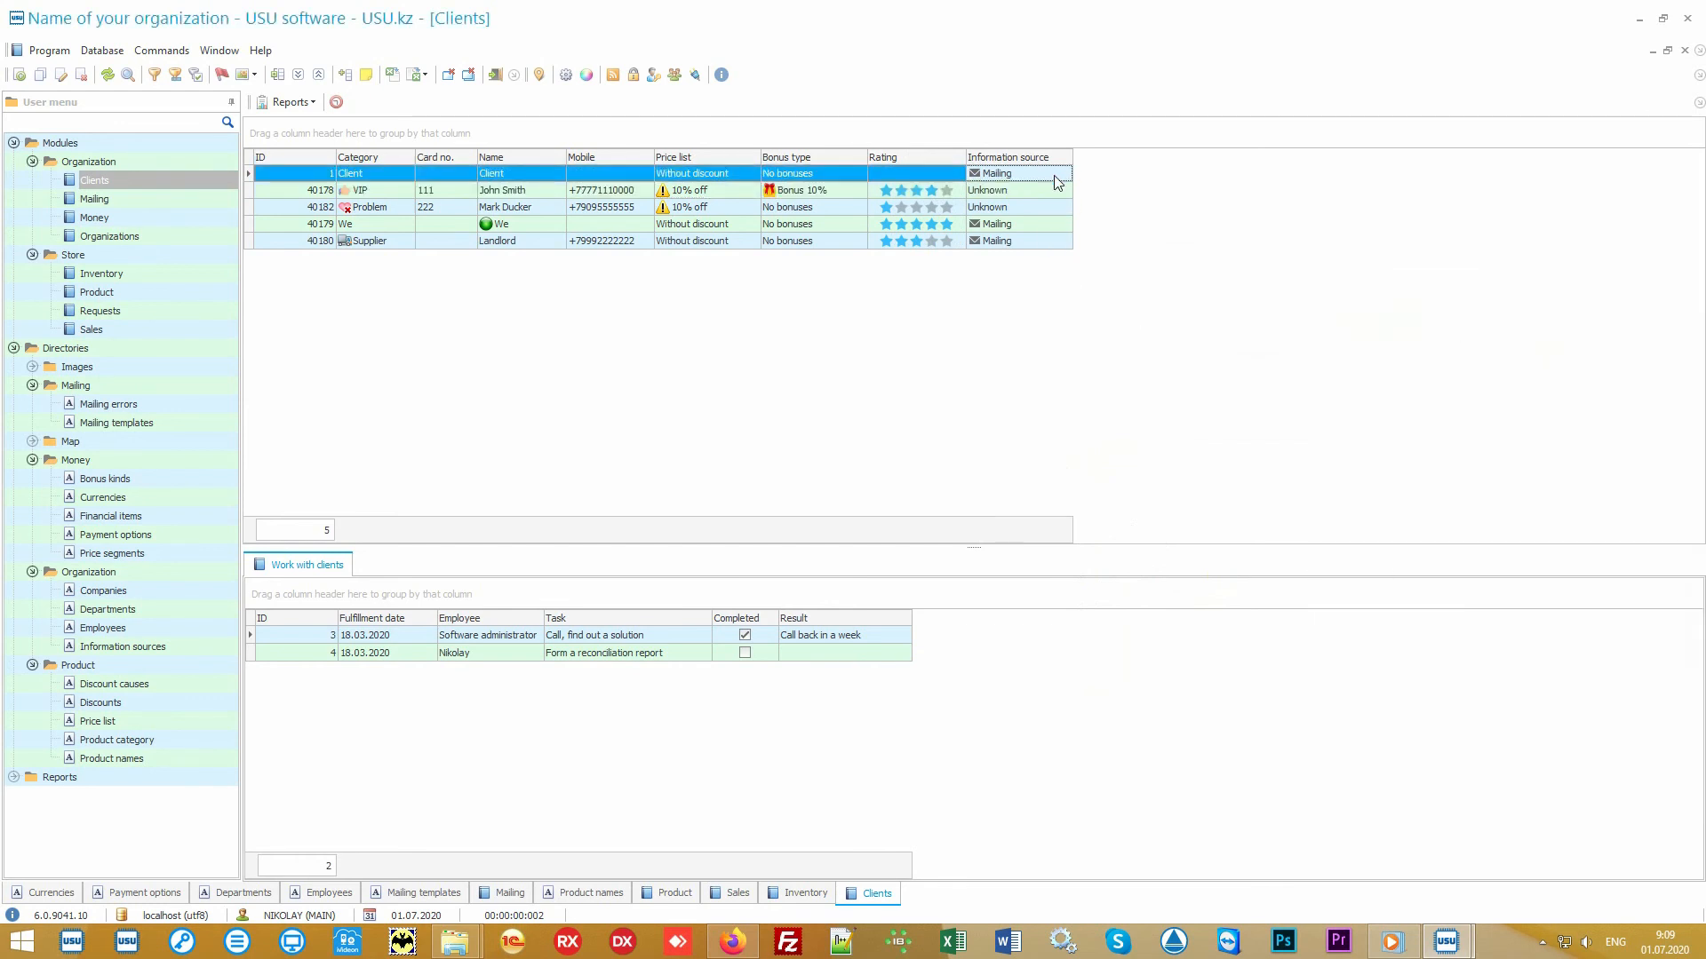
{"action": "left_click", "coordinate": [1053, 192]}
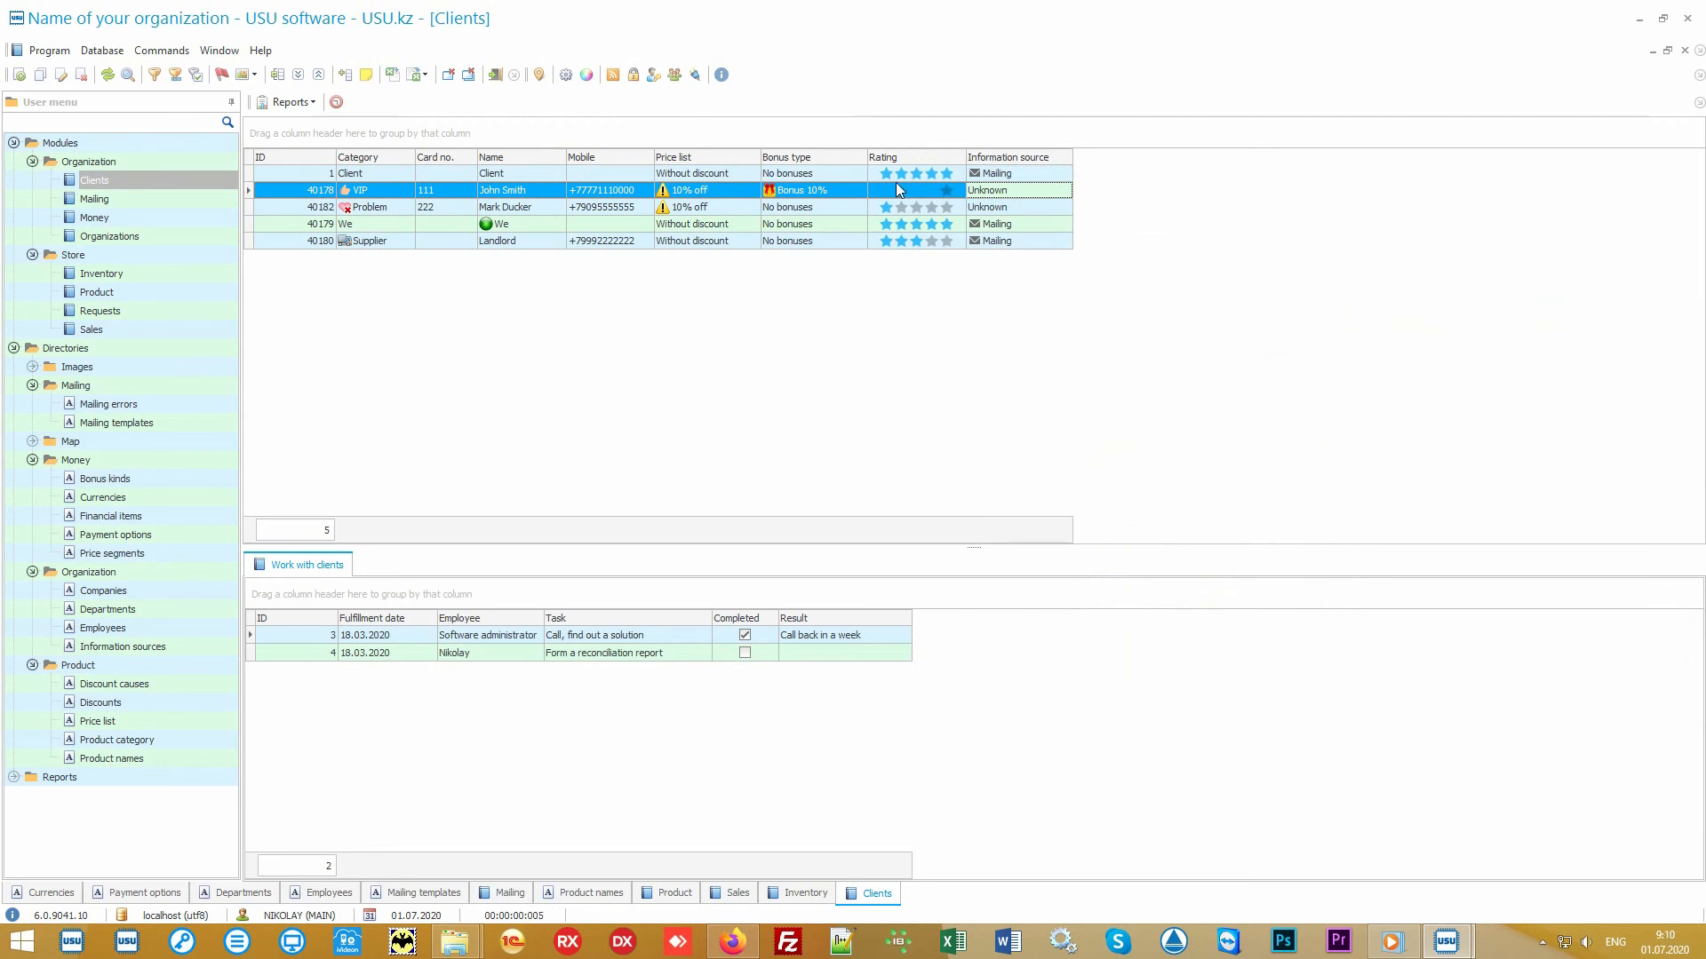
{"action": "left_click", "coordinate": [840, 189]}
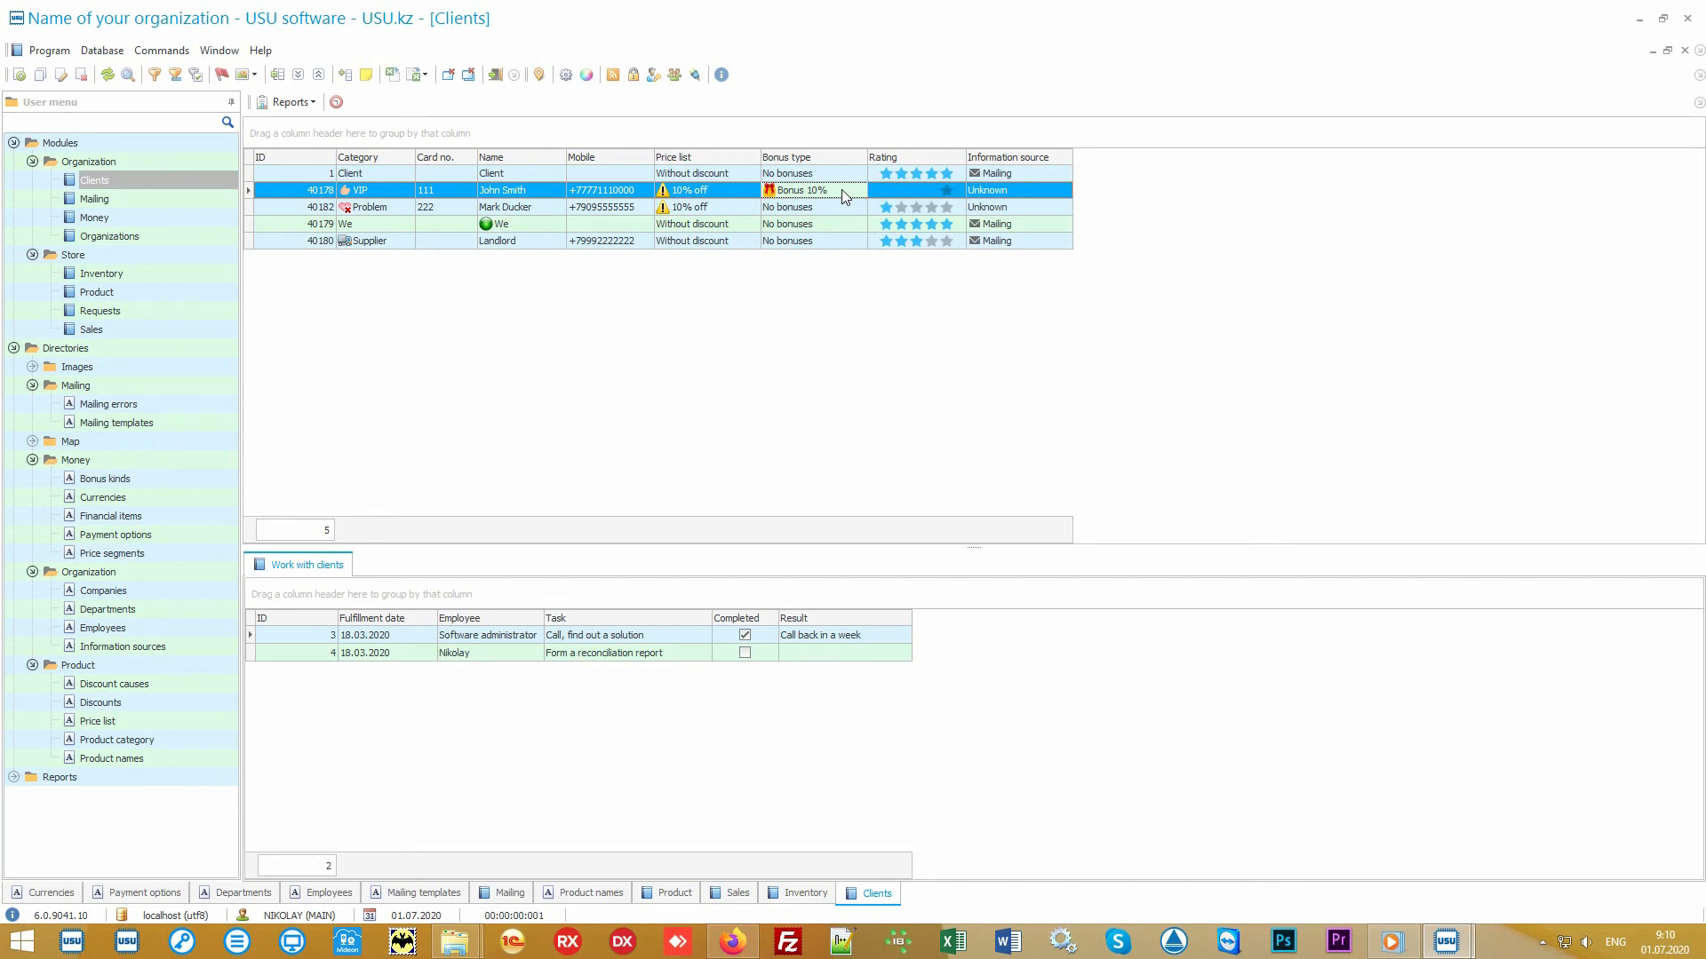
- Generate the Mailing report with mailing consent and preview its mailing recipients list without sending
{"action": "left_click", "coordinate": [13, 349]}
{"action": "left_click", "coordinate": [13, 367]}
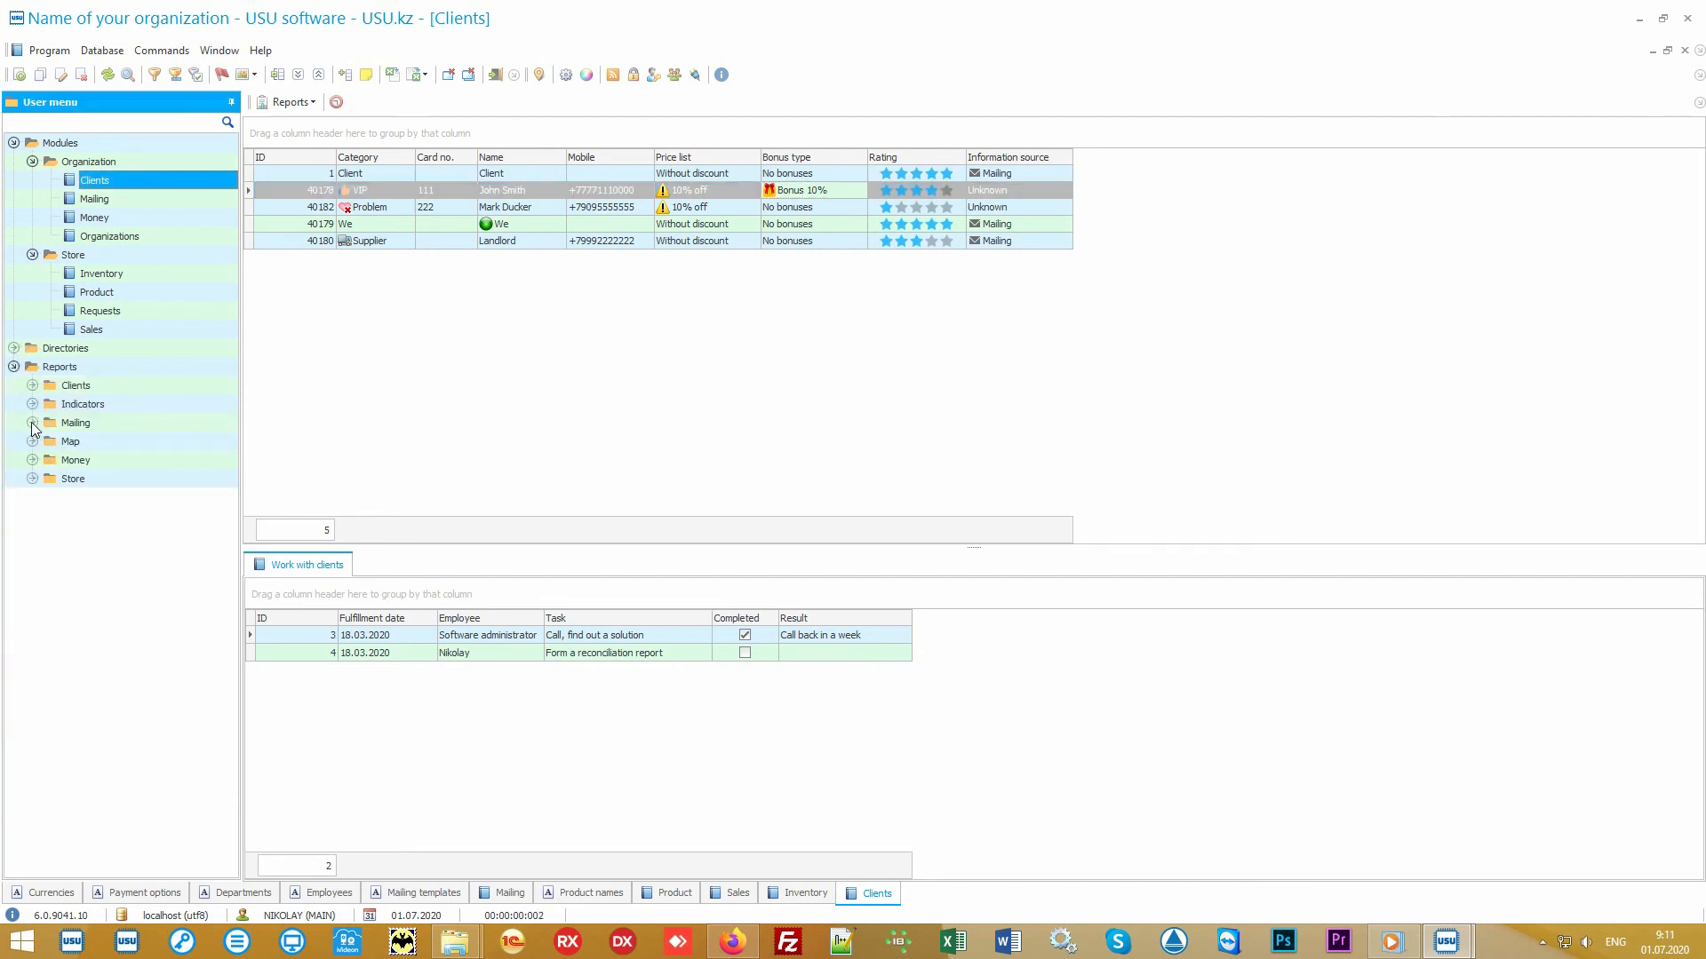
{"action": "left_click", "coordinate": [33, 423]}
{"action": "double_click", "coordinate": [94, 441]}
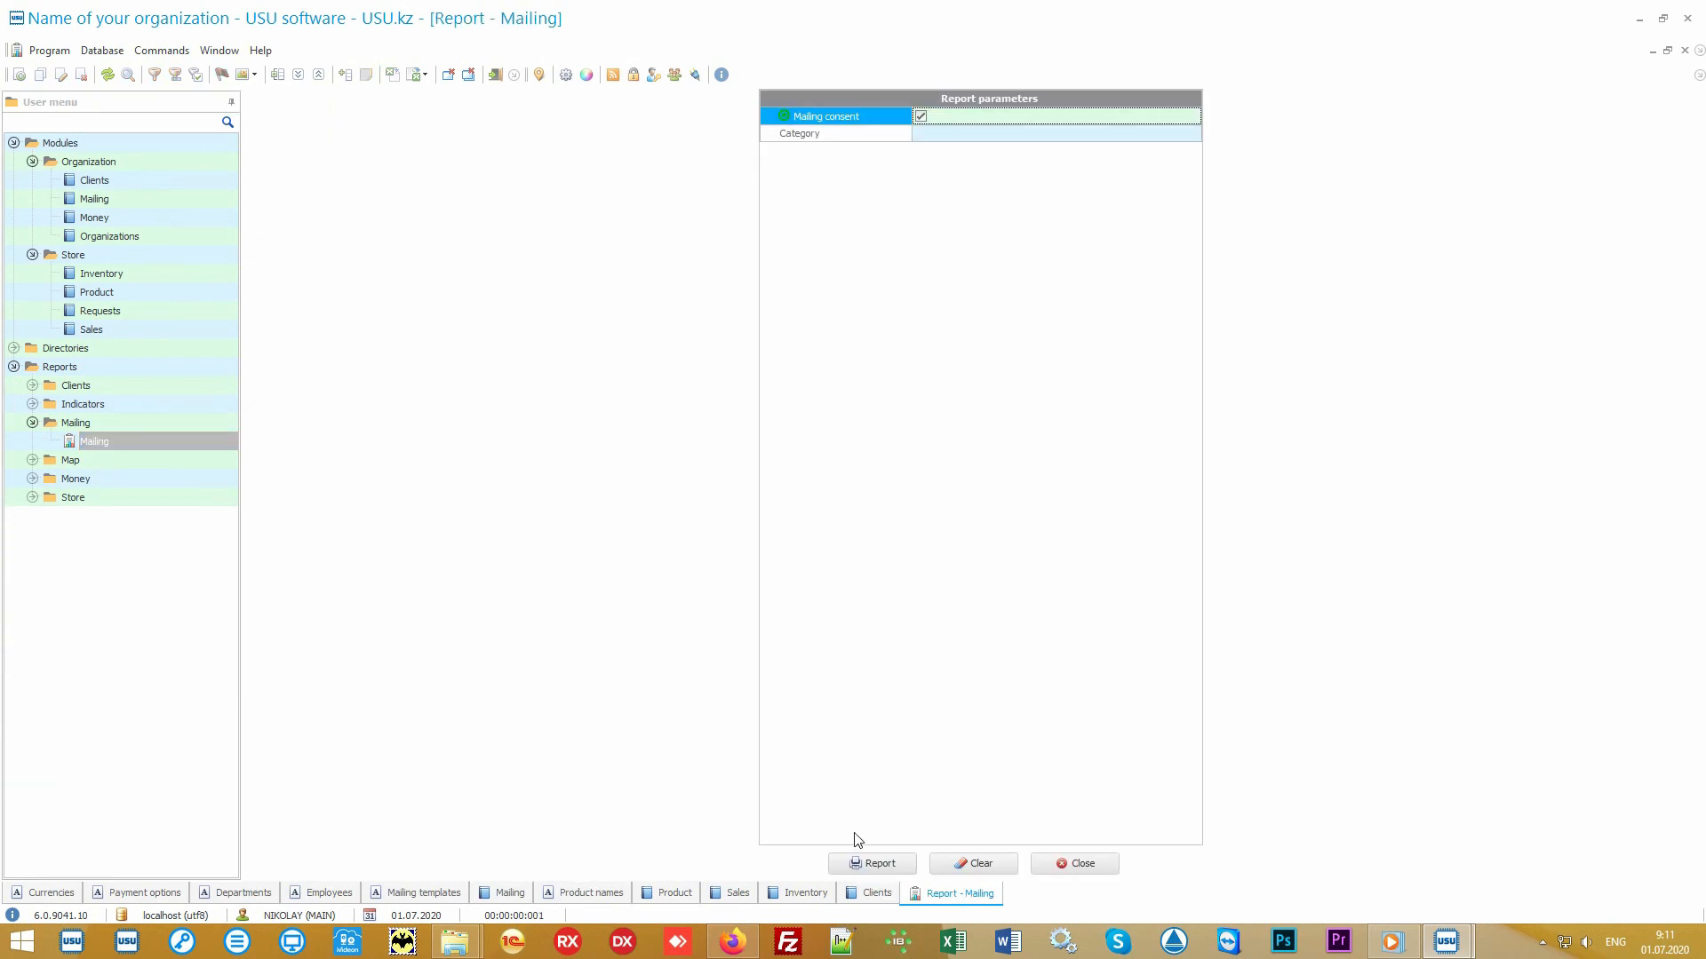
{"action": "left_click", "coordinate": [869, 863]}
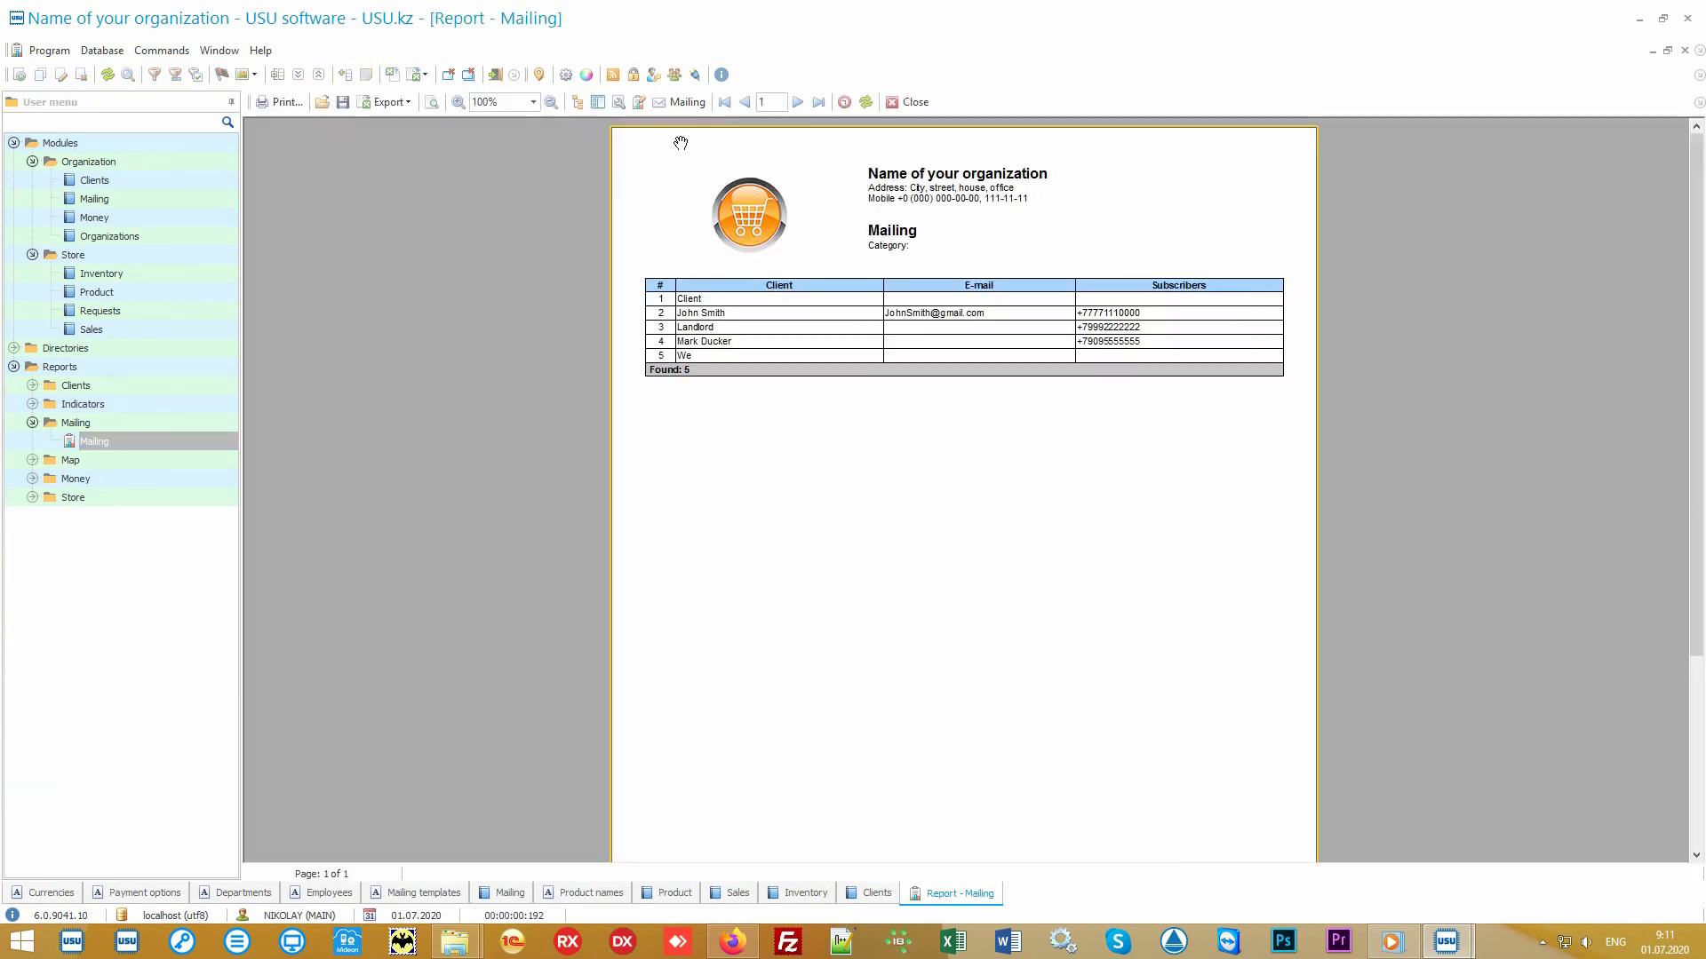
{"action": "left_click", "coordinate": [687, 102]}
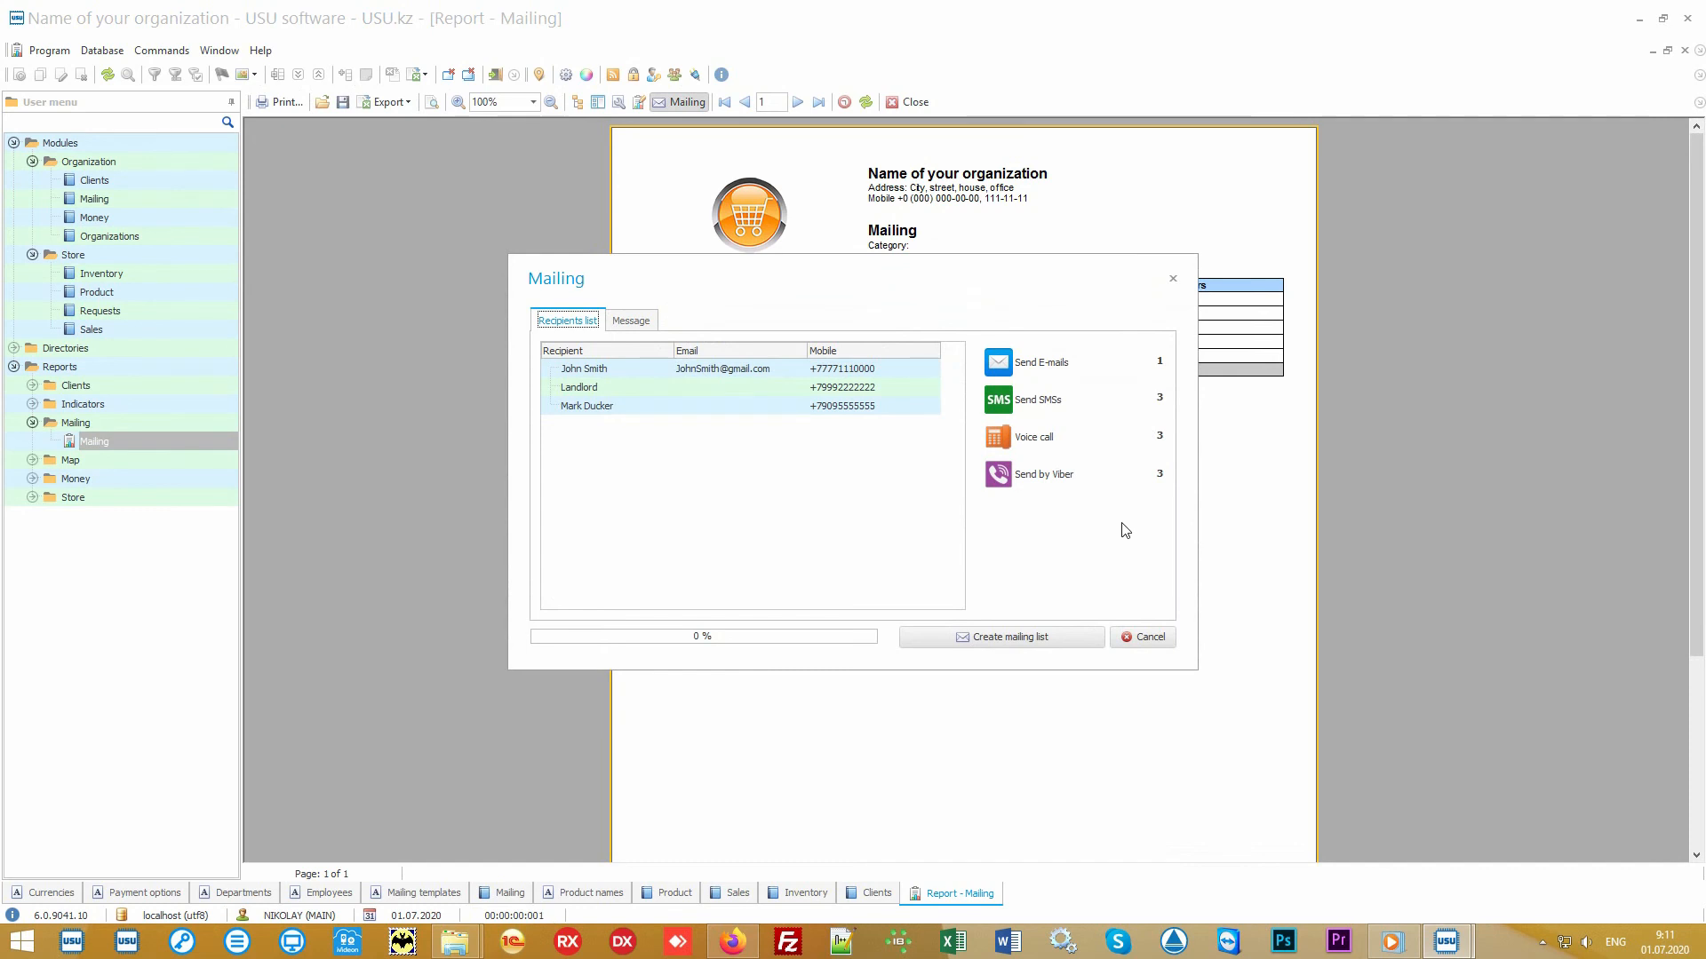
{"action": "left_click", "coordinate": [1149, 639]}
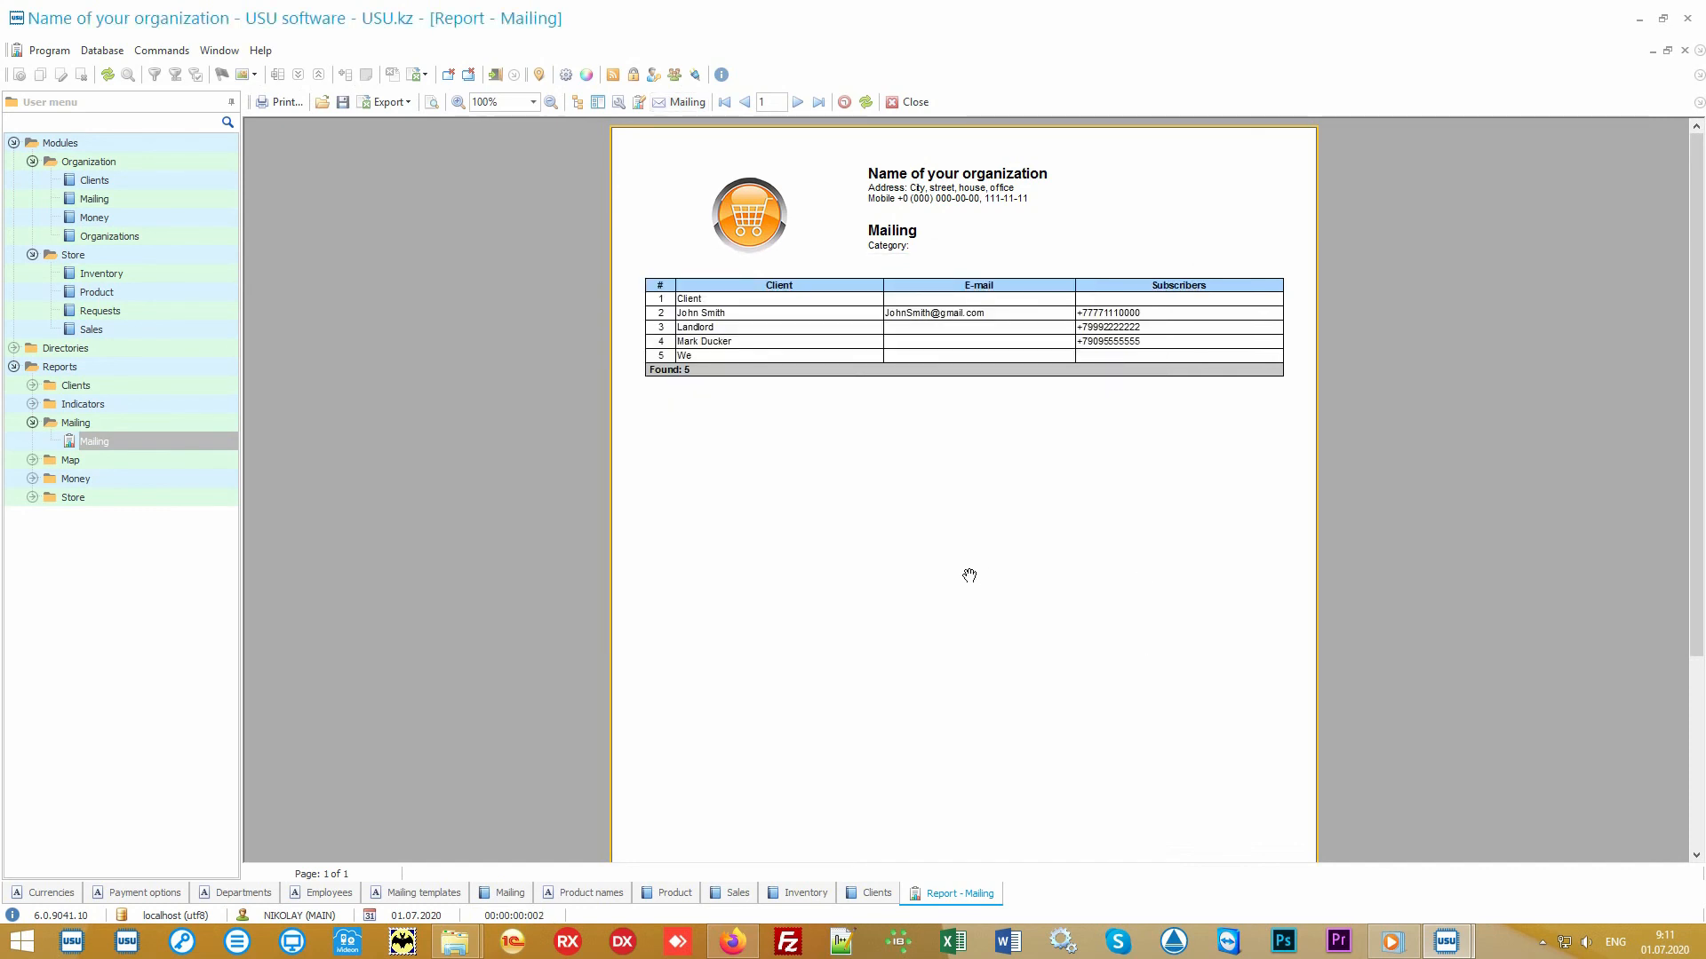
- Open the Salary report under Money reports and generate it for the default date range
{"action": "left_click", "coordinate": [184, 481]}
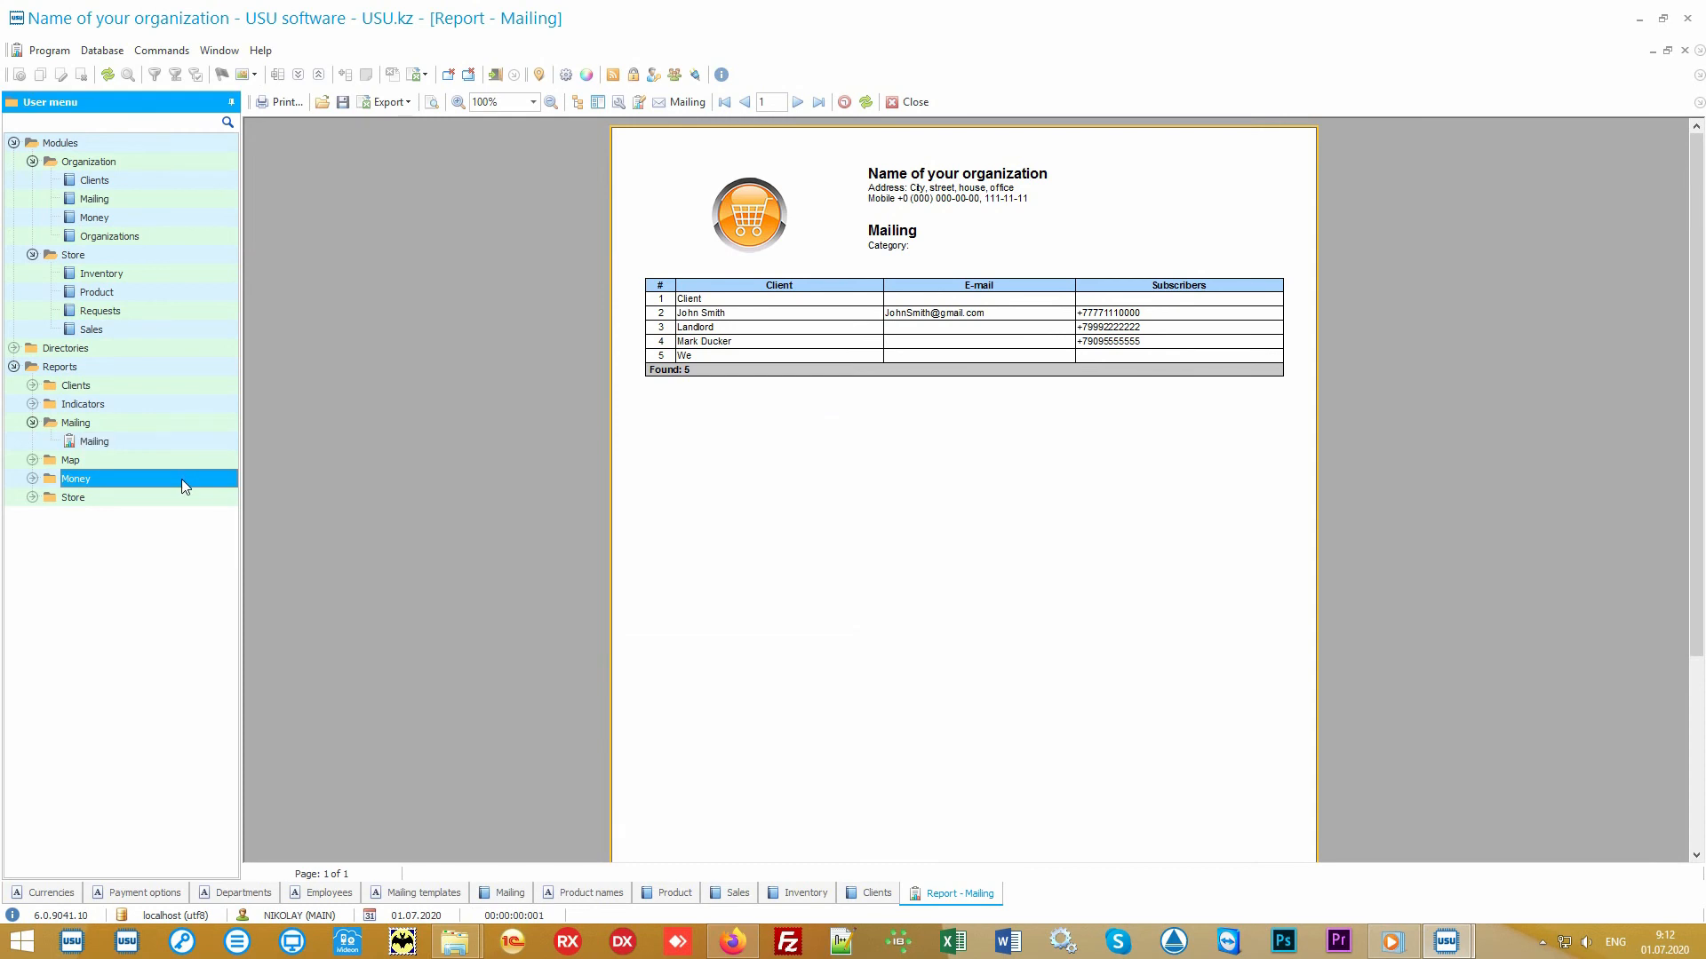
{"action": "double_click", "coordinate": [178, 477]}
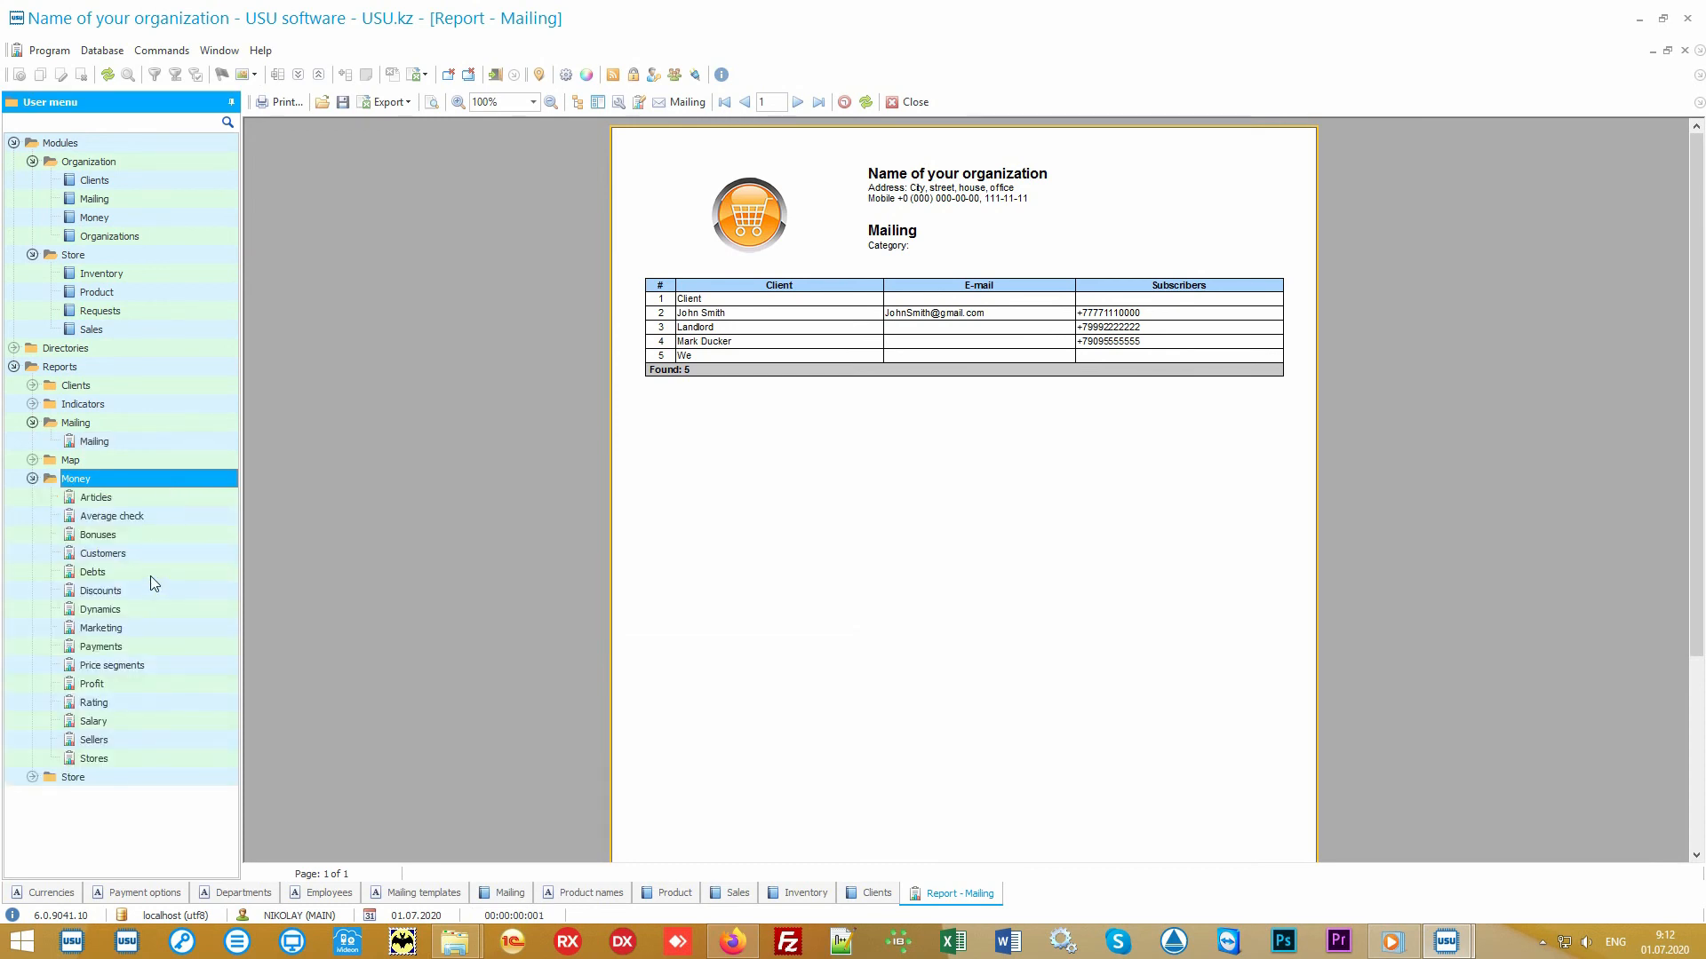
{"action": "double_click", "coordinate": [127, 721]}
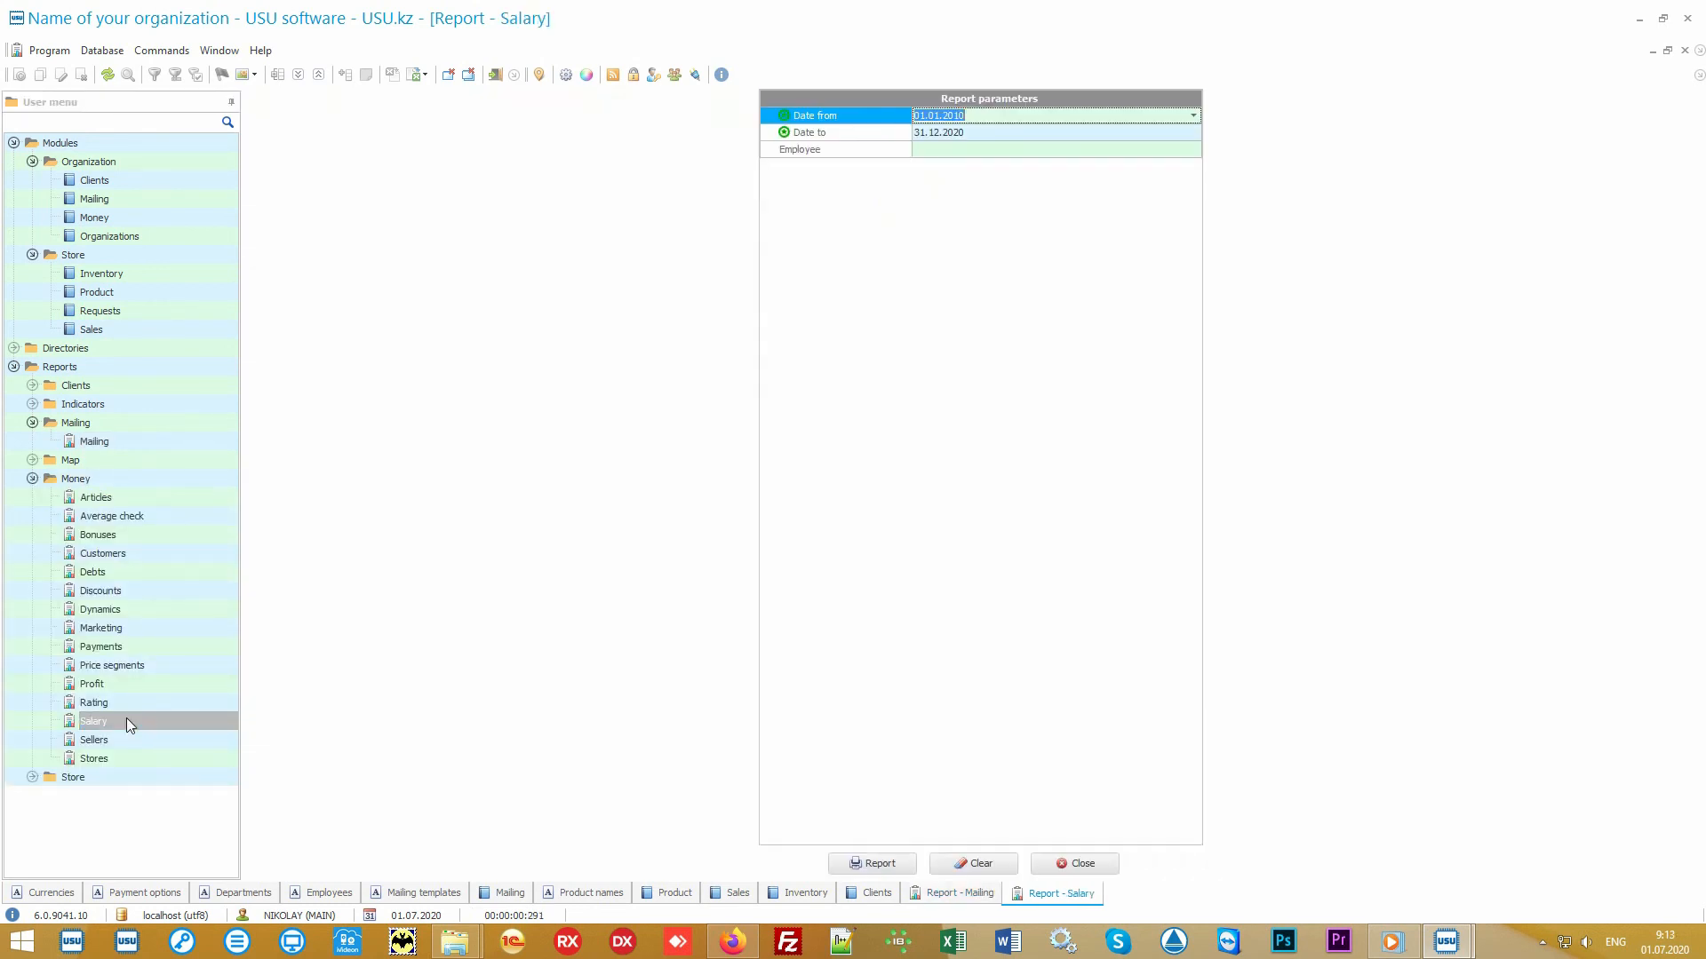
{"action": "left_click", "coordinate": [868, 862]}
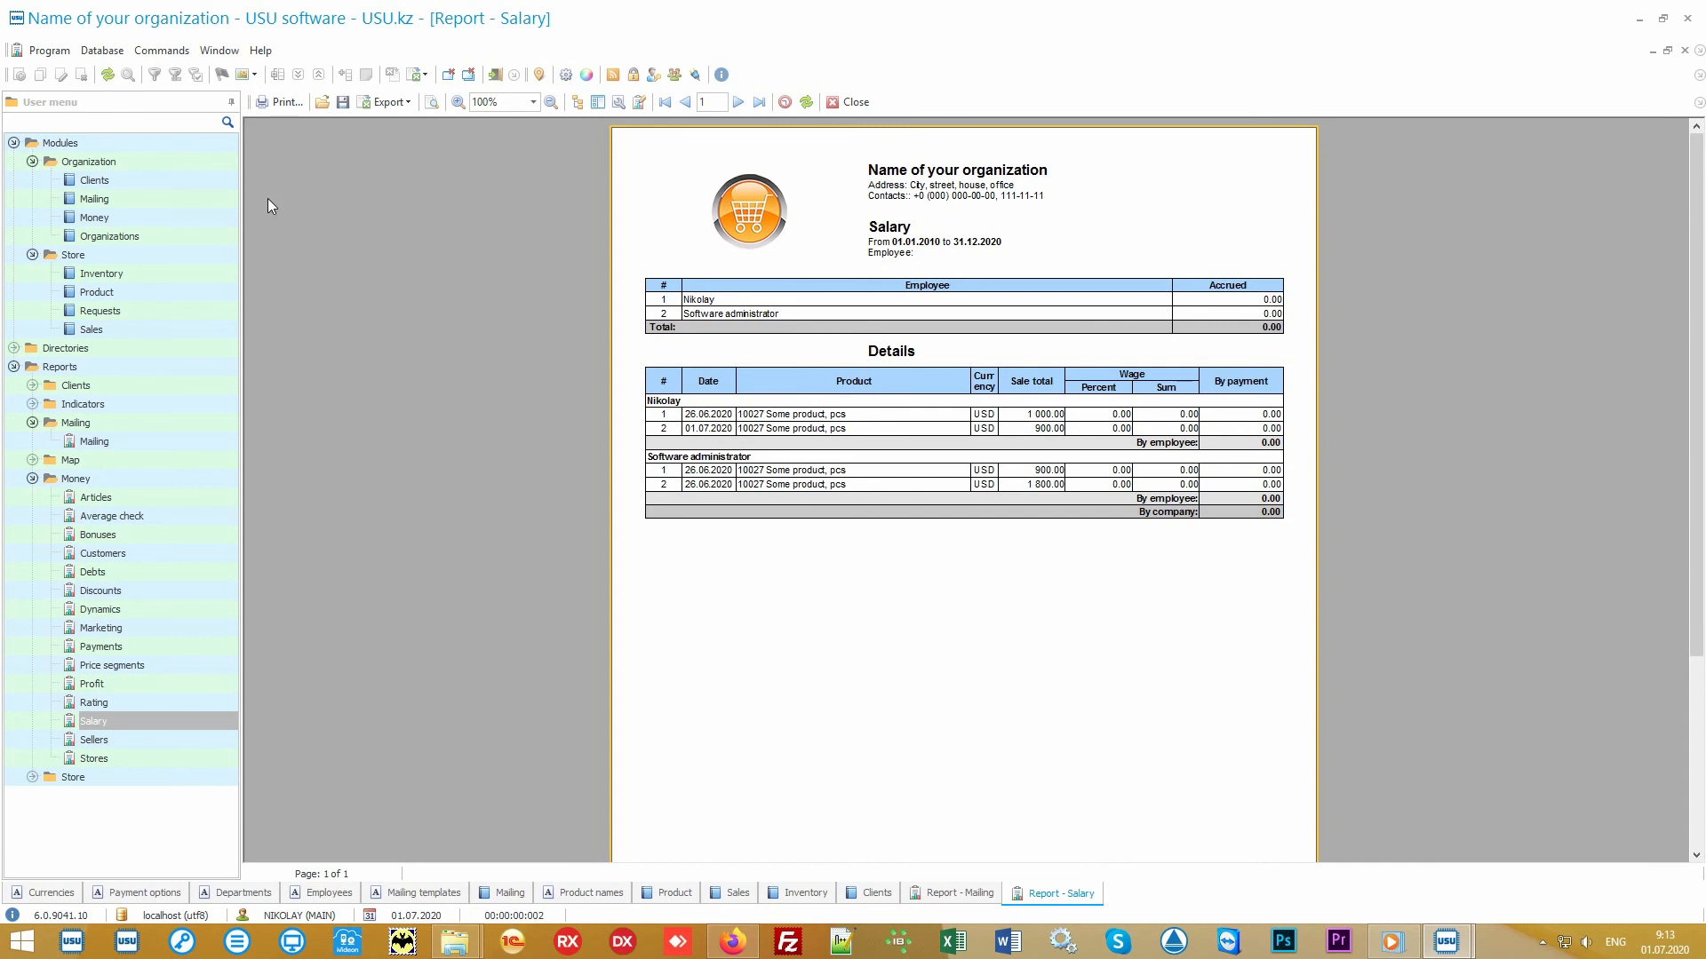
- Collapse the menu folders and generate the Popularity report from the Store reports
{"action": "left_click", "coordinate": [146, 179]}
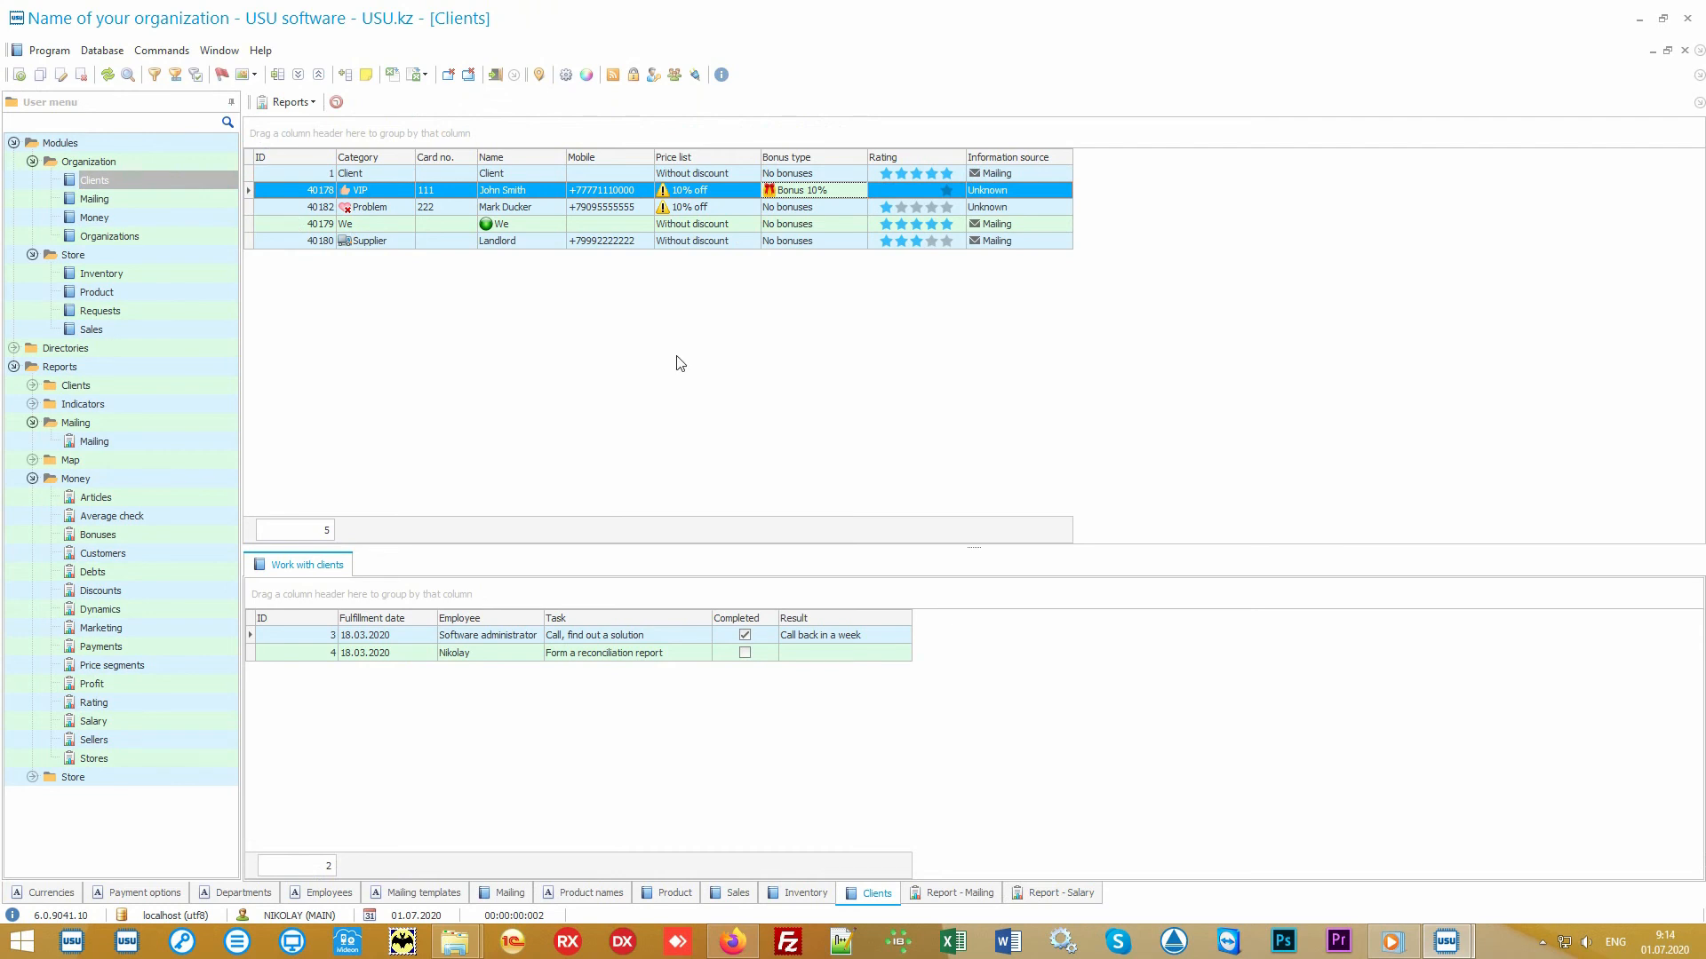
{"action": "left_click", "coordinate": [32, 143]}
{"action": "left_click", "coordinate": [14, 143]}
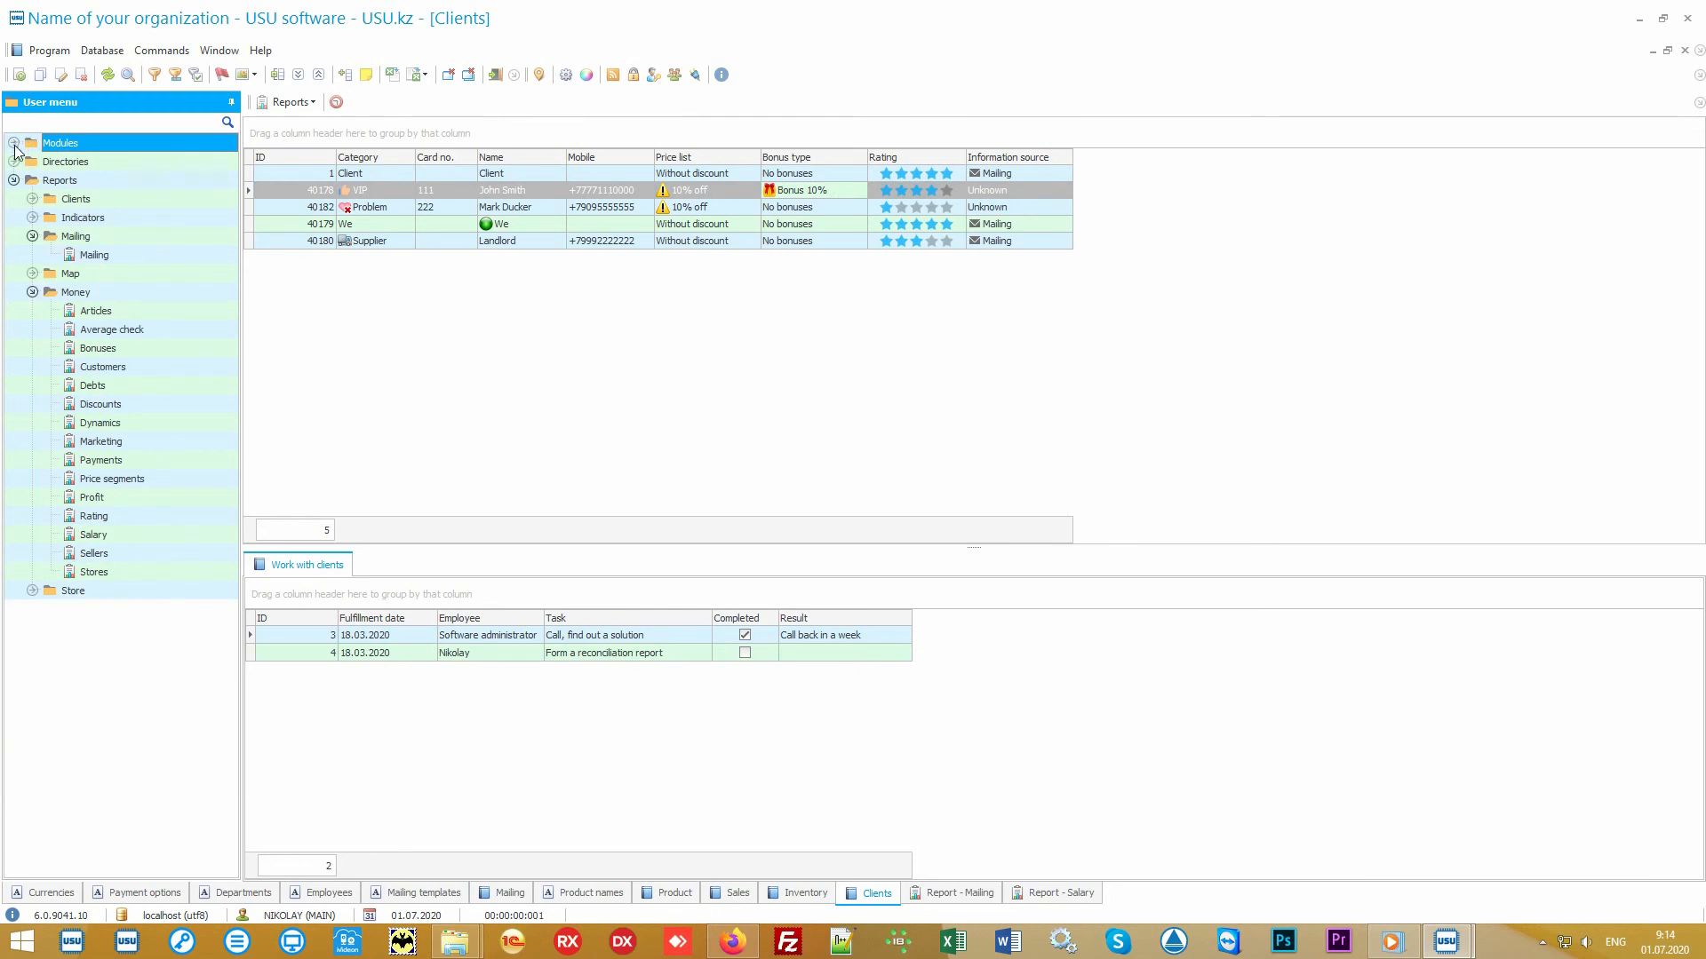
{"action": "left_click", "coordinate": [78, 236]}
{"action": "left_click", "coordinate": [32, 237]}
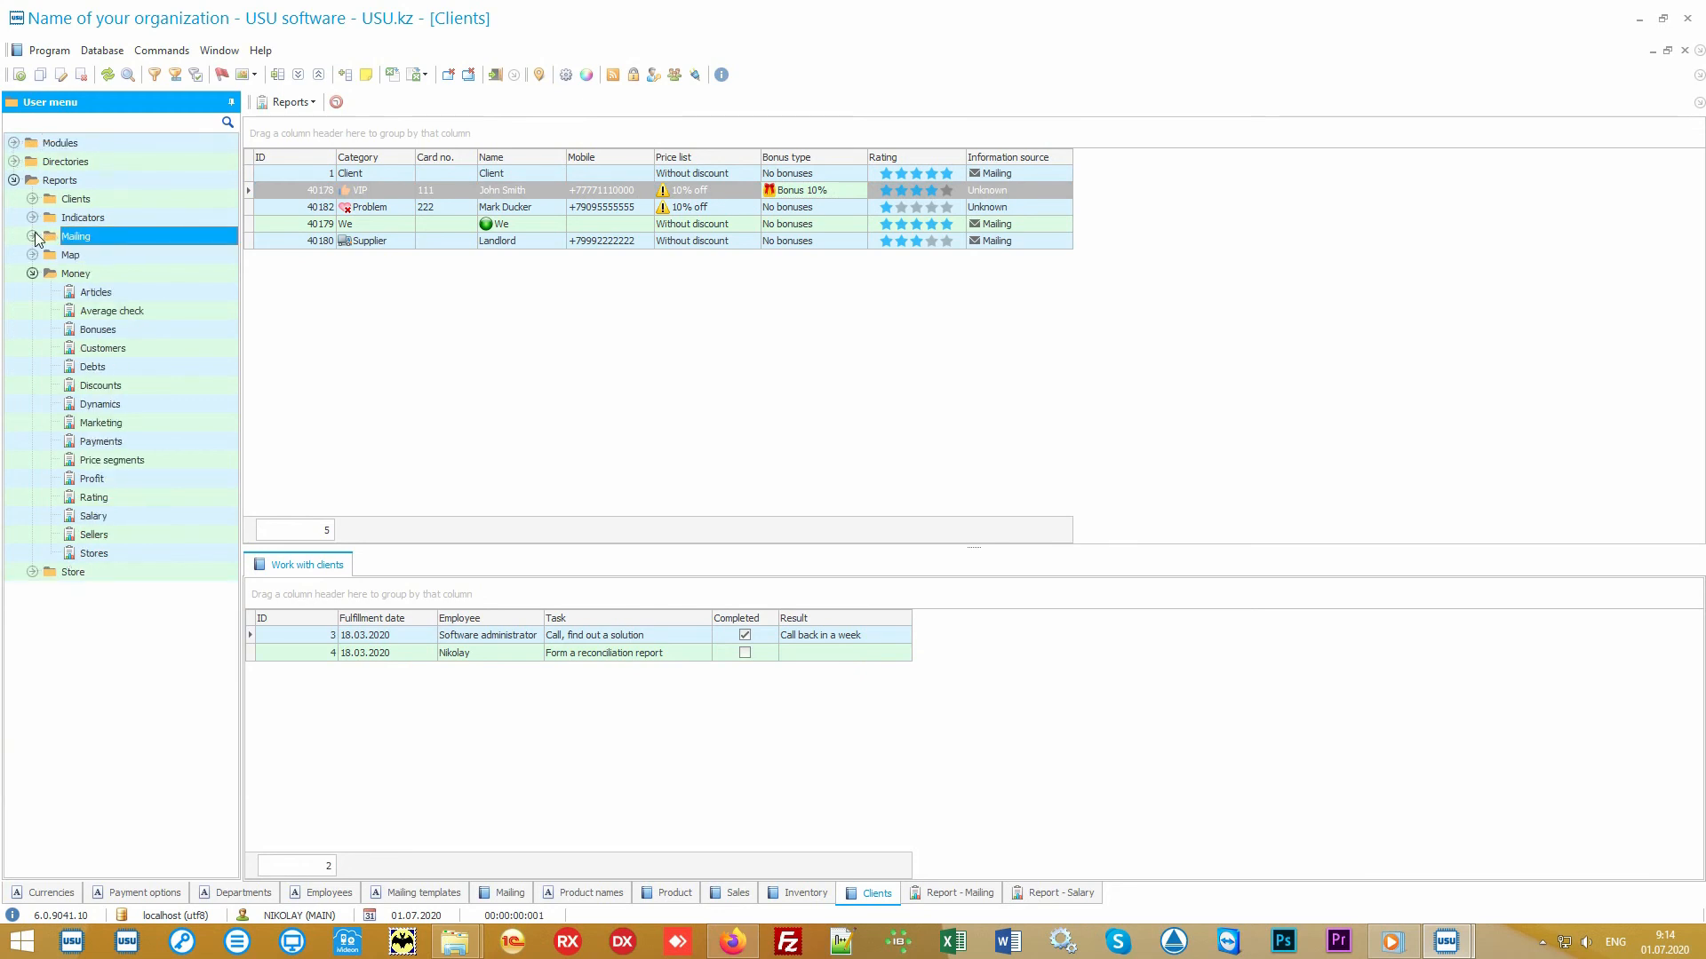
{"action": "left_click", "coordinate": [49, 274]}
{"action": "left_click", "coordinate": [32, 273]}
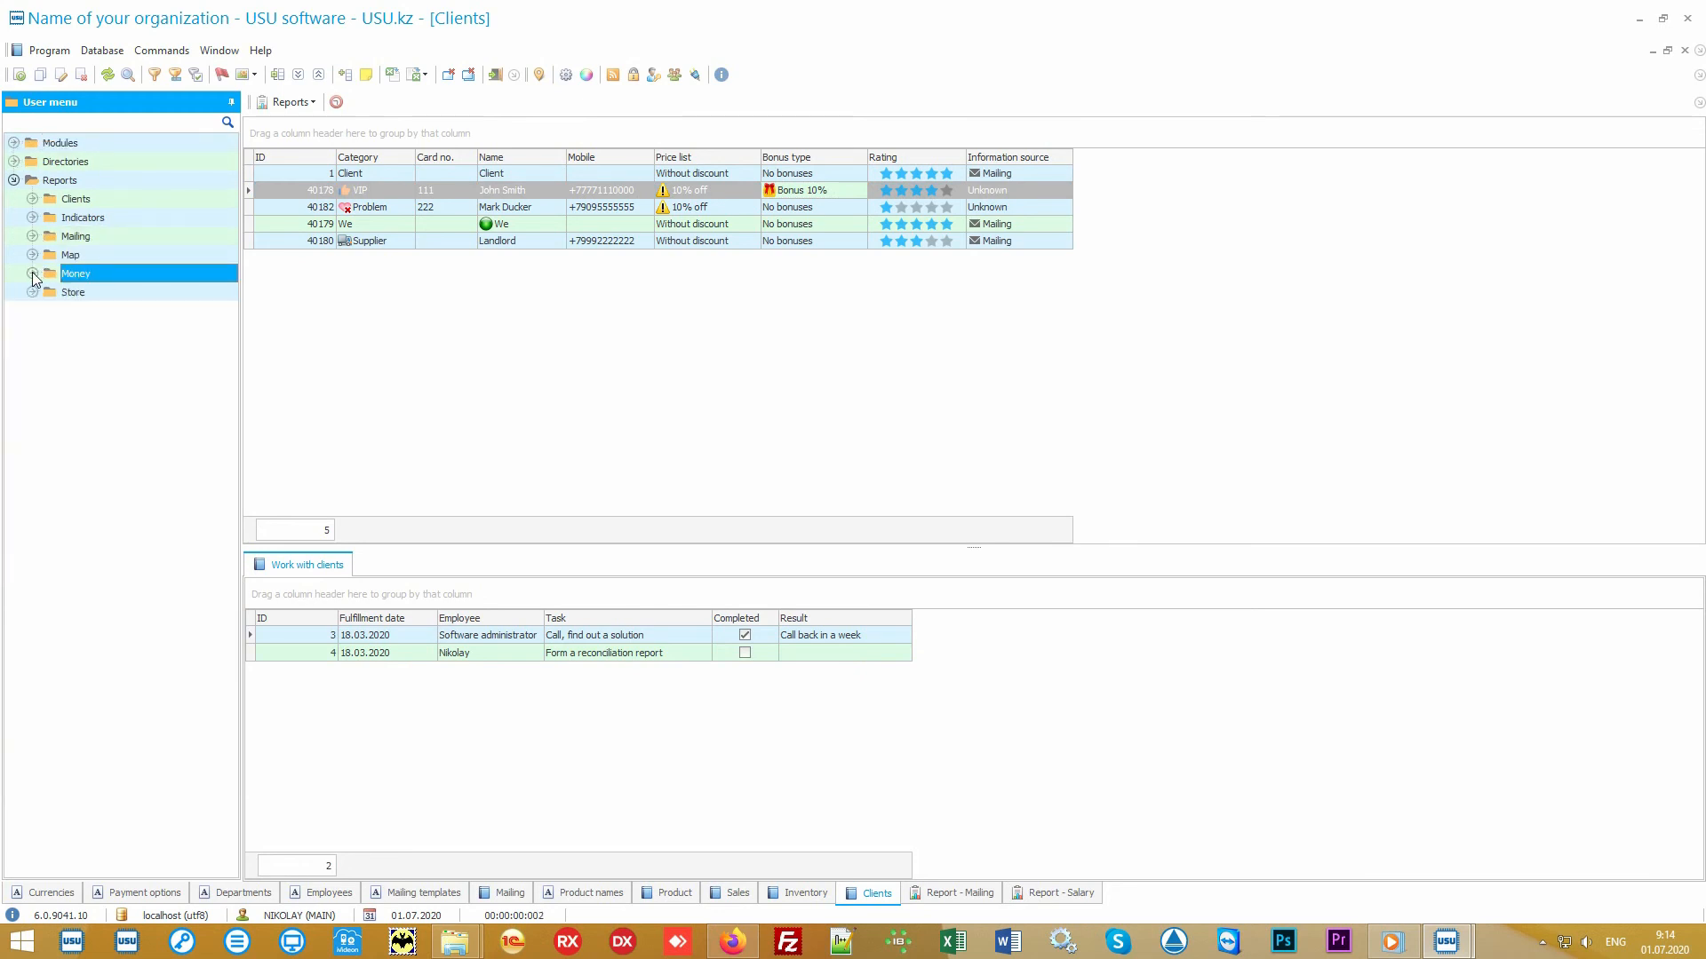
{"action": "double_click", "coordinate": [88, 296]}
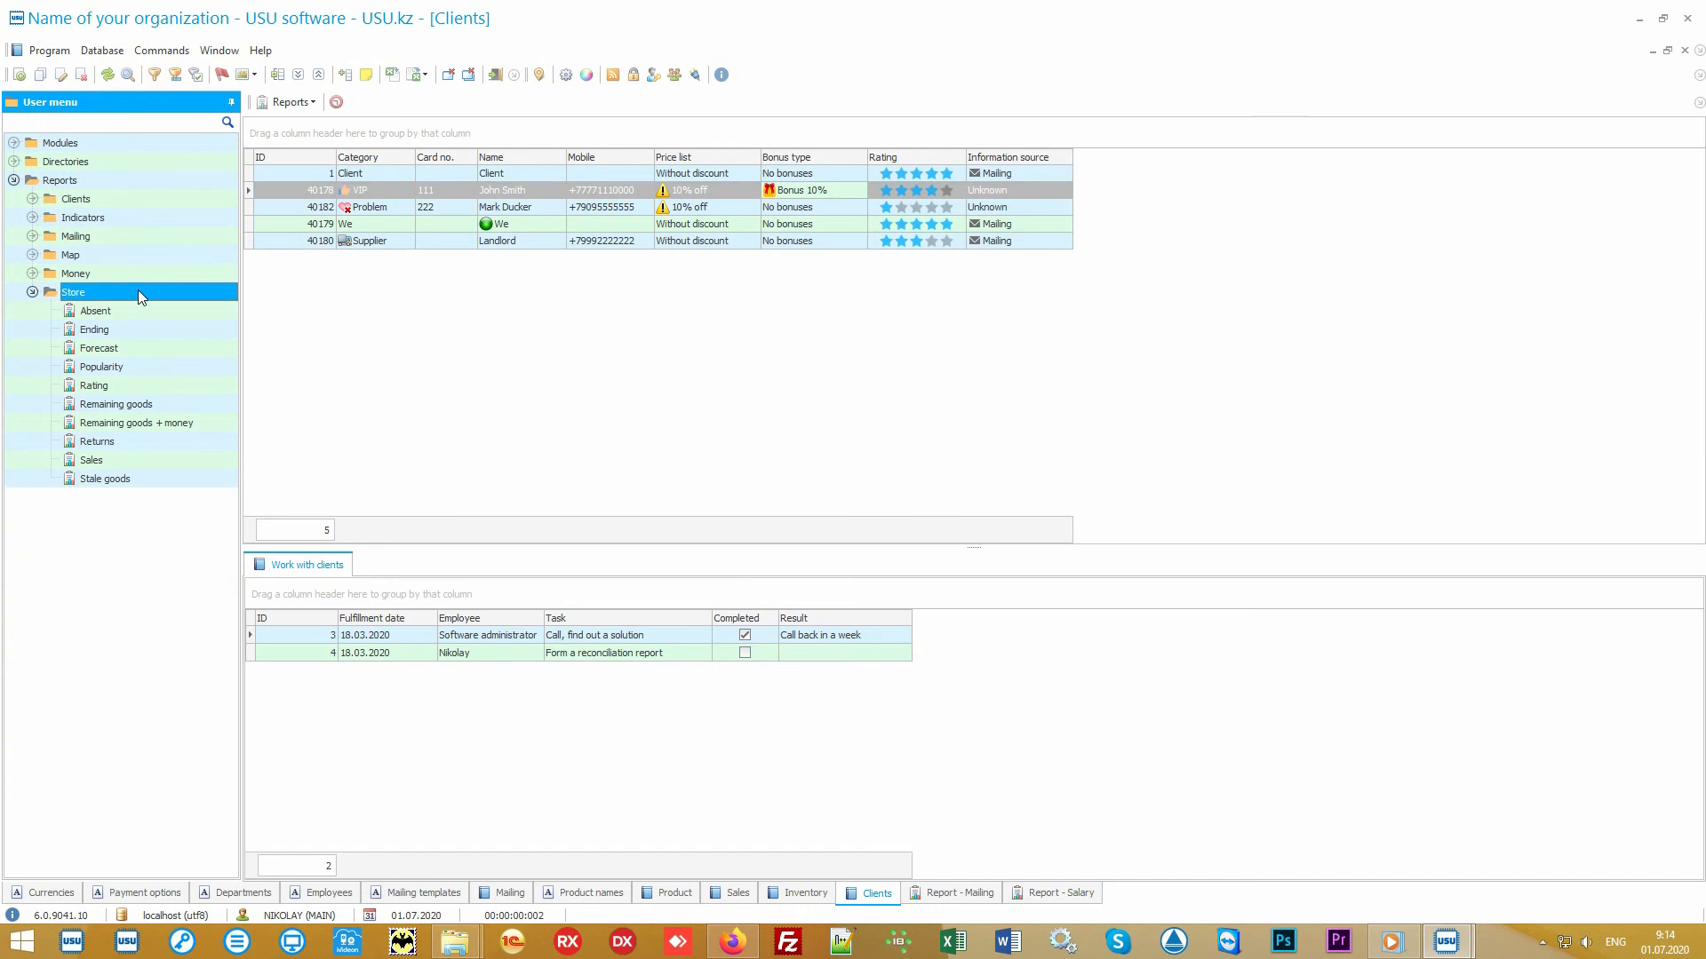
{"action": "double_click", "coordinate": [147, 366]}
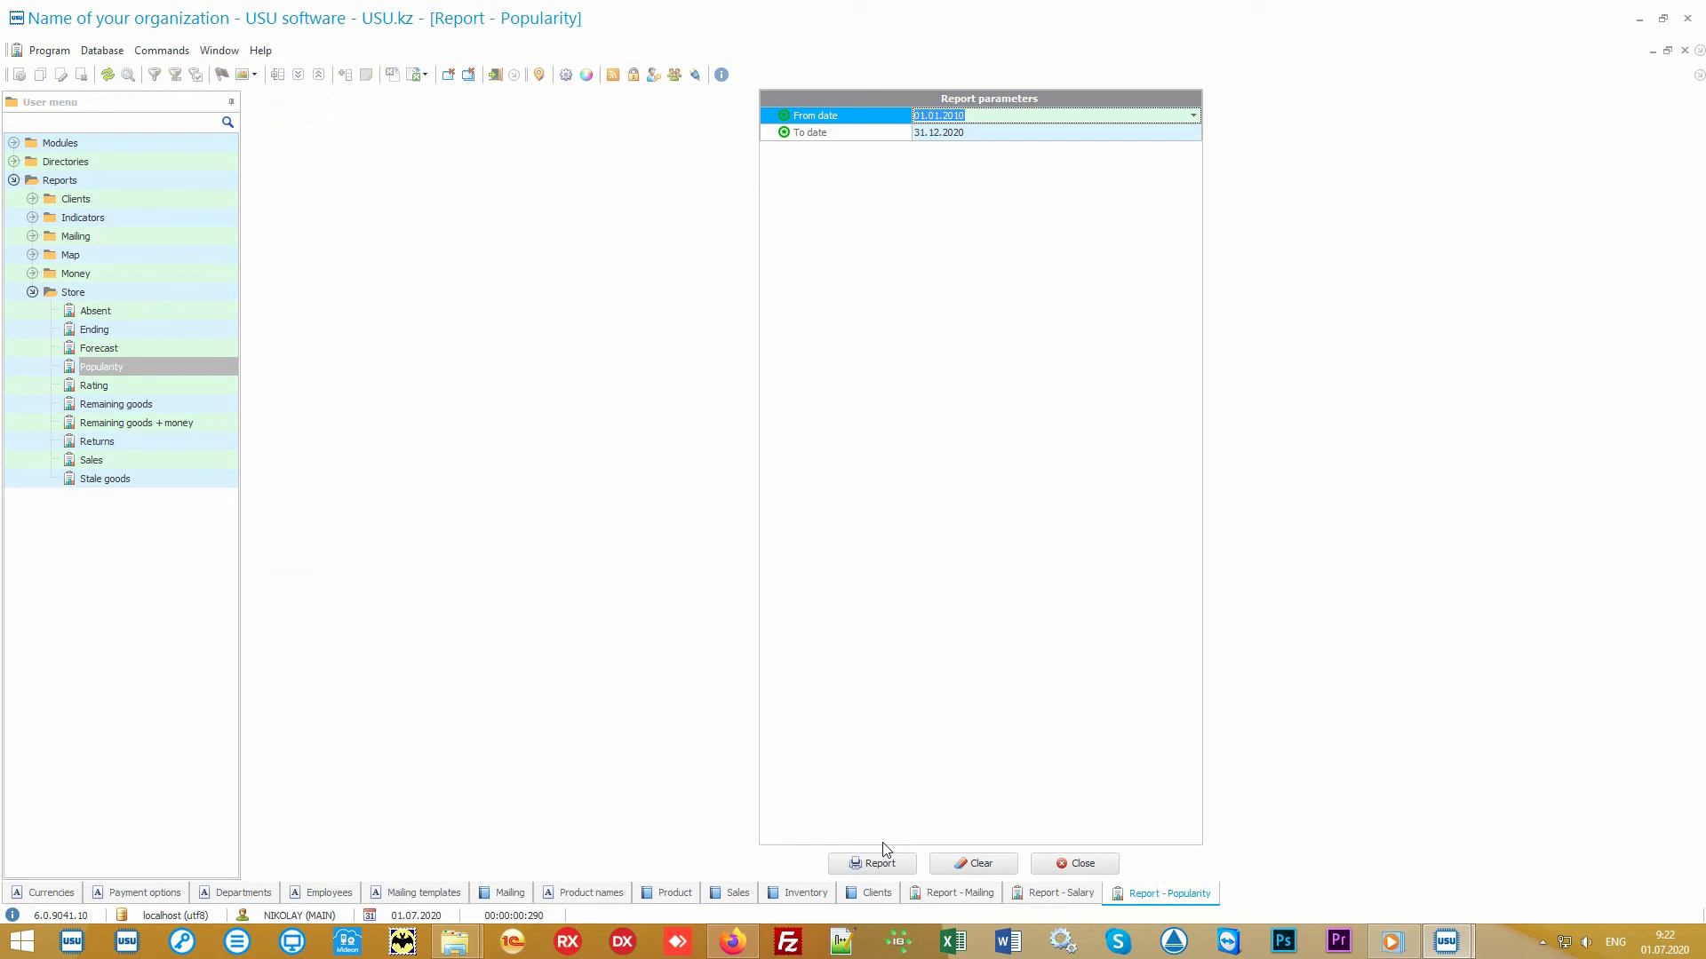
{"action": "left_click", "coordinate": [882, 861]}
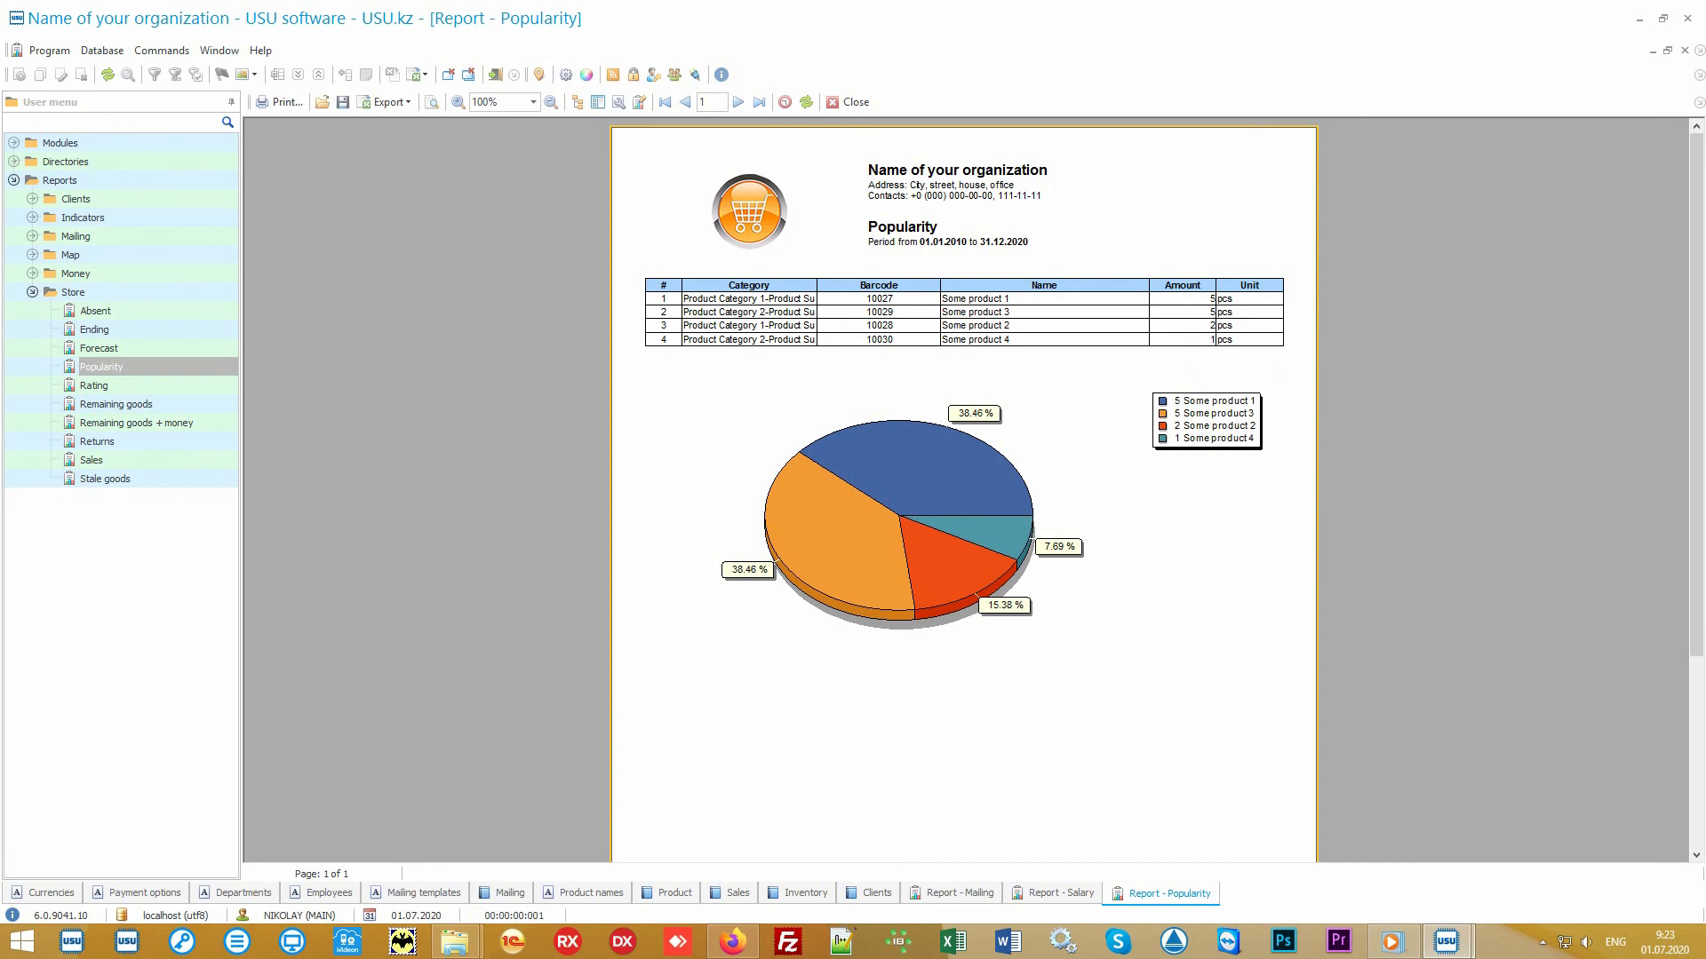
- Generate the Store Rating report and compare it with the Popularity report
{"action": "left_click", "coordinate": [169, 386]}
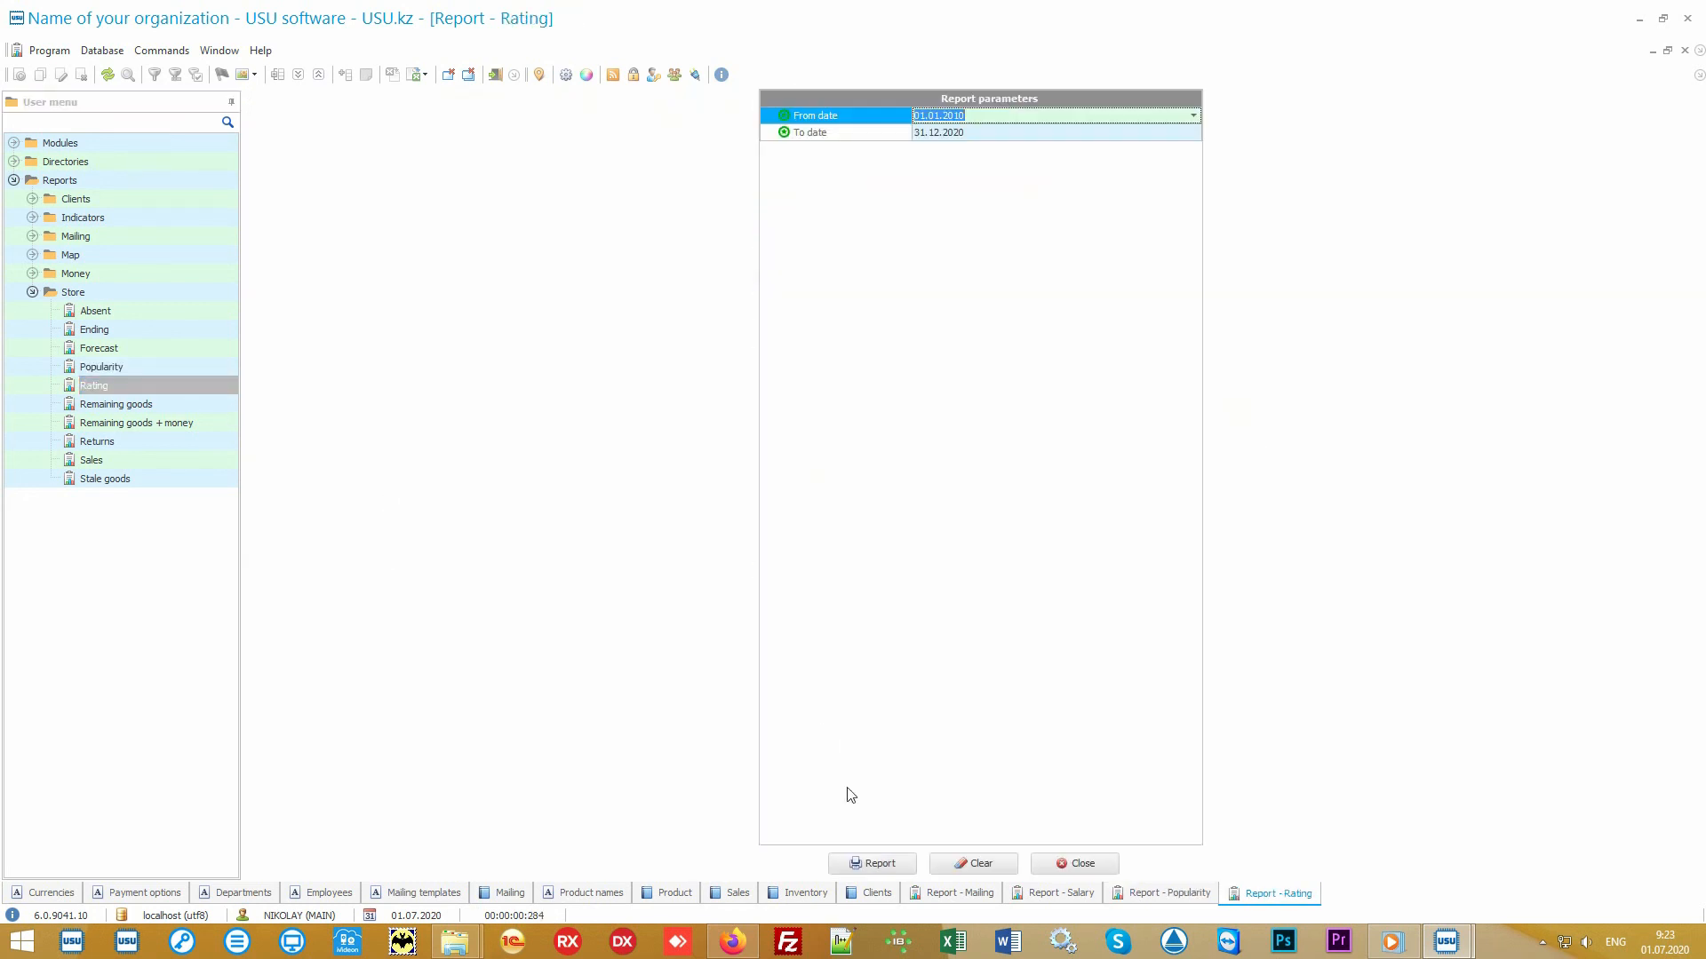
{"action": "left_click", "coordinate": [871, 863]}
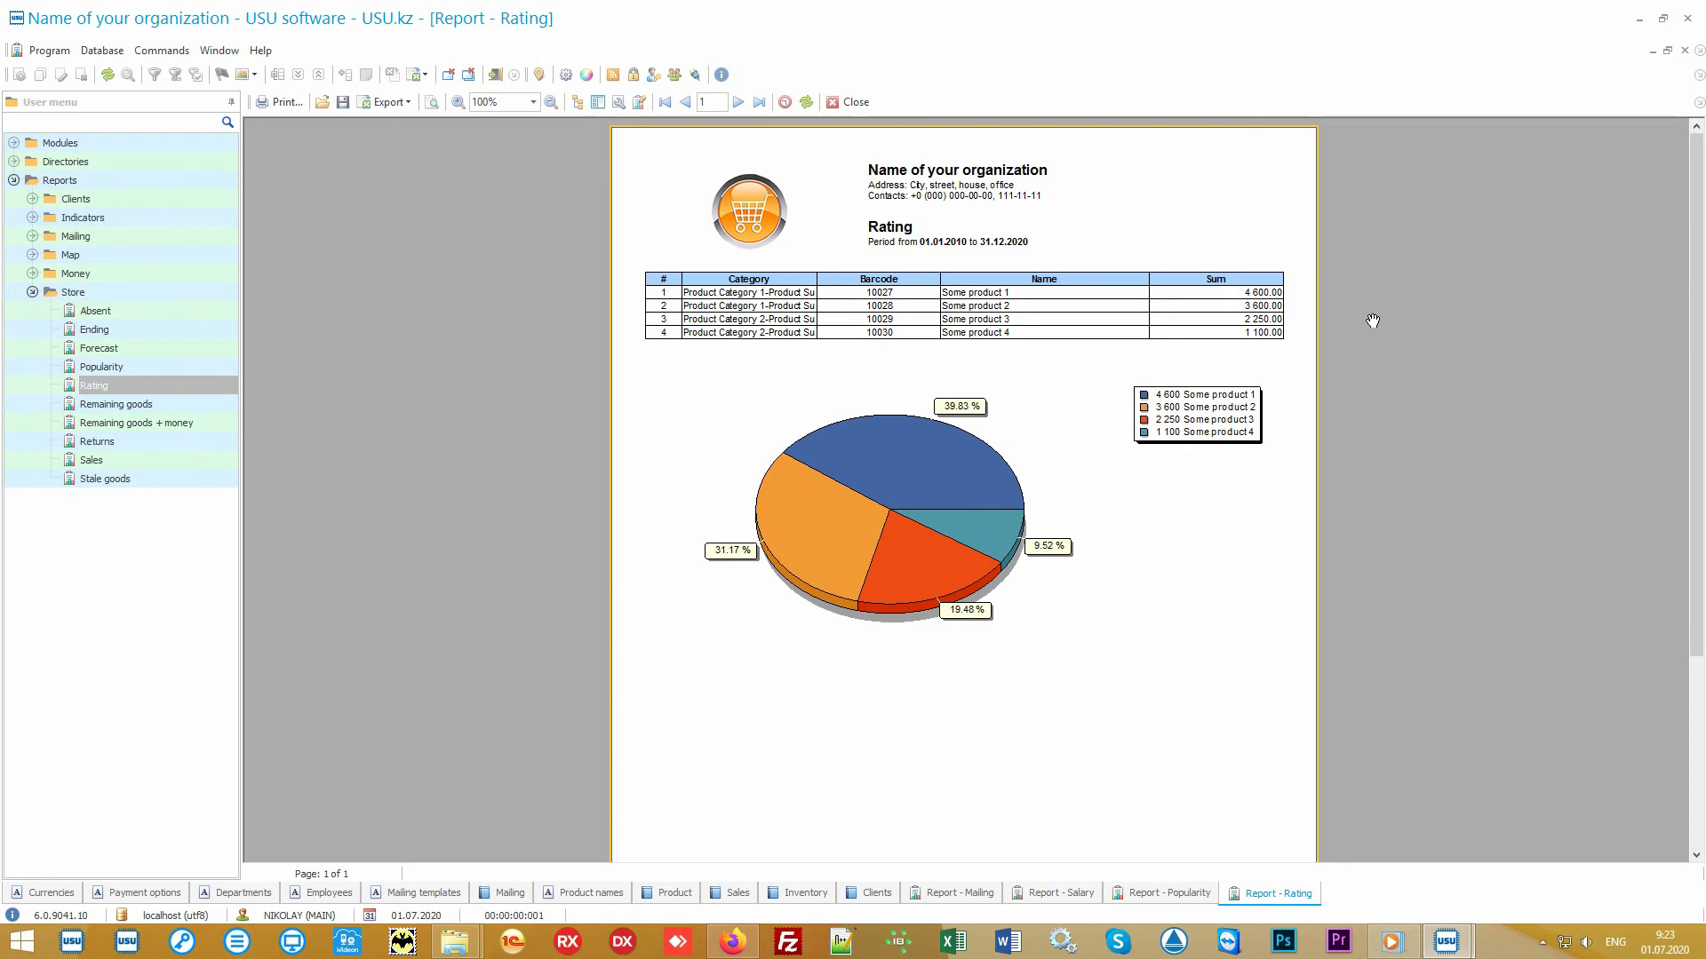
{"action": "left_click", "coordinate": [1158, 893]}
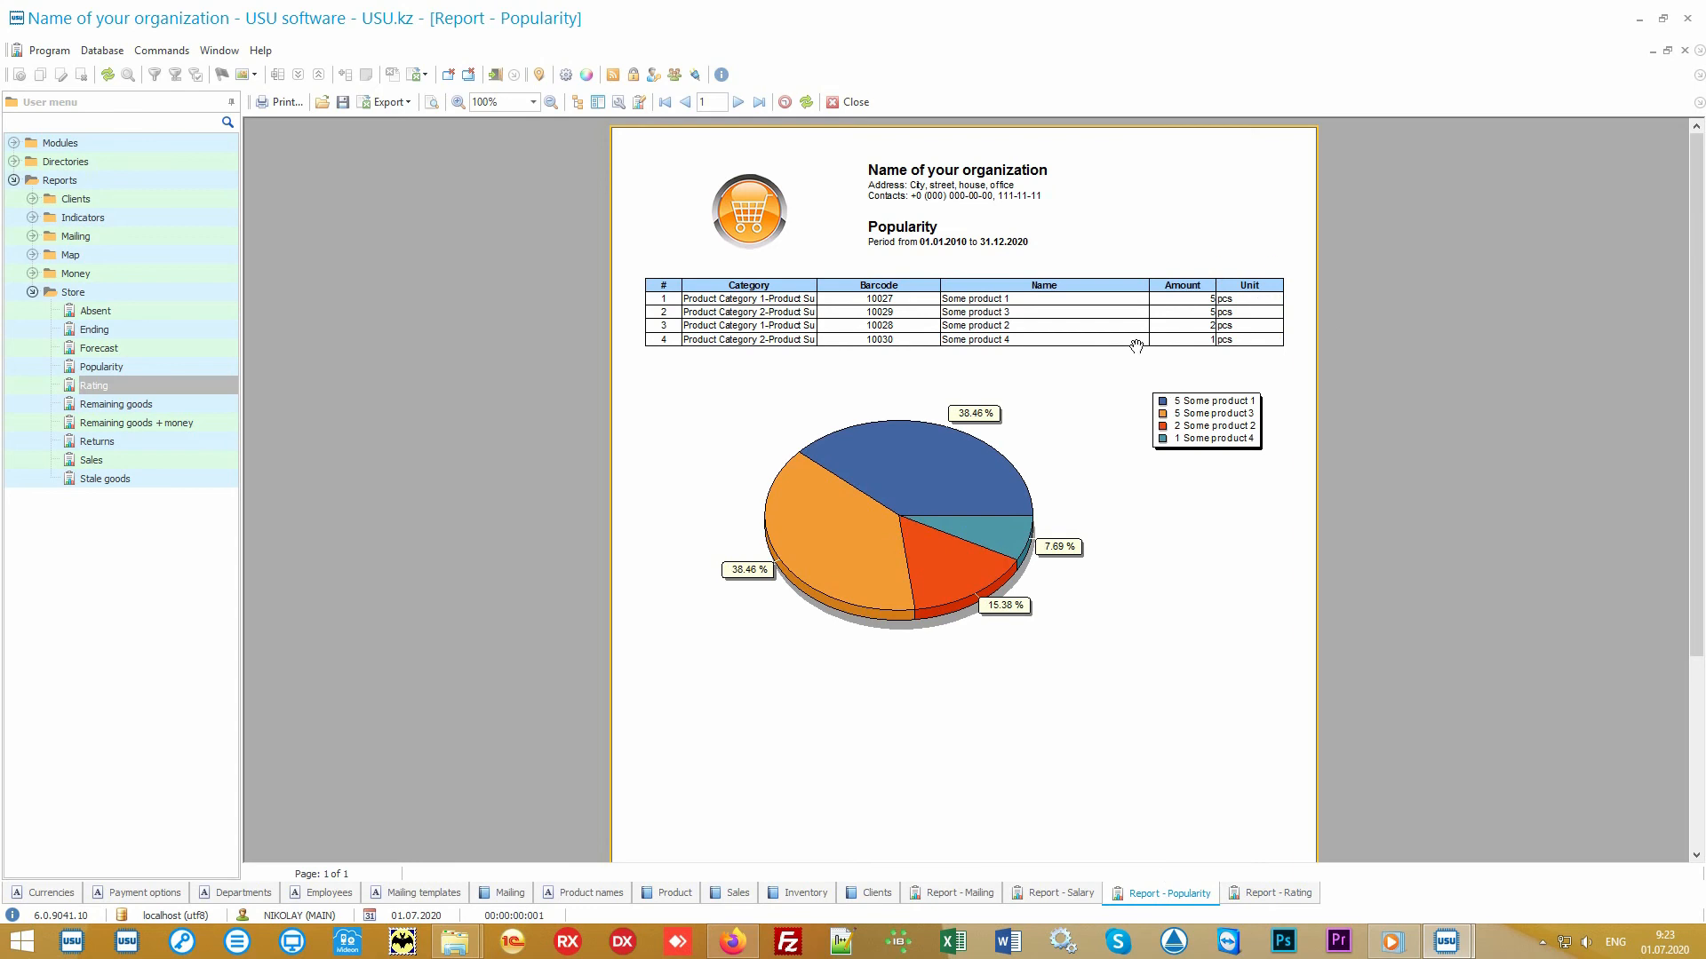
{"action": "left_click", "coordinate": [1249, 899]}
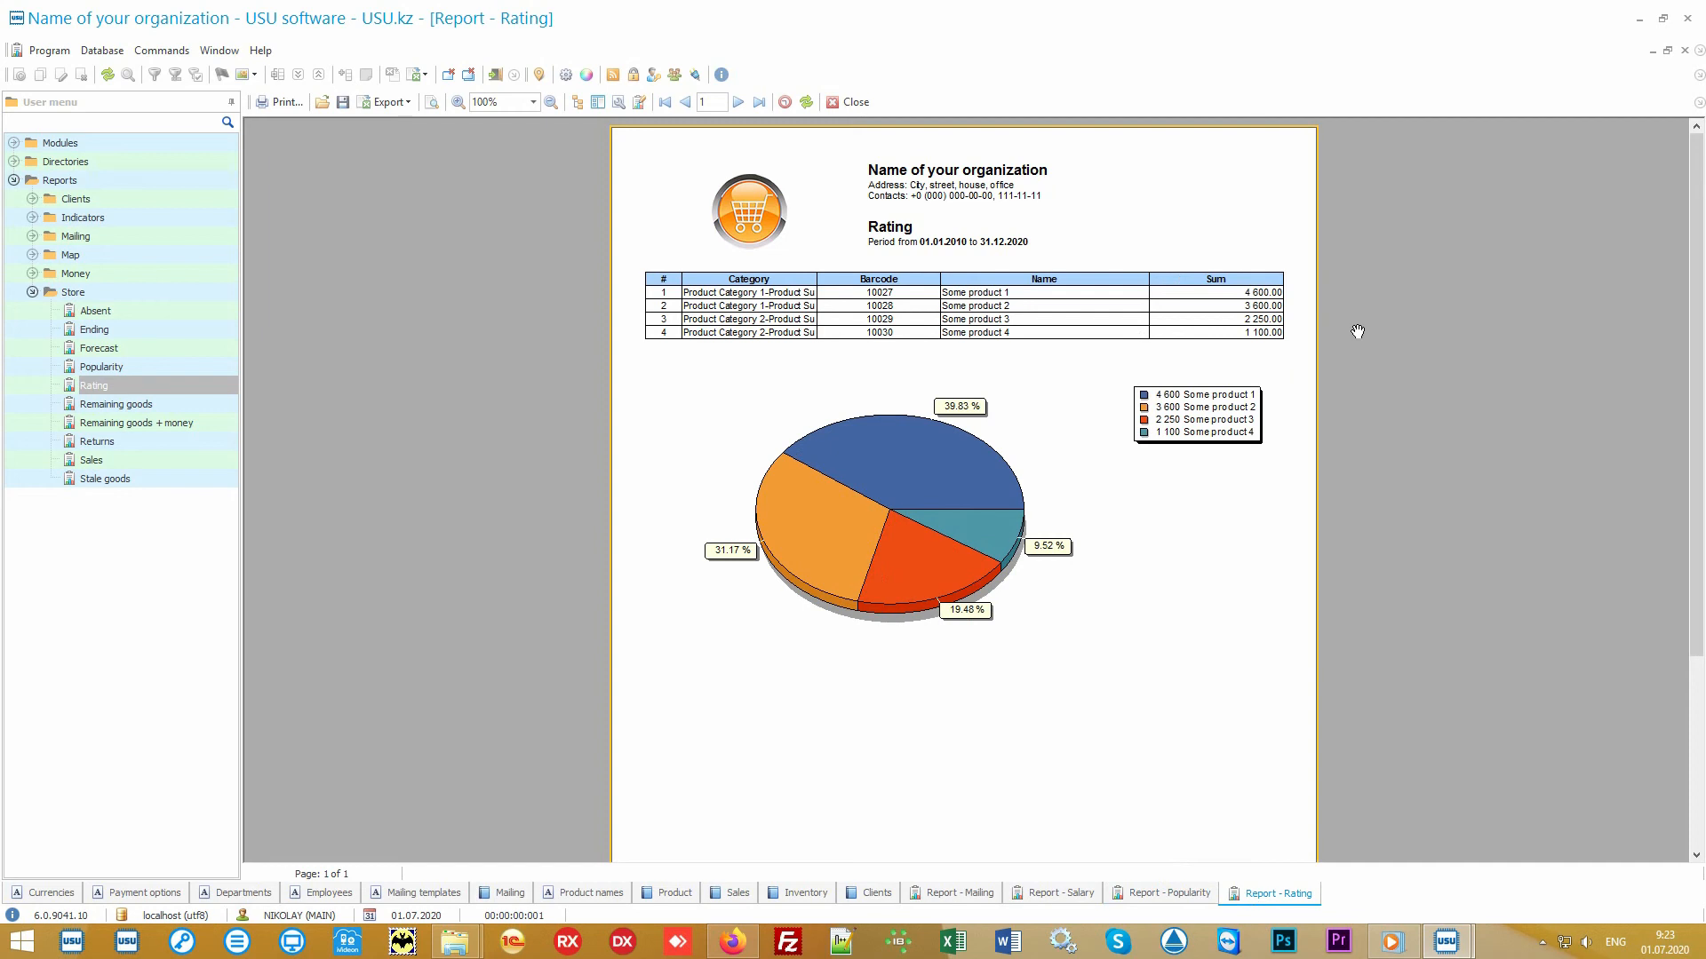
- Generate the Store Sales report for the default date range
{"action": "left_click", "coordinate": [156, 458]}
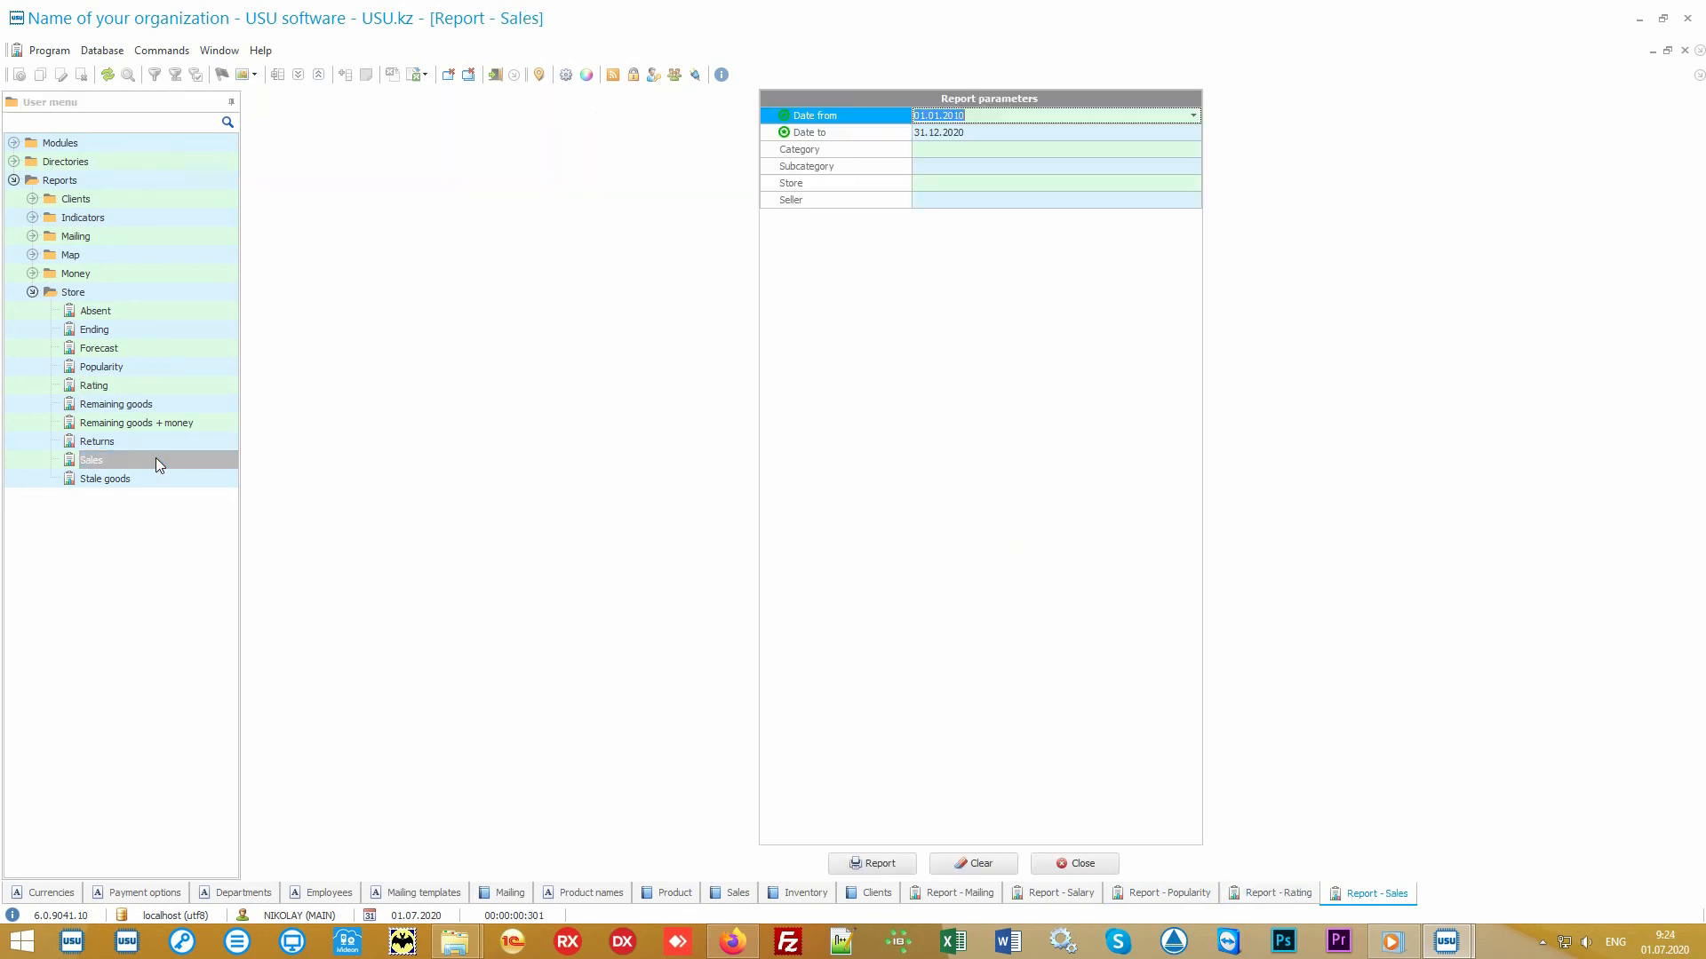
{"action": "left_click", "coordinate": [875, 860]}
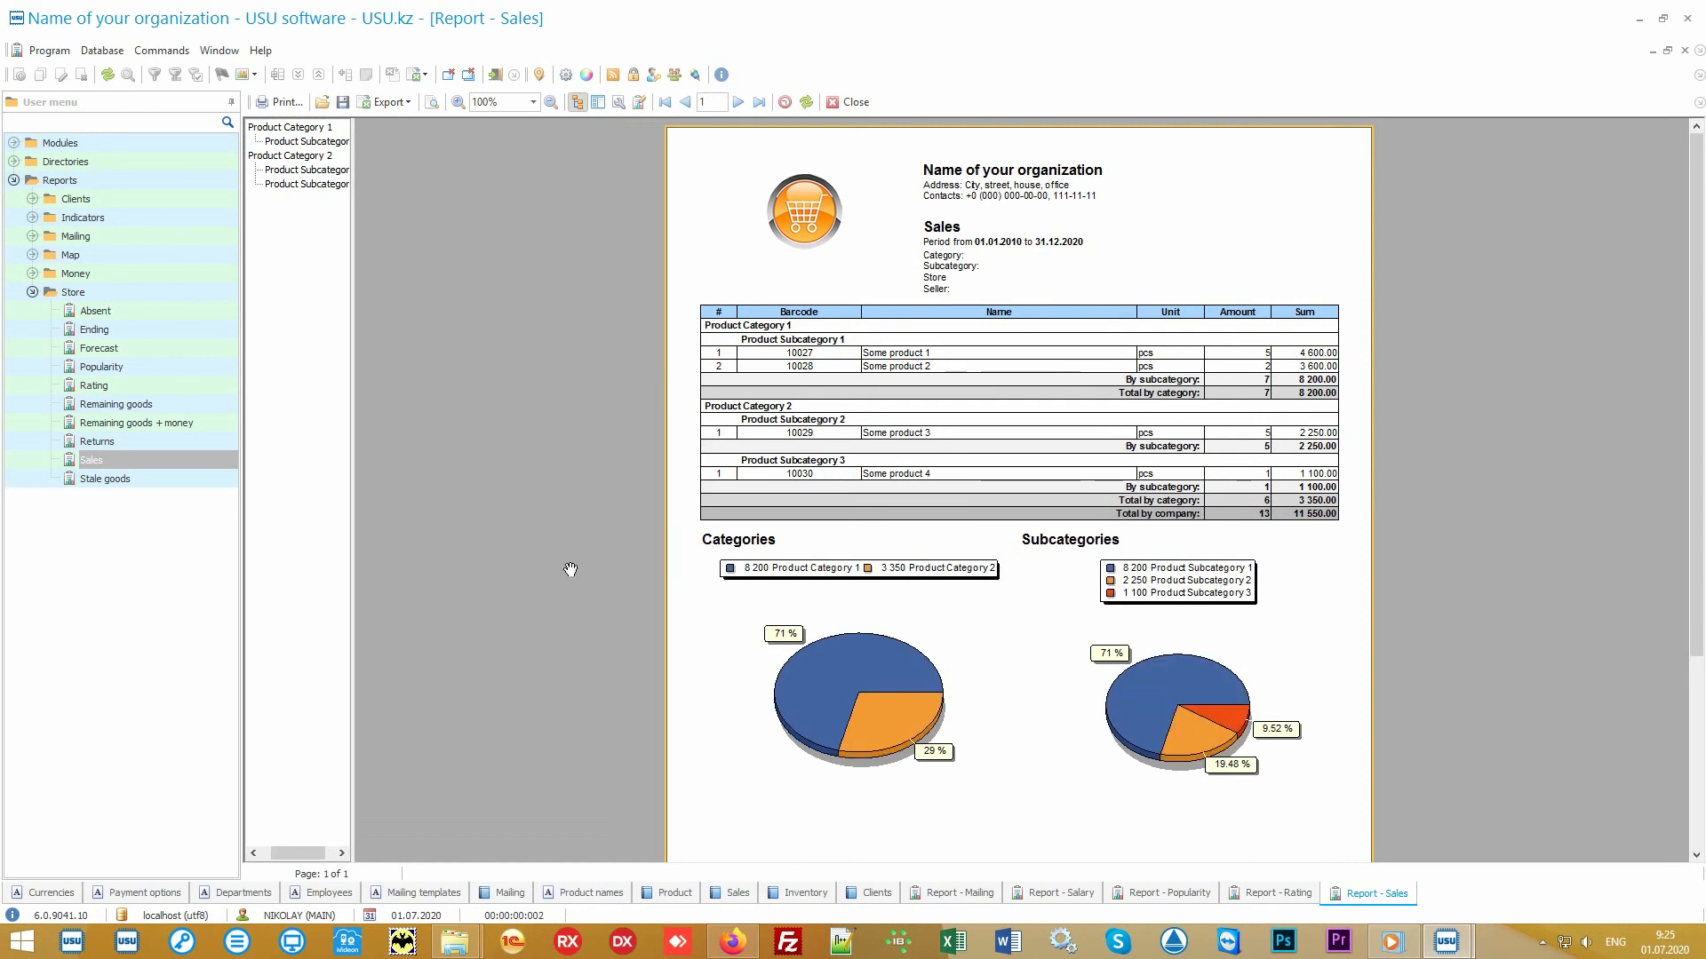
- Generate the Sales report for the period 01.07.2020 to 05.07.2020
{"action": "double_click", "coordinate": [173, 459]}
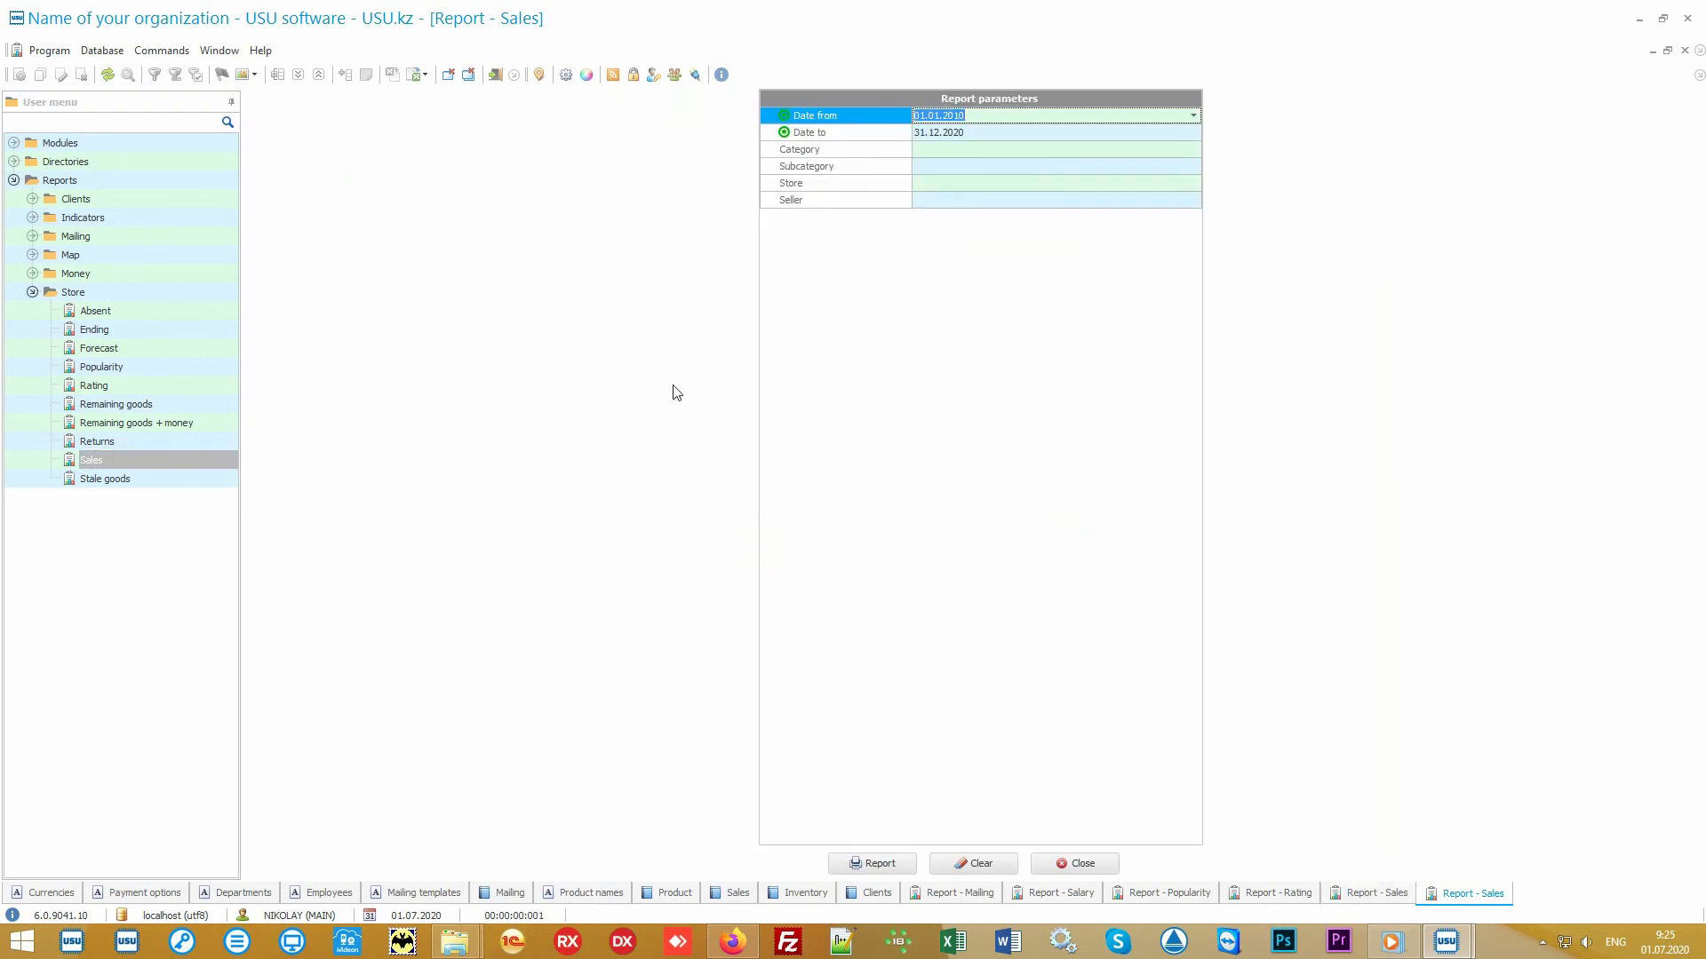
{"action": "key", "text": "Delete"}
{"action": "key", "text": "Tab"}
{"action": "key", "text": "Delete"}
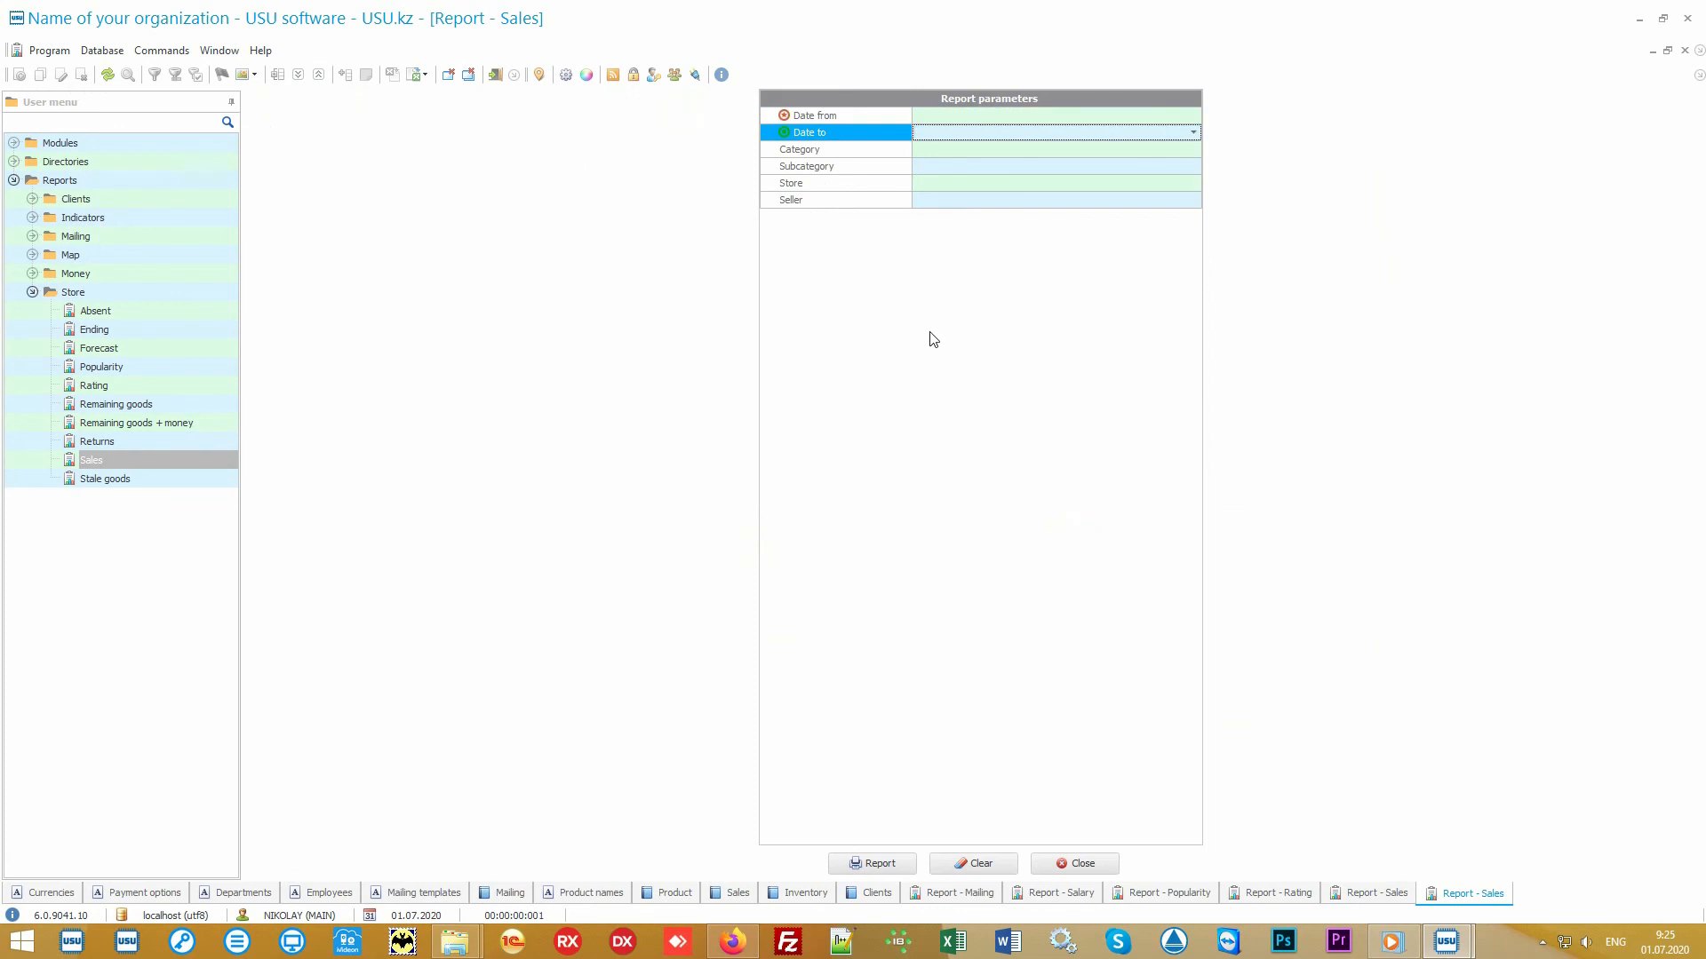
{"action": "key", "text": "shift+Tab"}
{"action": "left_click", "coordinate": [1195, 115]}
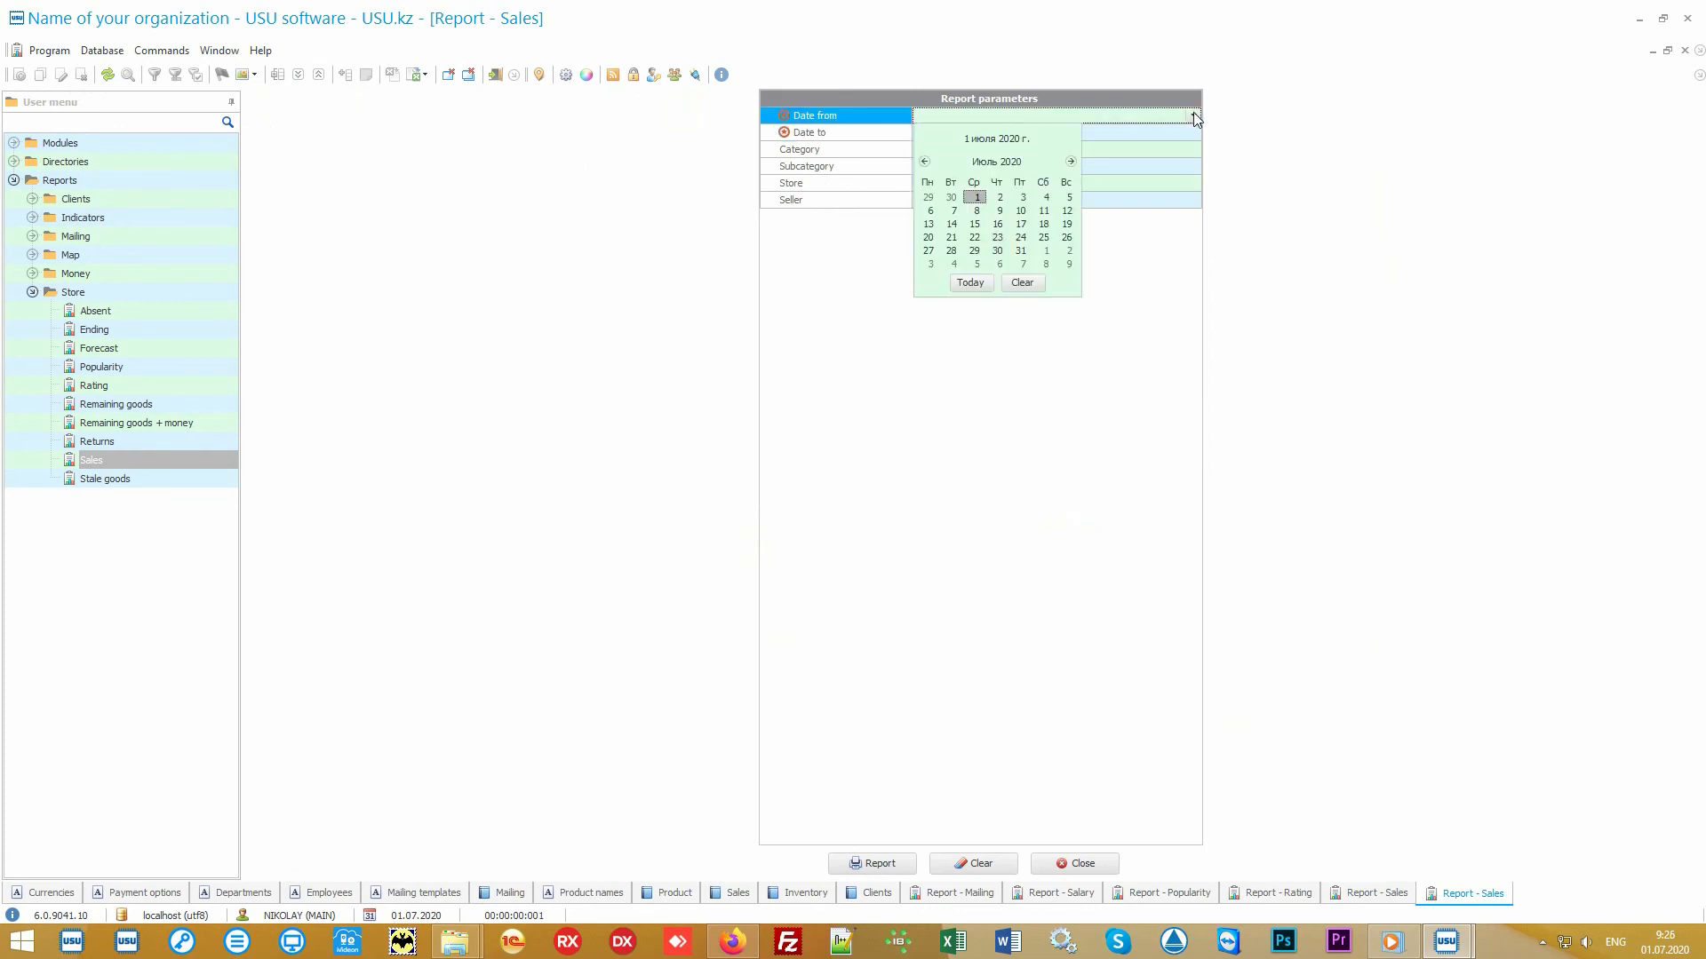
{"action": "left_click", "coordinate": [973, 284]}
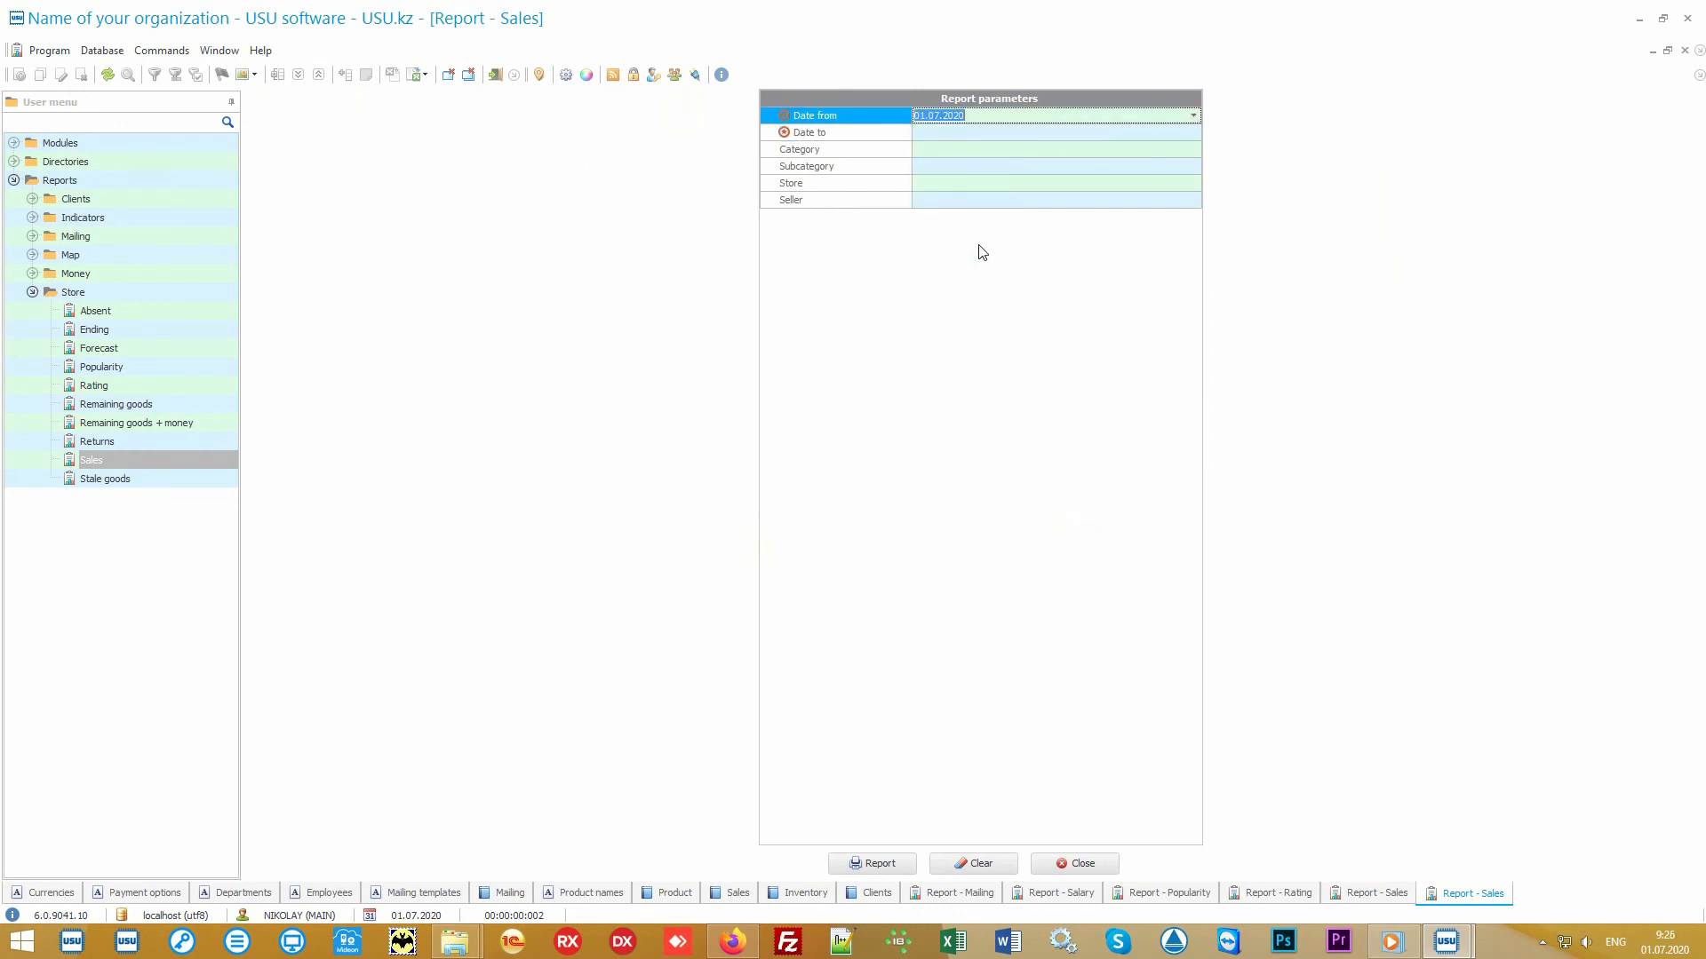
{"action": "left_click", "coordinate": [968, 135]}
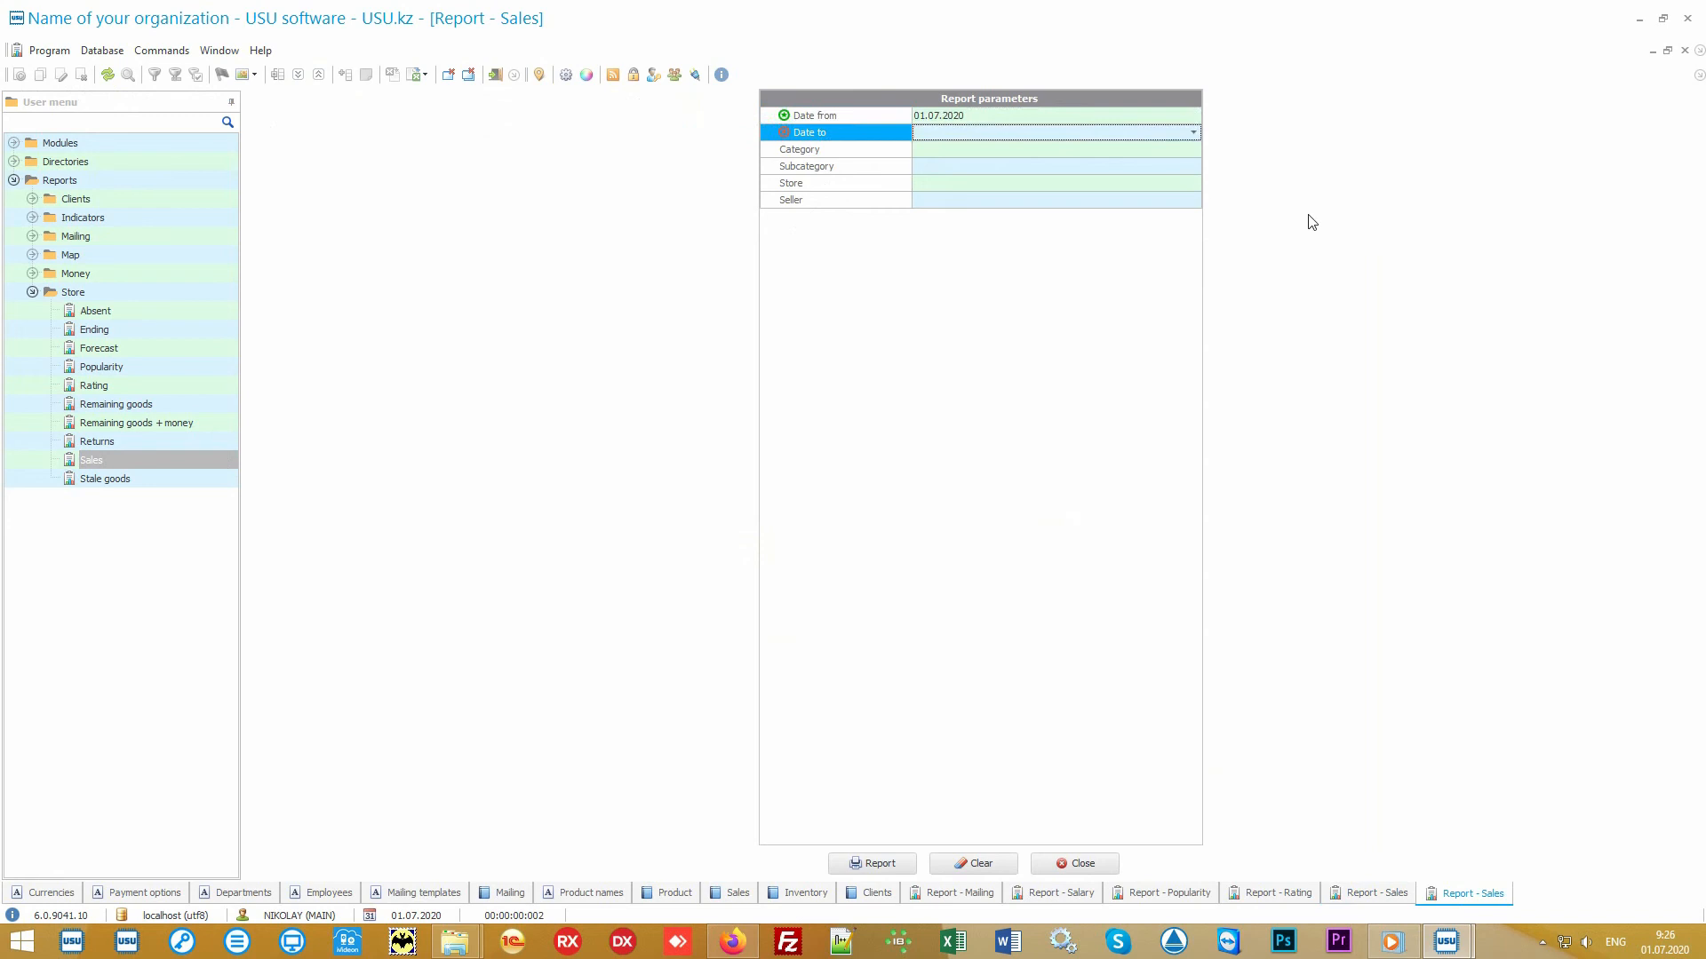
{"action": "type", "text": "05.07.2020"}
{"action": "key", "text": "Tab"}
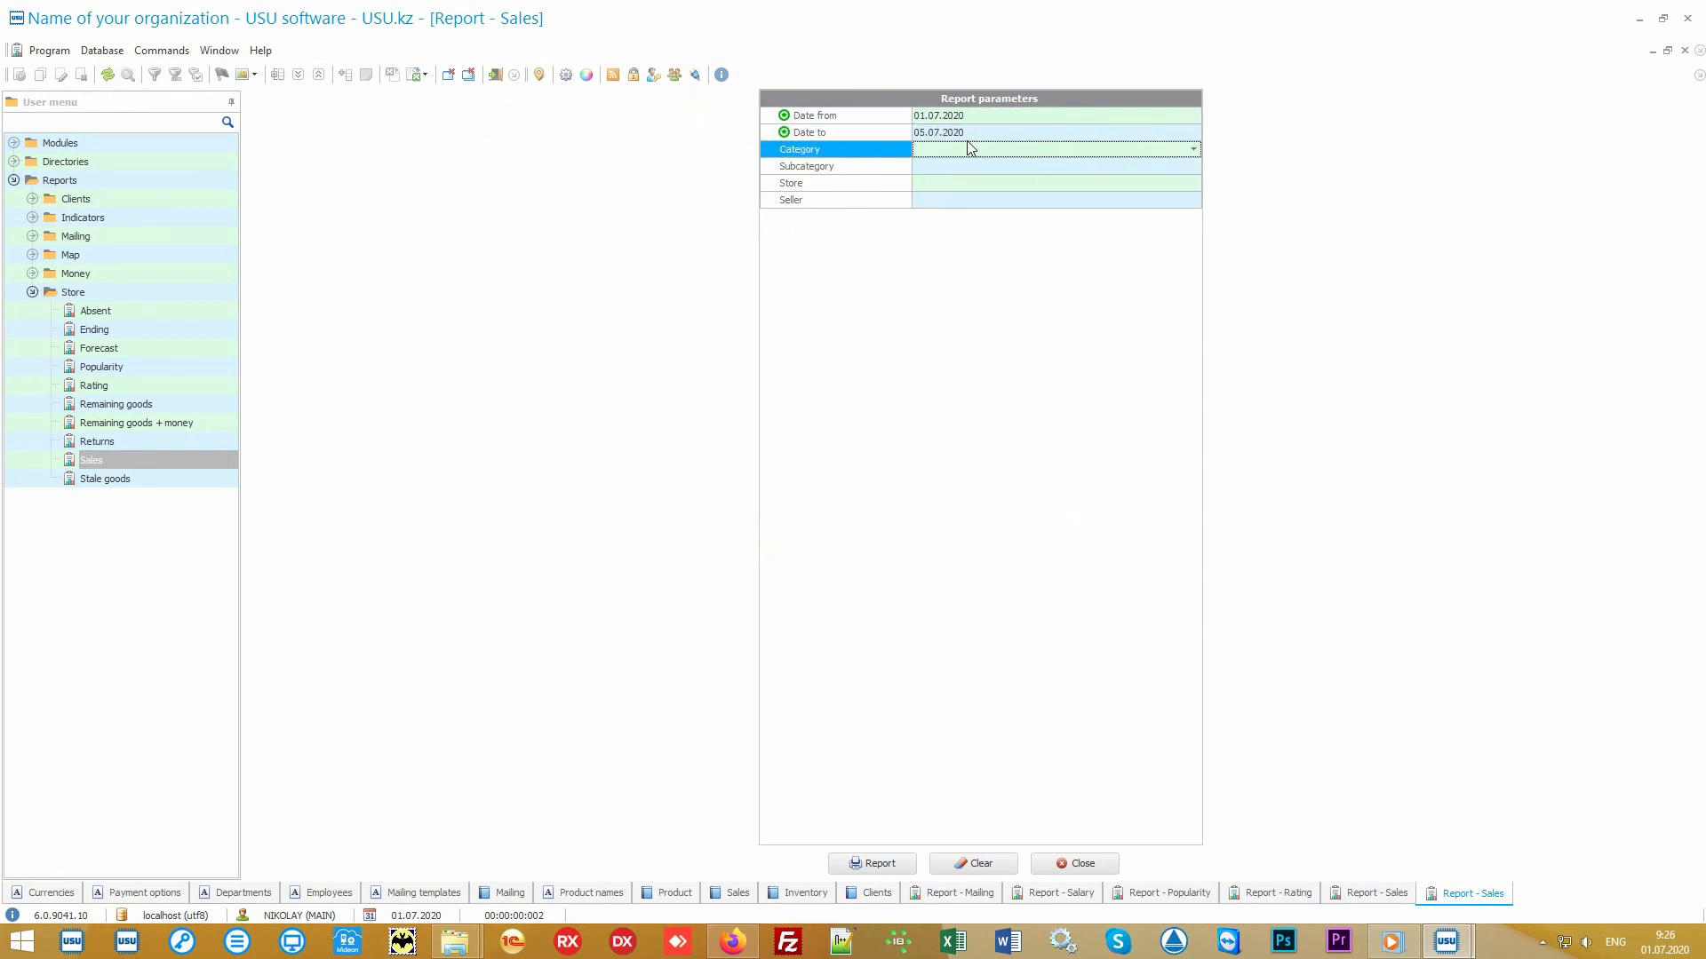
{"action": "left_click", "coordinate": [883, 864]}
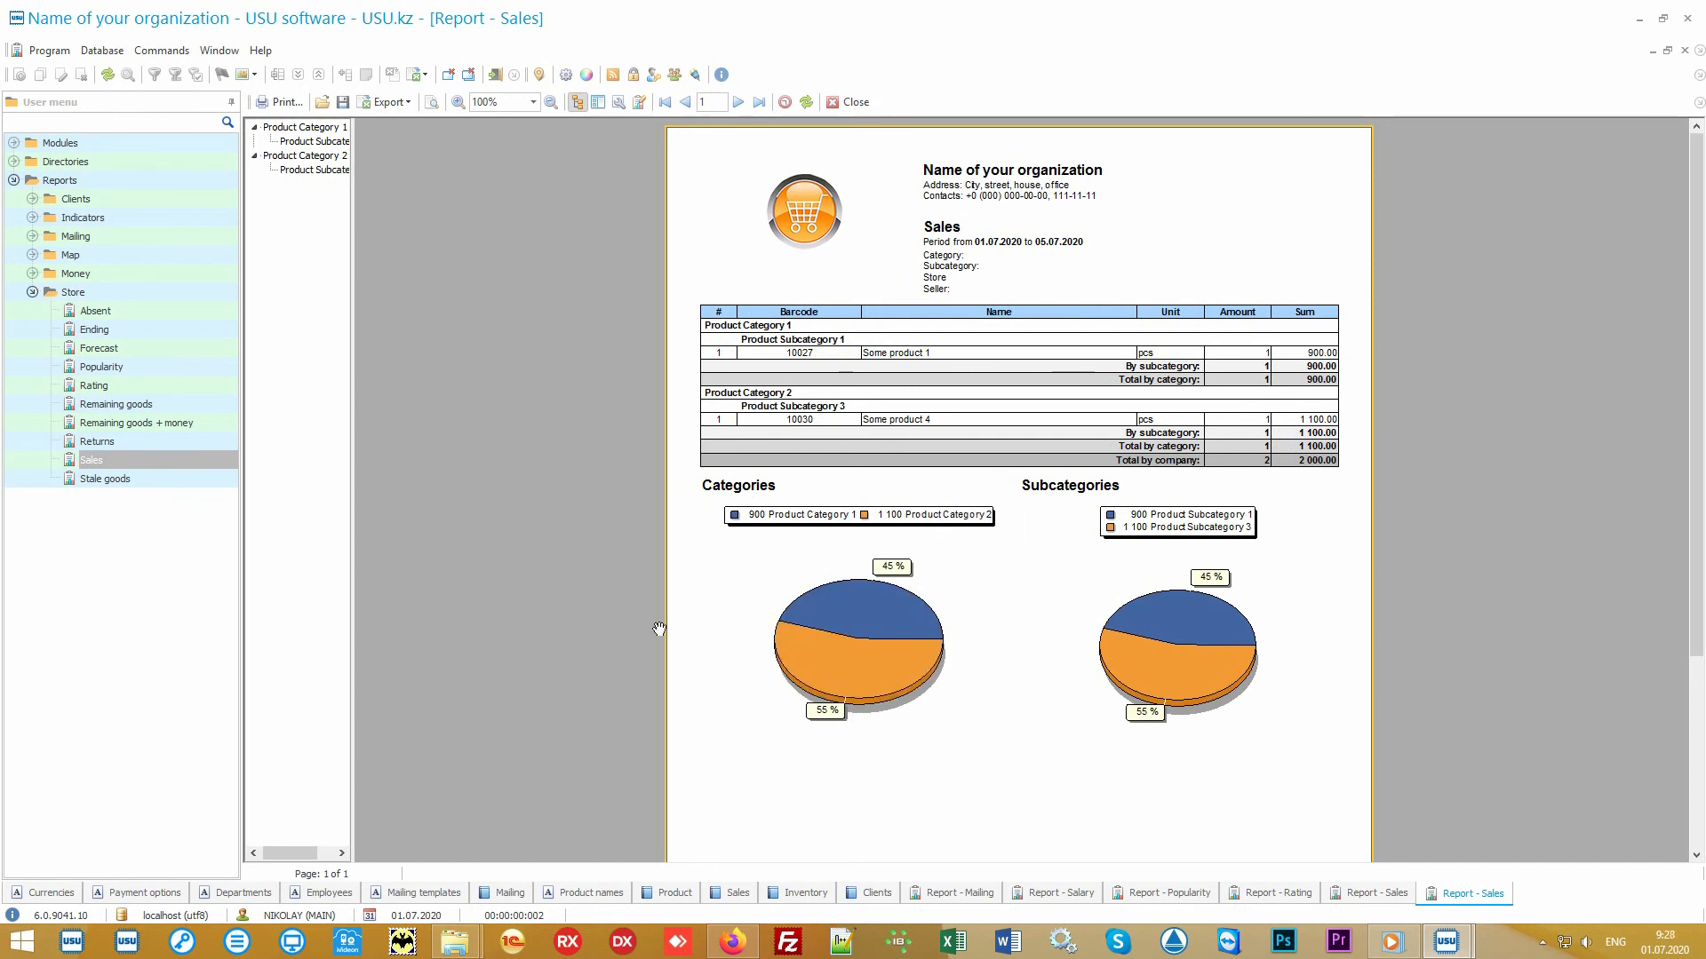
{"action": "left_click", "coordinate": [131, 295]}
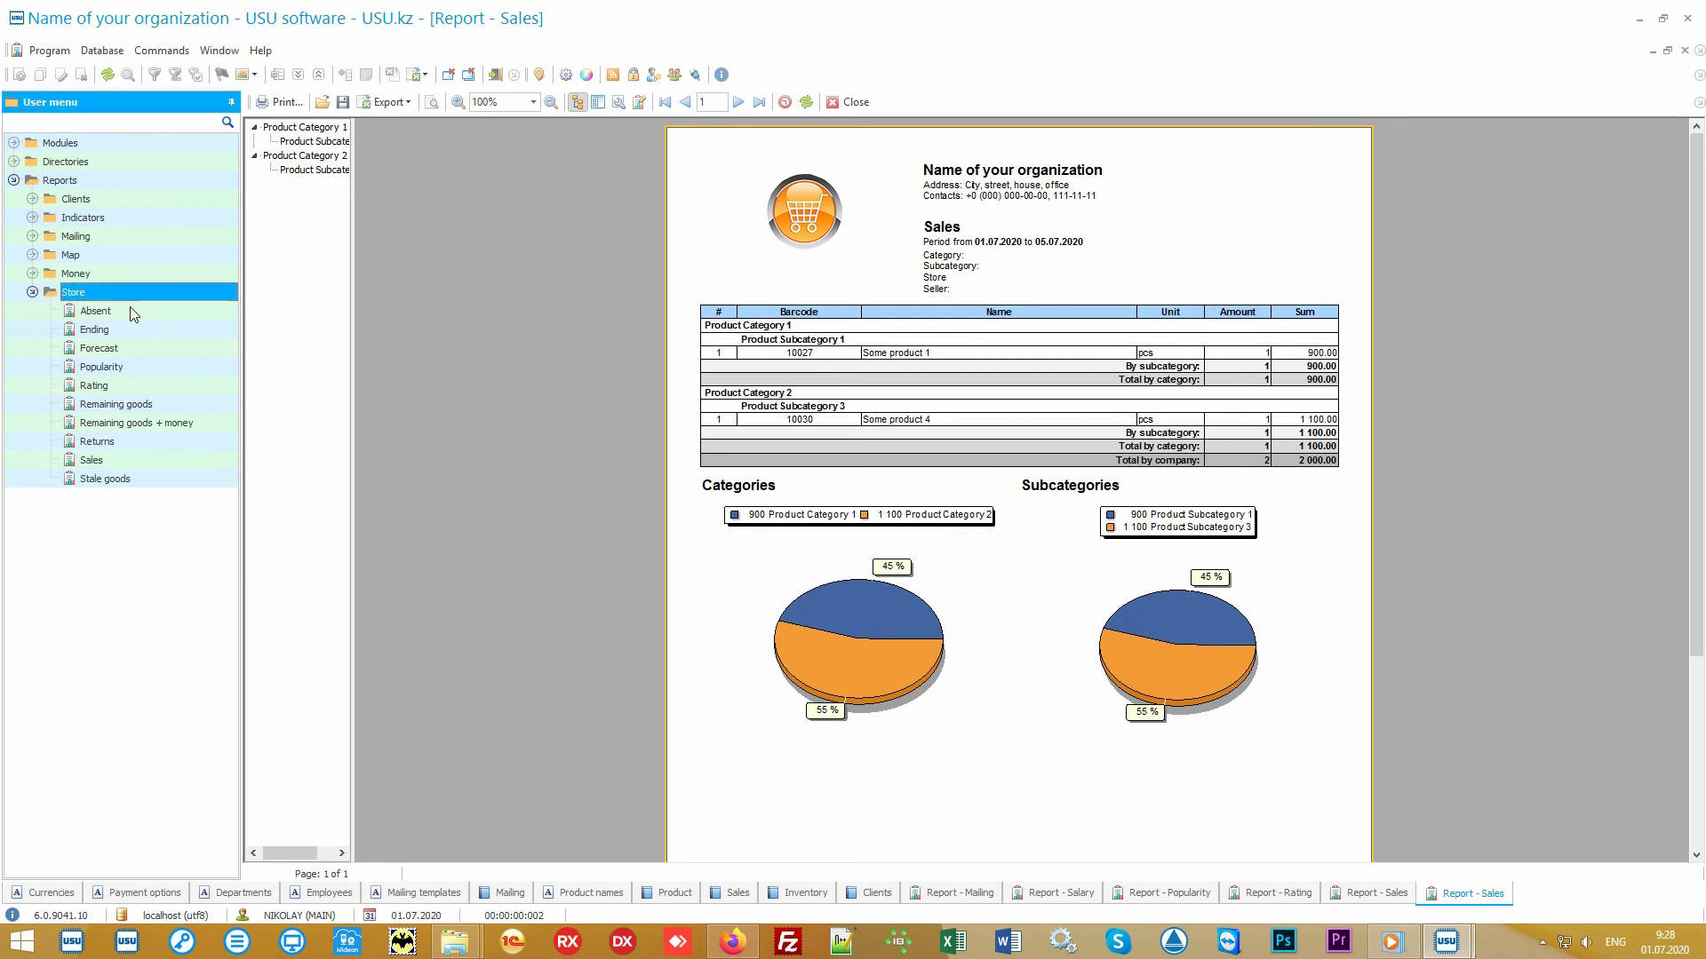
{"action": "key", "text": "Down"}
{"action": "key", "text": "Down"}
{"action": "key", "text": "Down"}
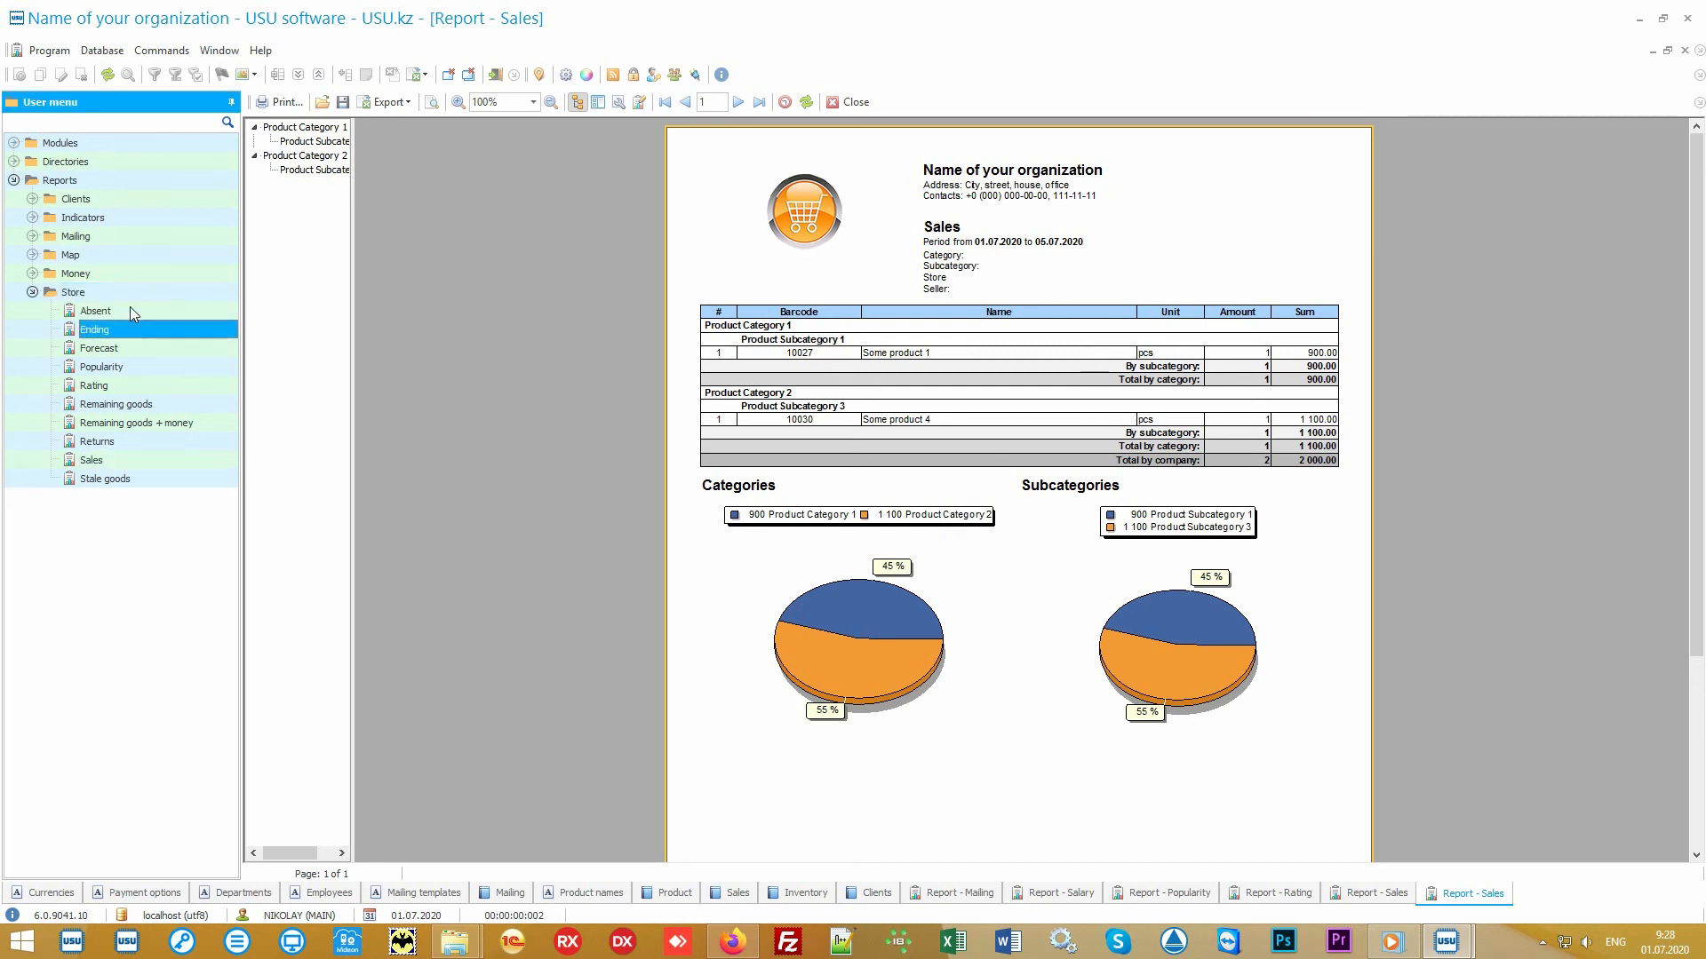
{"action": "key", "text": "Down"}
{"action": "key", "text": "Down"}
{"action": "key", "text": "Down"}
{"action": "key", "text": "Down"}
{"action": "key", "text": "Down"}
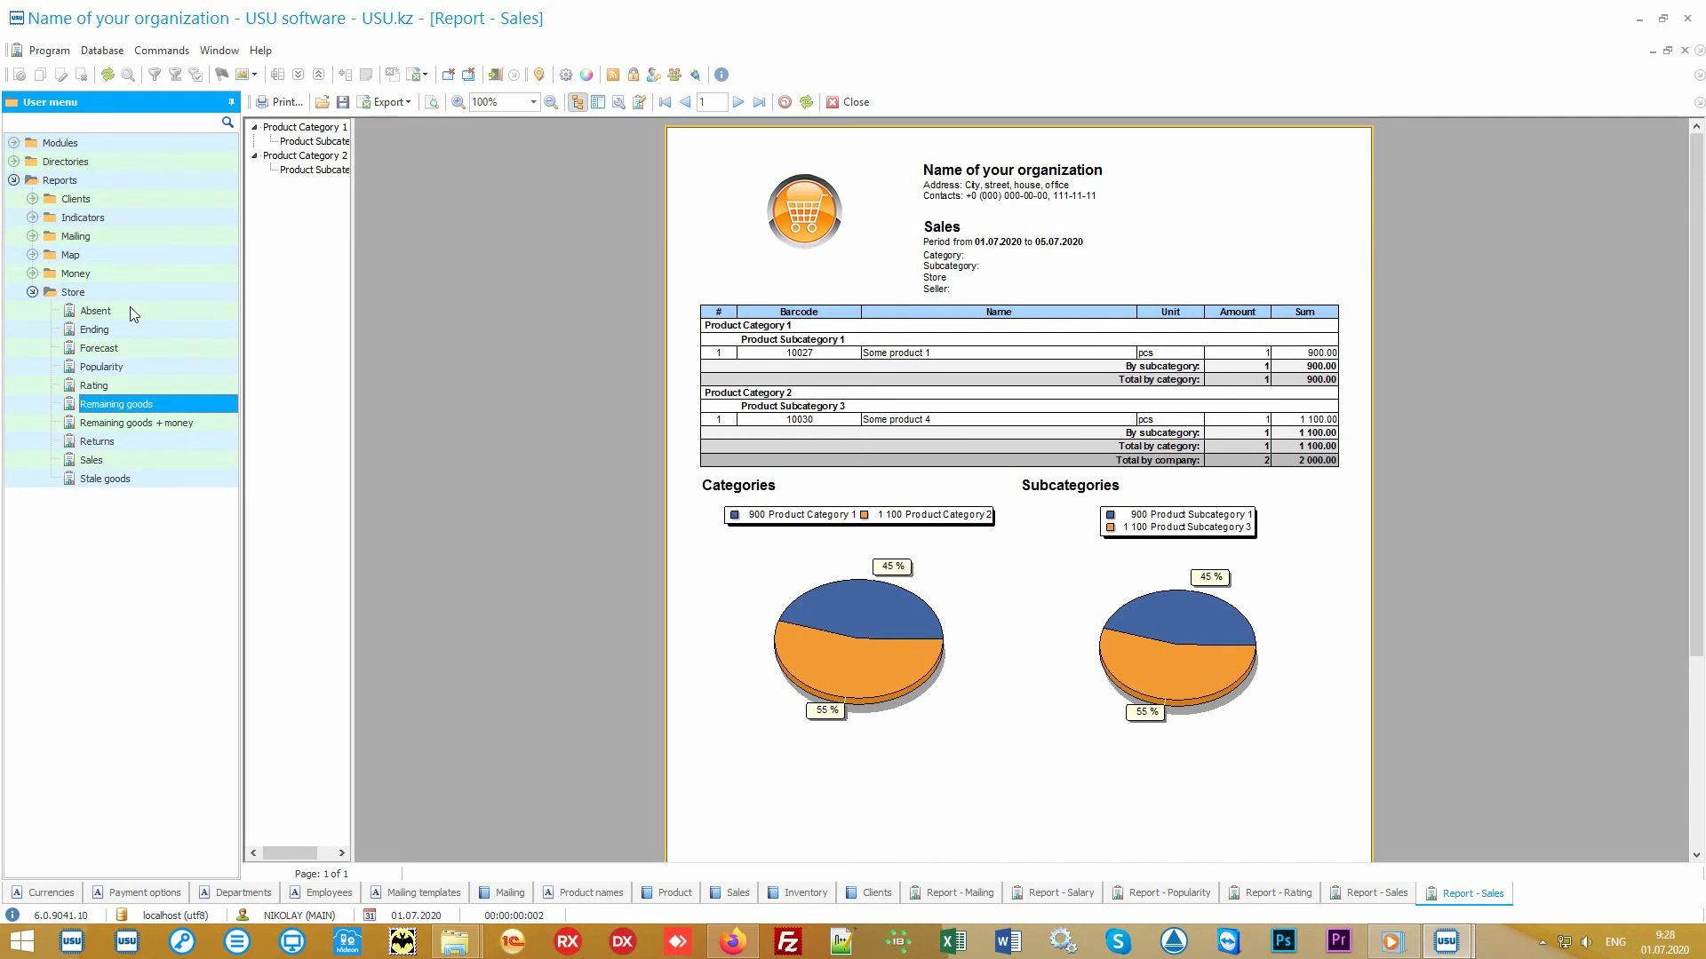
{"action": "key", "text": "Down"}
{"action": "key", "text": "Down"}
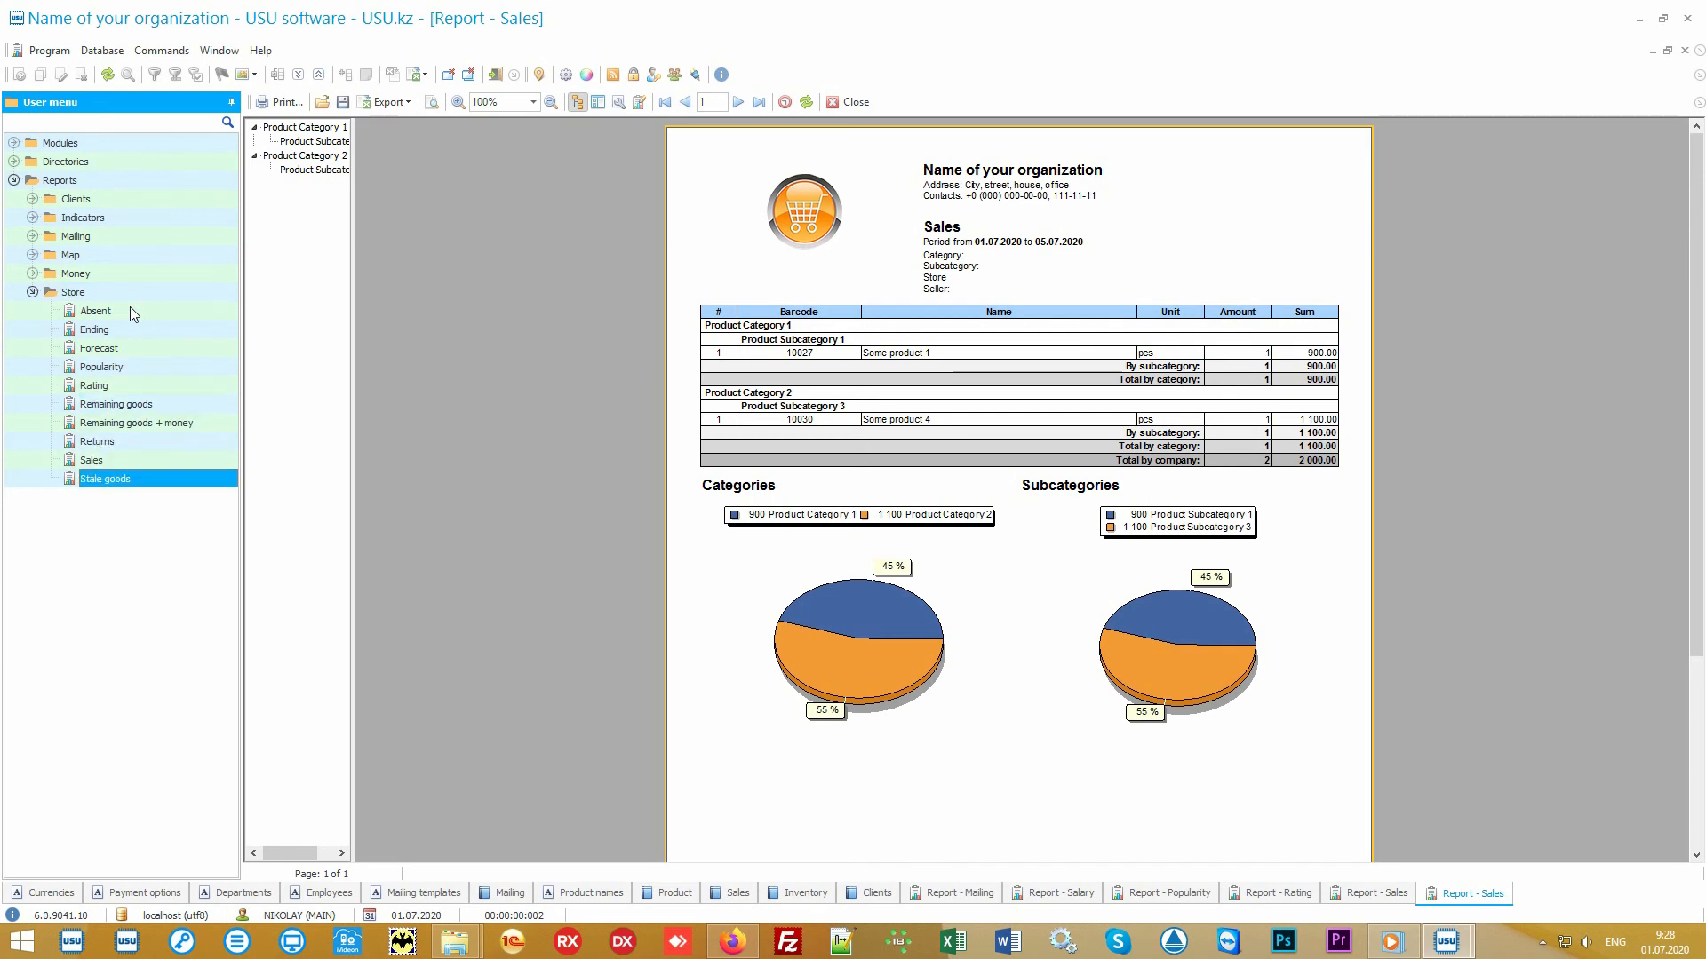
{"action": "left_click", "coordinate": [34, 273]}
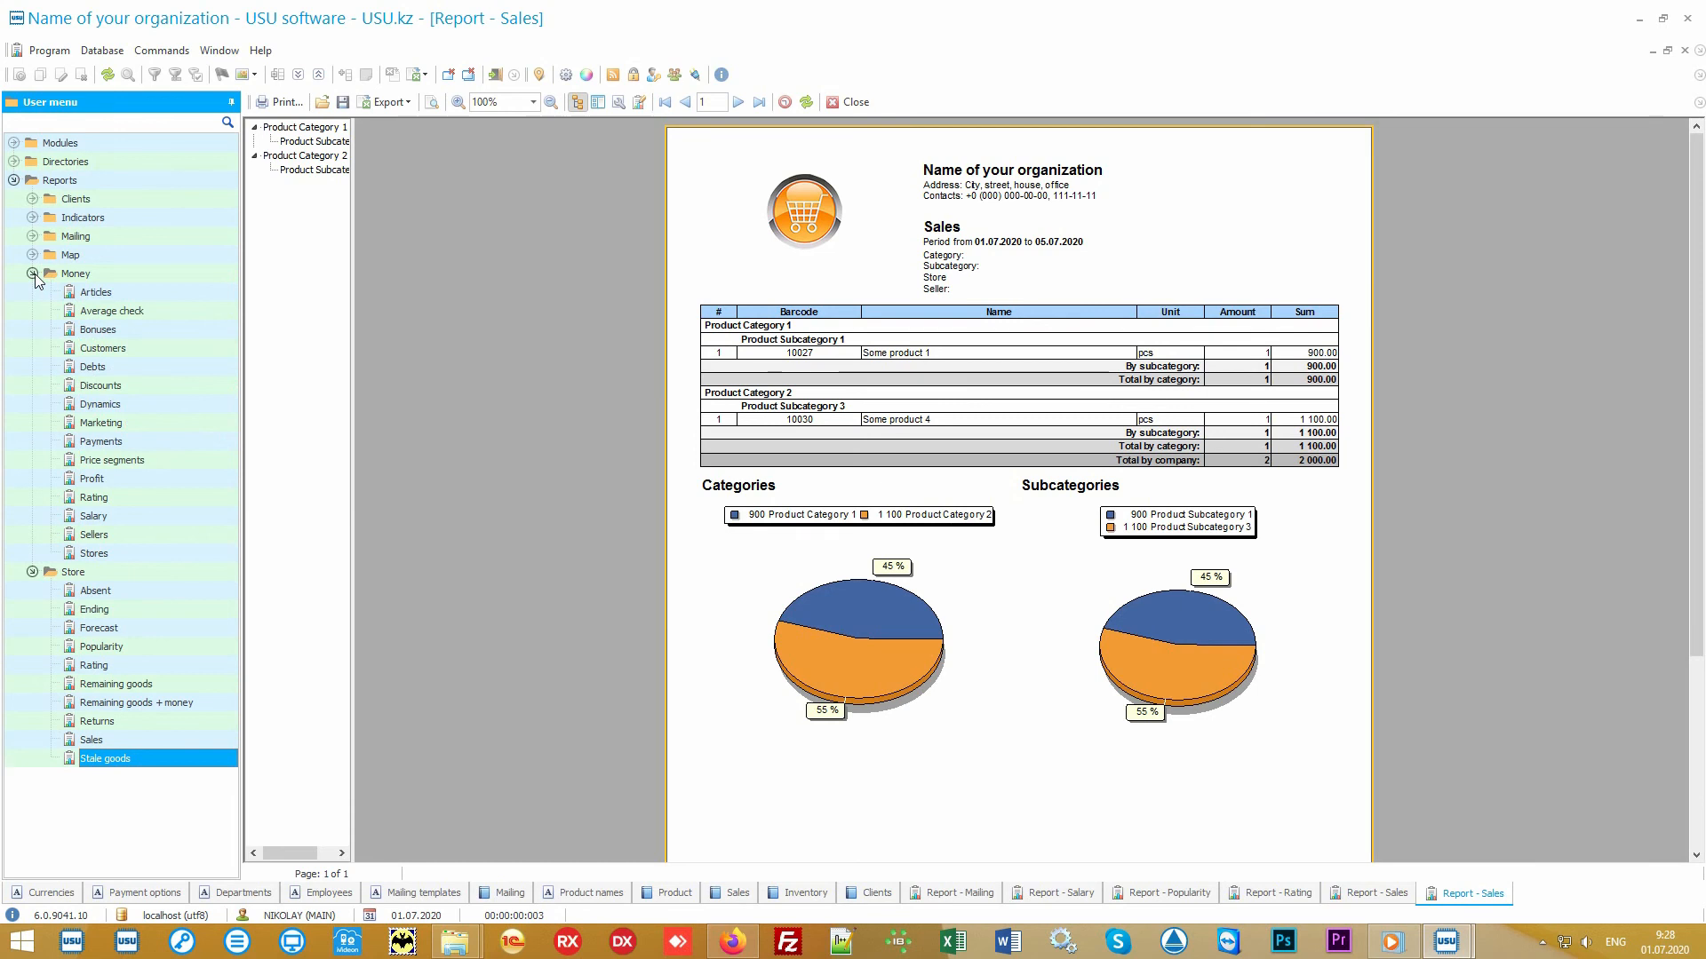
{"action": "left_click", "coordinate": [33, 273]}
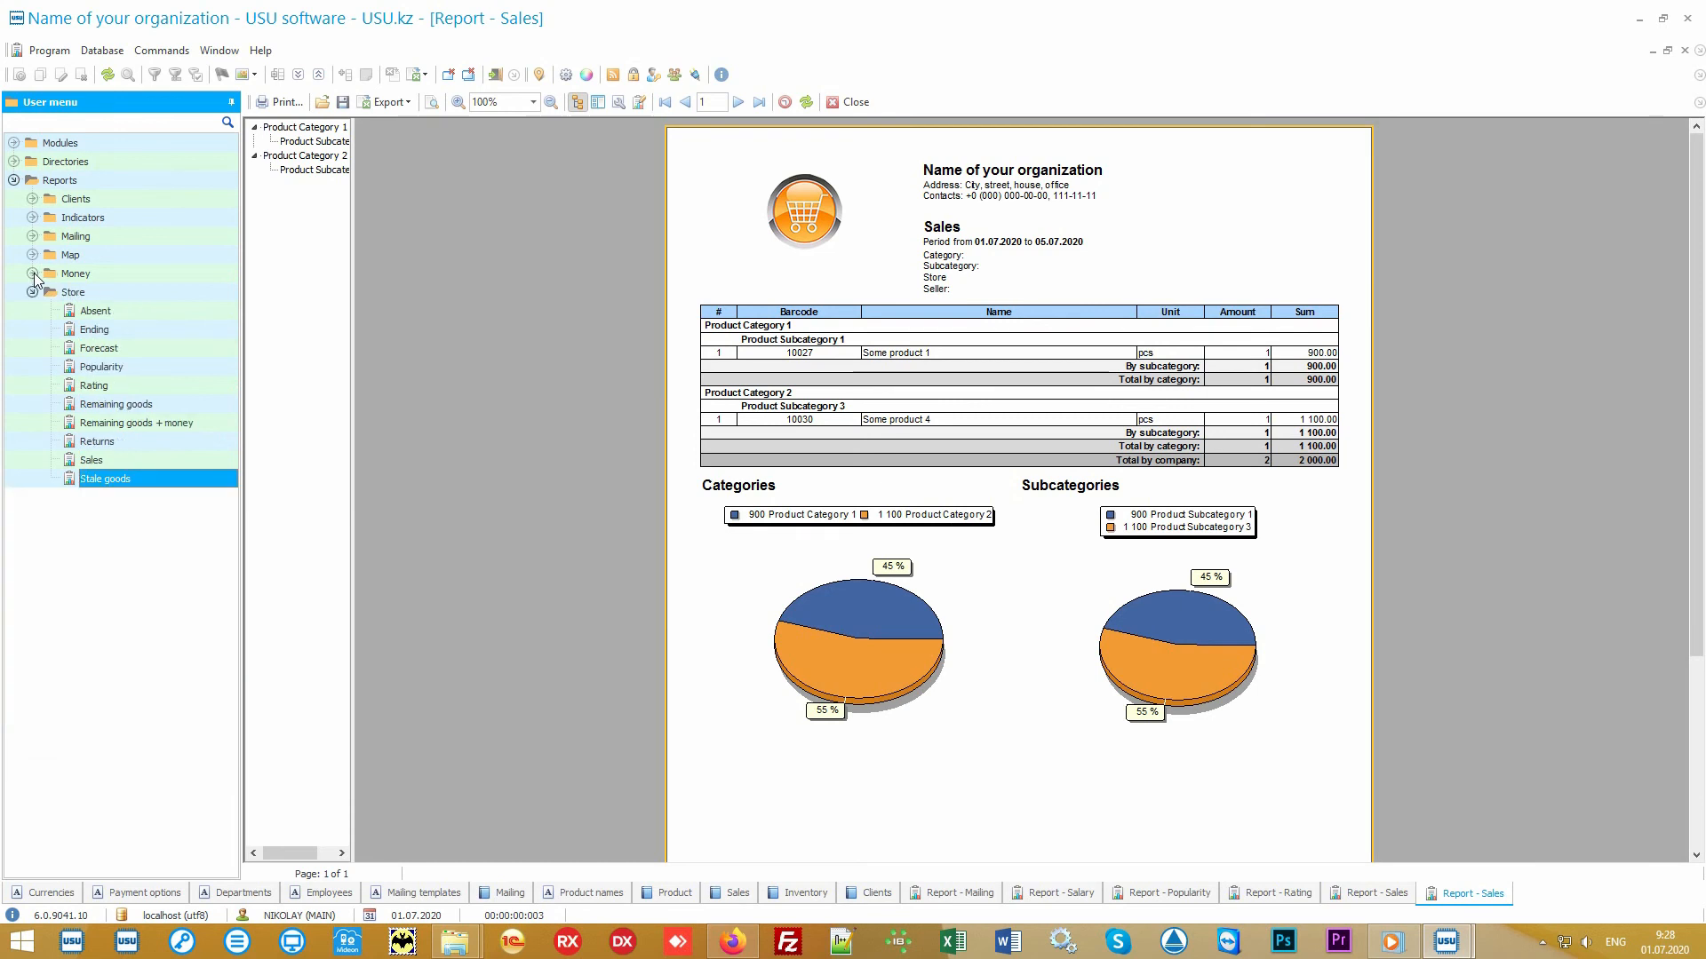
{"action": "left_click", "coordinate": [110, 293]}
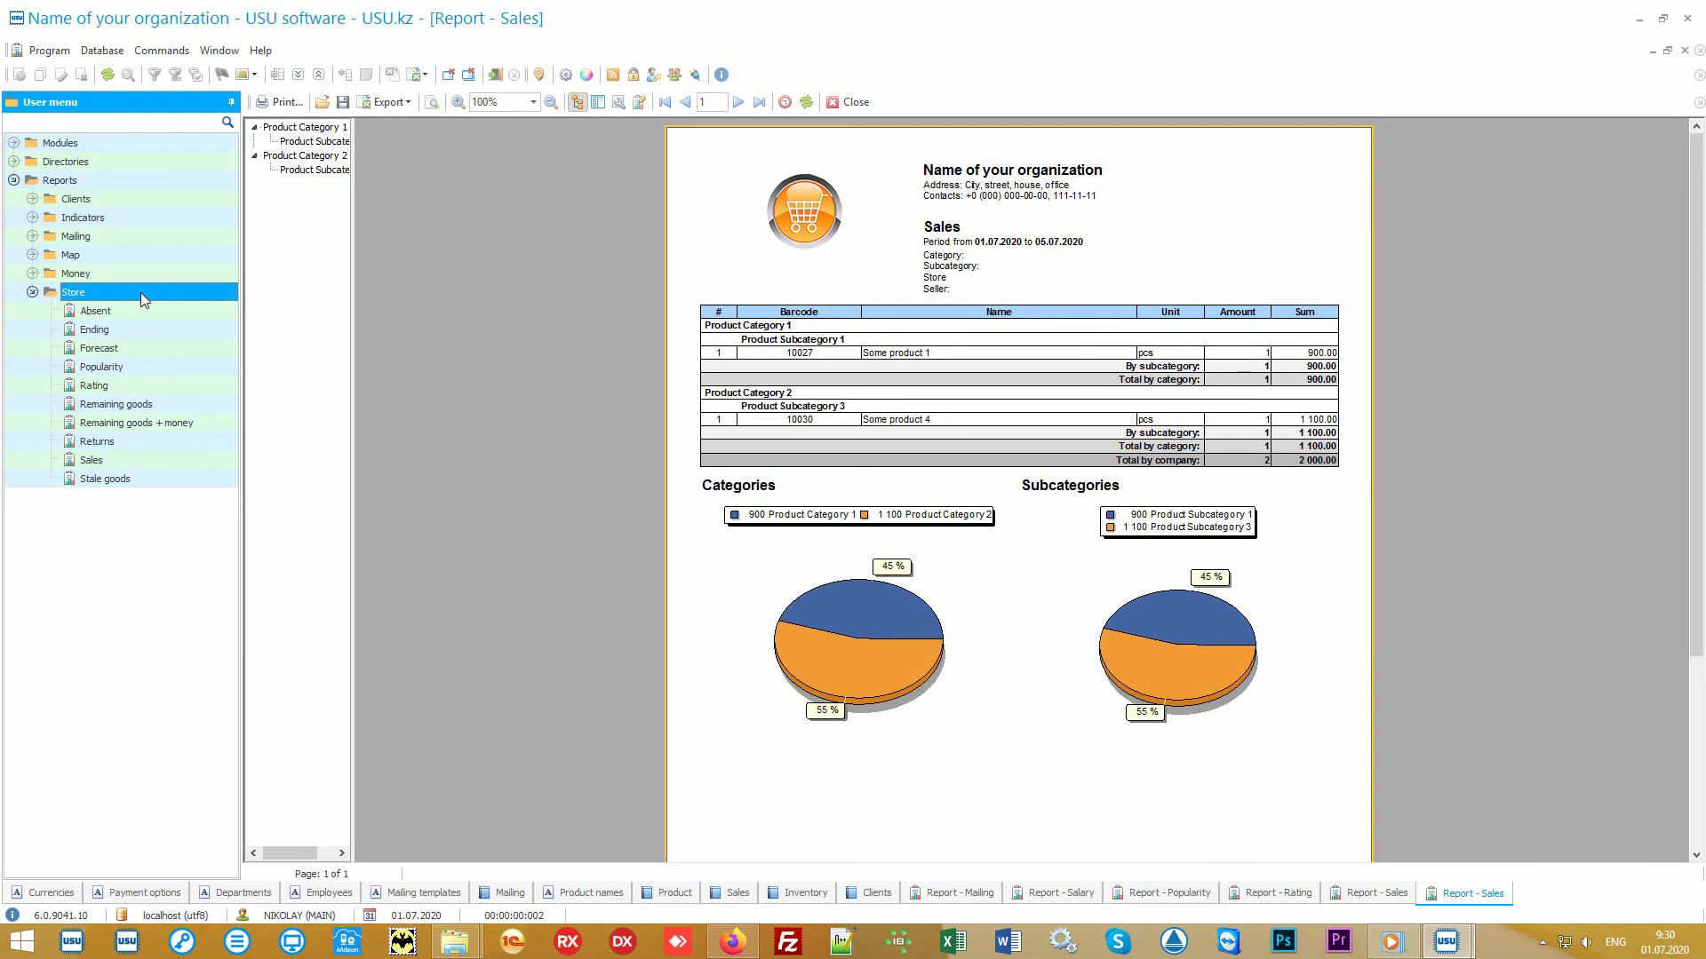
- Open the Sales report parameters and review the Category, Subcategory, Store and Seller filter fields
{"action": "double_click", "coordinate": [142, 456]}
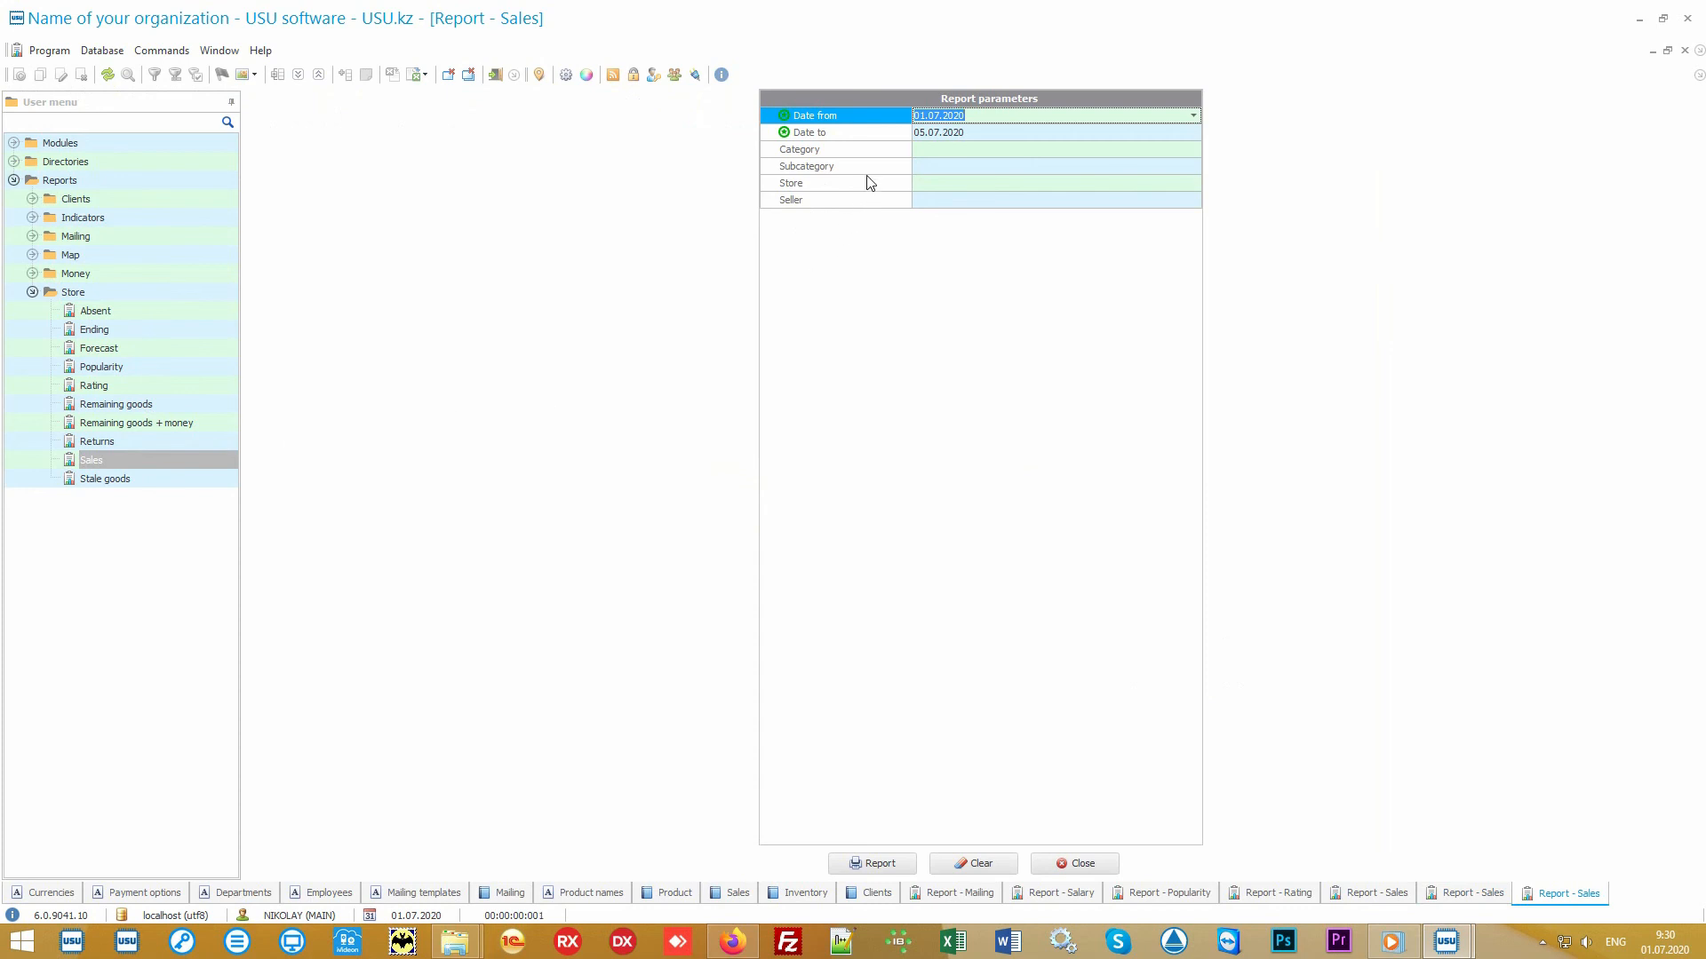
{"action": "left_click", "coordinate": [879, 135]}
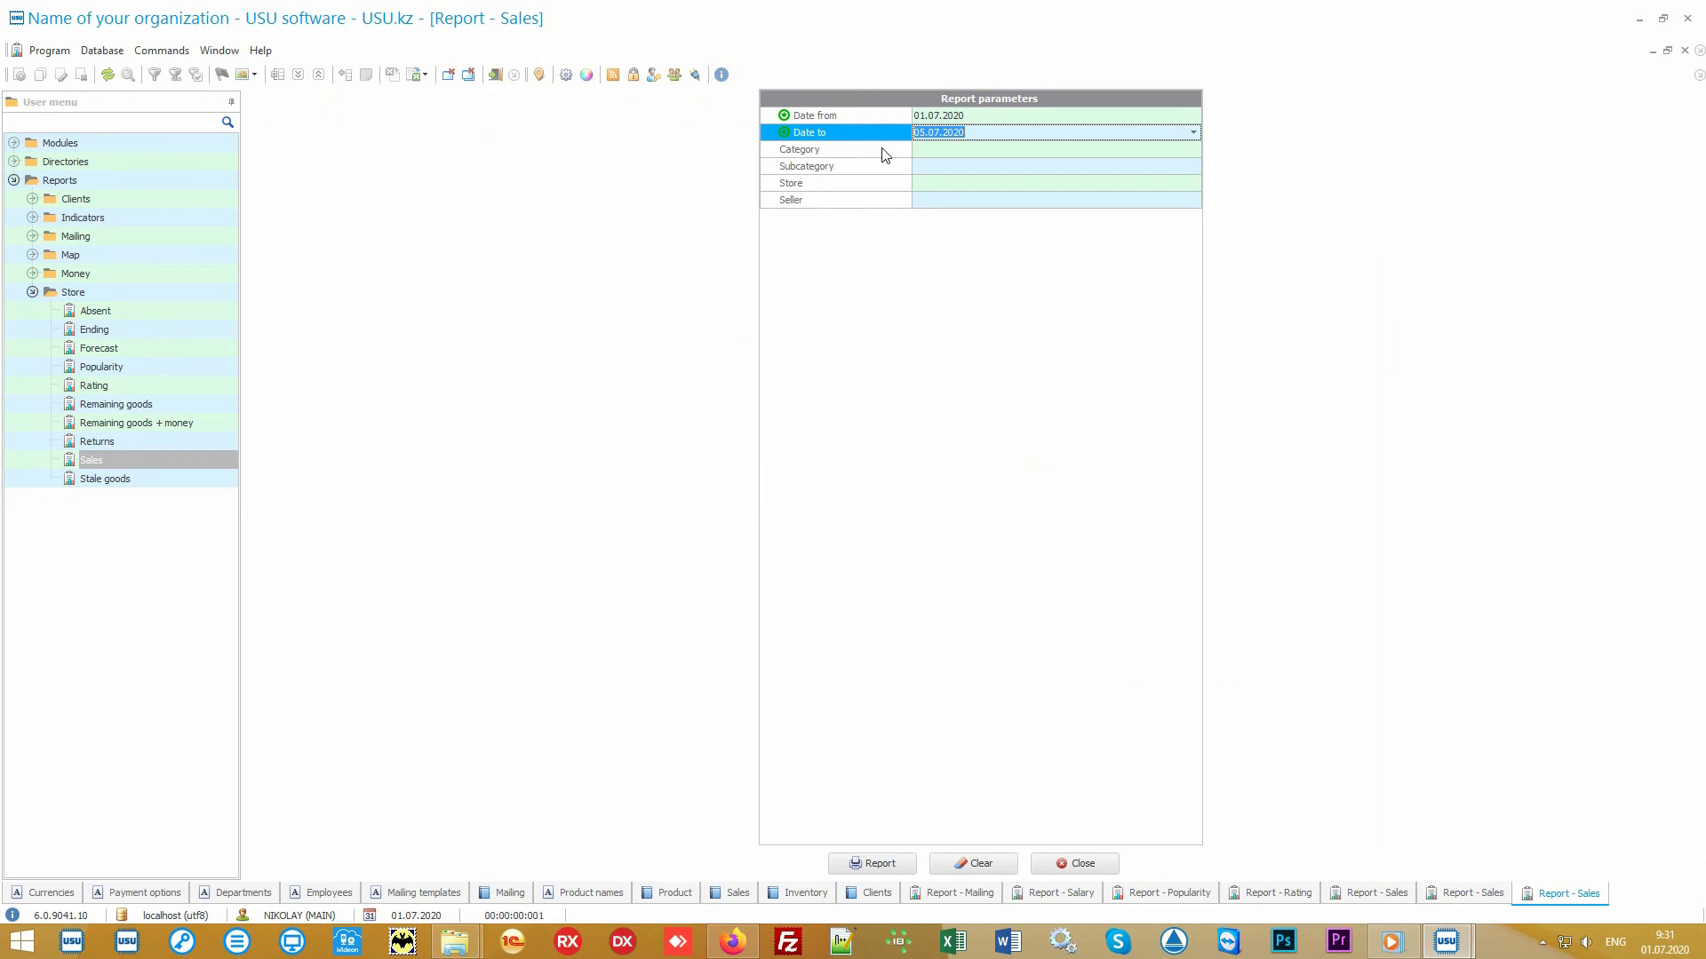
{"action": "left_click", "coordinate": [884, 151]}
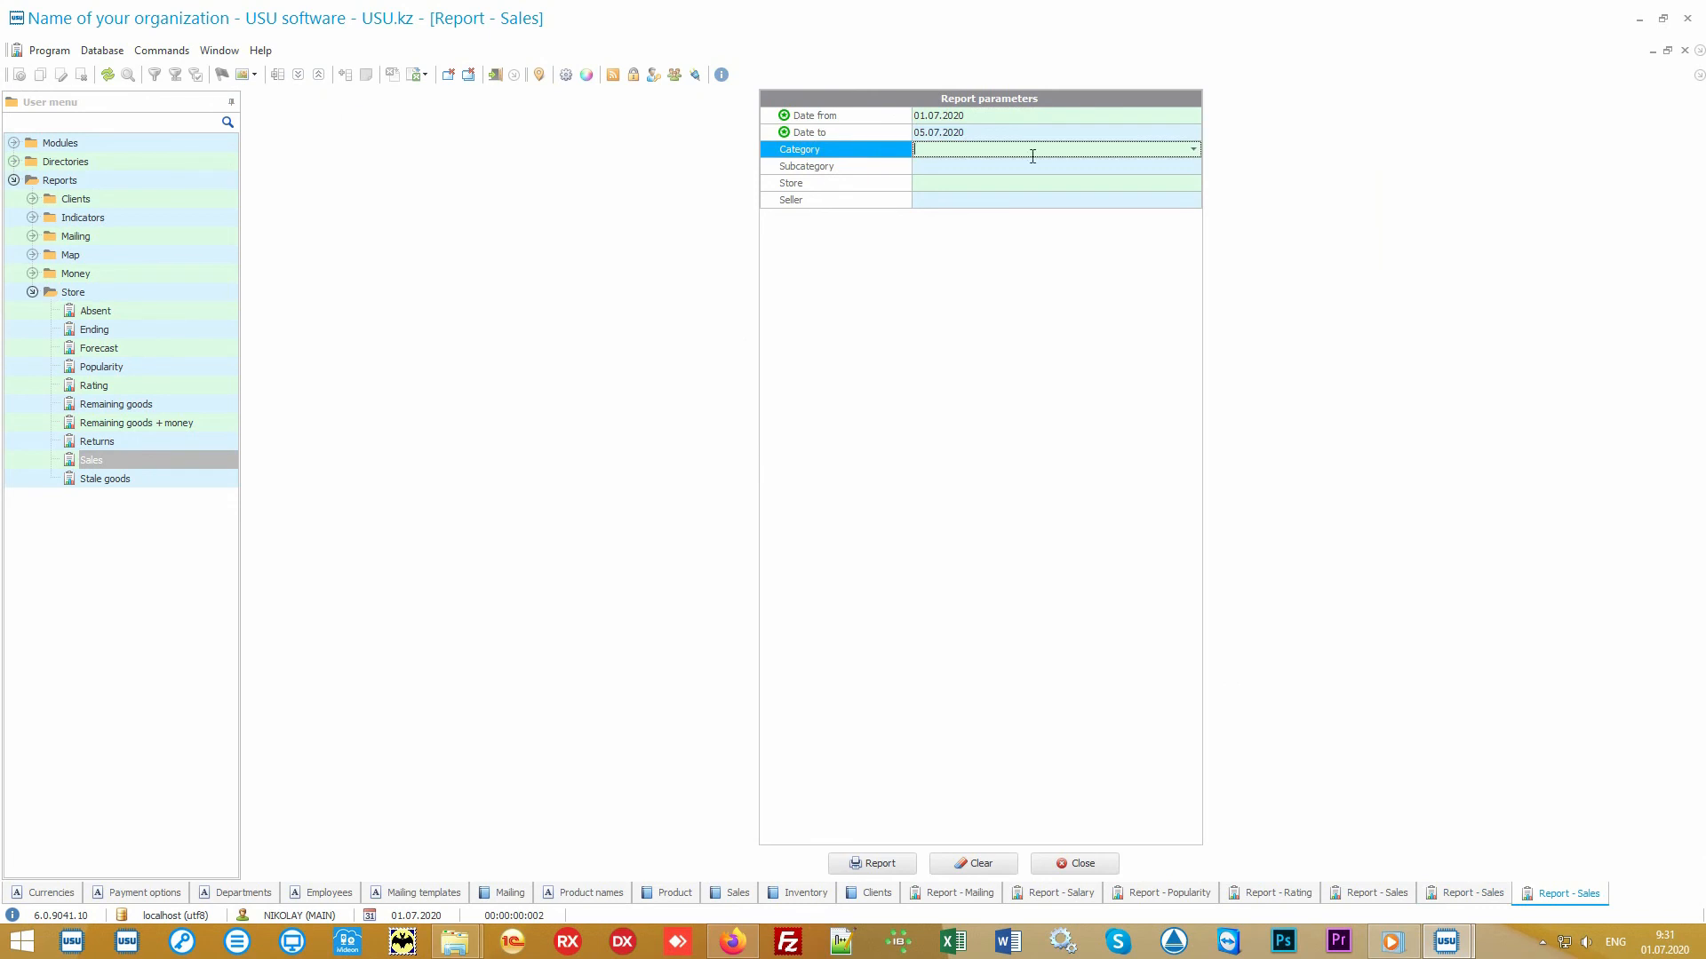
{"action": "left_click", "coordinate": [1193, 150]}
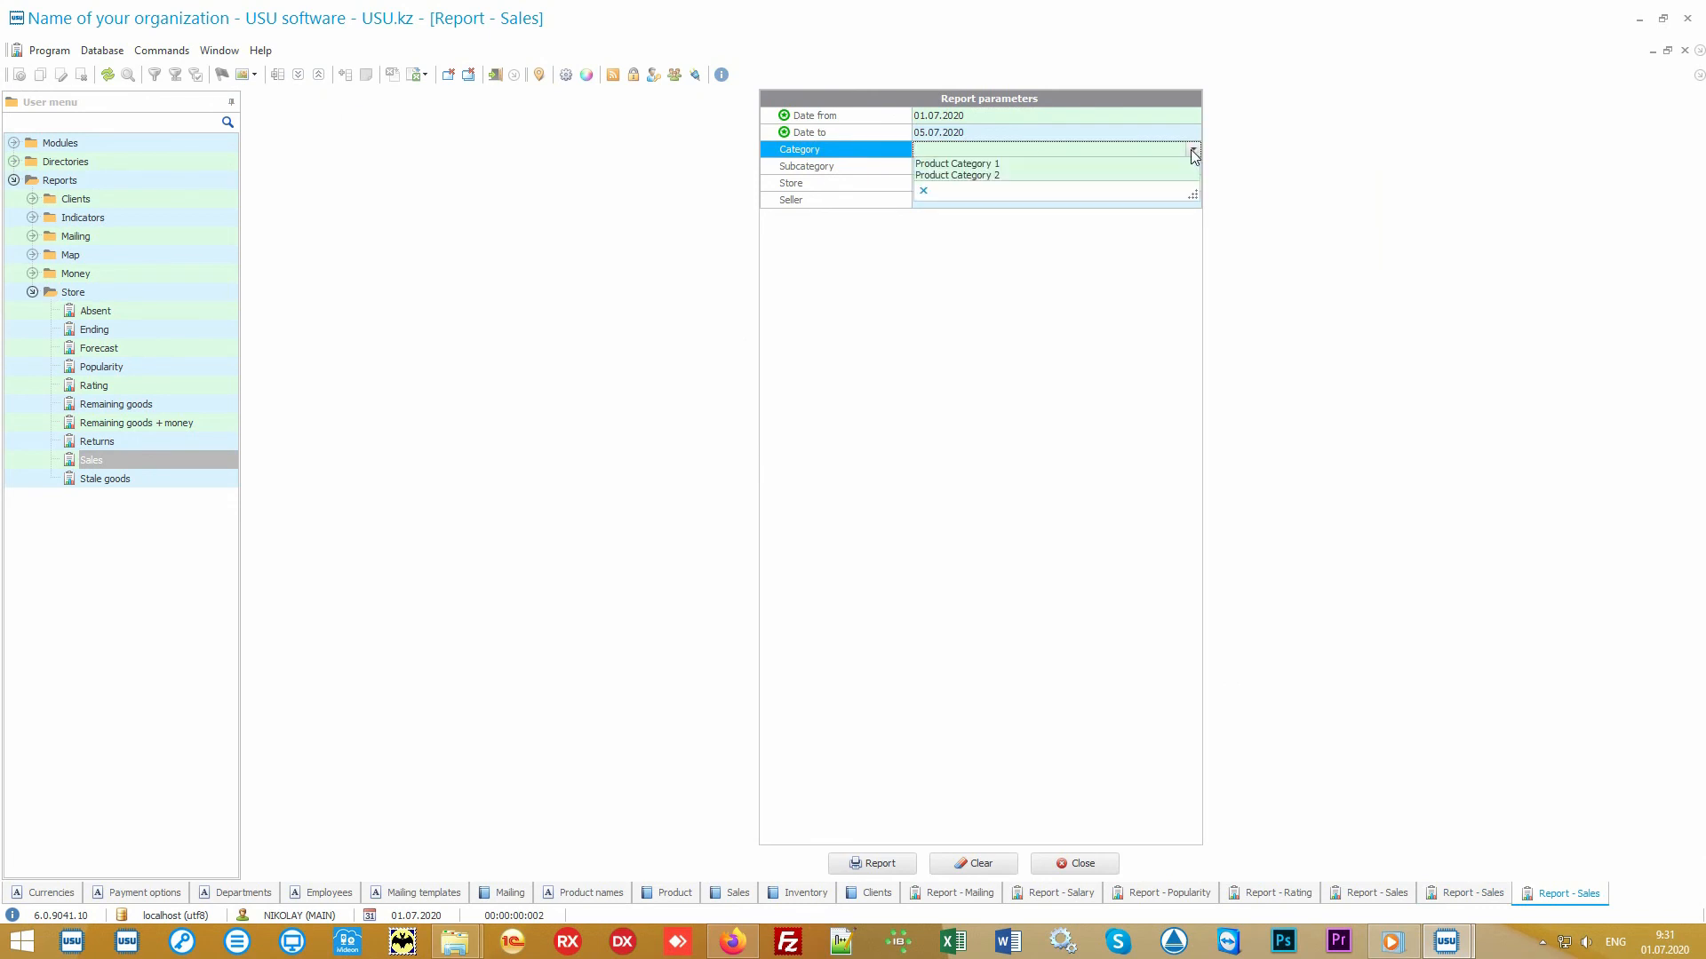
{"action": "left_click", "coordinate": [1193, 151]}
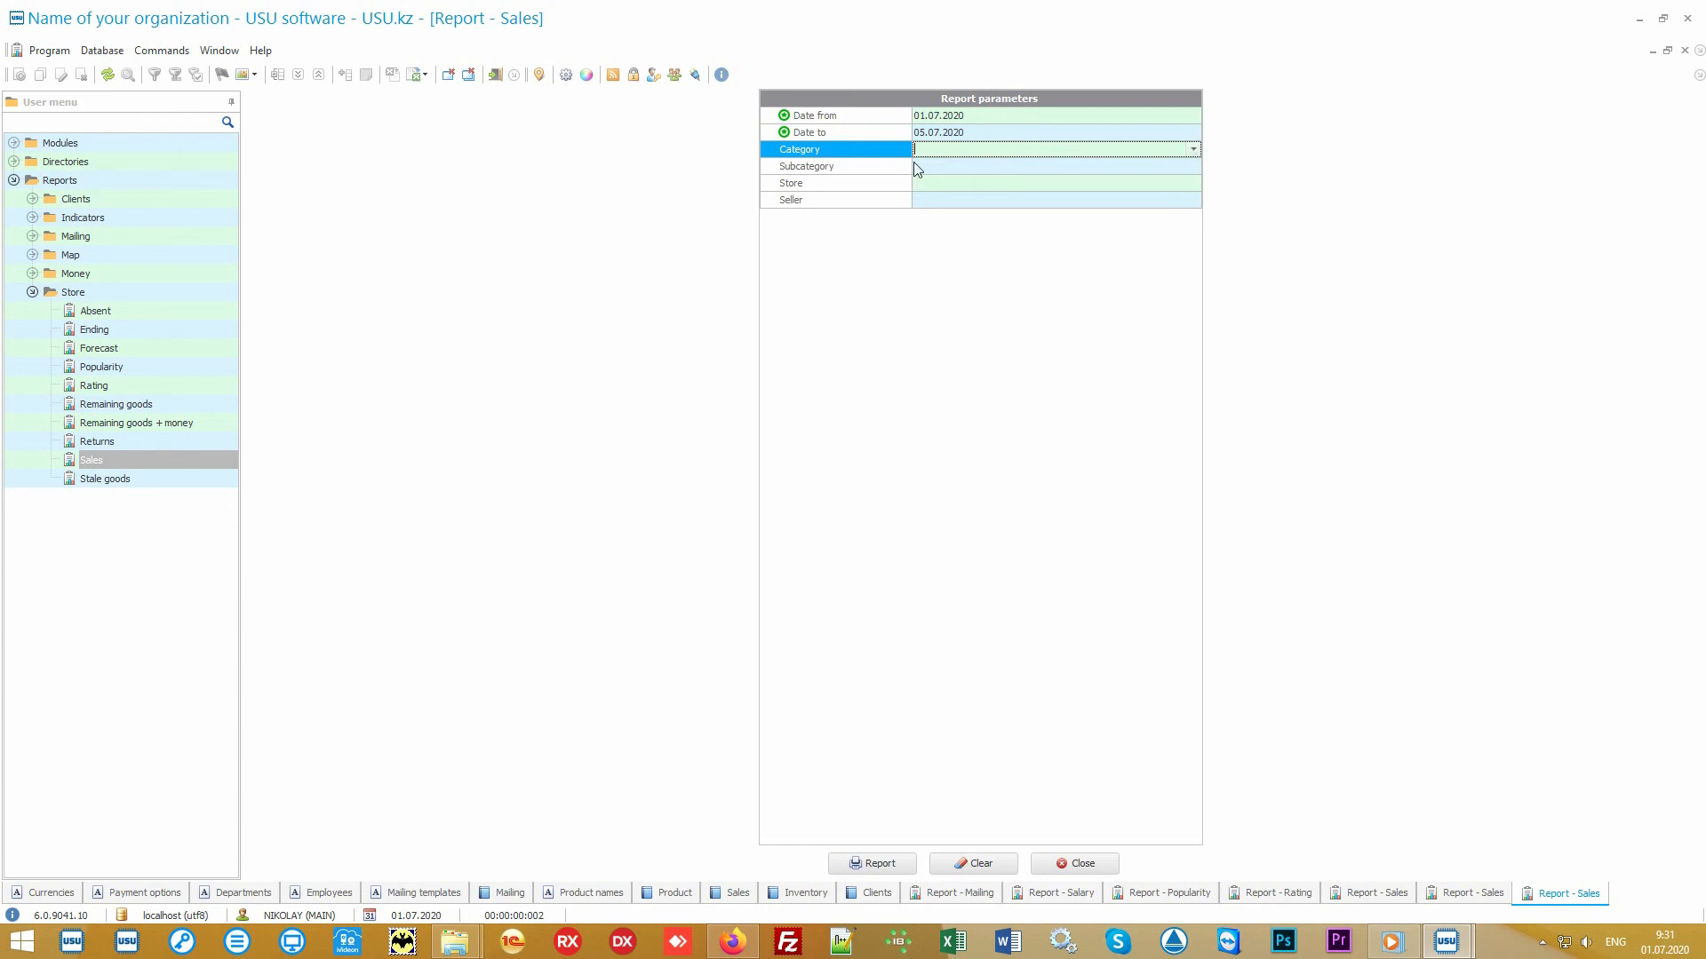
{"action": "left_click", "coordinate": [880, 167]}
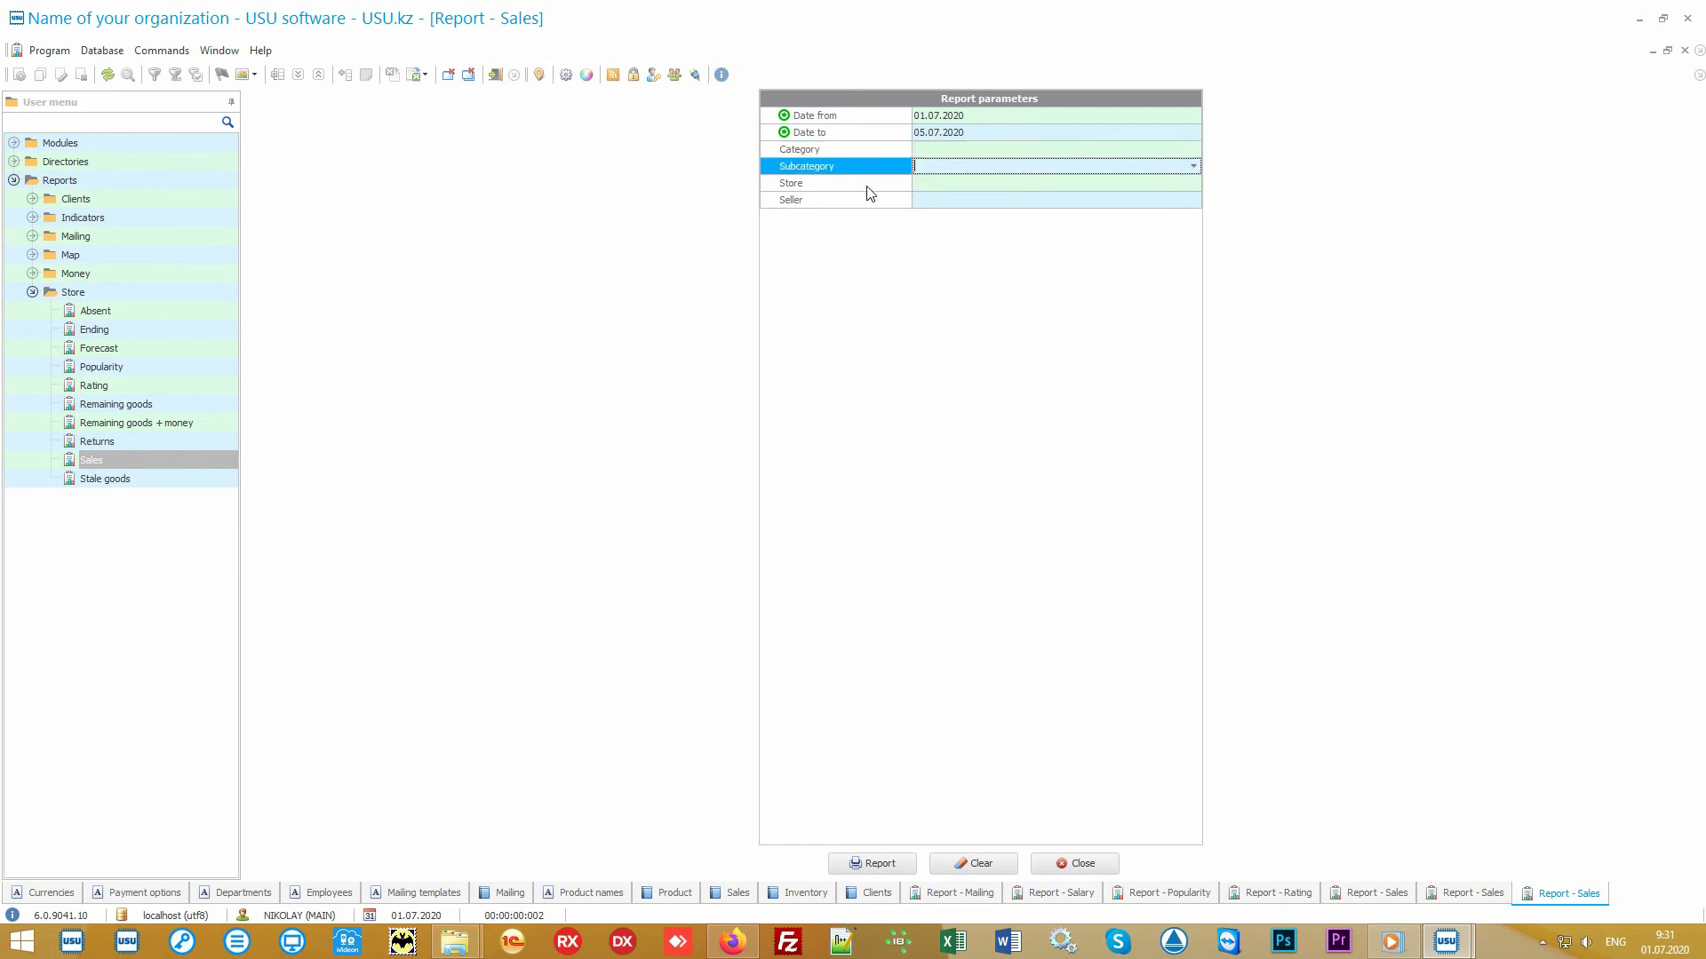
{"action": "left_click", "coordinate": [868, 184]}
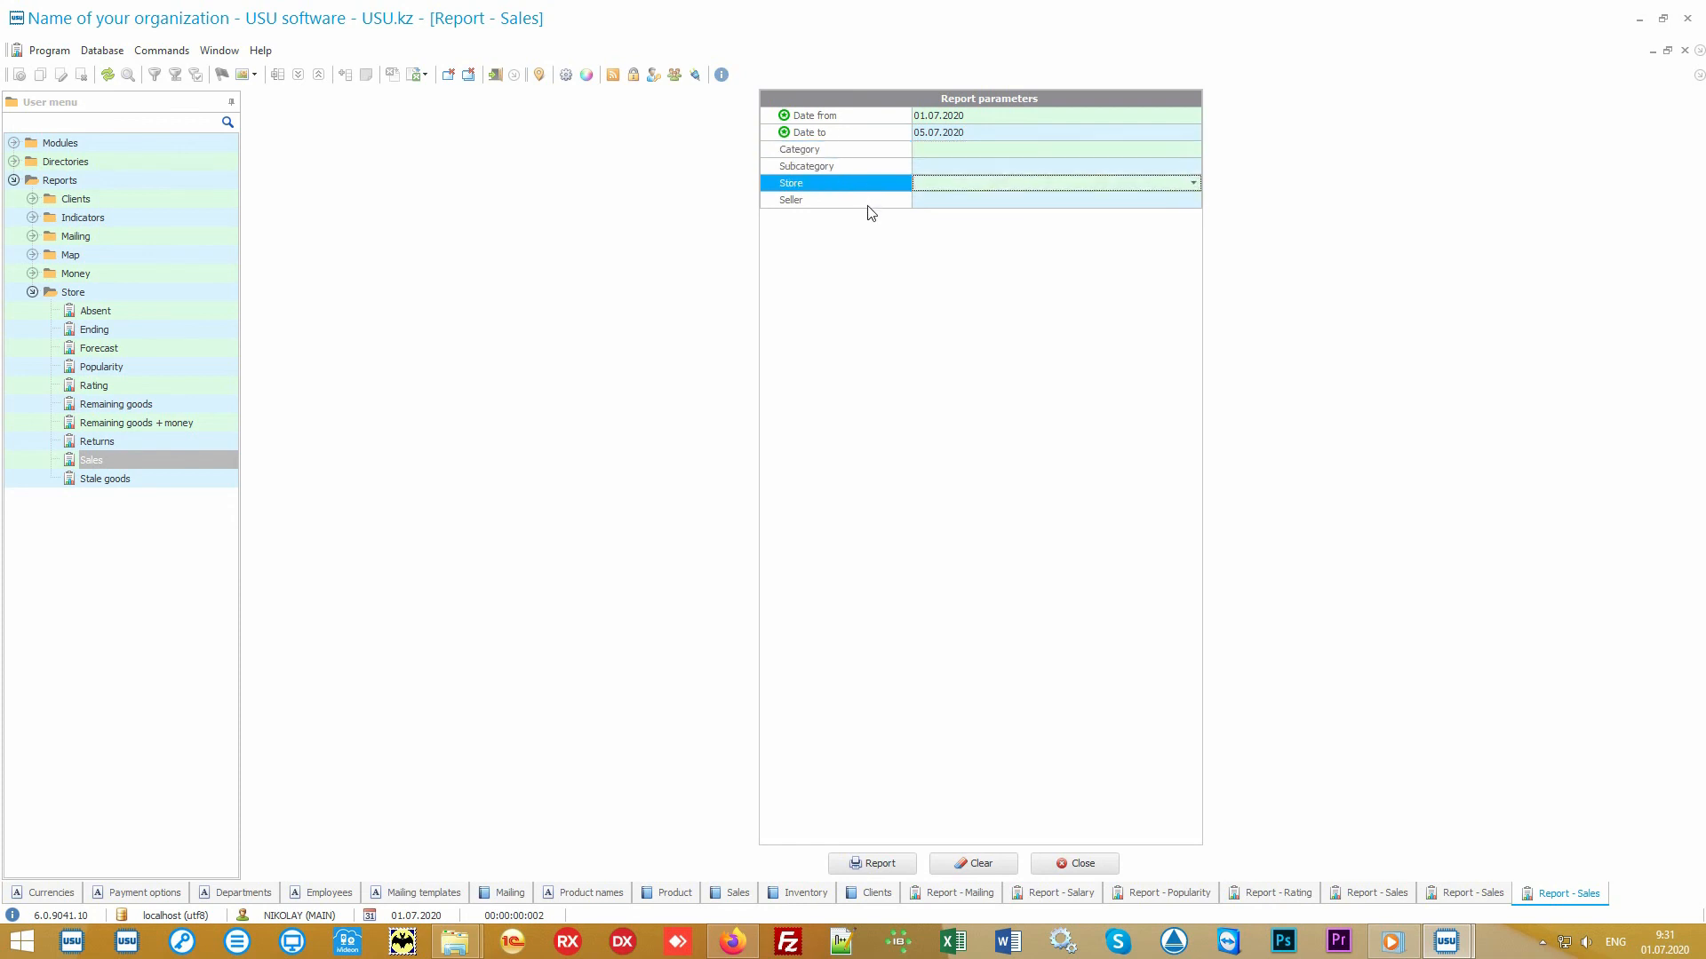
{"action": "left_click", "coordinate": [867, 204]}
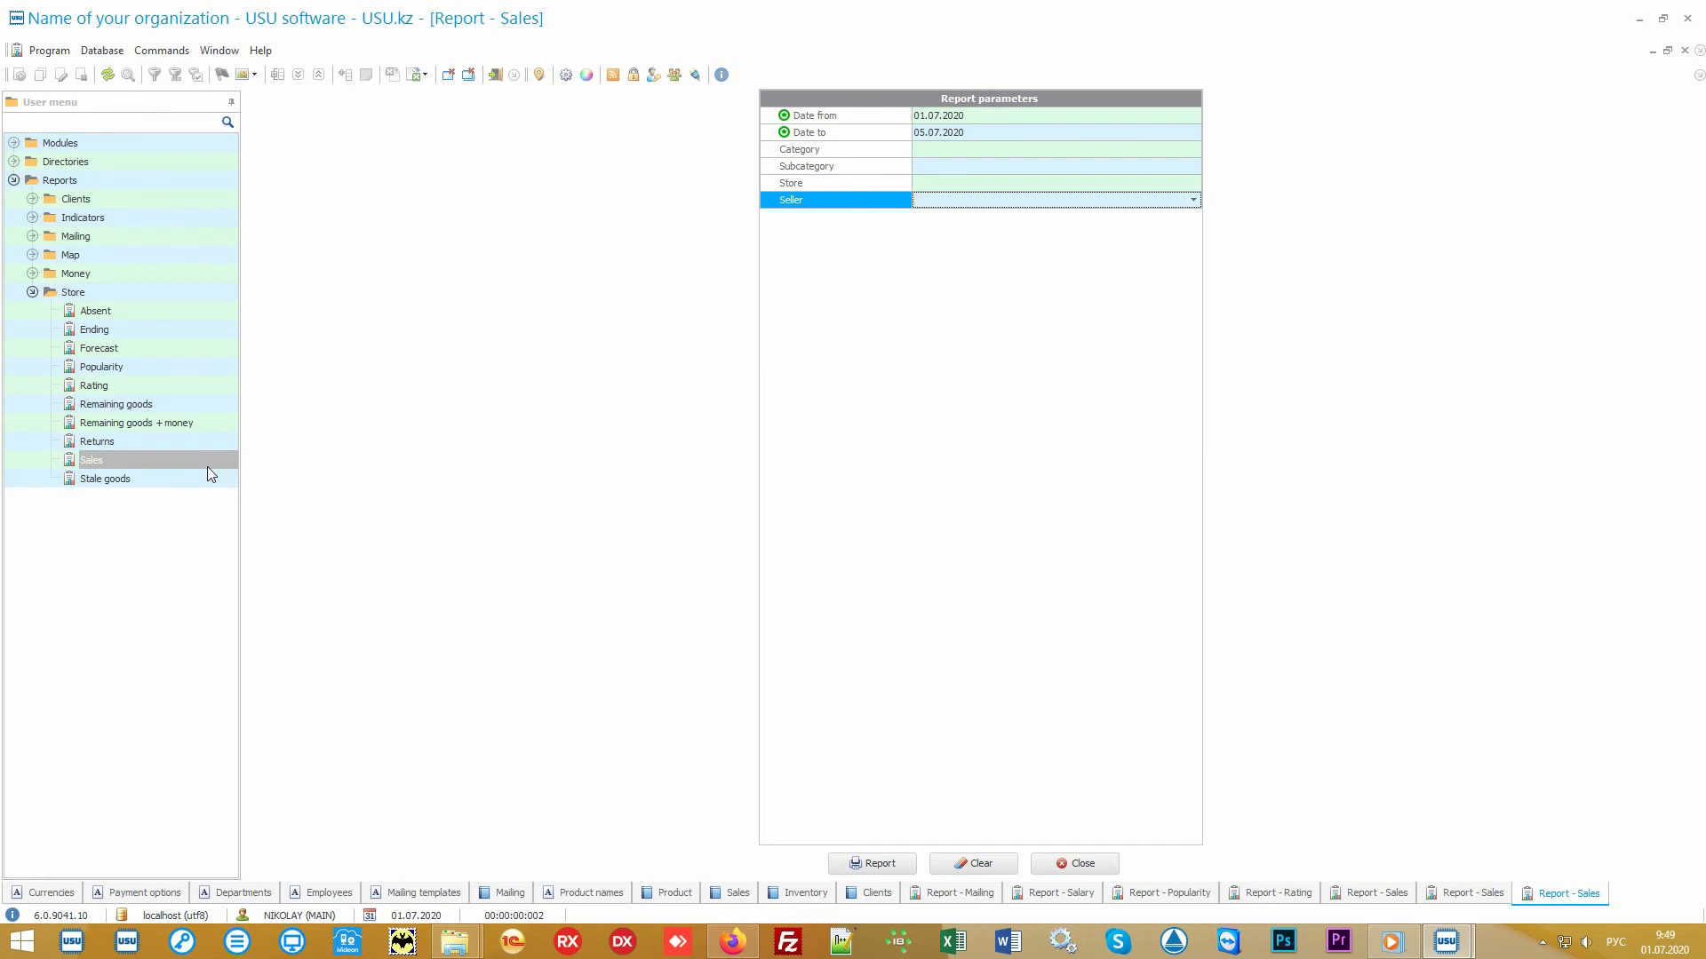
- Generate the Stale goods report for the default date range
{"action": "left_click", "coordinate": [160, 479]}
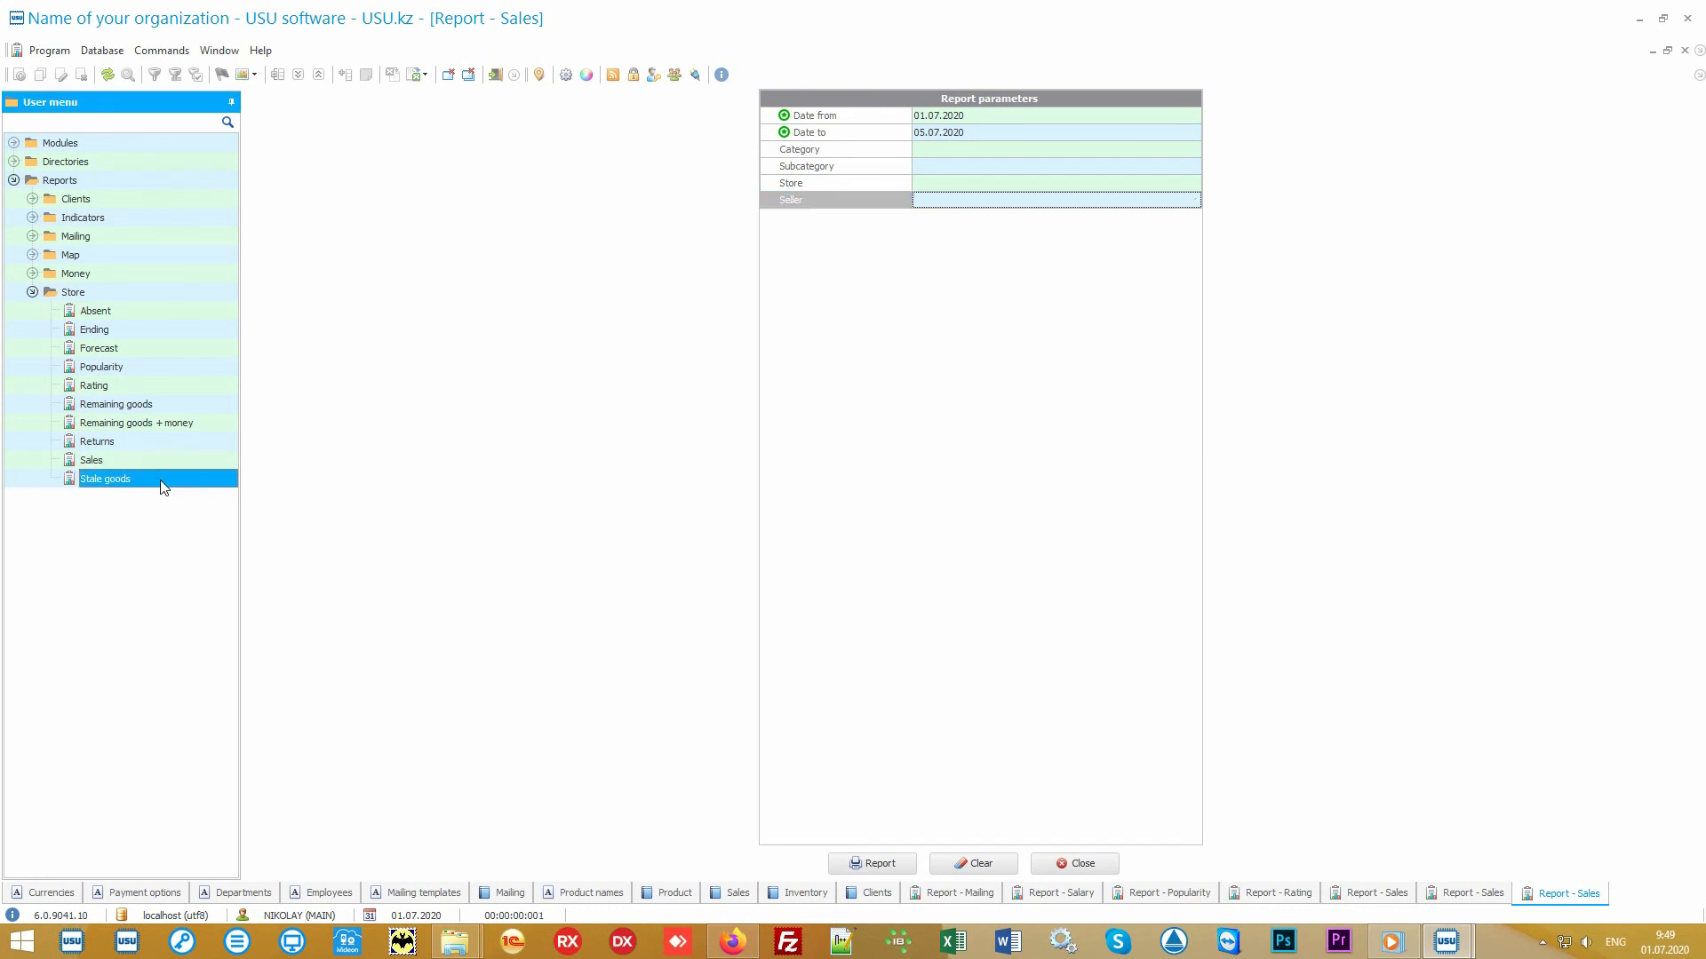
{"action": "double_click", "coordinate": [160, 480]}
{"action": "left_click", "coordinate": [872, 863]}
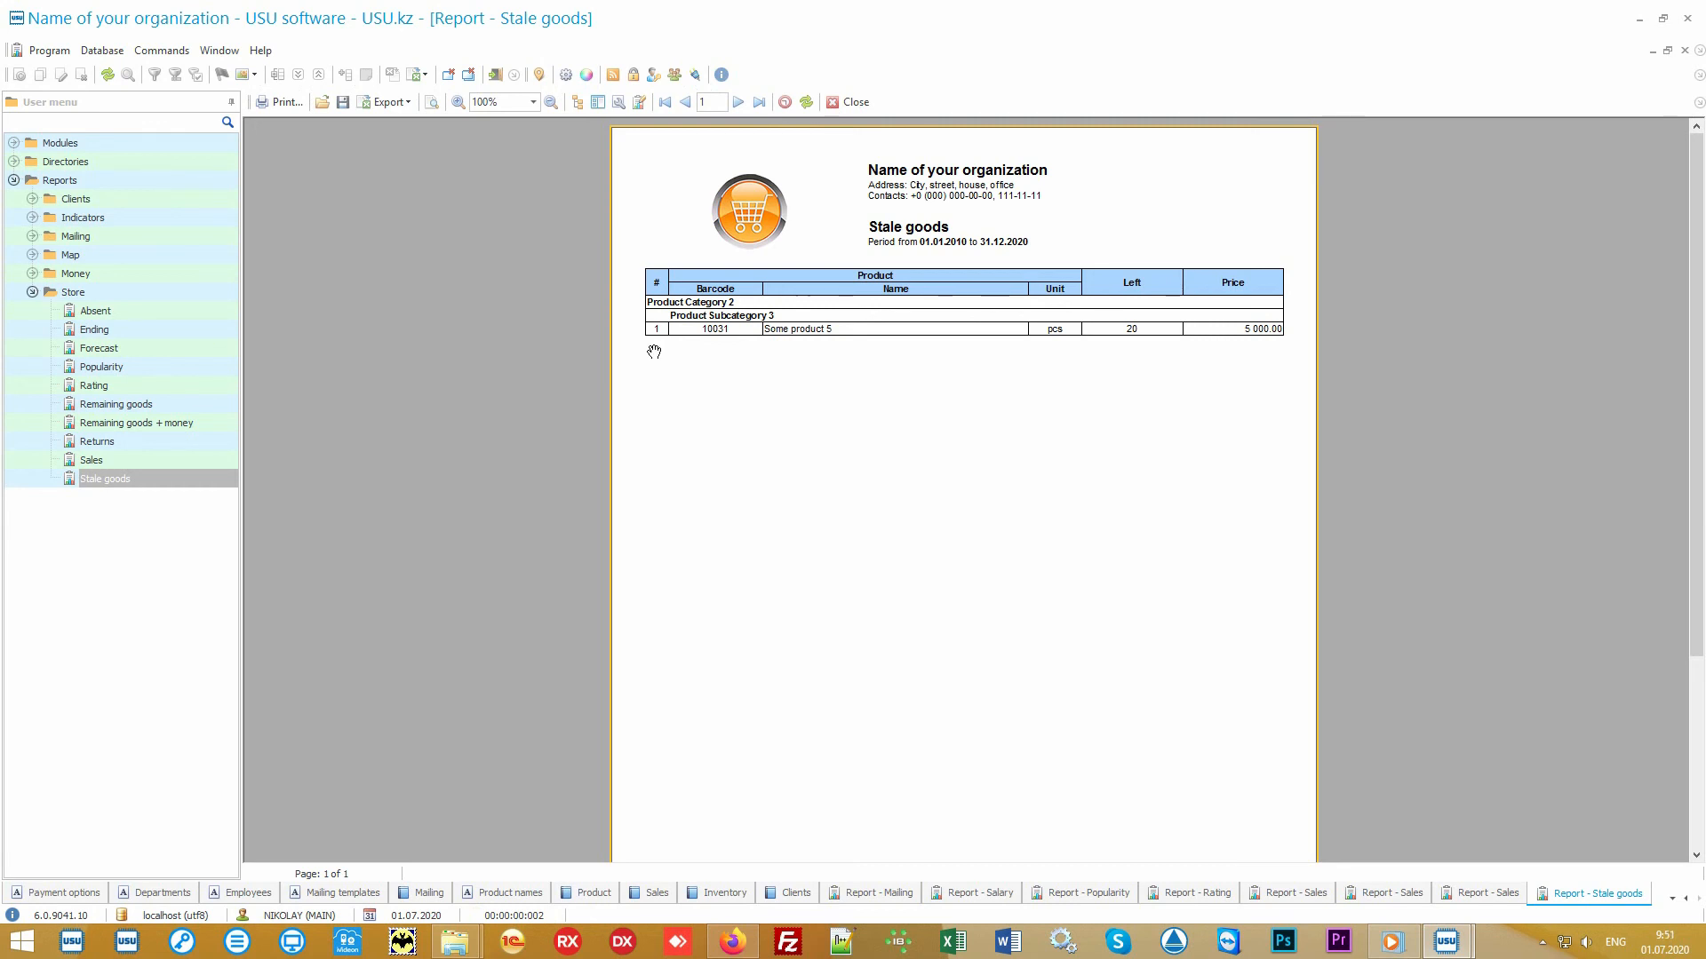
- Generate the Absent report and then the Returns report with default dates
{"action": "left_click", "coordinate": [119, 315]}
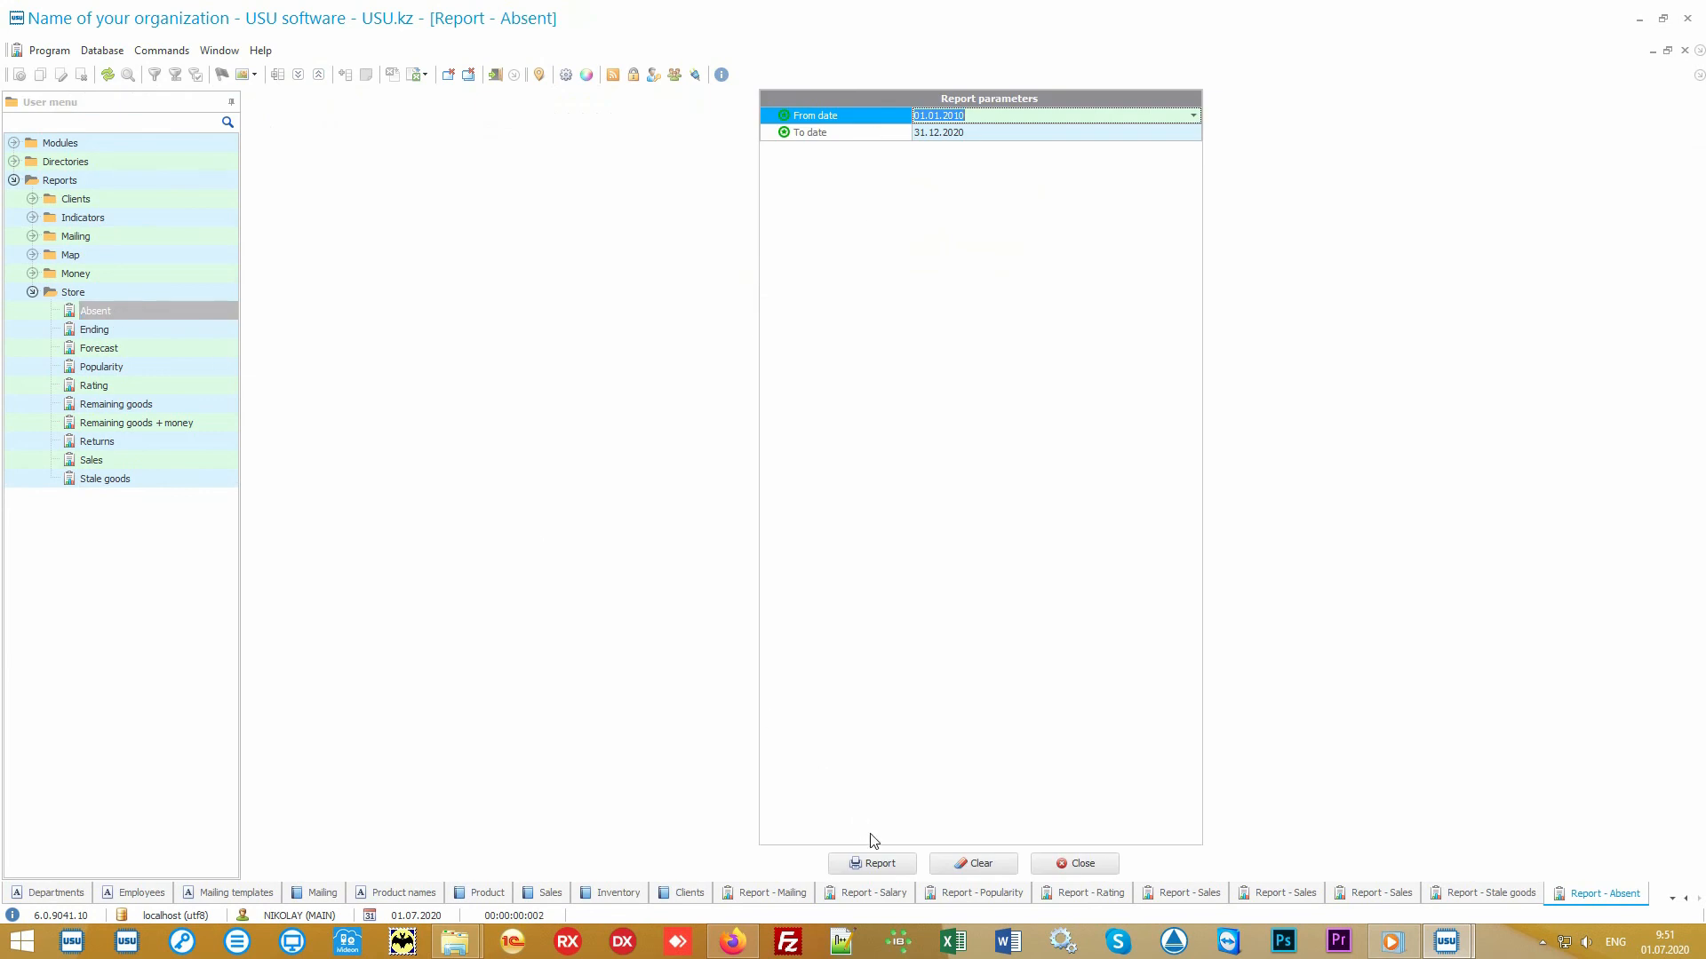
{"action": "left_click", "coordinate": [892, 863]}
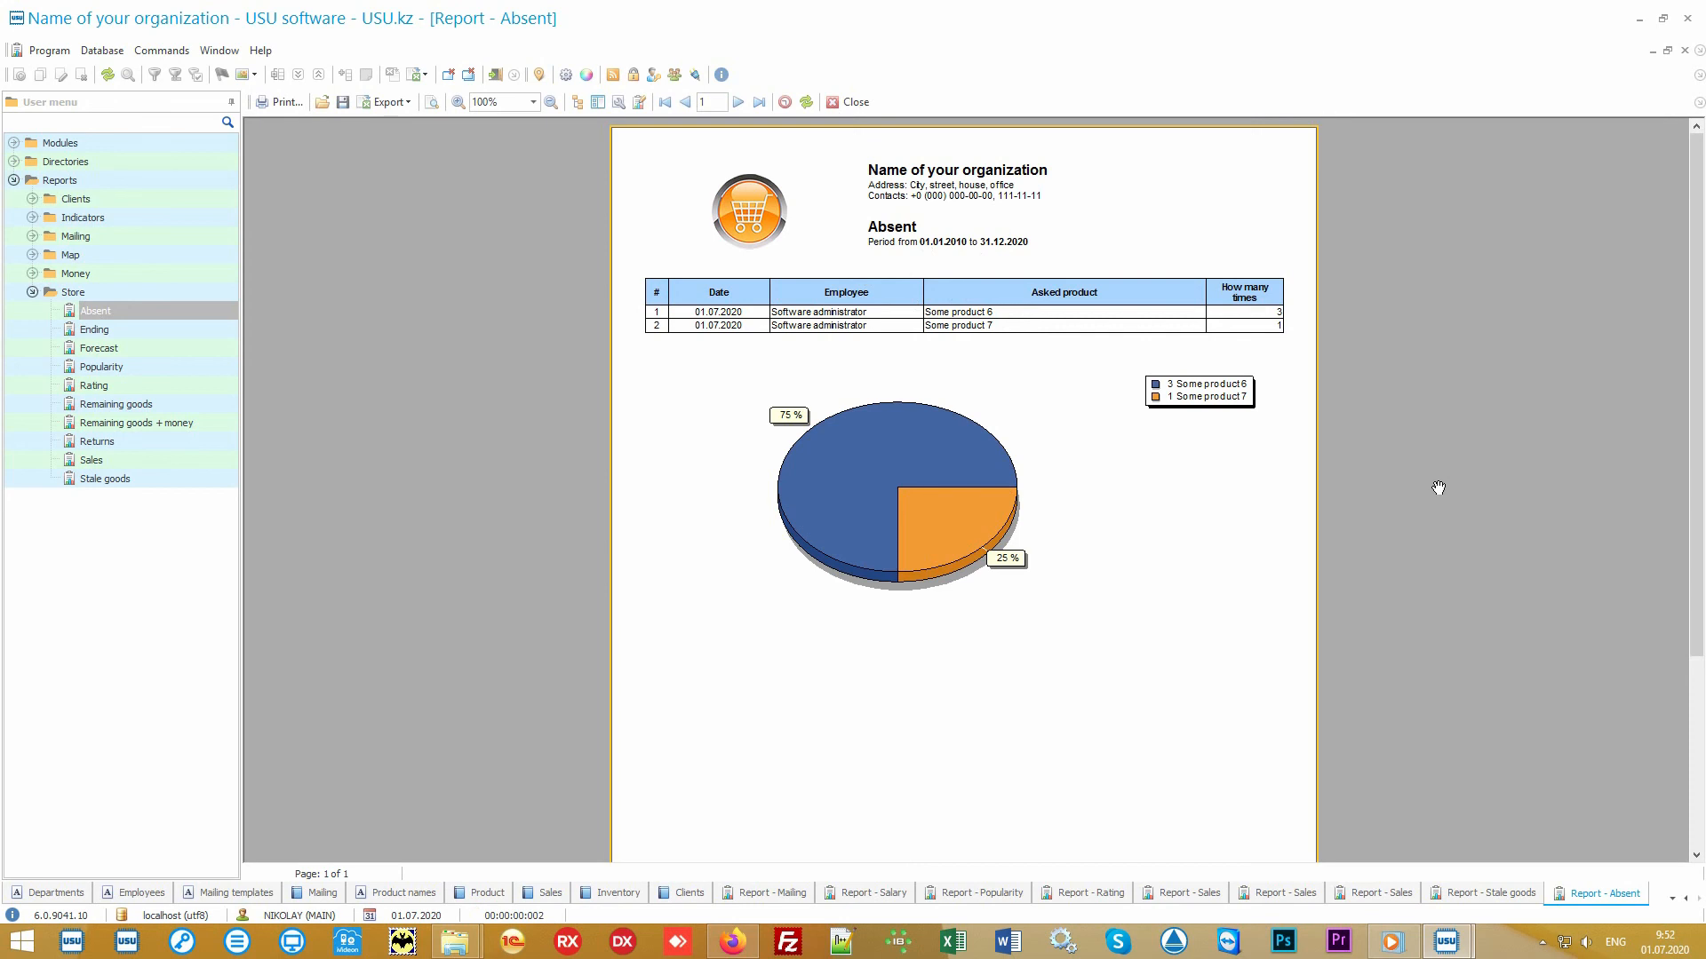
{"action": "left_click", "coordinate": [110, 442]}
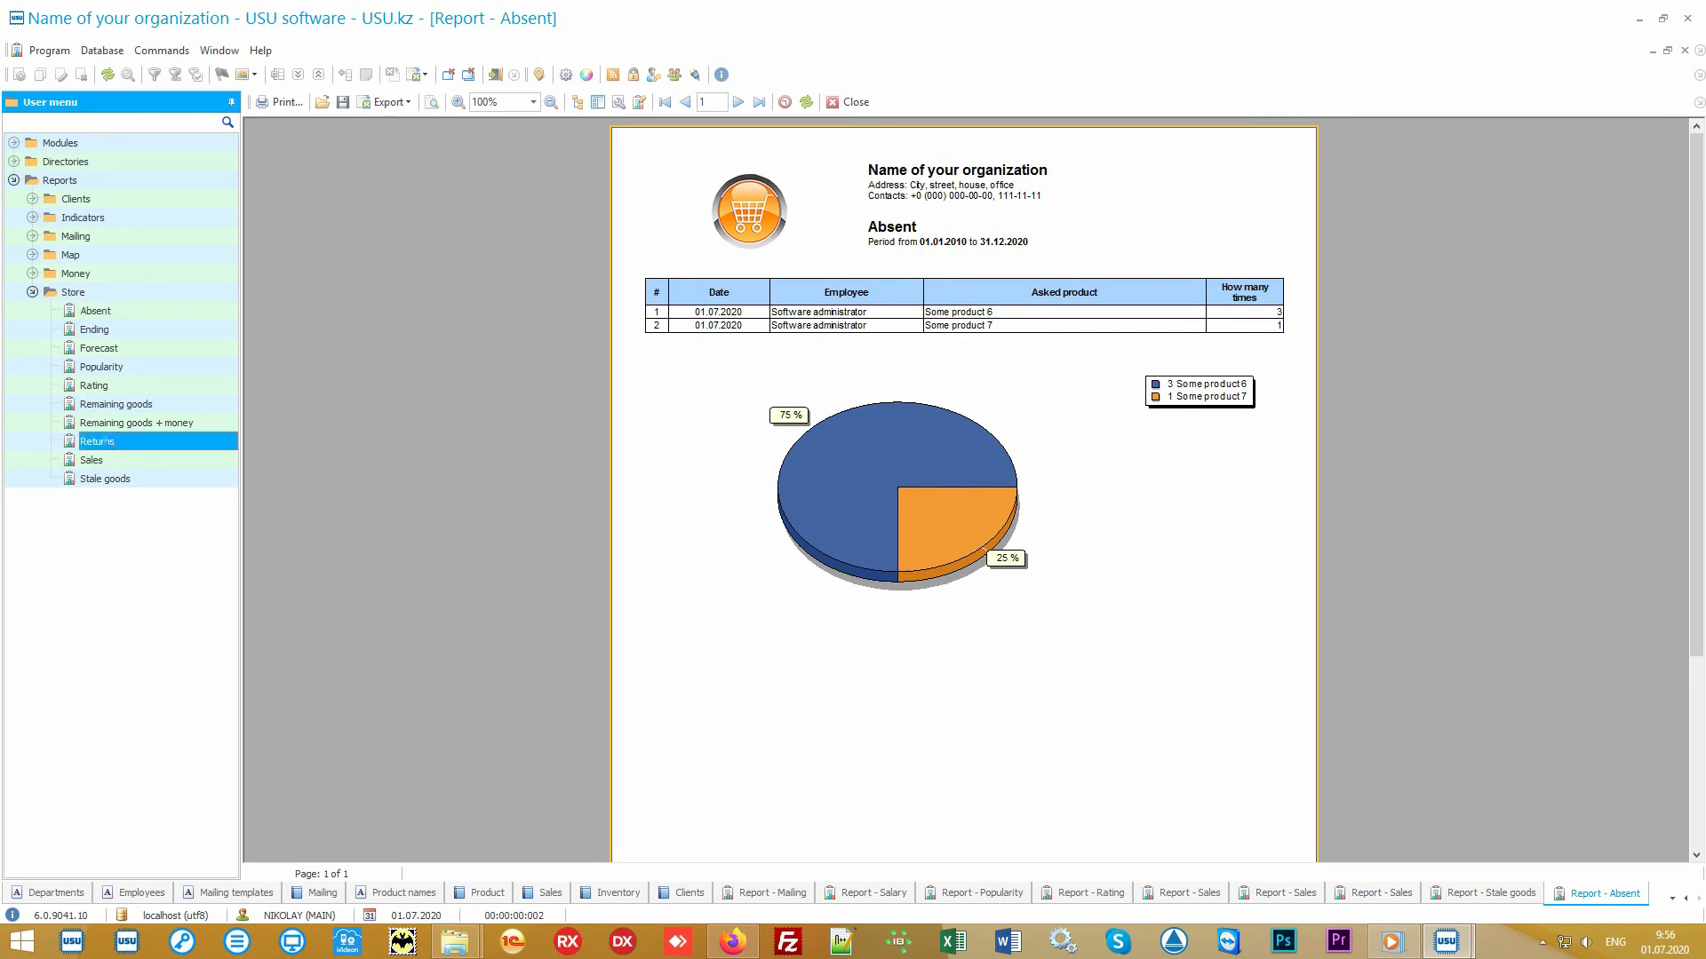
{"action": "left_click", "coordinate": [870, 863]}
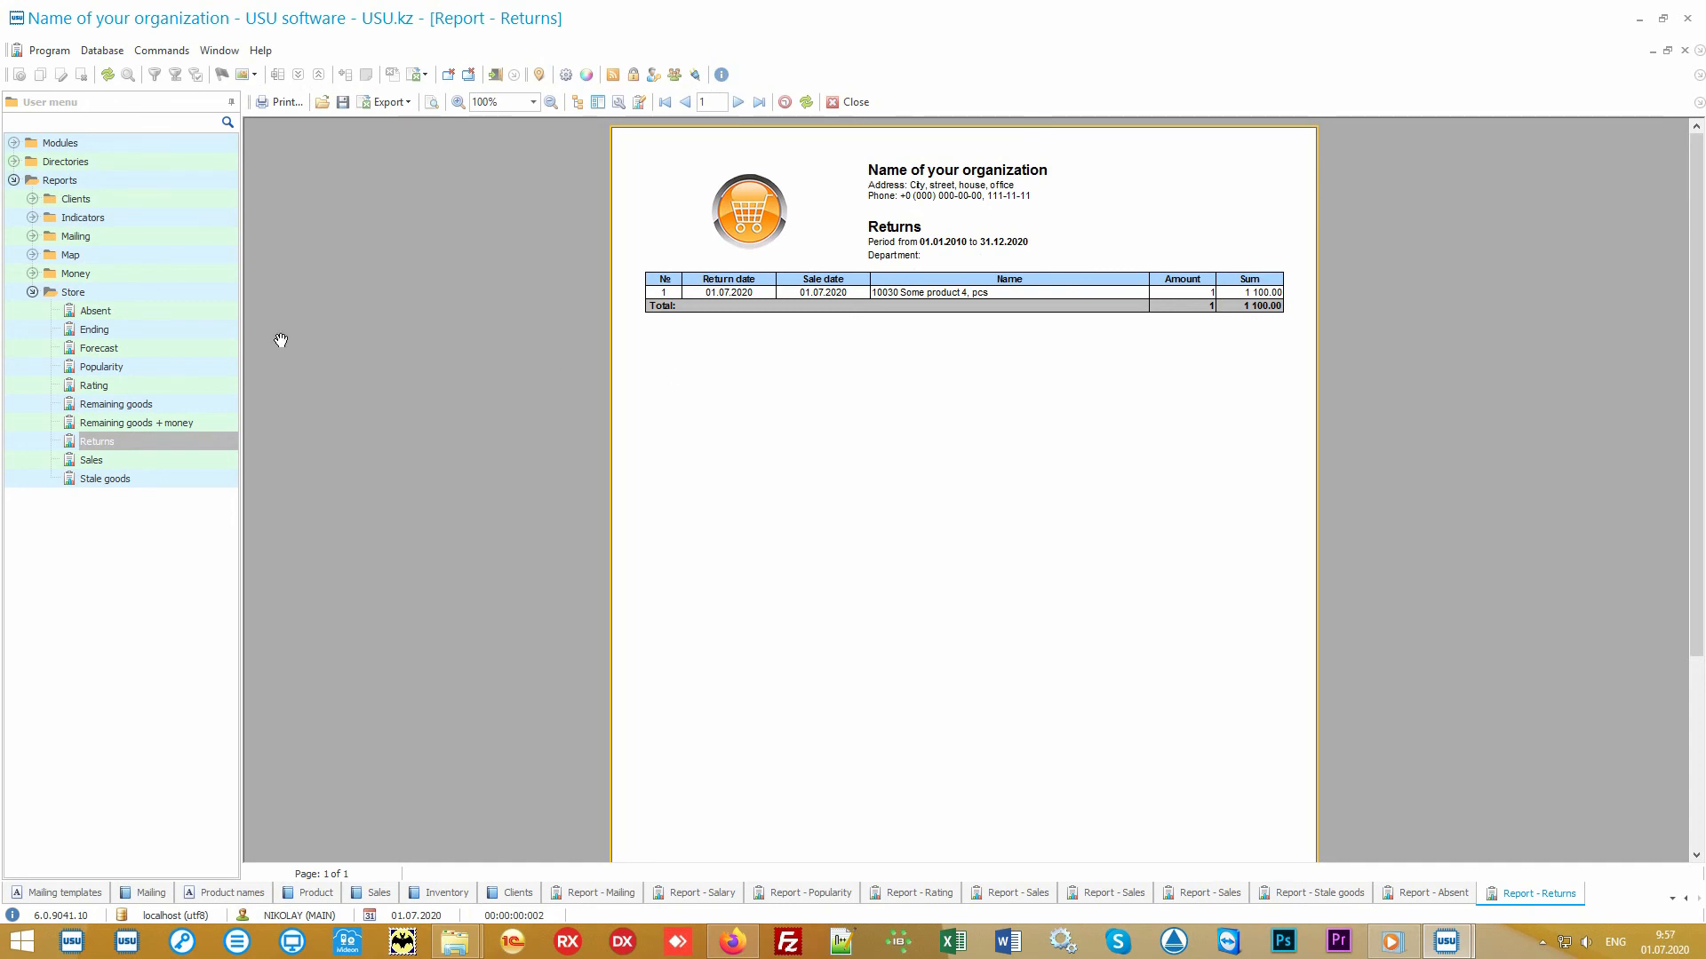
- Generate the Forecast report and then open the Ending report
{"action": "double_click", "coordinate": [146, 356]}
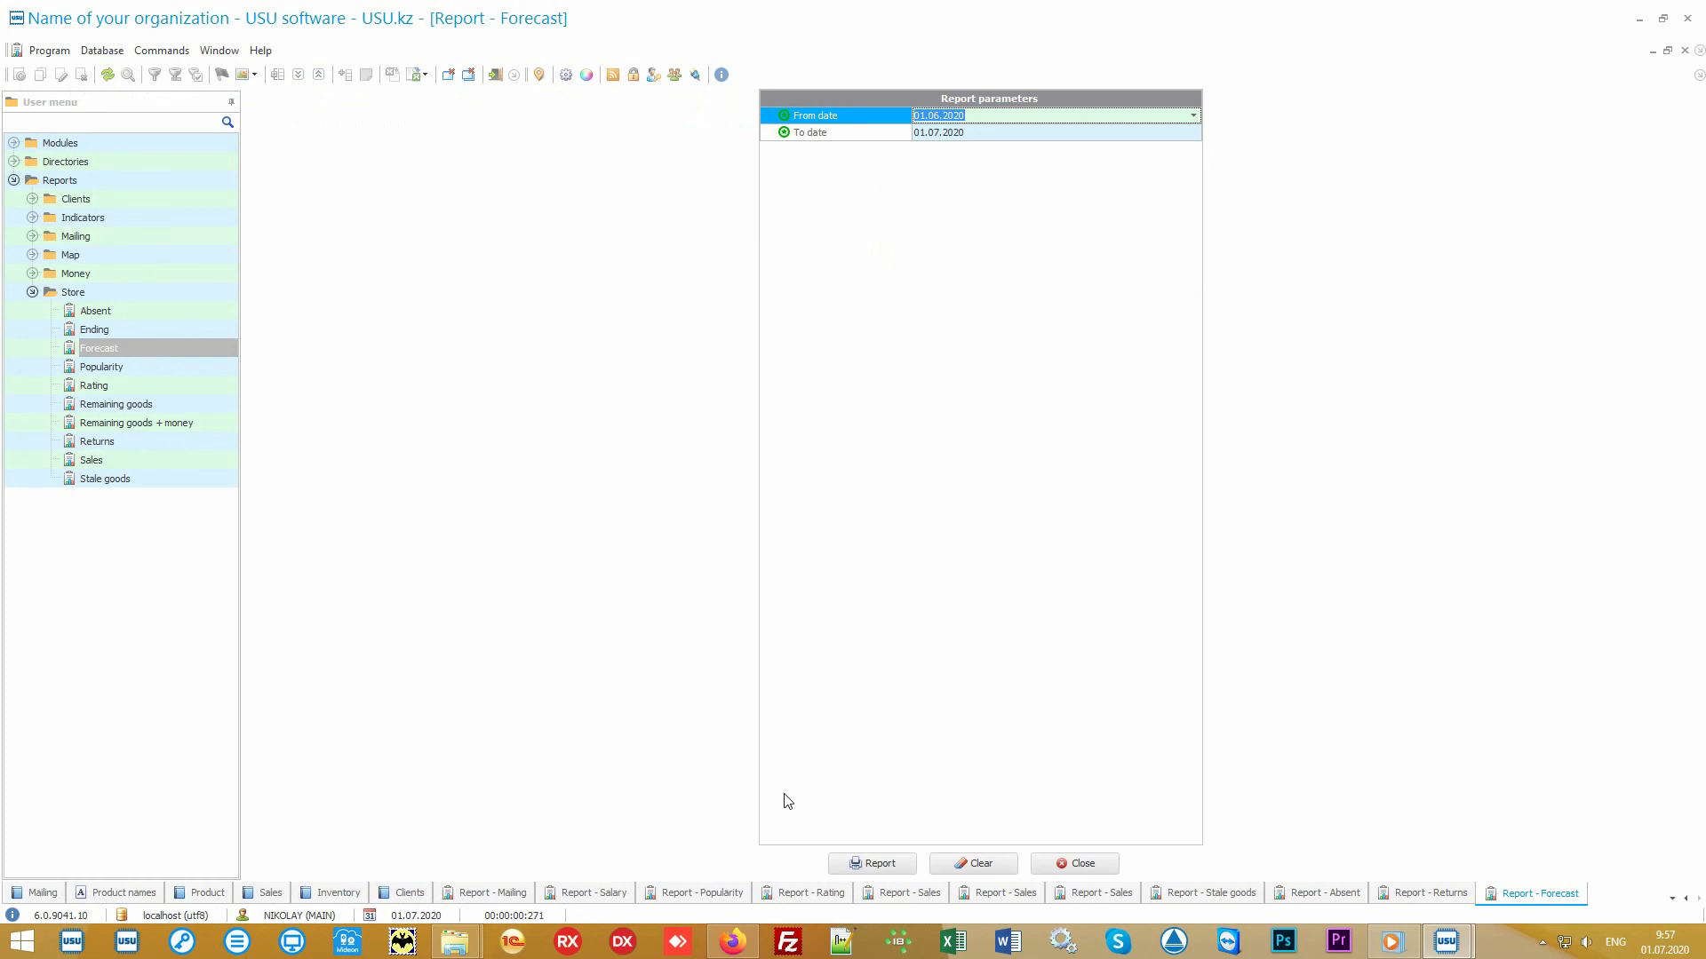
{"action": "left_click", "coordinate": [883, 867]}
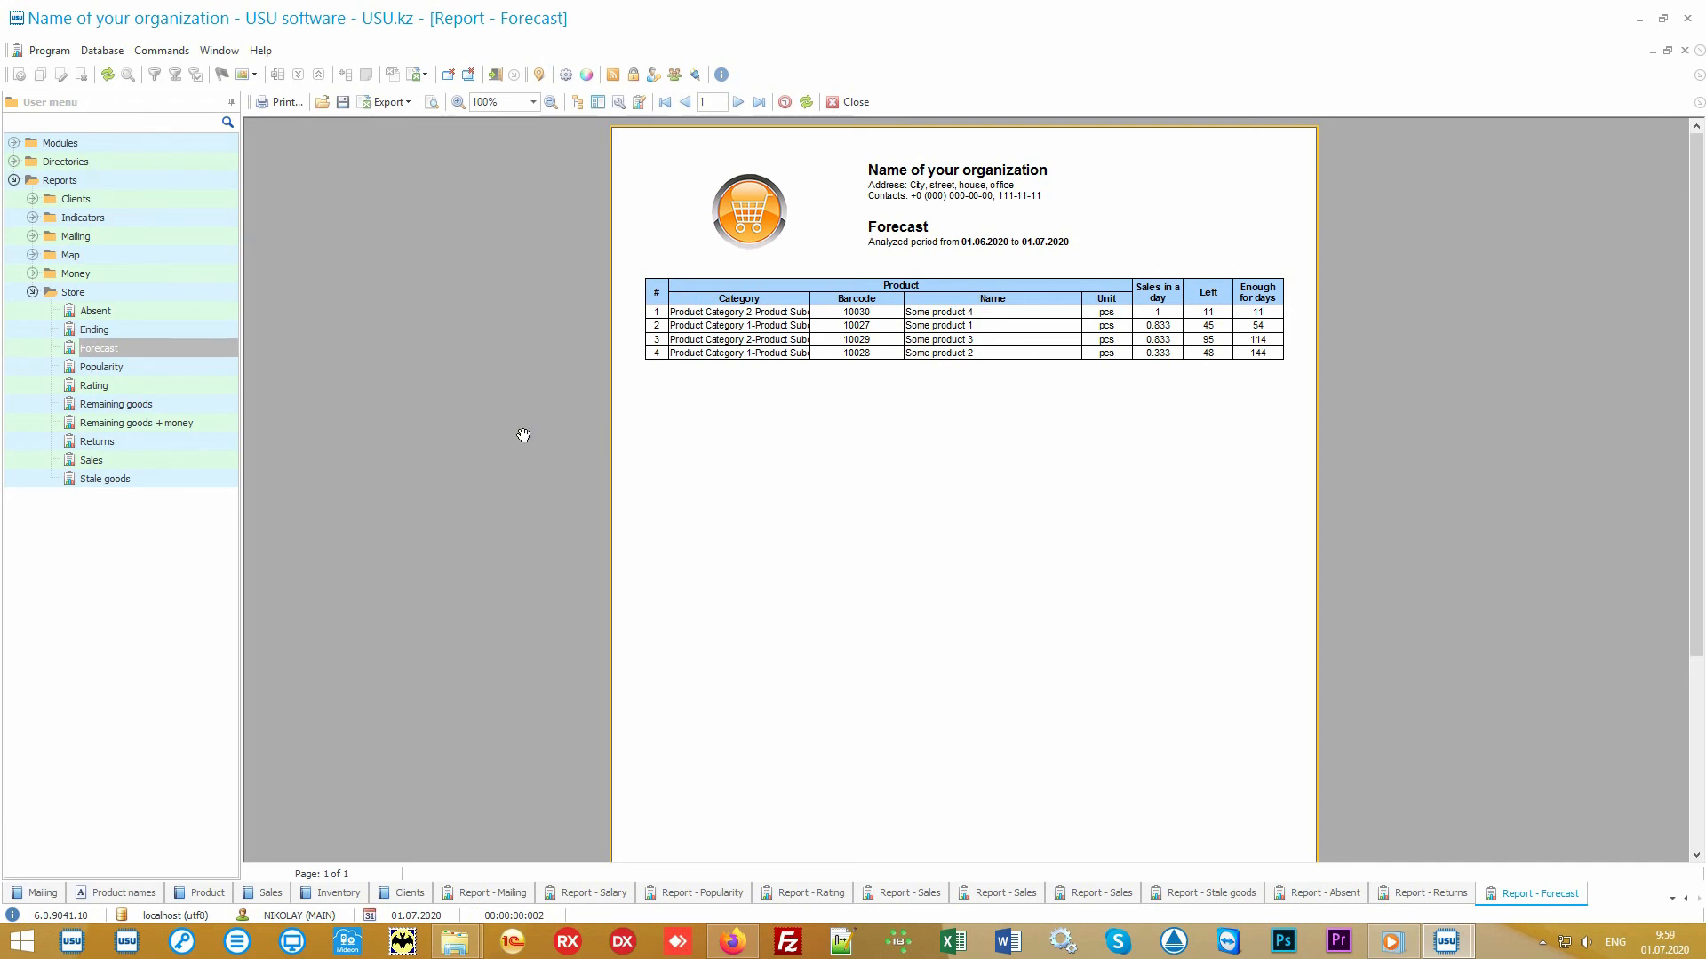
{"action": "double_click", "coordinate": [189, 329]}
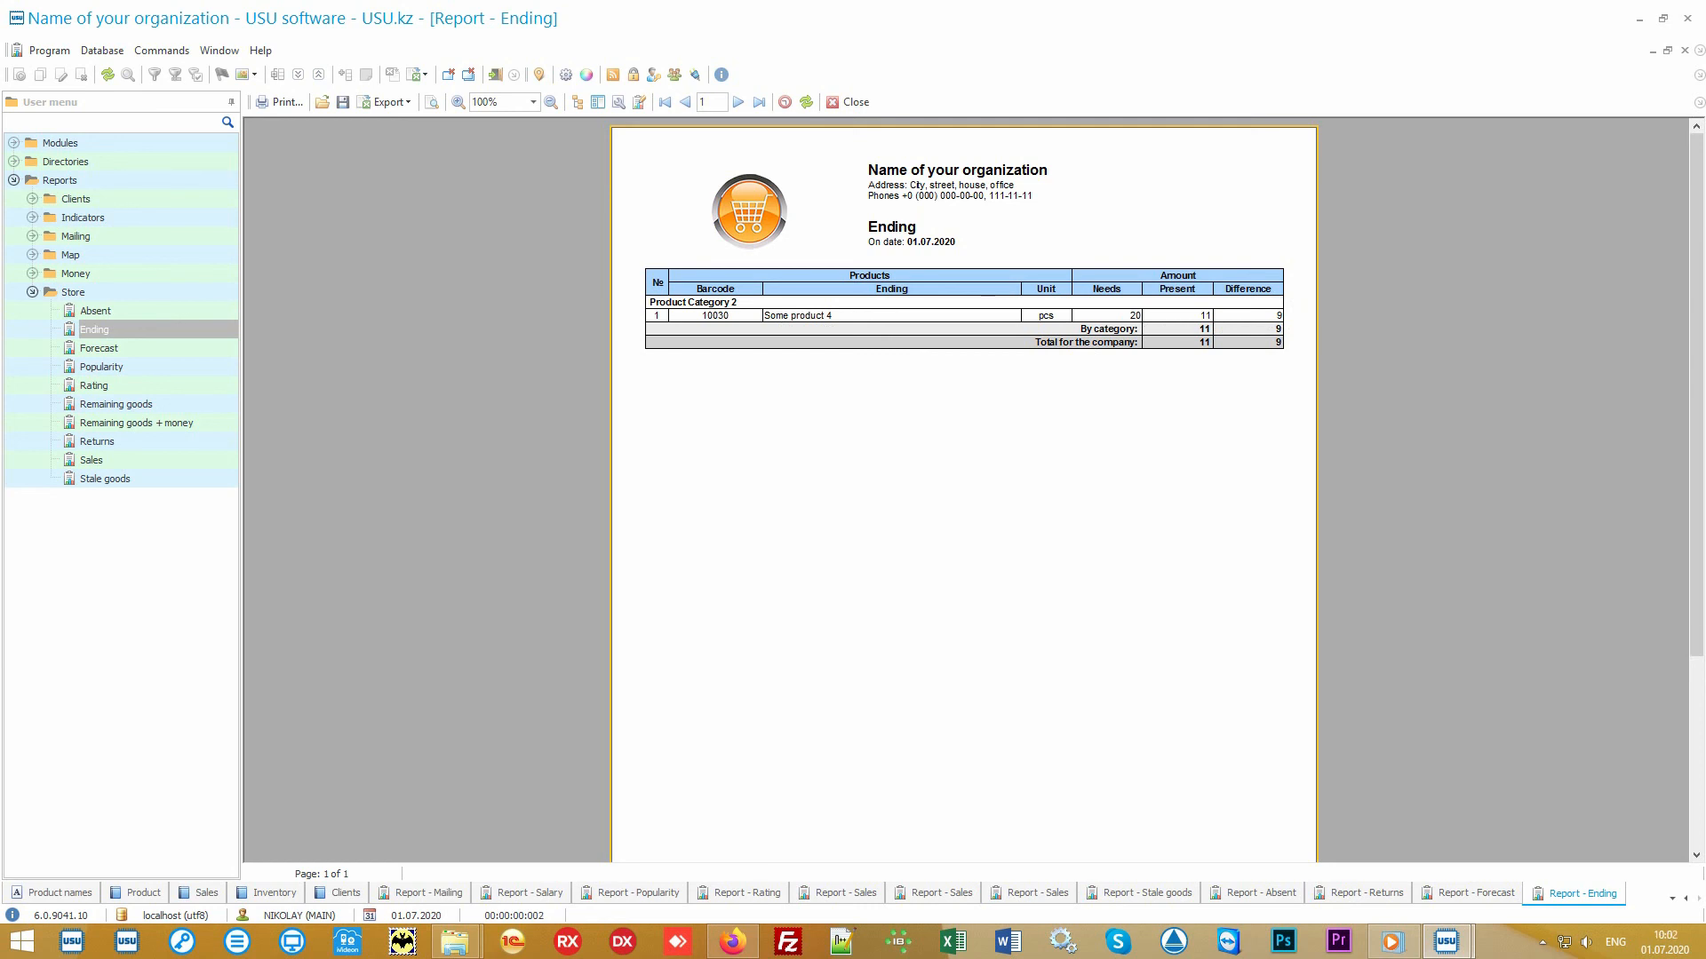
- Generate the Remaining goods report with default dates and expand the Money report folder
{"action": "left_click", "coordinate": [171, 407]}
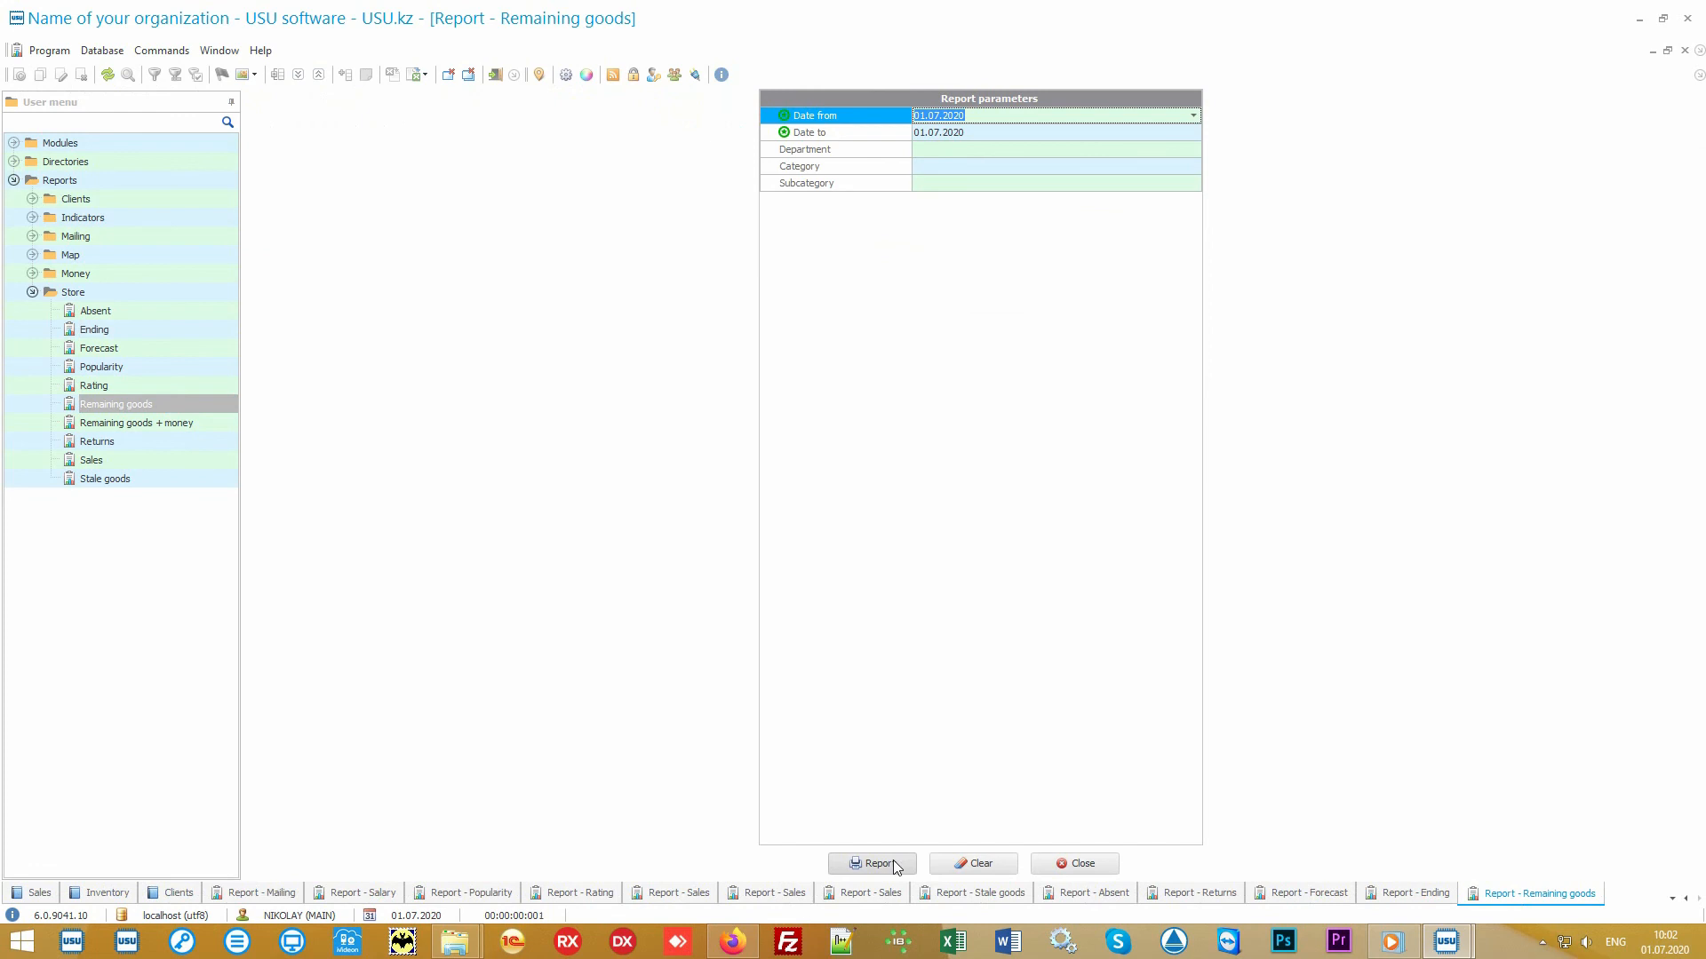
{"action": "left_click", "coordinate": [895, 866]}
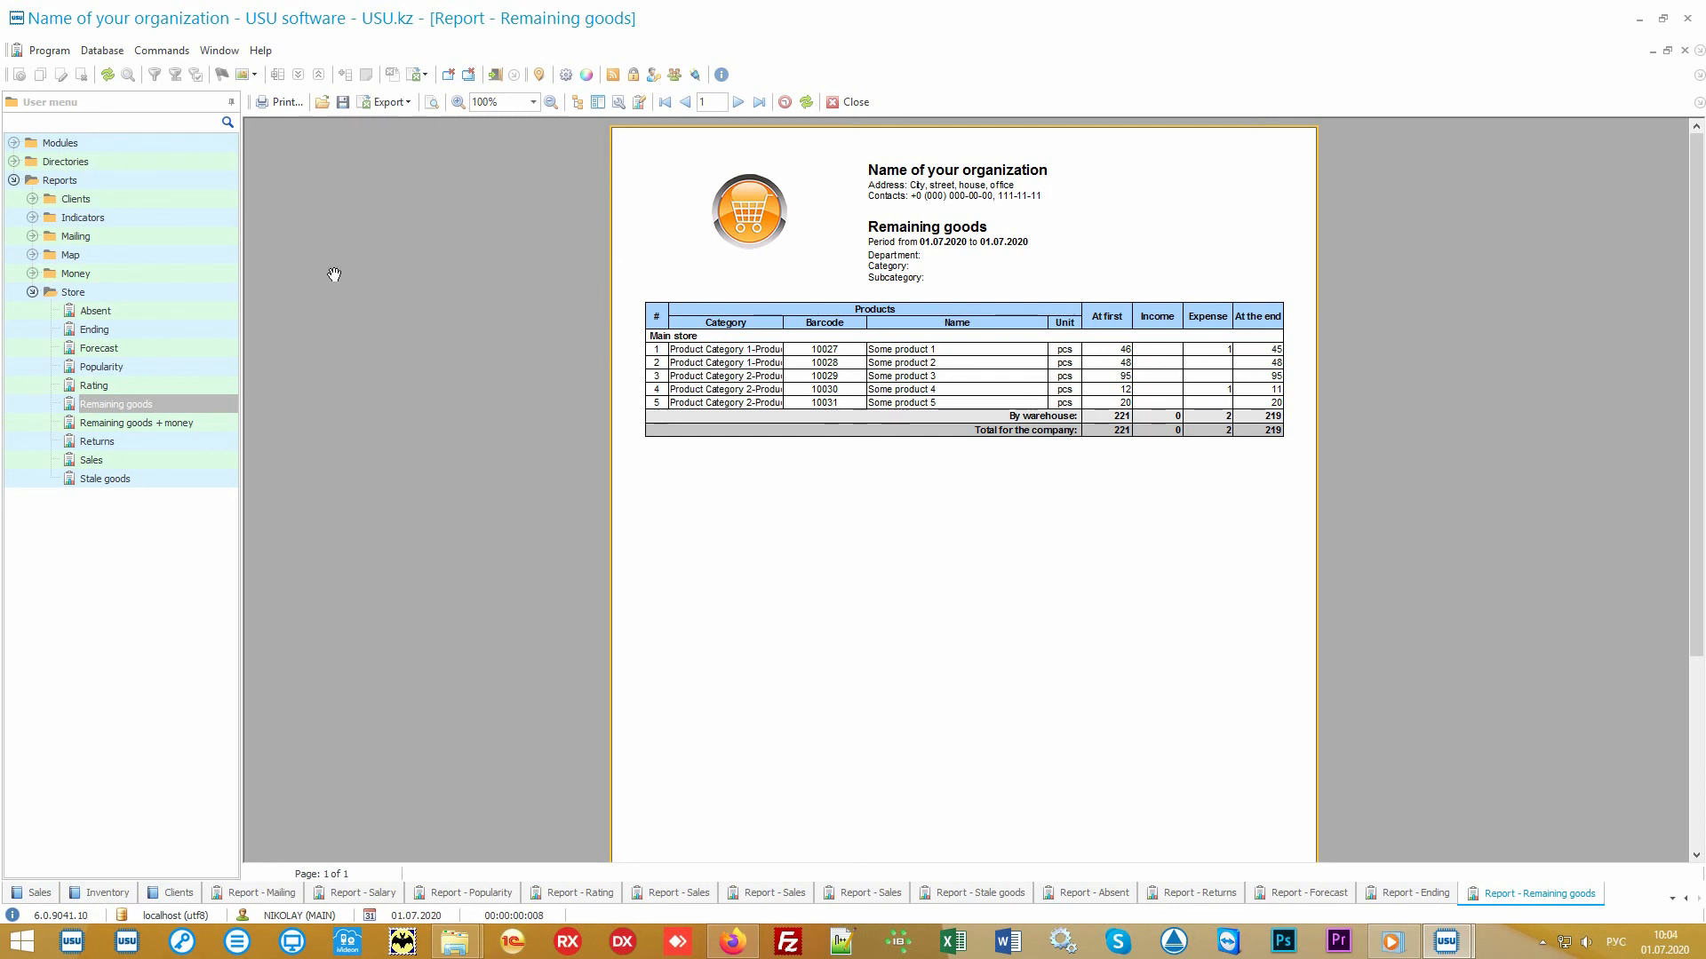
{"action": "double_click", "coordinate": [167, 276]}
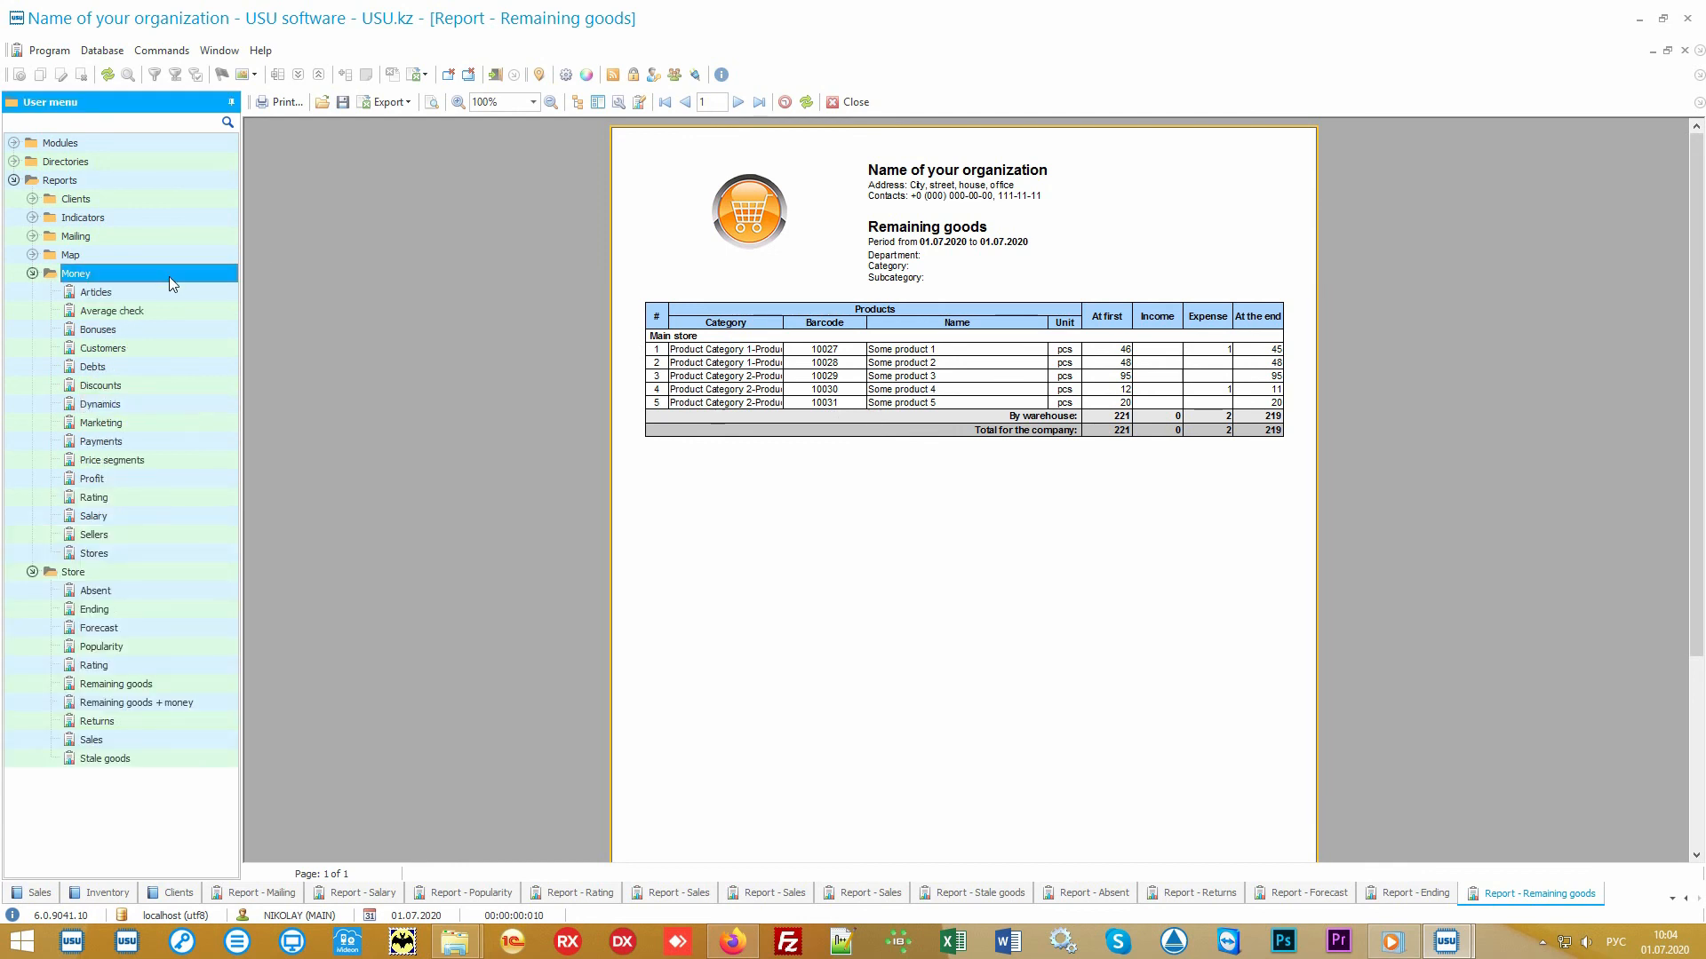
{"action": "left_click", "coordinate": [32, 573]}
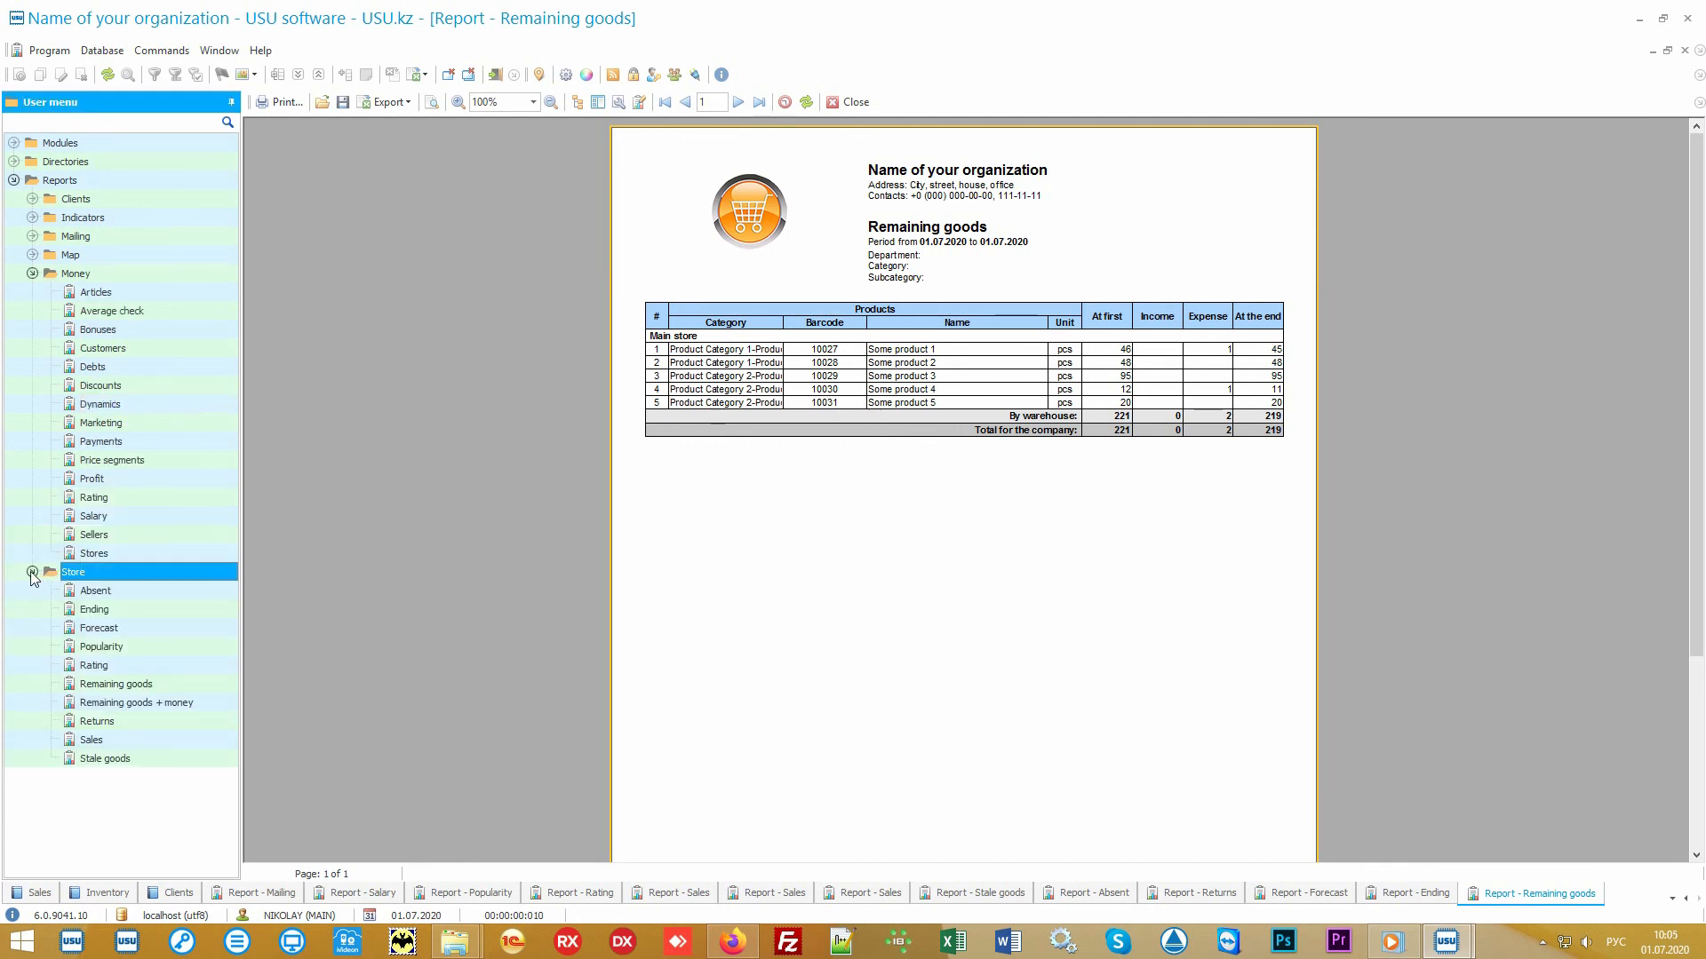
- Collapse the Store report folder, expand the Money directory folder and open the Financial items directory
{"action": "left_click", "coordinate": [32, 573]}
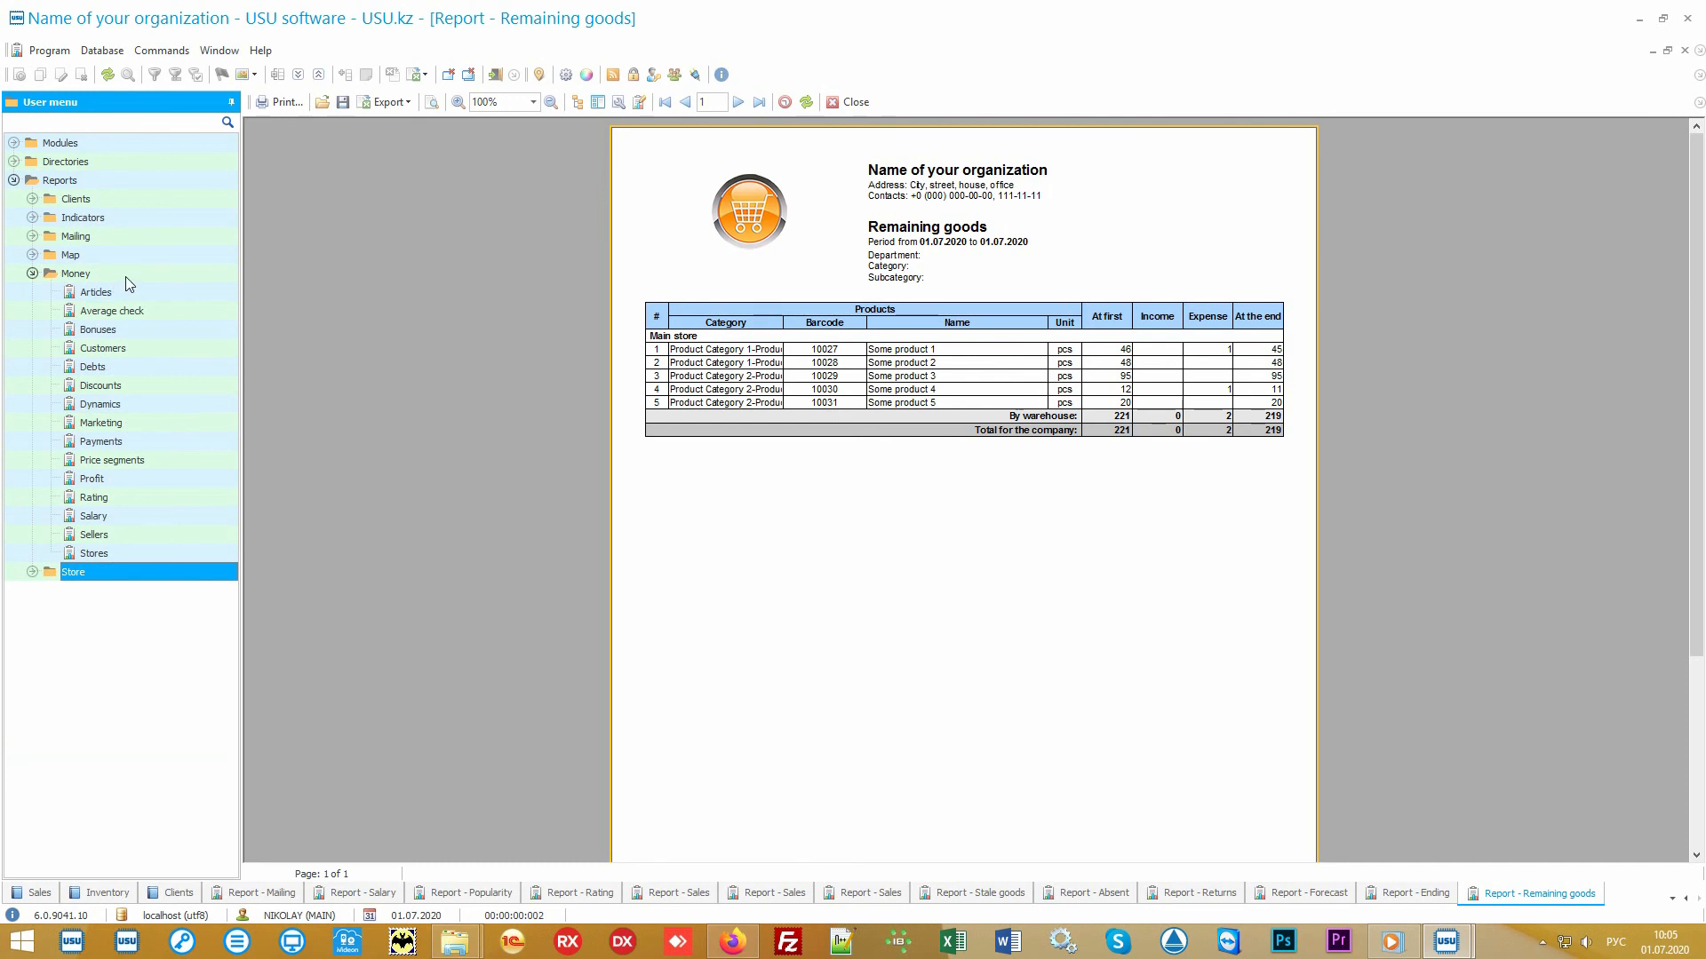
{"action": "left_click", "coordinate": [76, 273]}
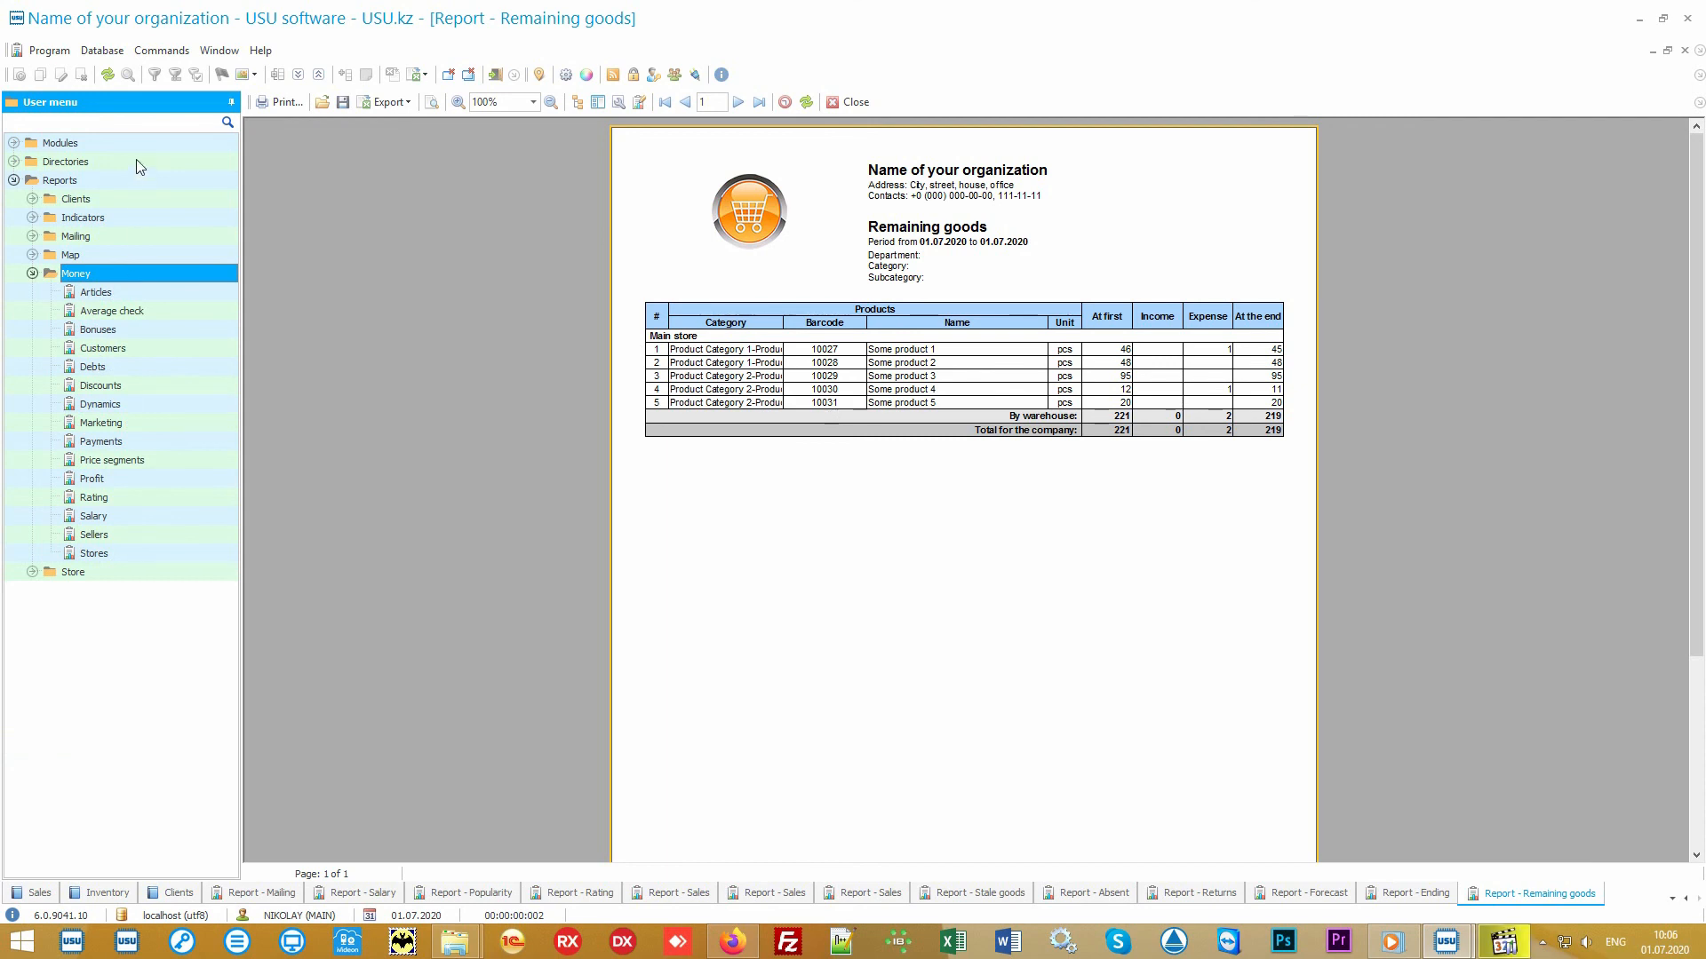
{"action": "double_click", "coordinate": [135, 161]}
{"action": "double_click", "coordinate": [121, 235]}
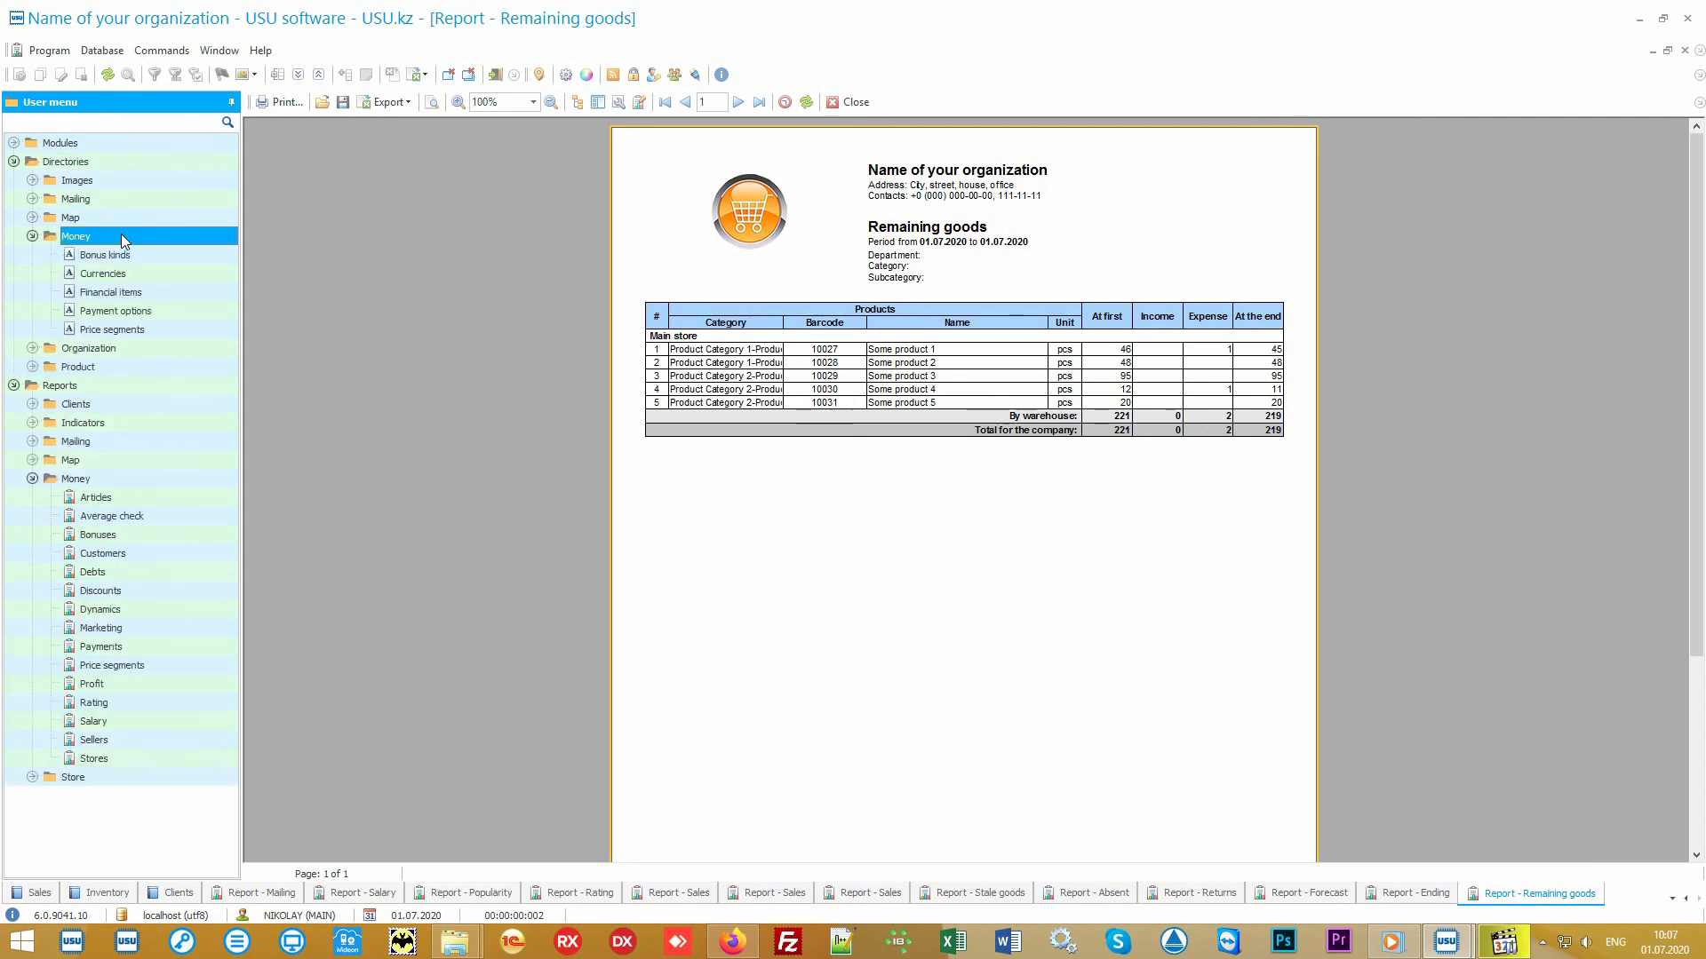
{"action": "double_click", "coordinate": [167, 292]}
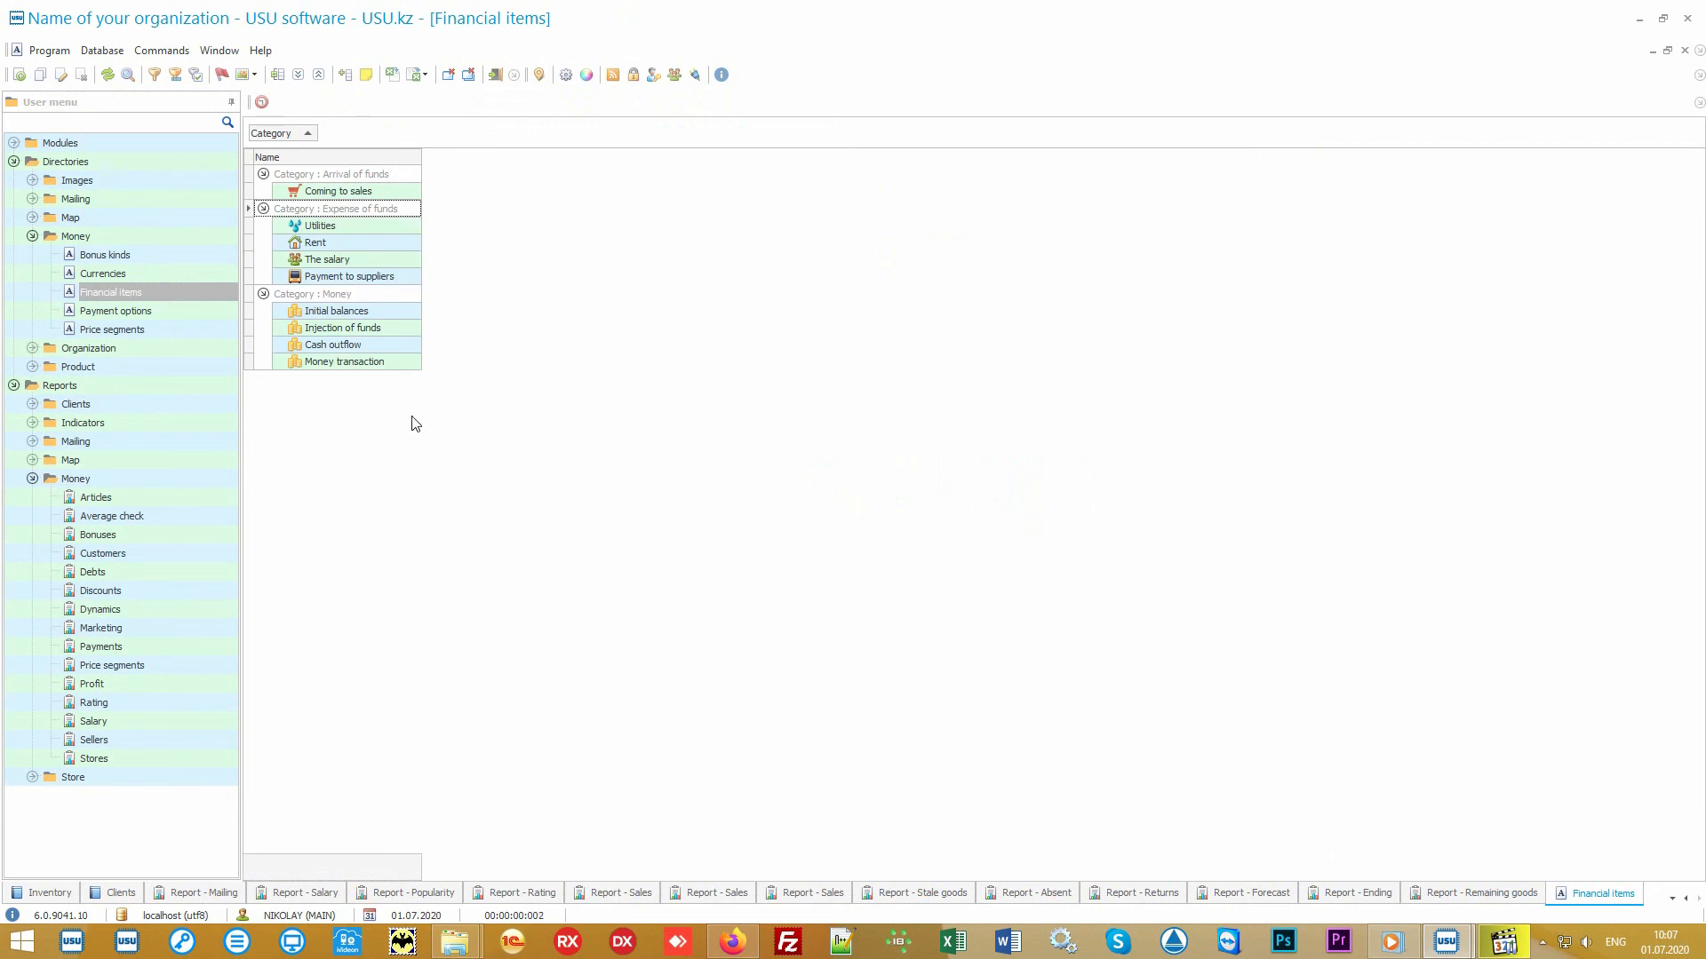
- Generate the Articles money report with the default date range
{"action": "double_click", "coordinate": [162, 495]}
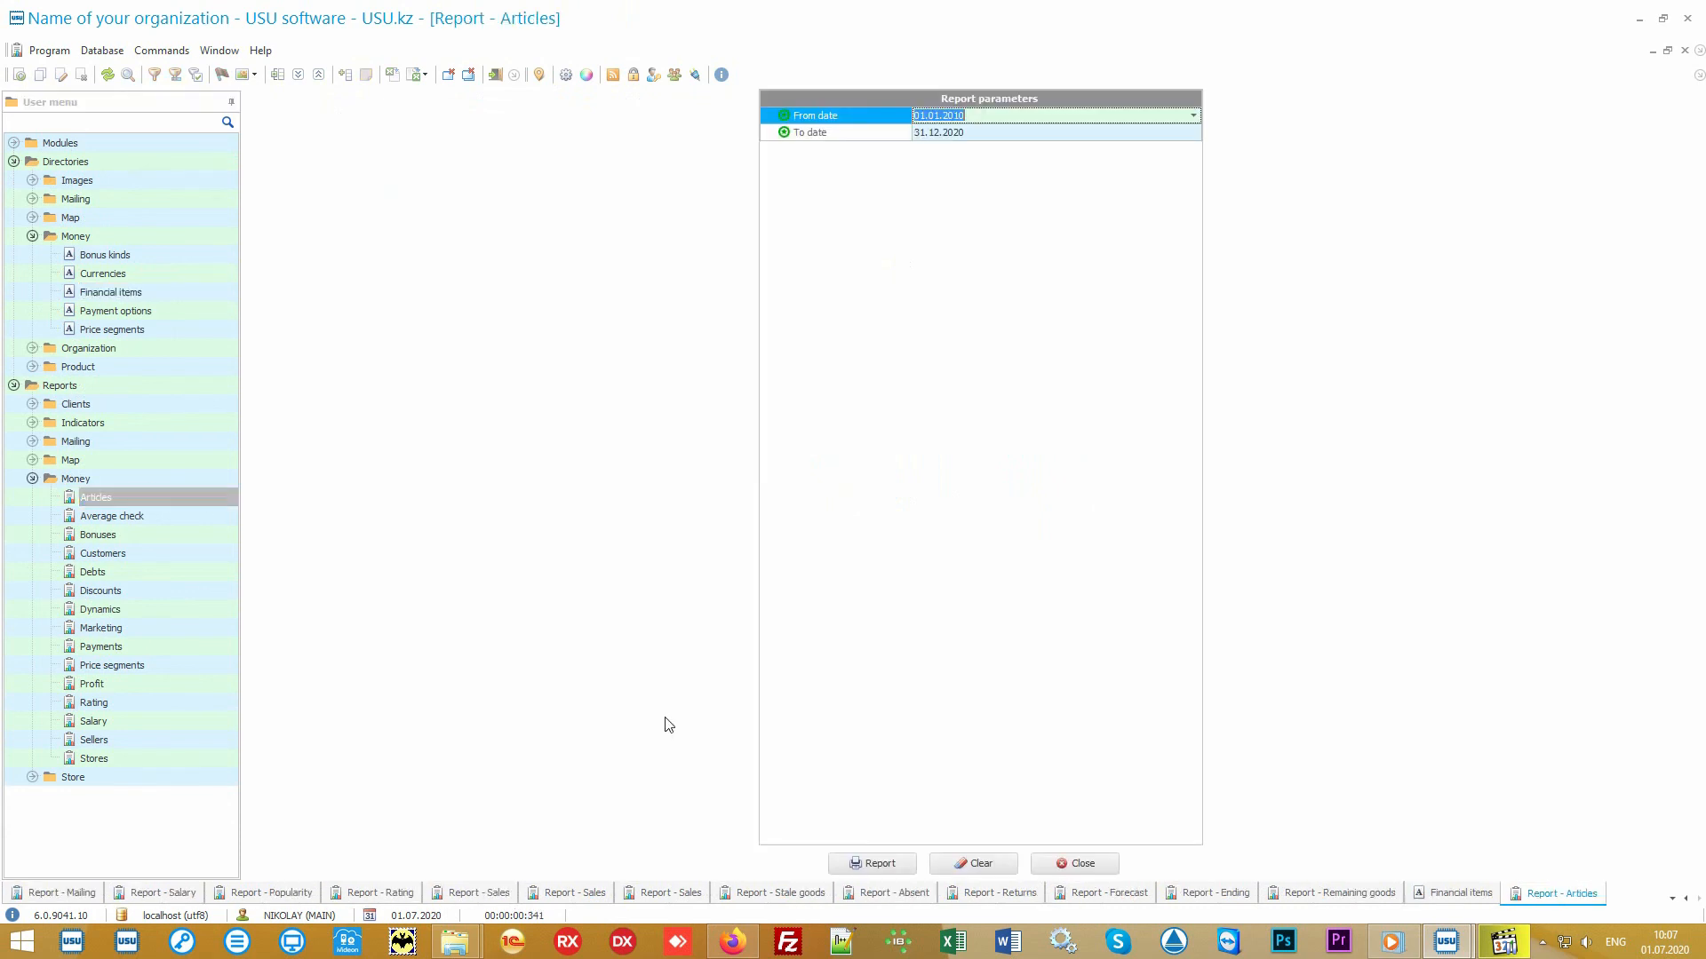
{"action": "left_click", "coordinate": [860, 862]}
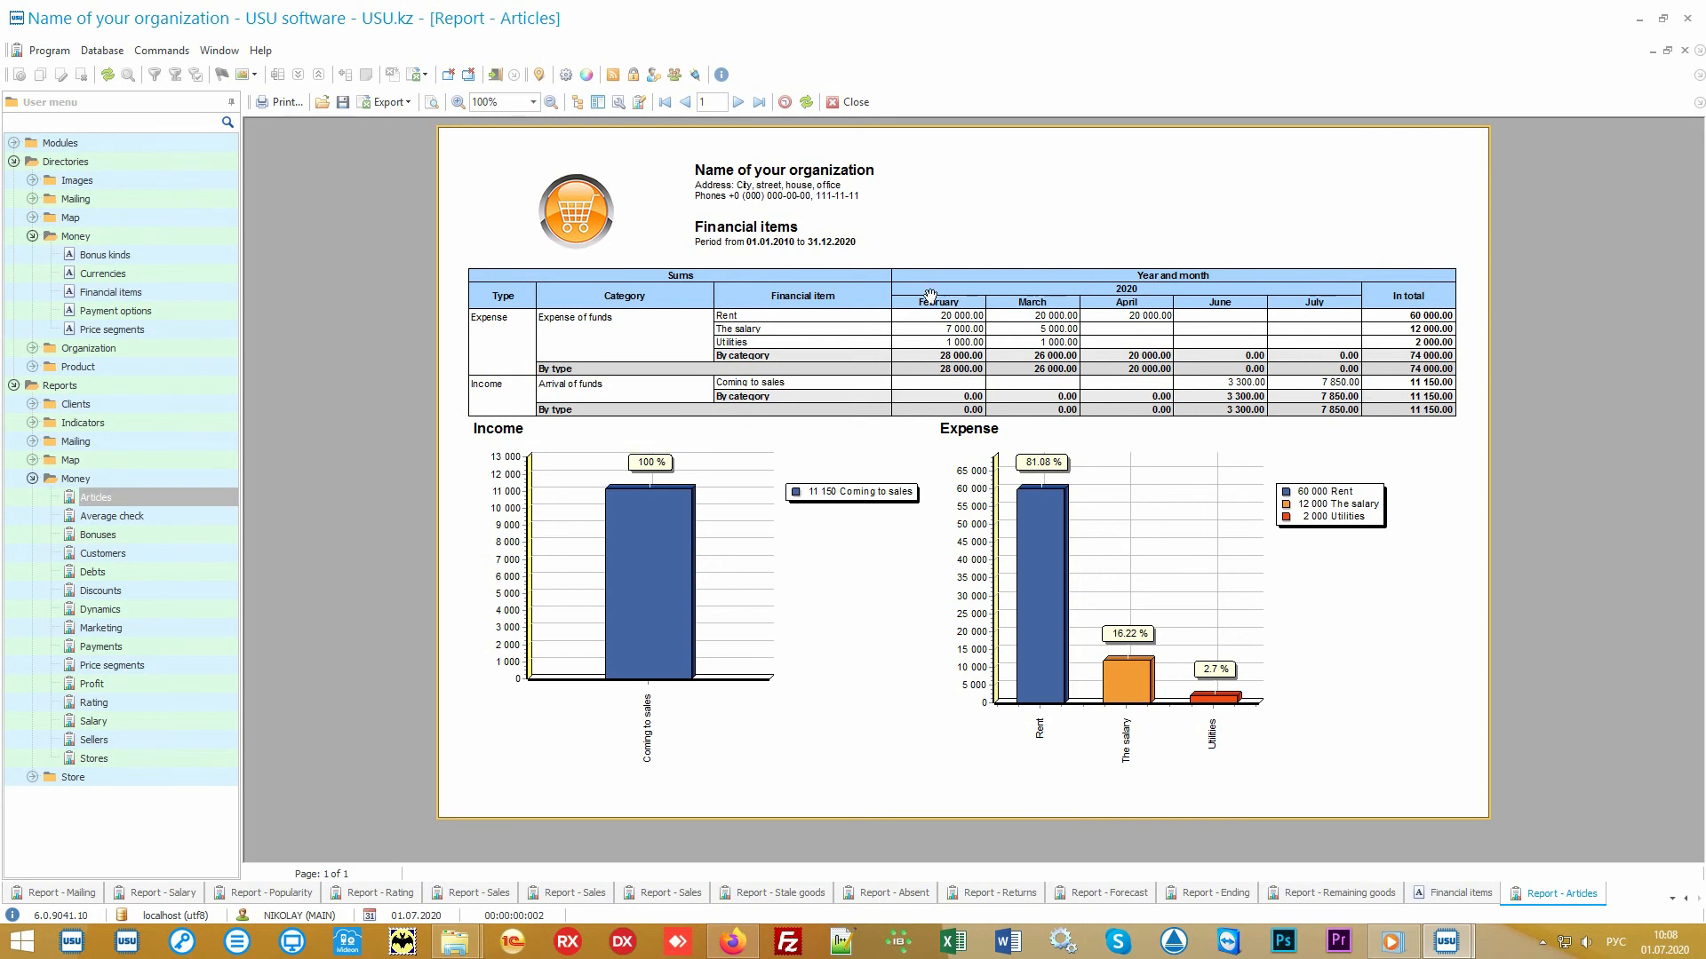
{"action": "mouse_move", "coordinate": [1274, 455]}
- Generate the Average check report and then the Price segments report with default dates
{"action": "double_click", "coordinate": [158, 515]}
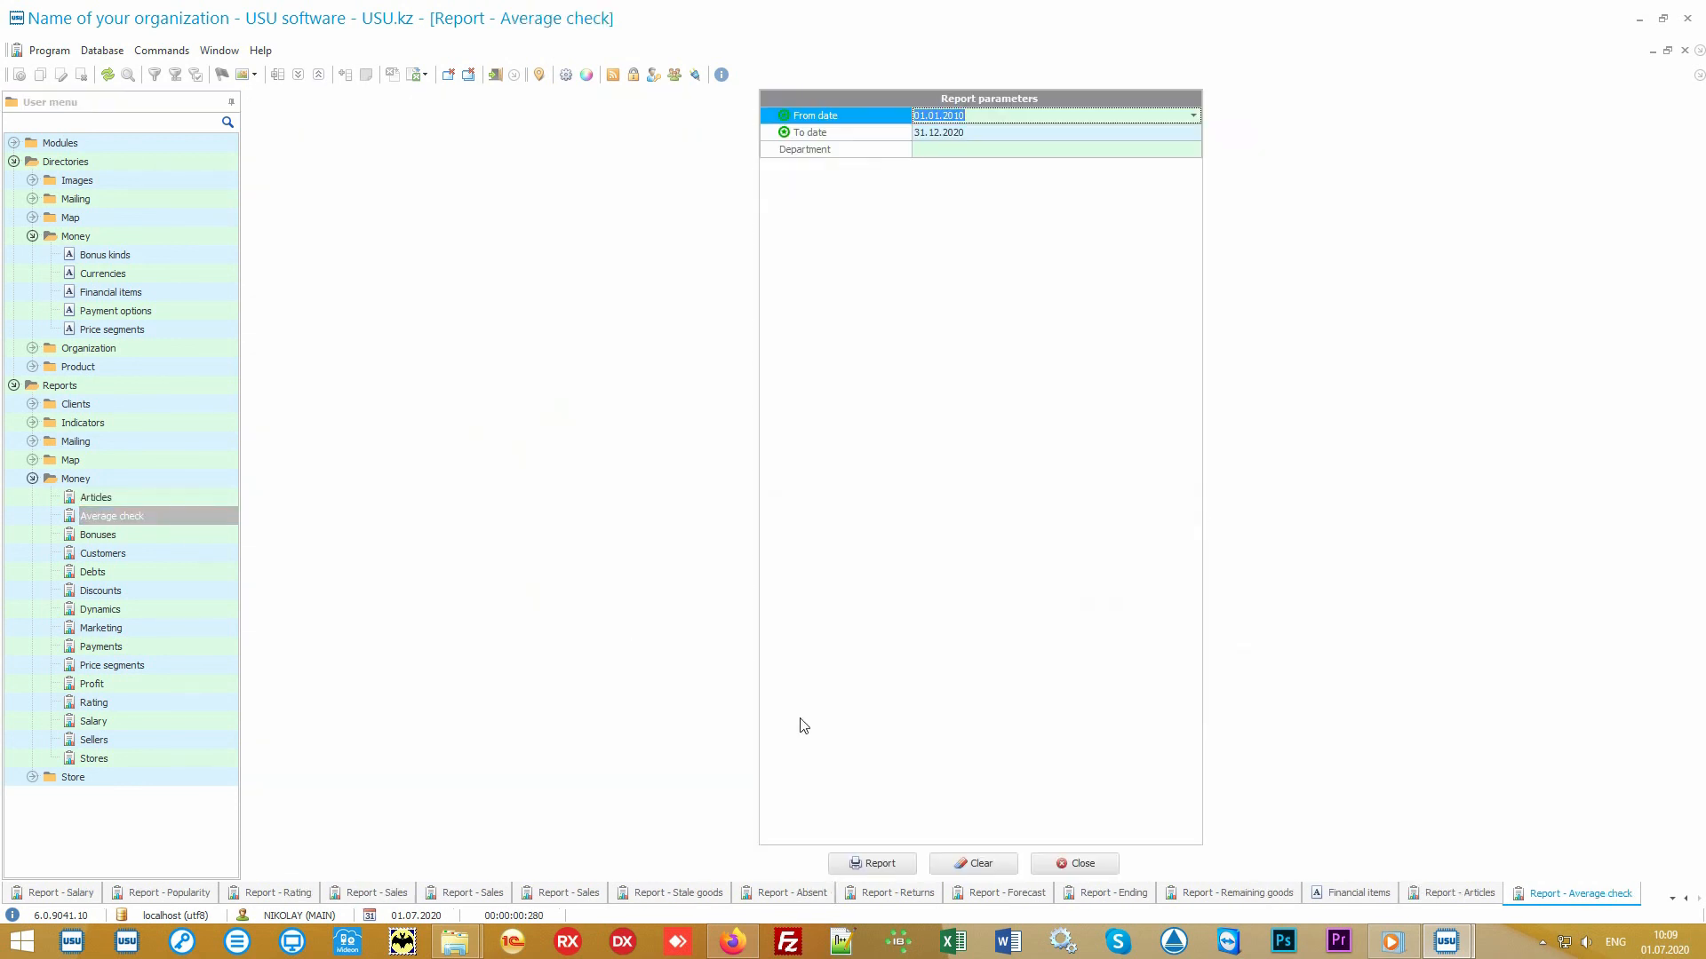
{"action": "left_click", "coordinate": [906, 862]}
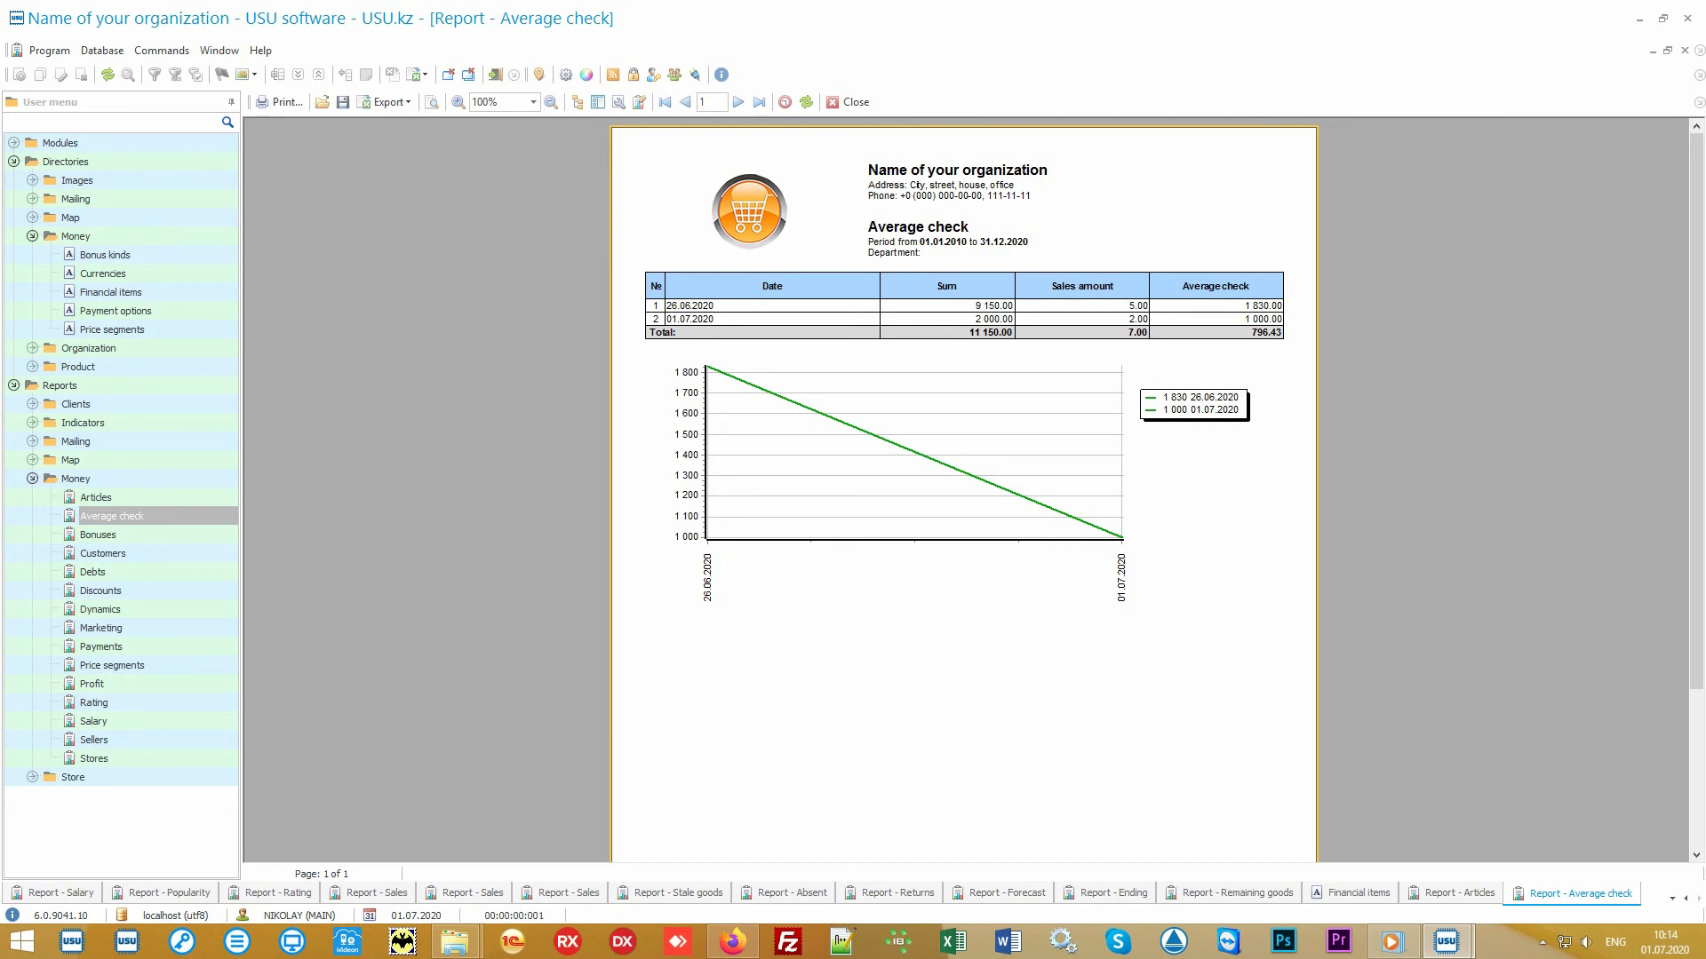
{"action": "left_click", "coordinate": [184, 666]}
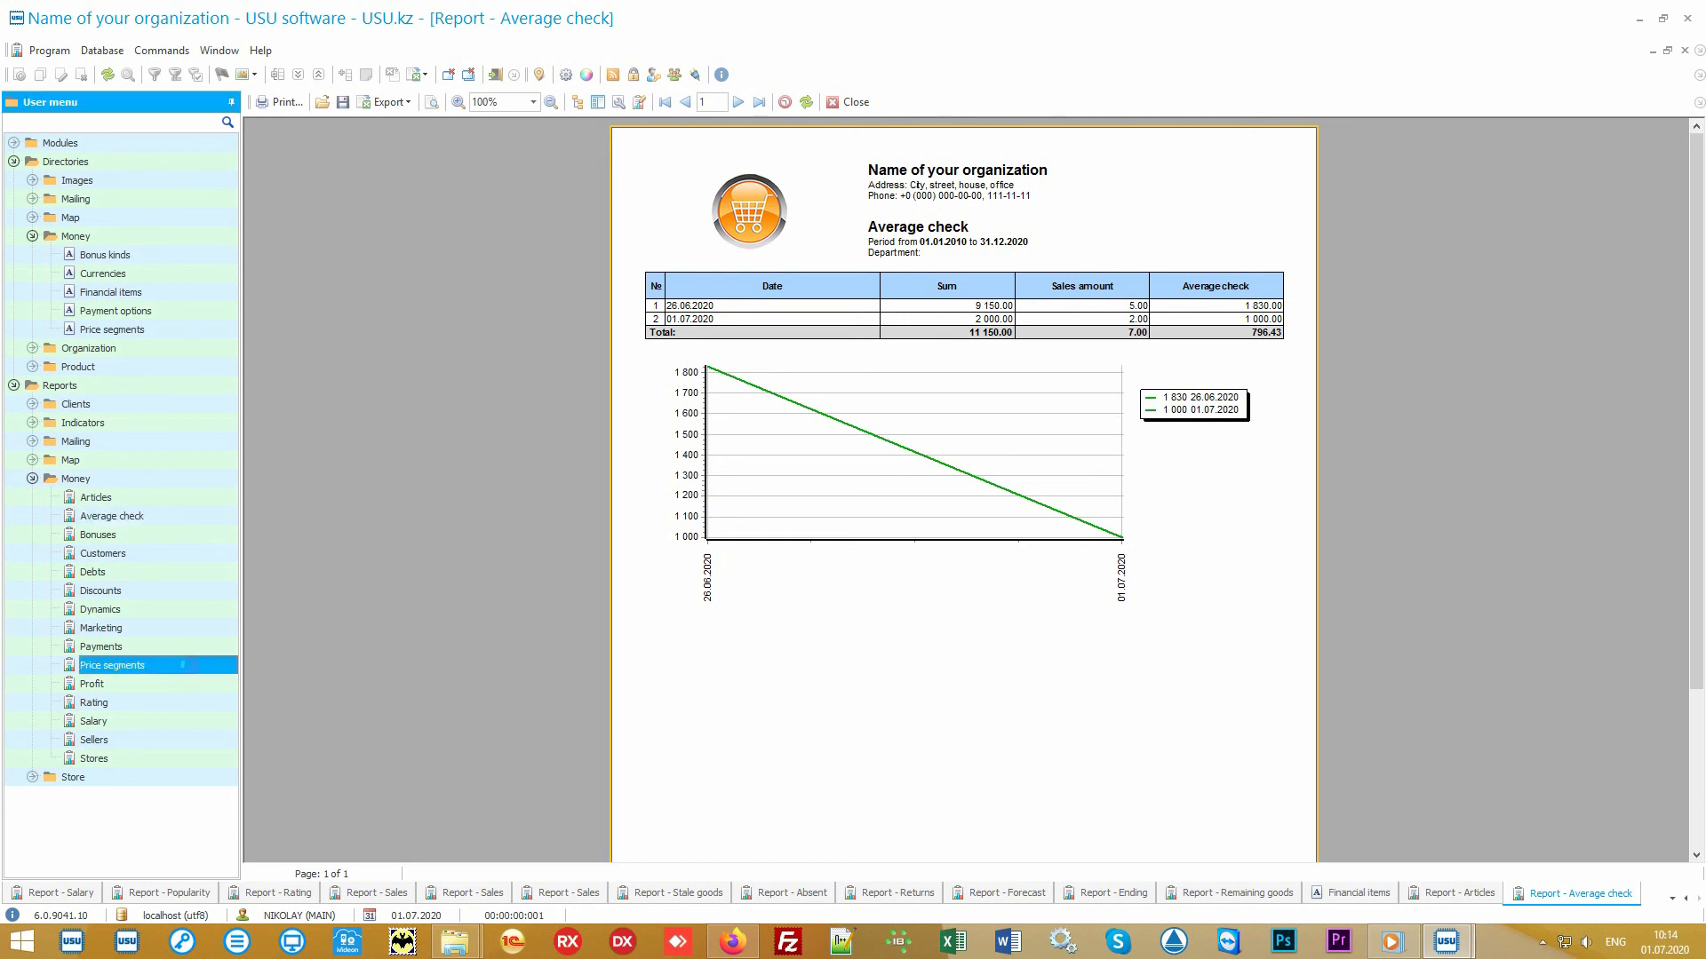
{"action": "left_click", "coordinate": [875, 861]}
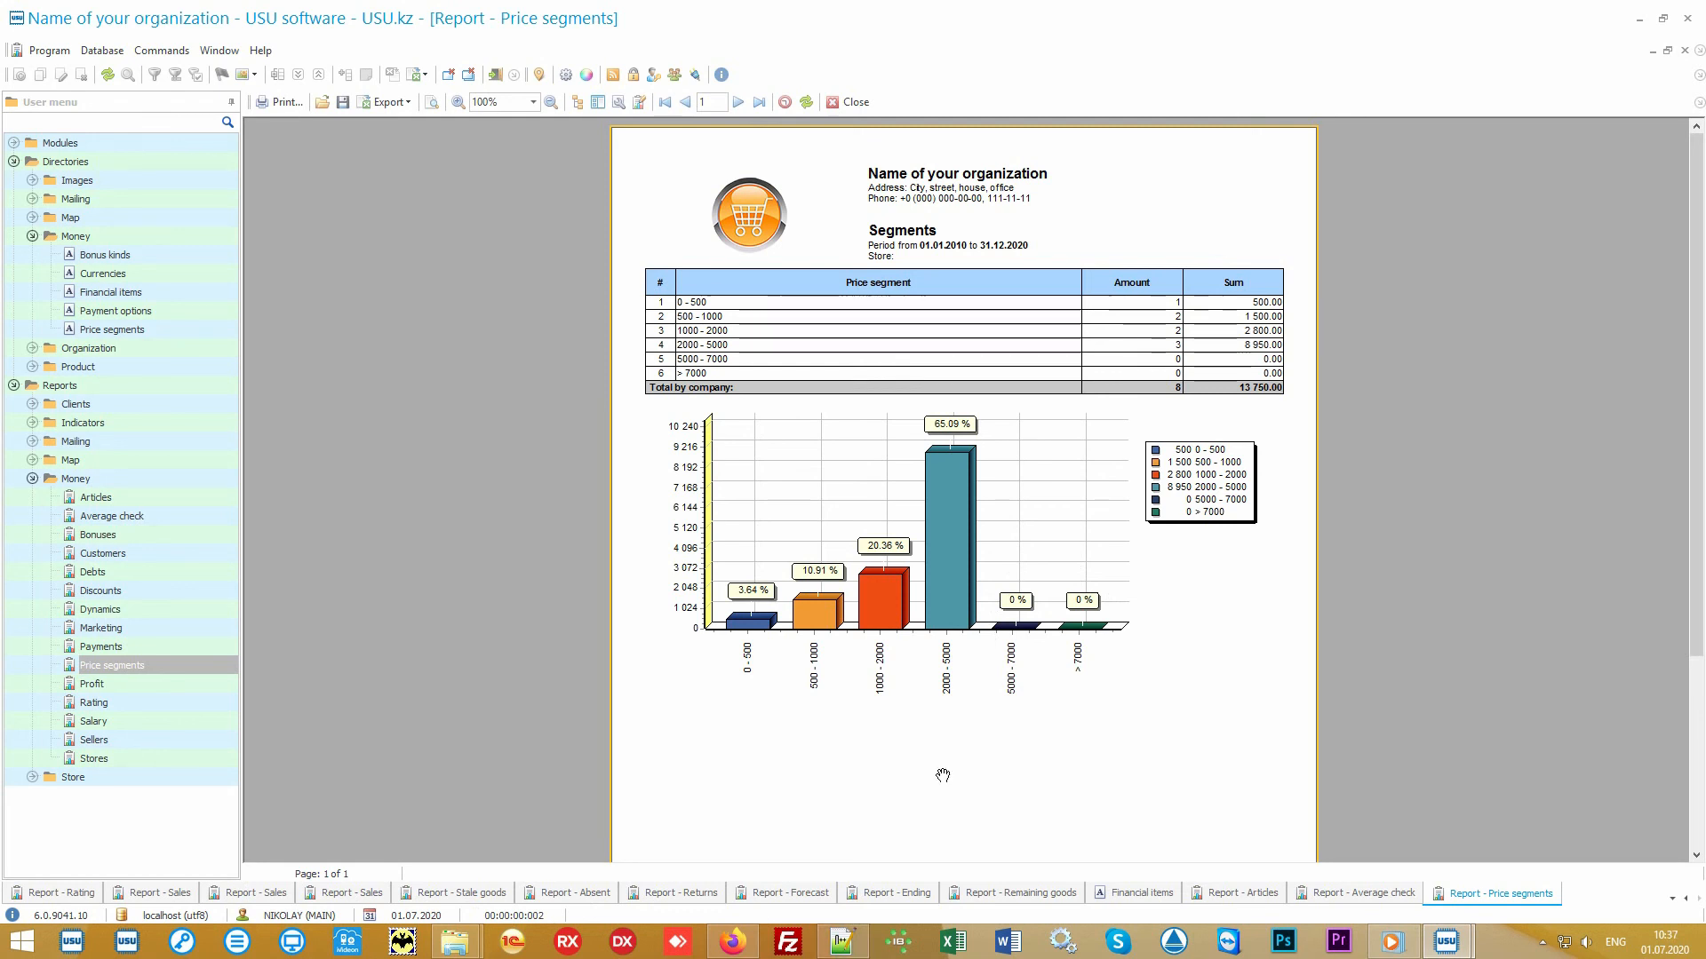
- Generate the Rating report and then the Marketing report with default dates
{"action": "left_click", "coordinate": [160, 706]}
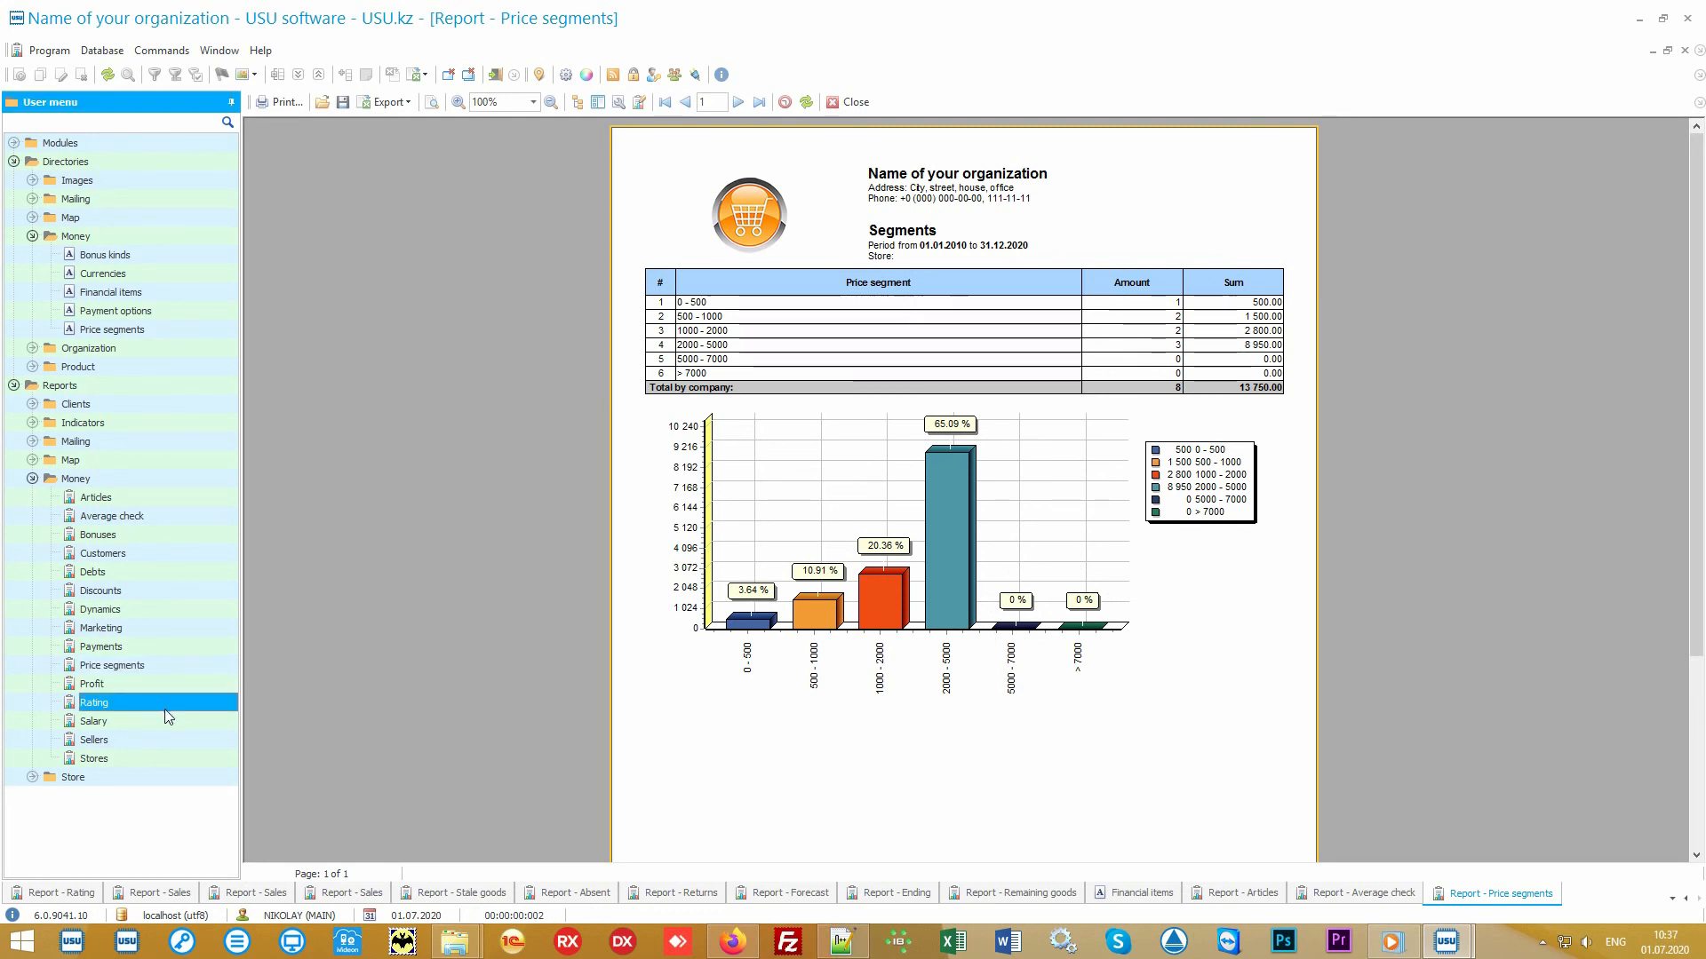
{"action": "double_click", "coordinate": [175, 713]}
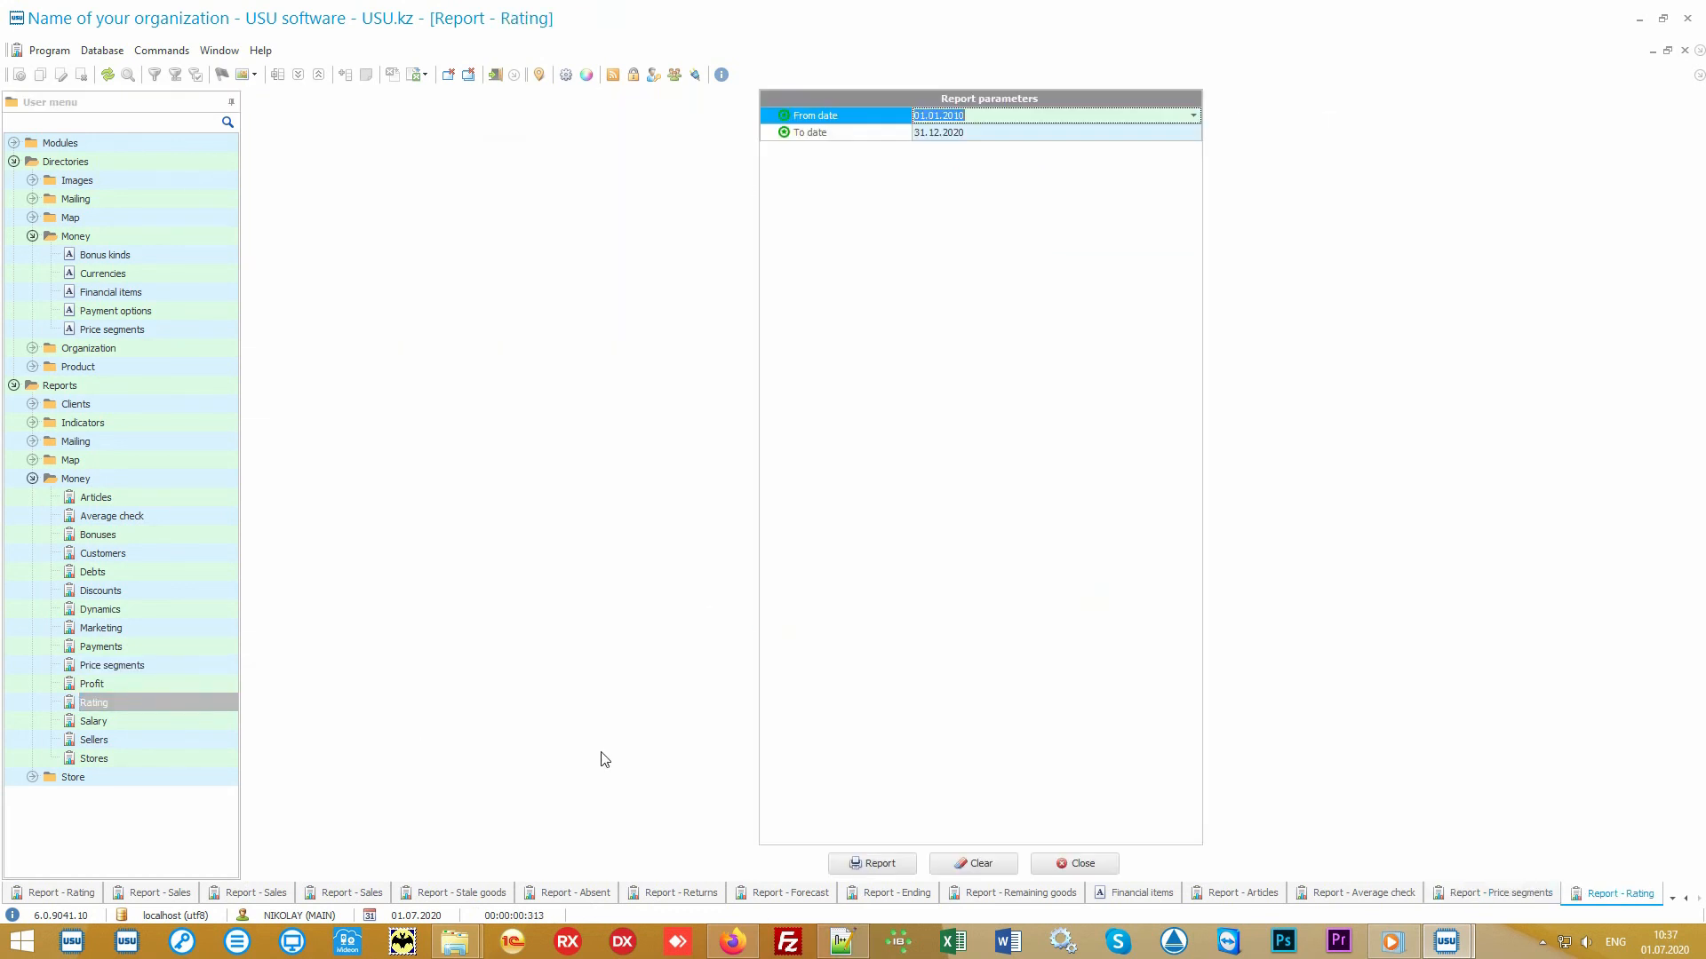
{"action": "left_click", "coordinate": [872, 869]}
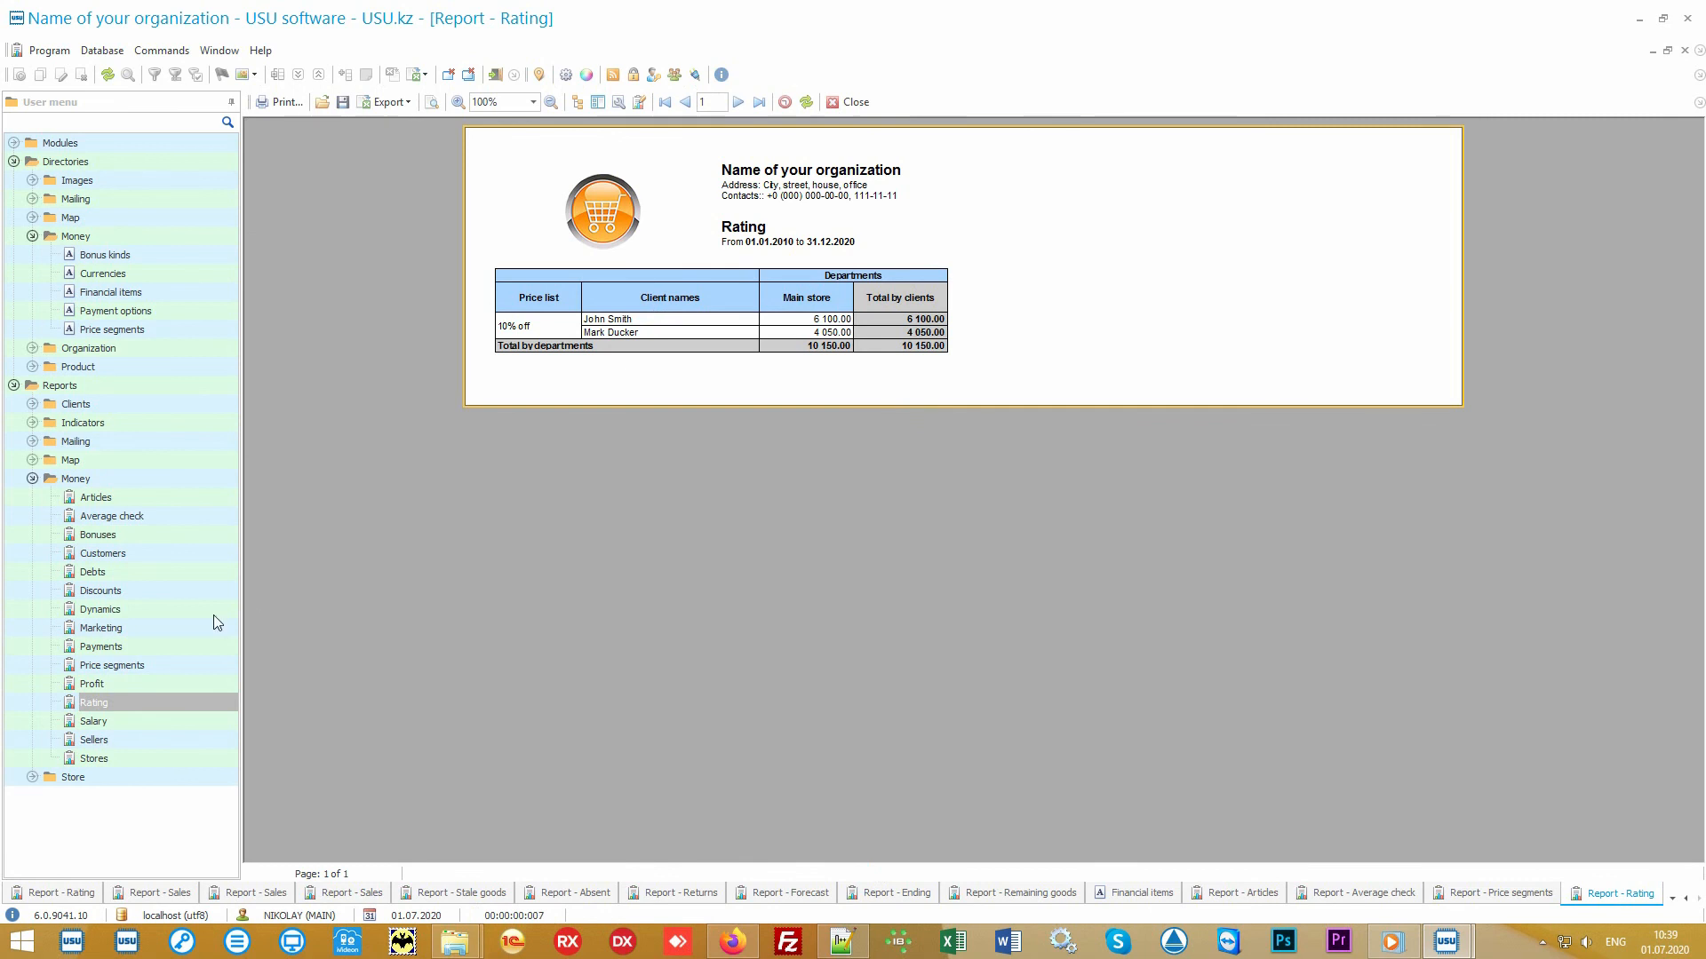
{"action": "left_click", "coordinate": [168, 626]}
{"action": "left_click", "coordinate": [855, 862]}
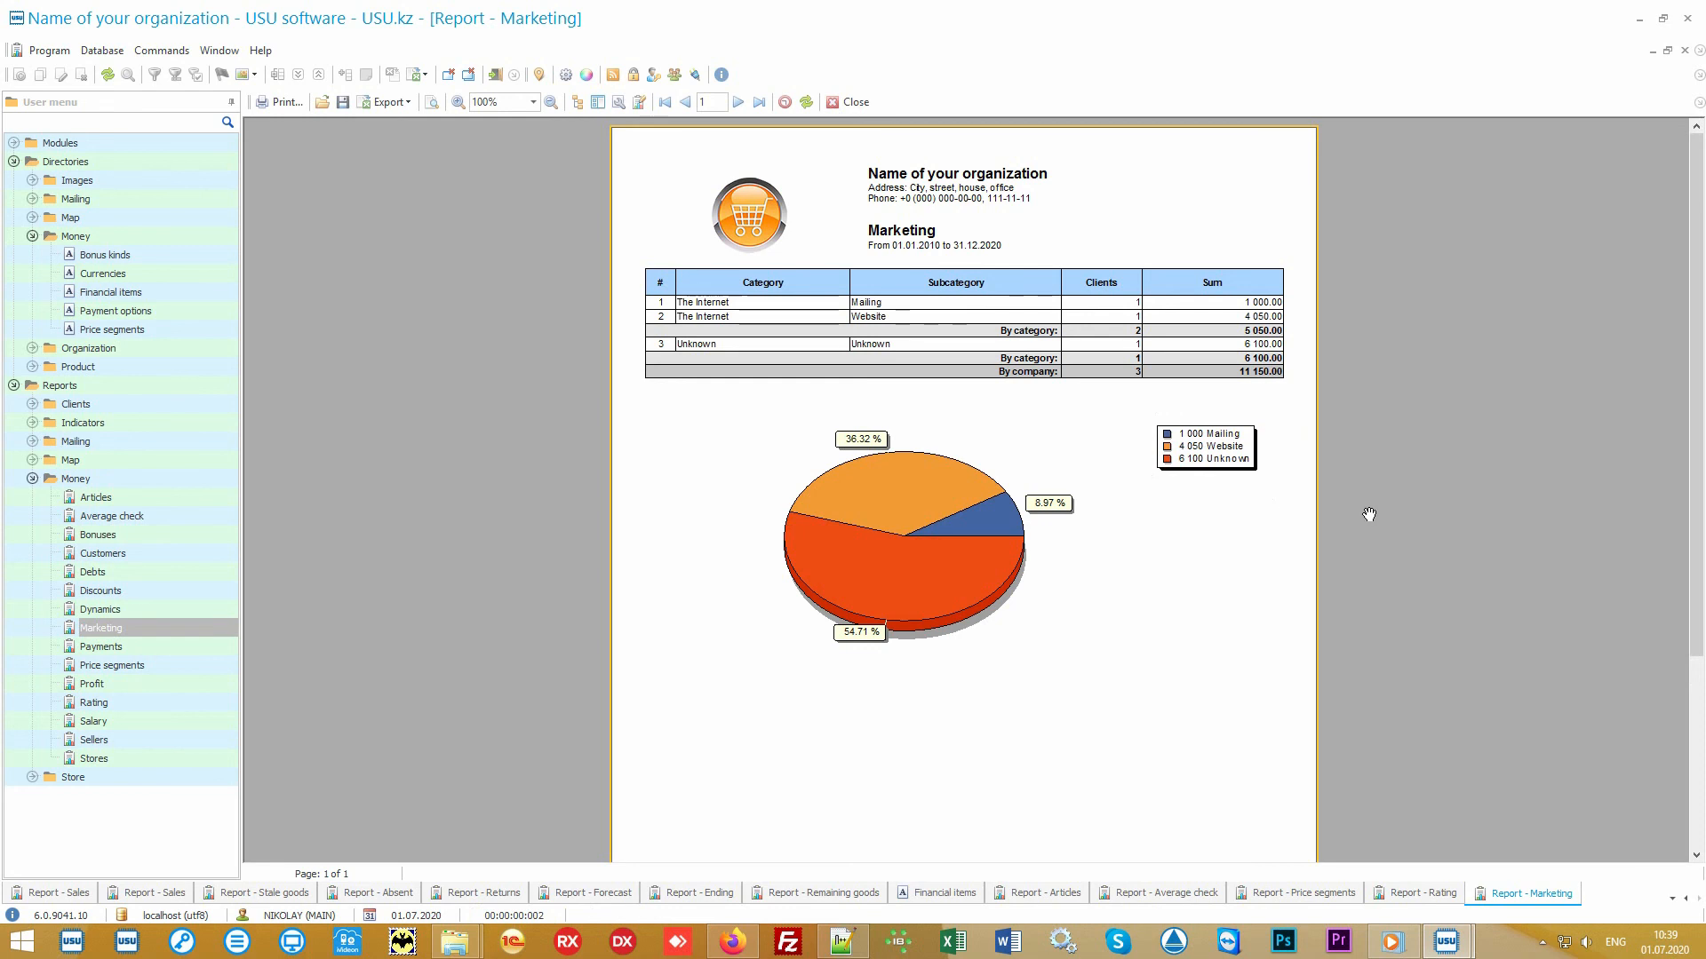
- Generate the Stores report and then the Sellers report with default dates
{"action": "left_click", "coordinate": [173, 753]}
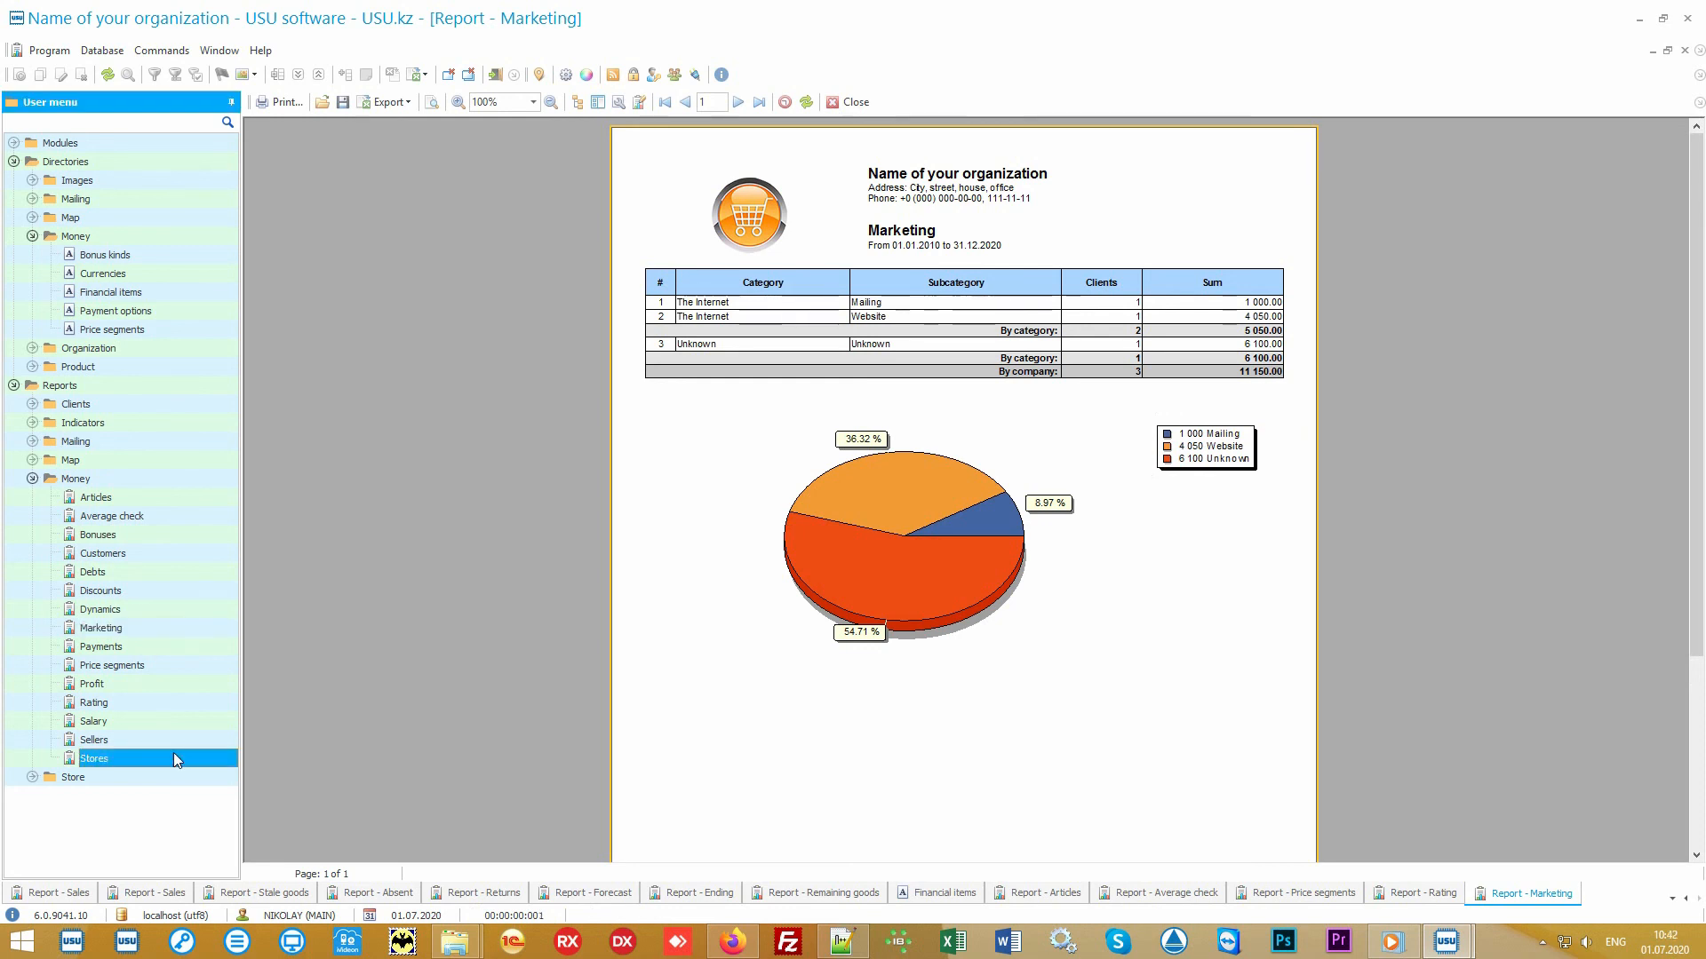
{"action": "left_click", "coordinate": [878, 863]}
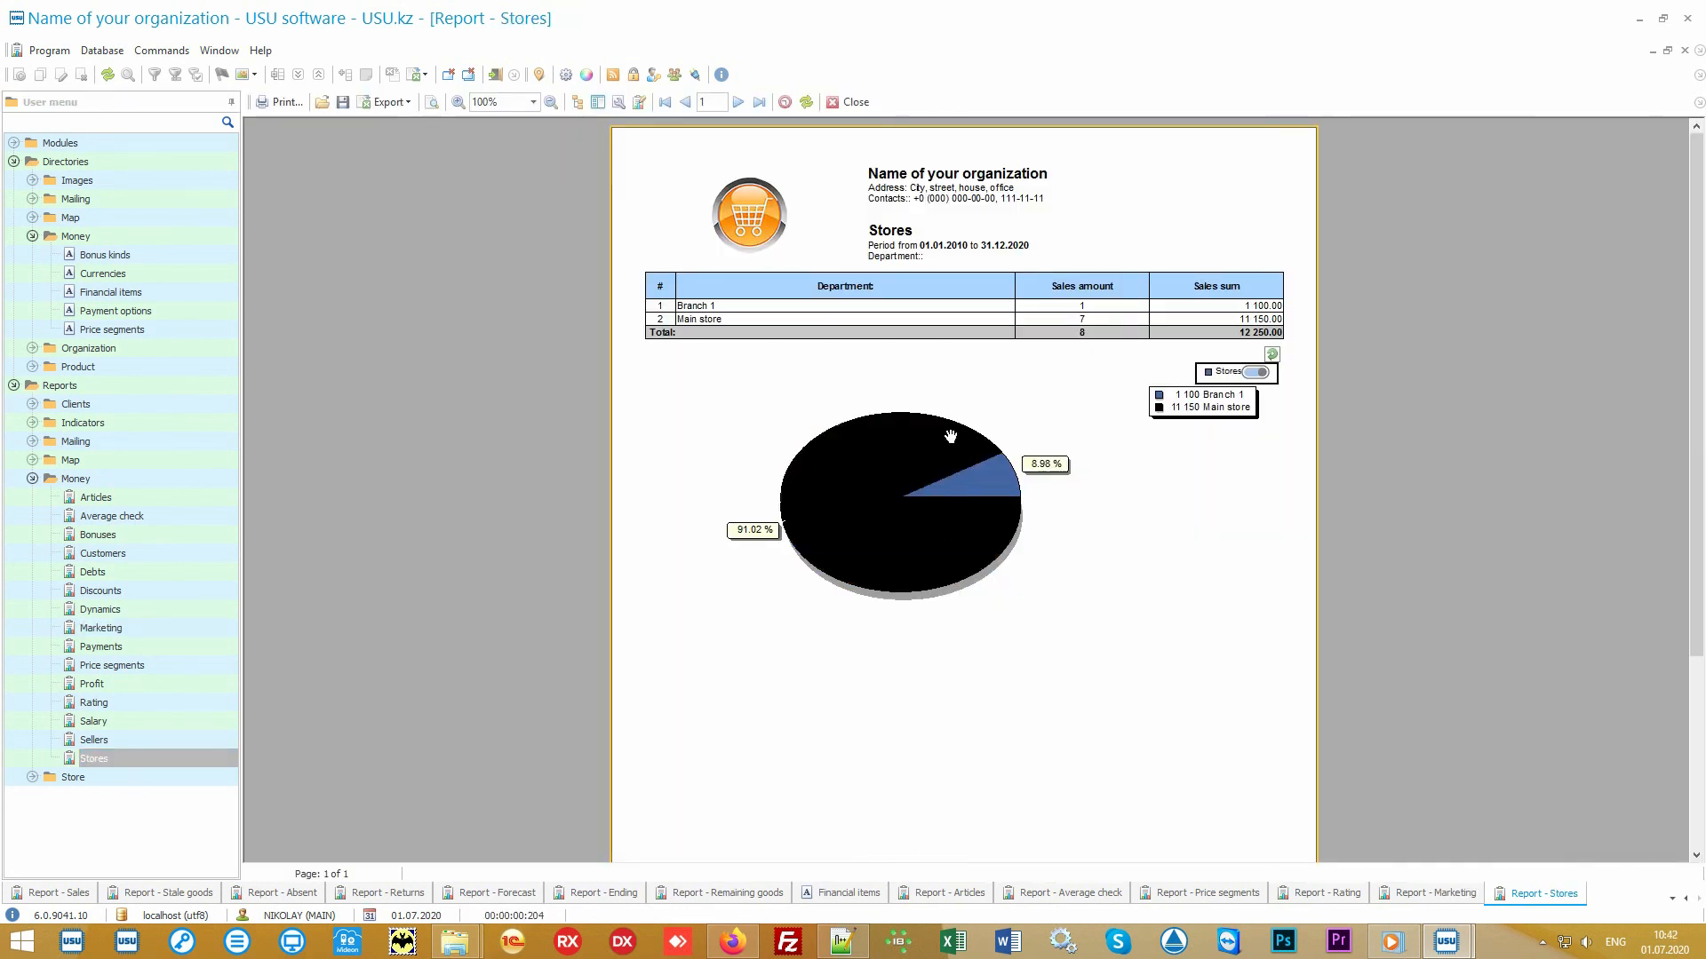
{"action": "left_click", "coordinate": [160, 741]}
{"action": "left_click", "coordinate": [871, 864]}
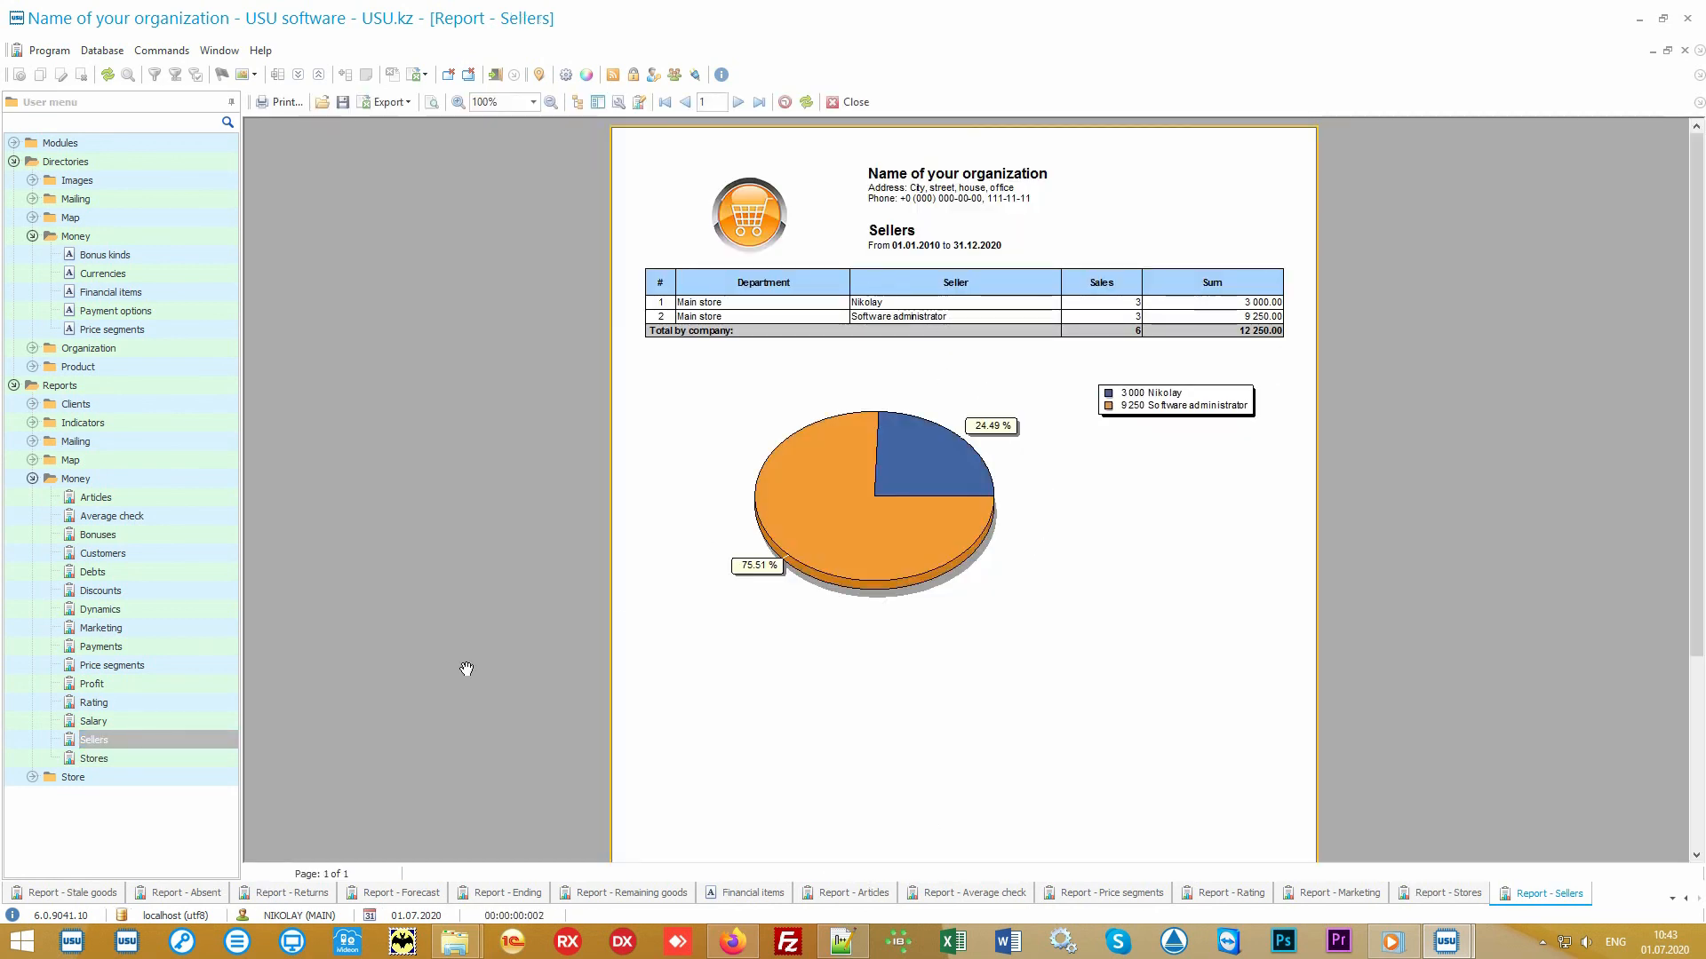
- Generate the Salary report and then the Discounts report with default dates
{"action": "left_click", "coordinate": [152, 721]}
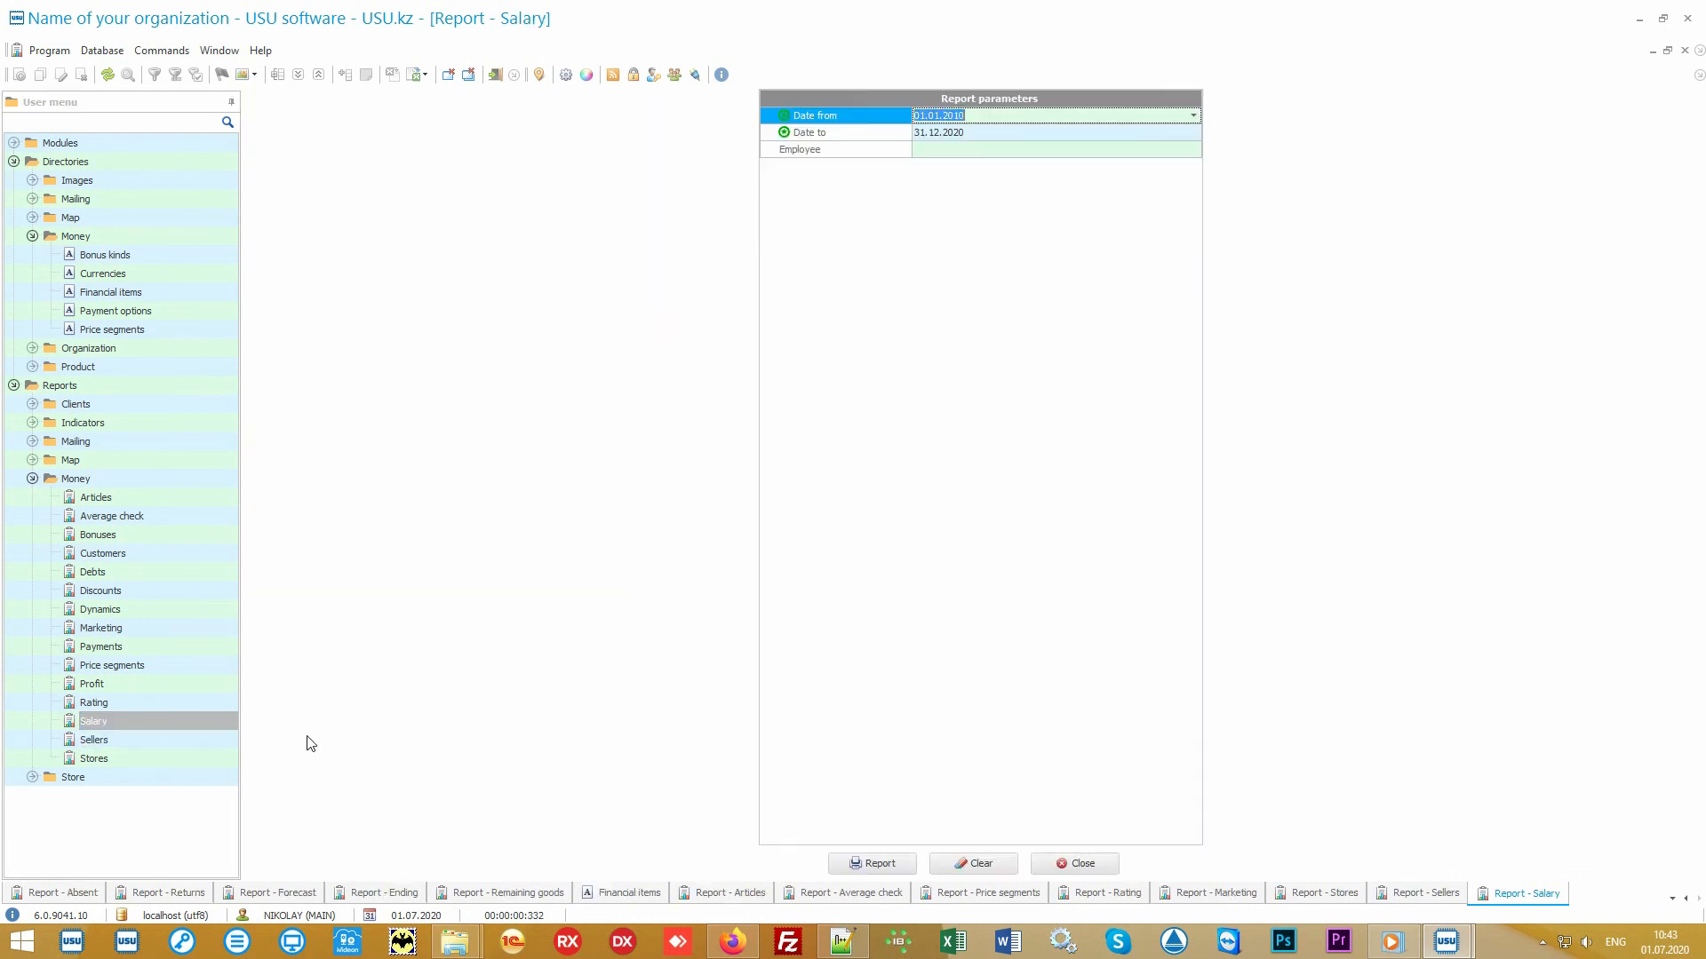
{"action": "left_click", "coordinate": [871, 863]}
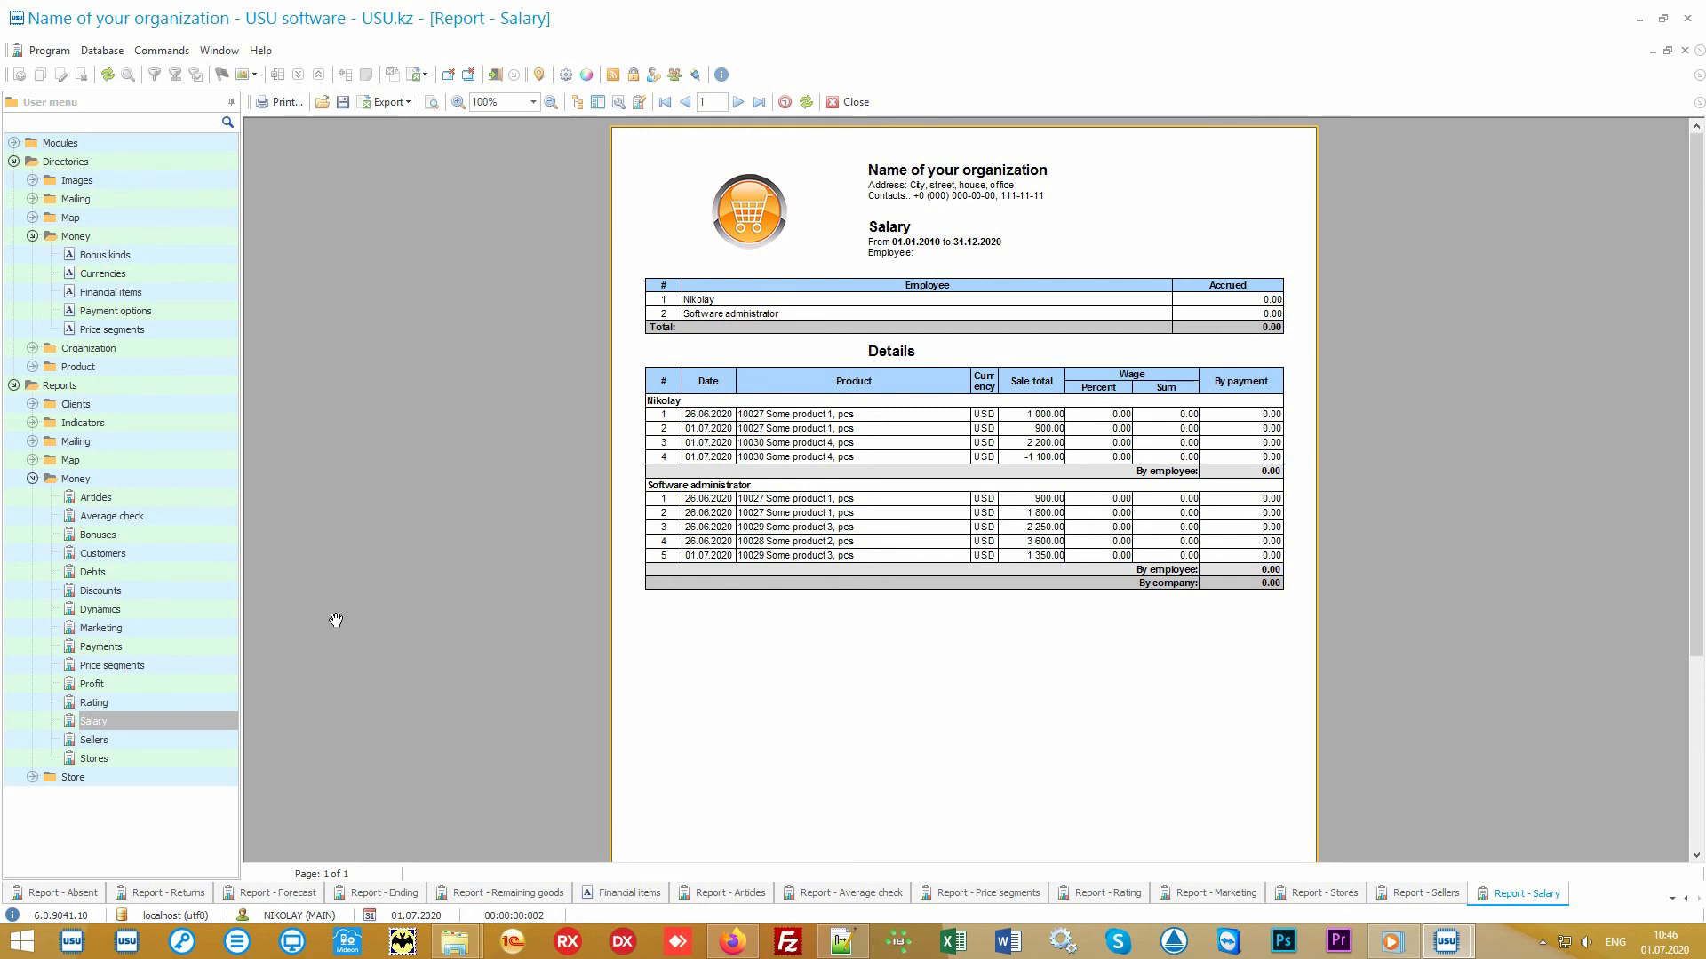
{"action": "left_click", "coordinate": [197, 591]}
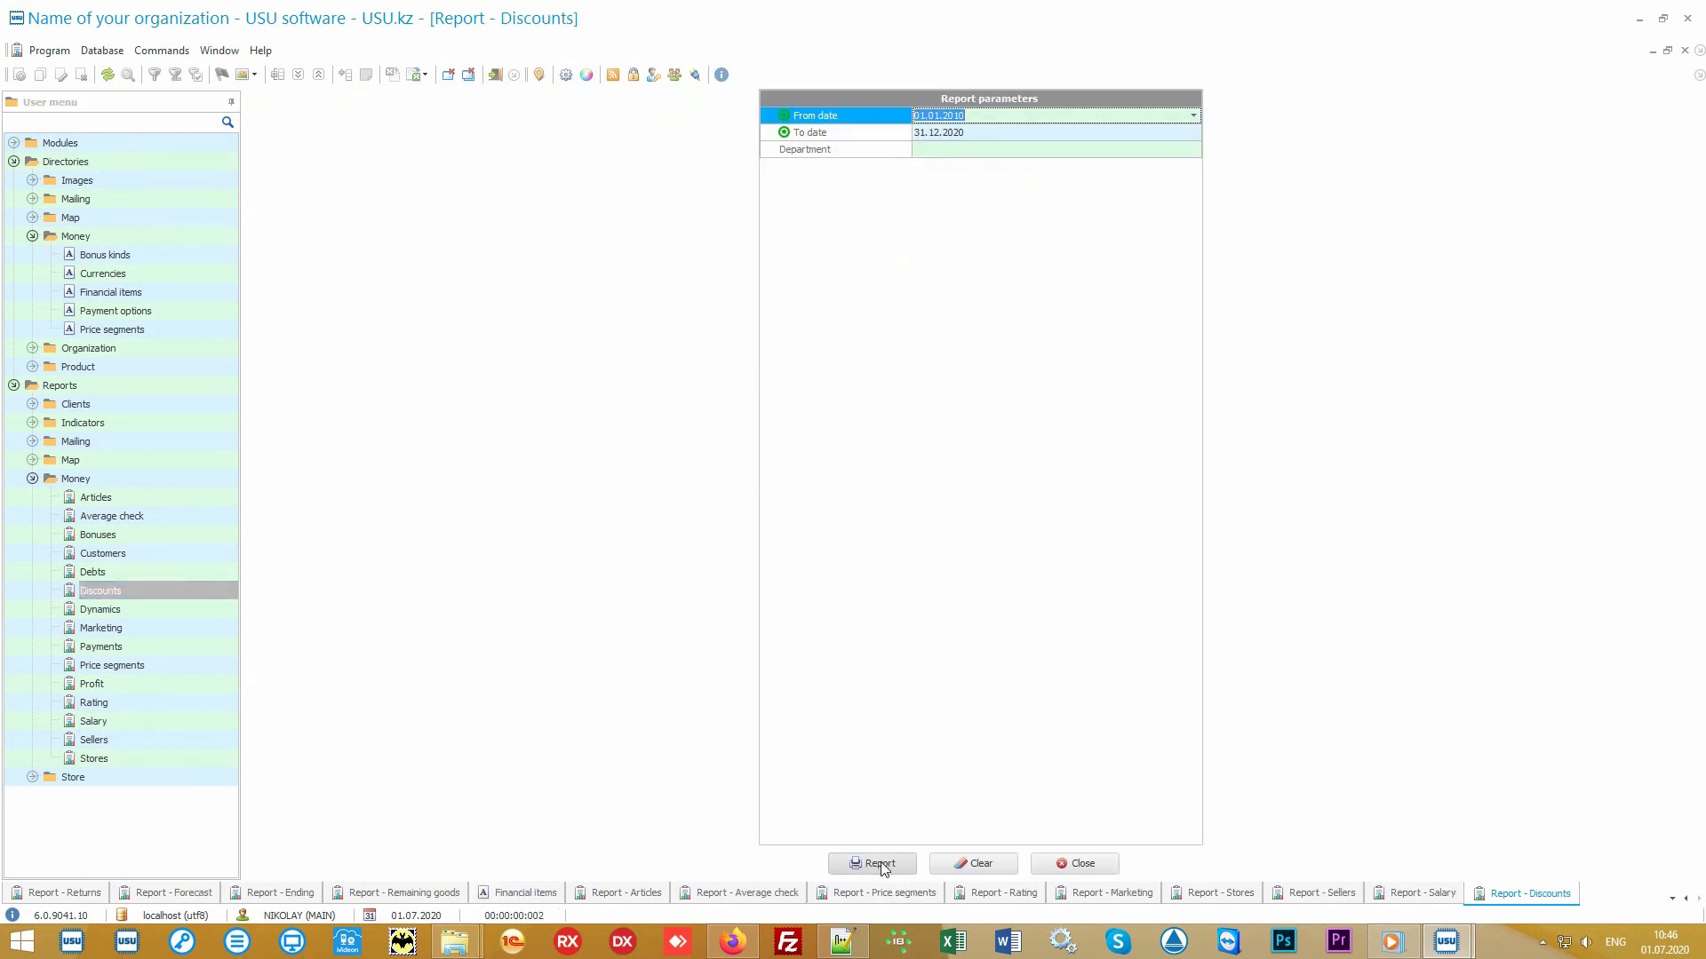
{"action": "left_click", "coordinate": [873, 860]}
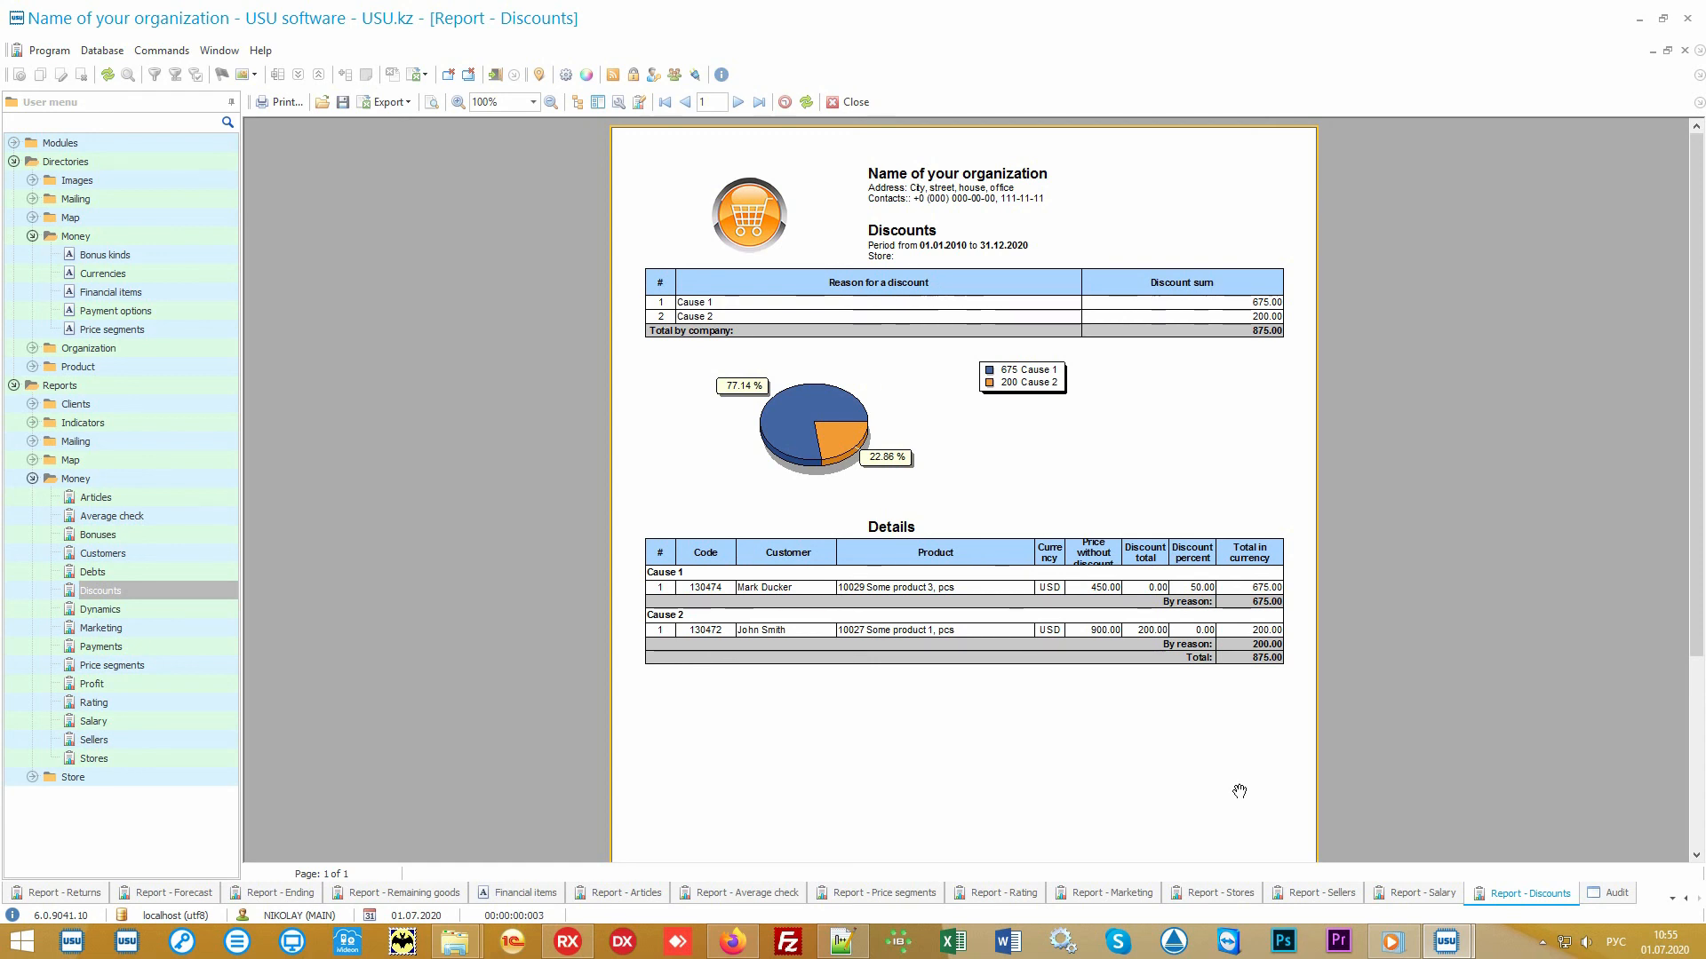
{"action": "left_click", "coordinate": [1614, 893]}
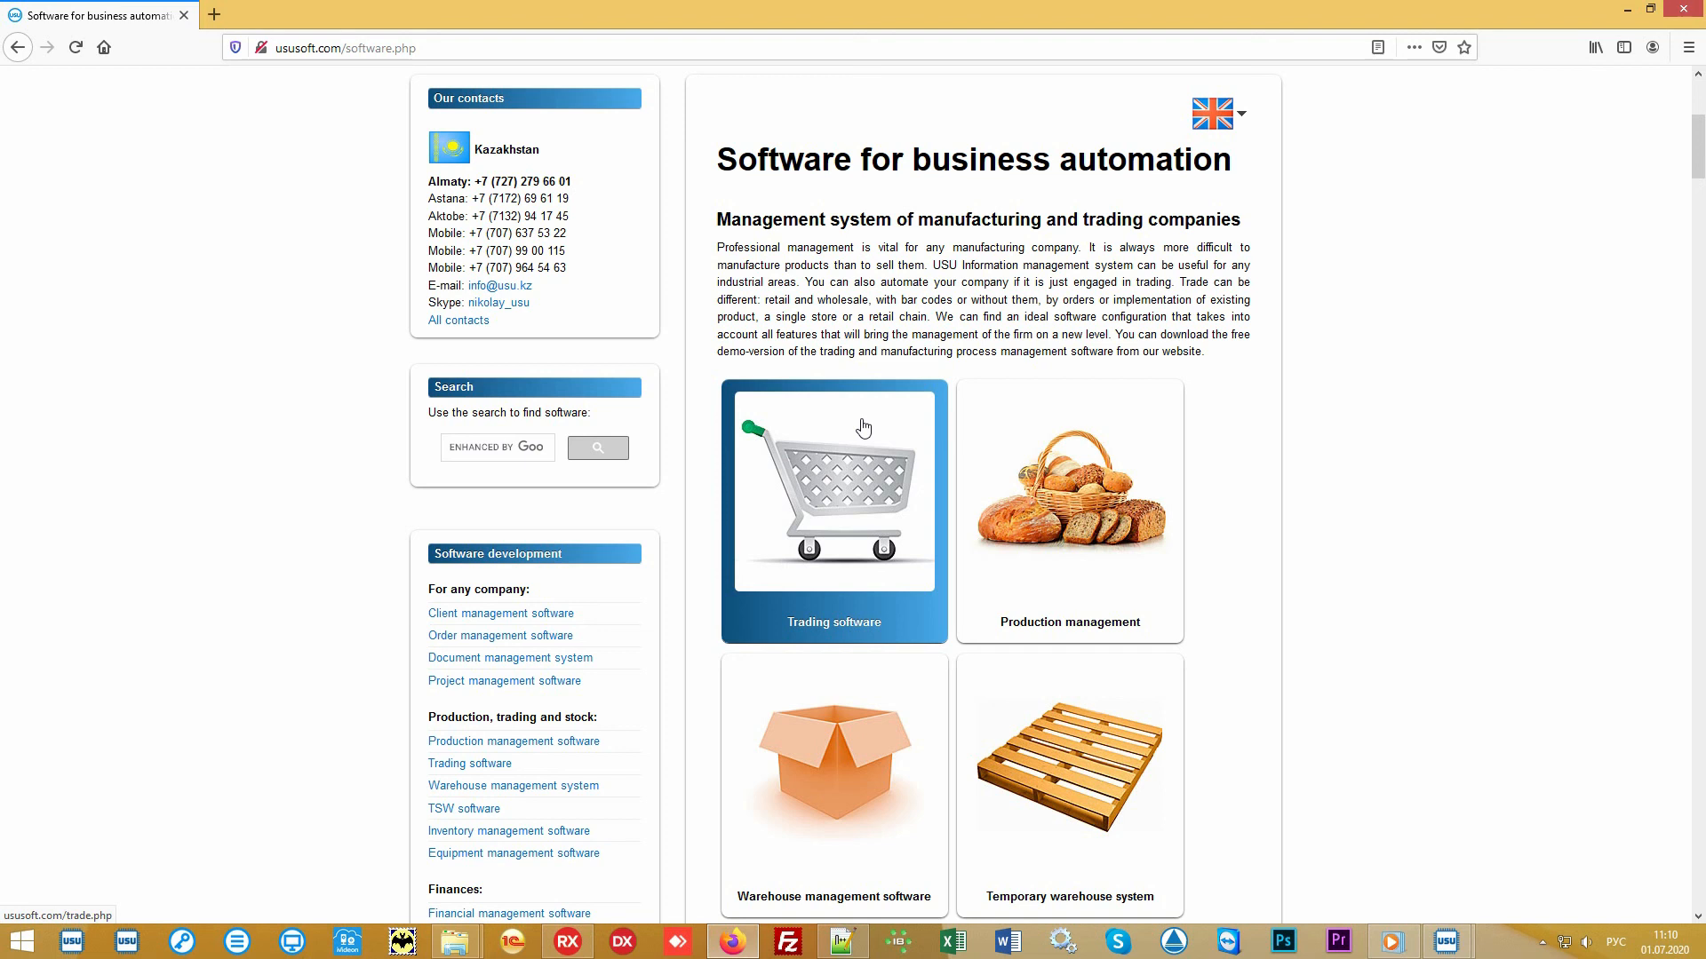
- Open the website's Price page and switch the currency to US dollar - USD
{"action": "scroll", "coordinate": [862, 427], "scroll_direction": "up", "scroll_amount": 5}
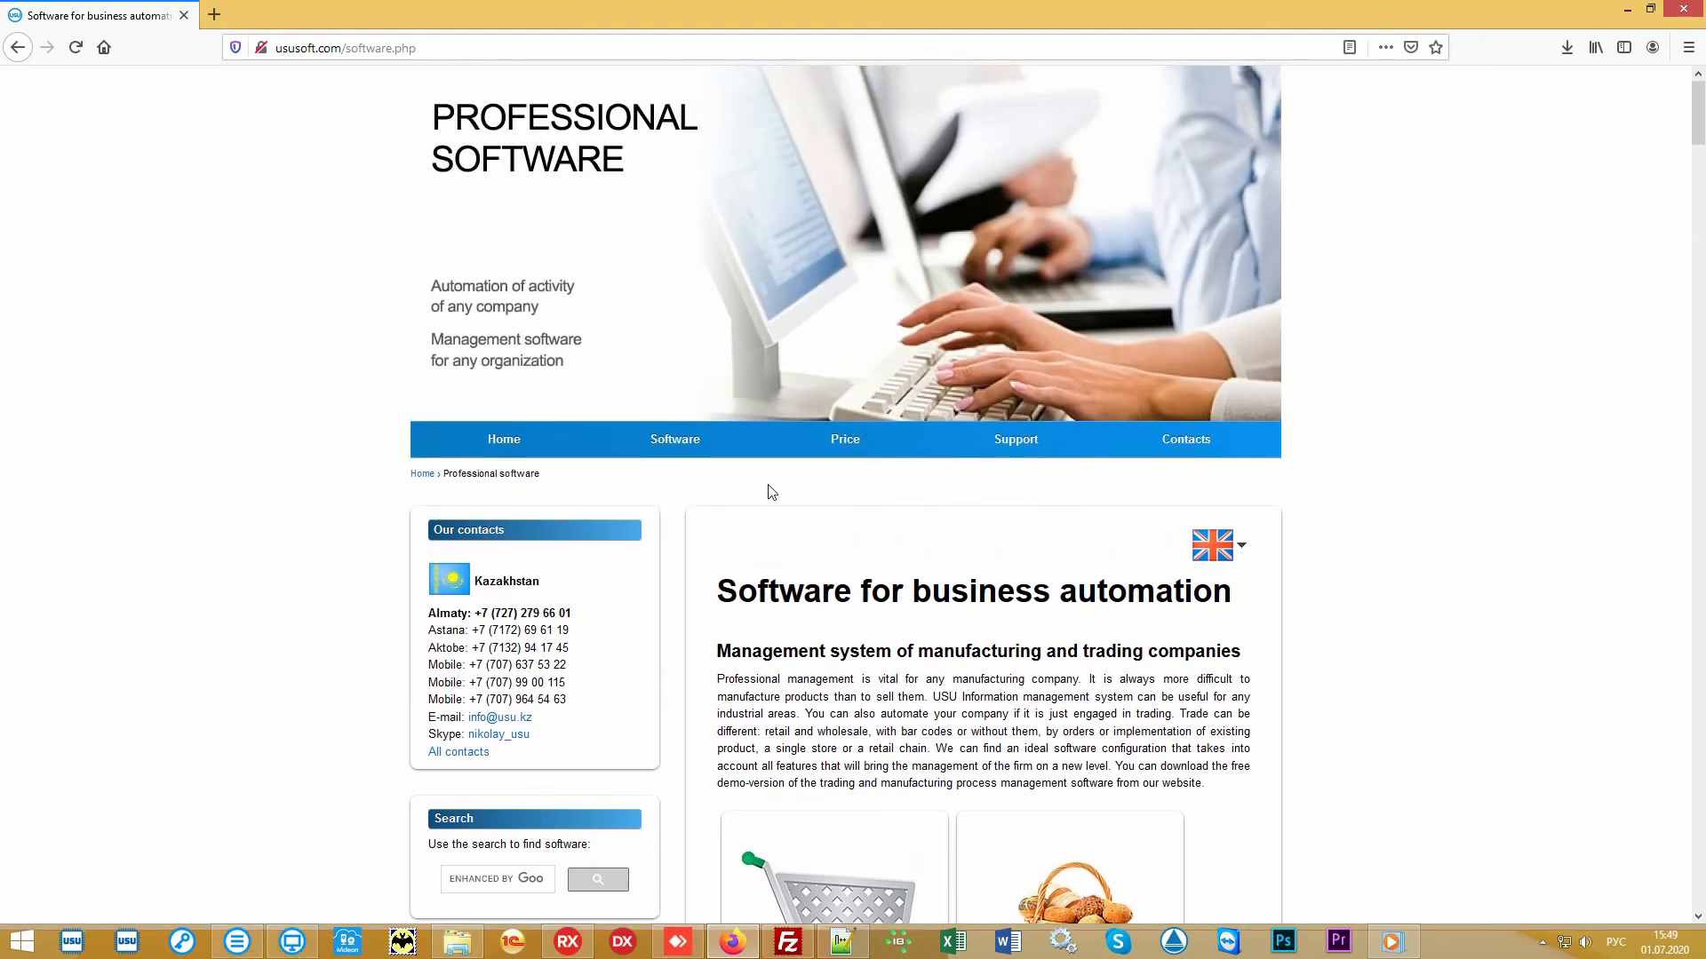
{"action": "left_click", "coordinate": [833, 452]}
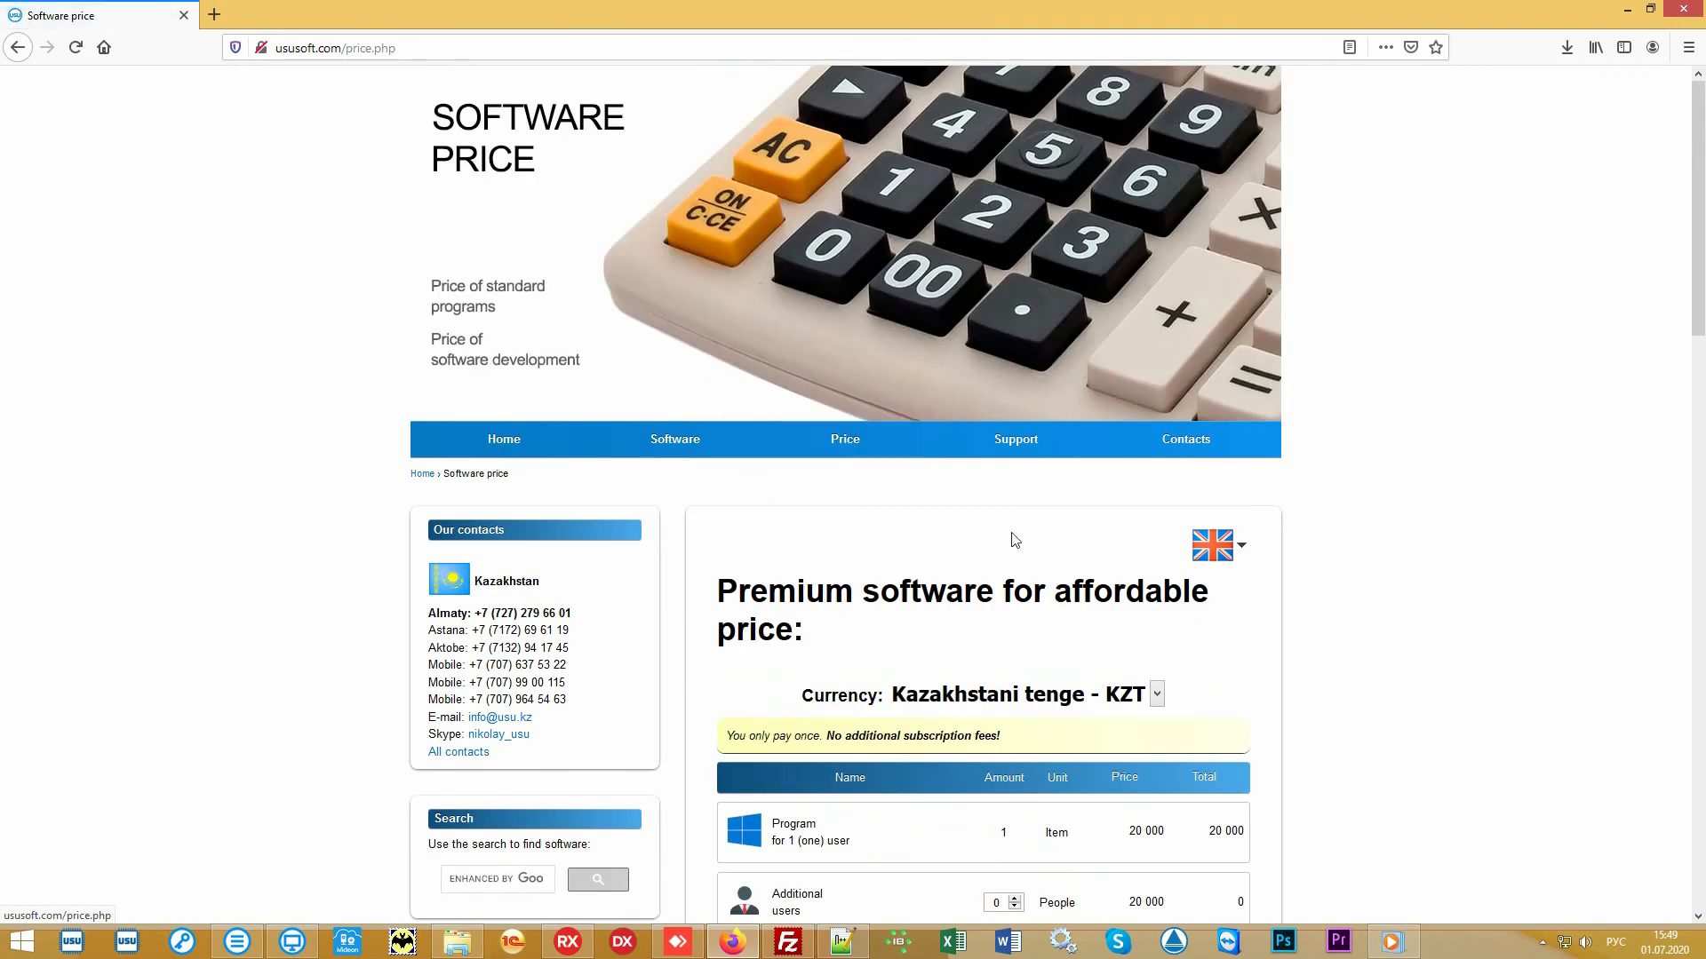
{"action": "scroll", "coordinate": [1412, 578], "scroll_direction": "down", "scroll_amount": 4}
{"action": "scroll", "coordinate": [1415, 580], "scroll_direction": "down", "scroll_amount": 1}
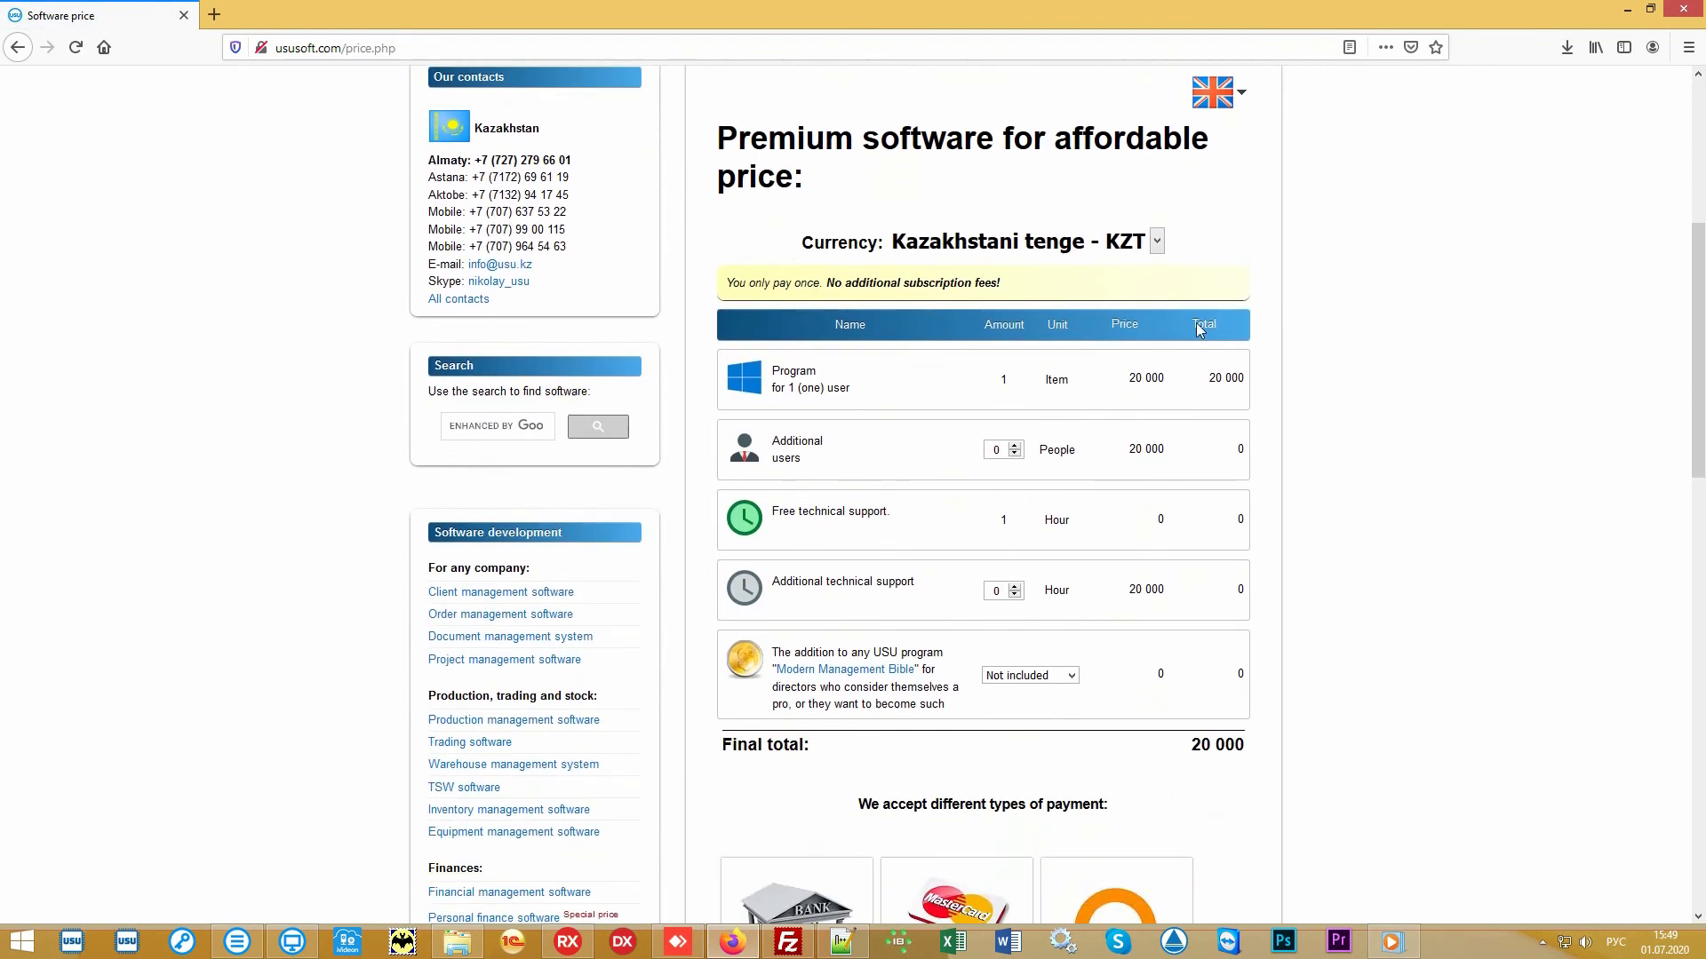
{"action": "left_click", "coordinate": [1156, 241]}
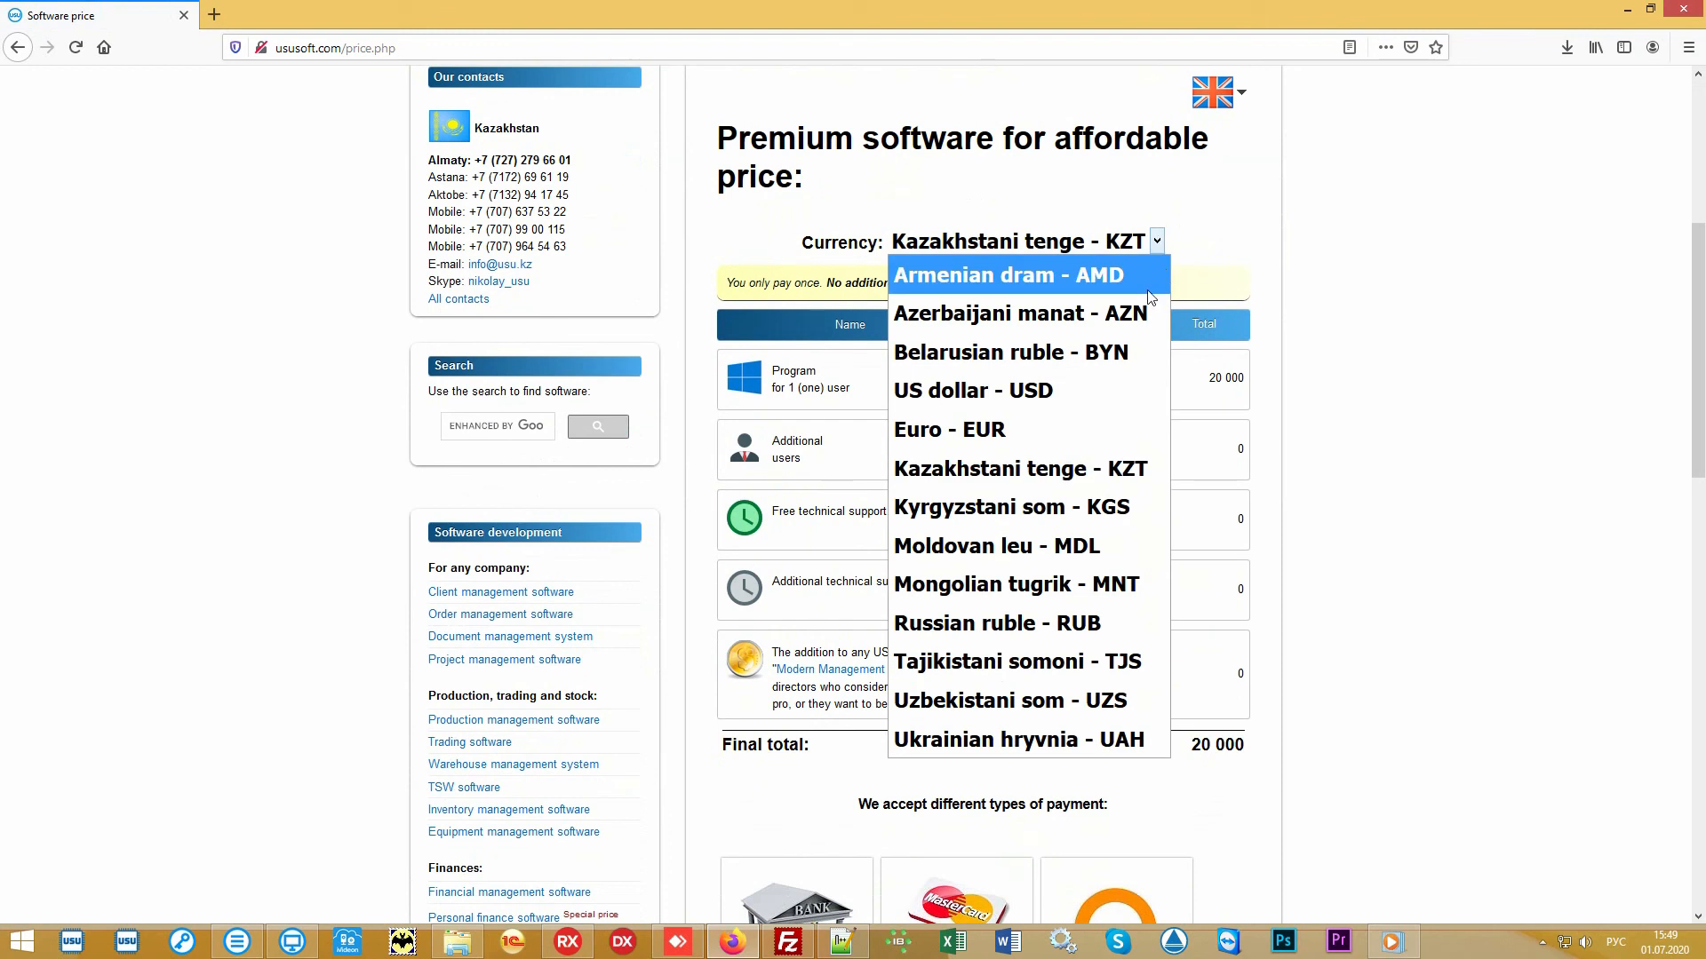
{"action": "left_click", "coordinate": [1048, 390]}
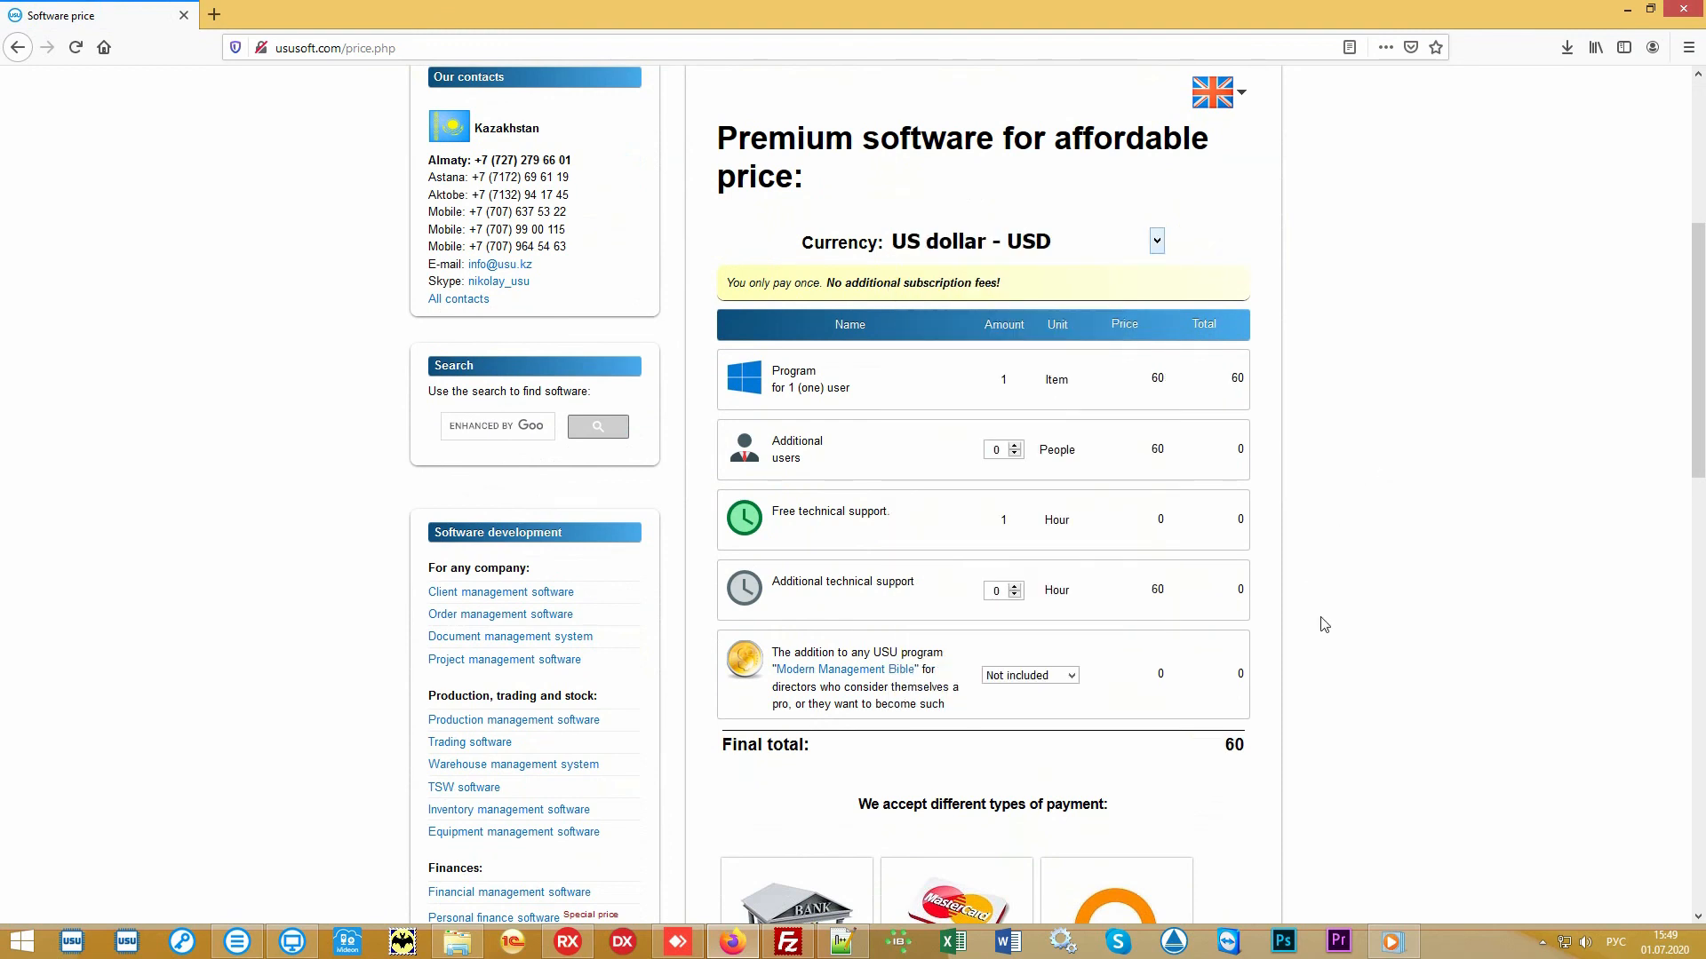
{"action": "left_click_drag", "start_coordinate": [1213, 751], "coordinate": [1247, 754]}
{"action": "left_click", "coordinate": [1188, 752]}
- Open the website's Contacts page and scroll through the regional contact details
{"action": "scroll", "coordinate": [1452, 467], "scroll_direction": "down", "scroll_amount": 2}
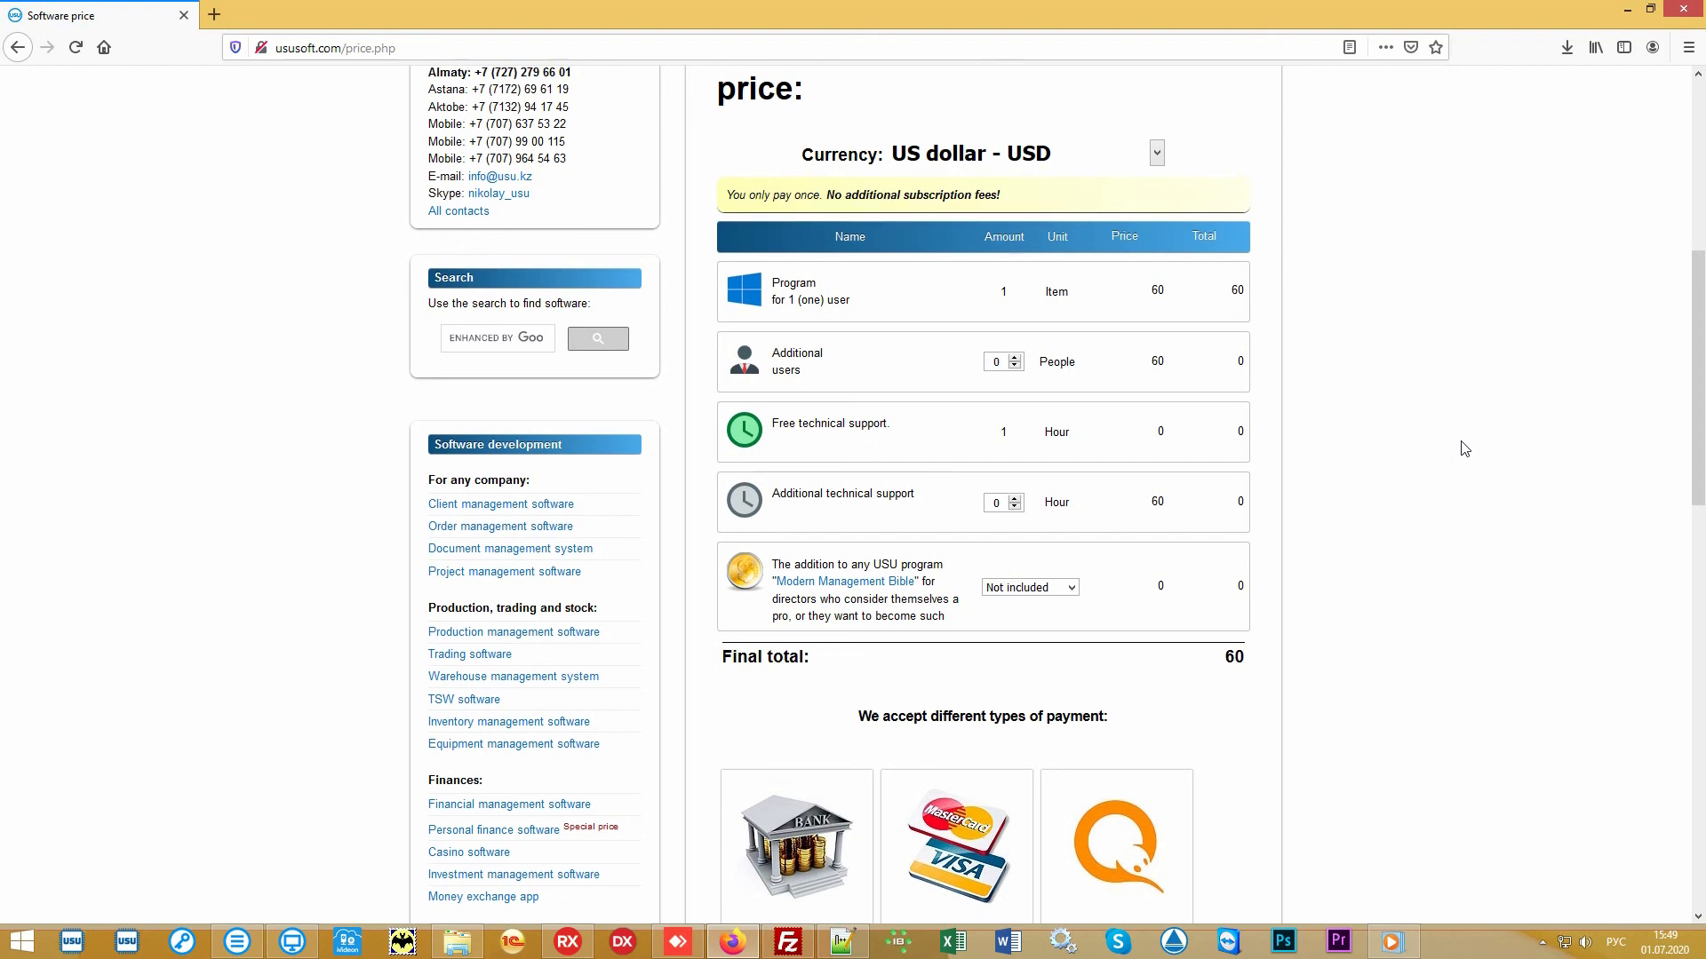
{"action": "scroll", "coordinate": [1464, 448], "scroll_direction": "up", "scroll_amount": 6}
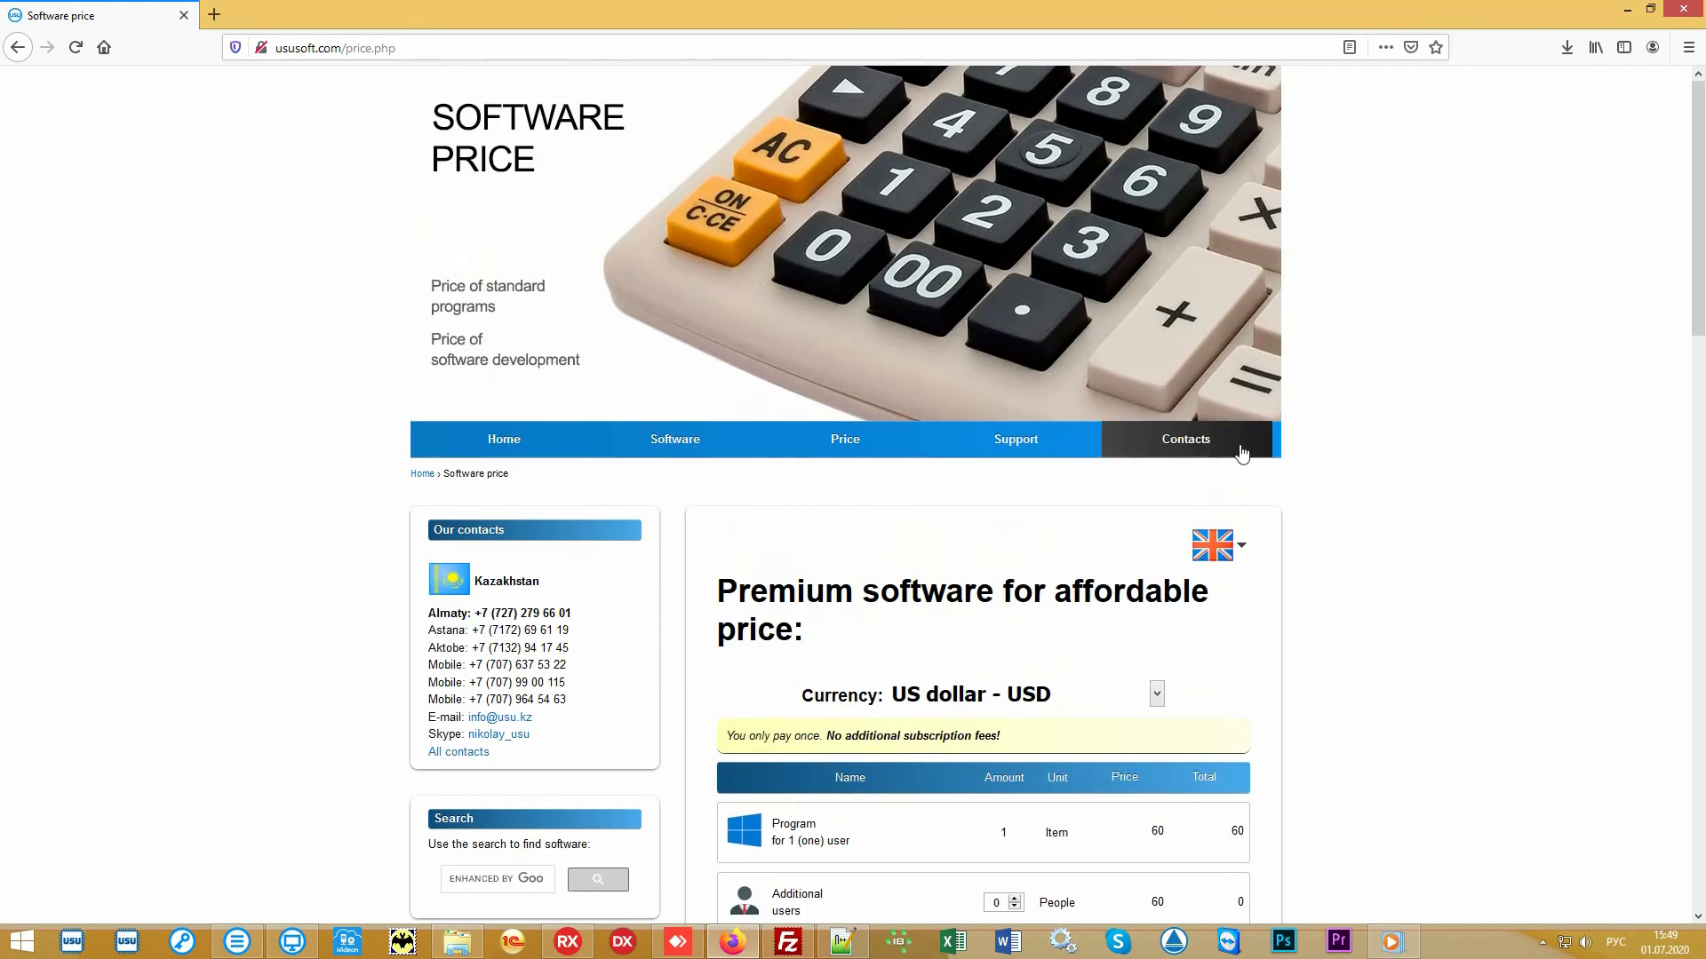
{"action": "left_click", "coordinate": [1201, 441]}
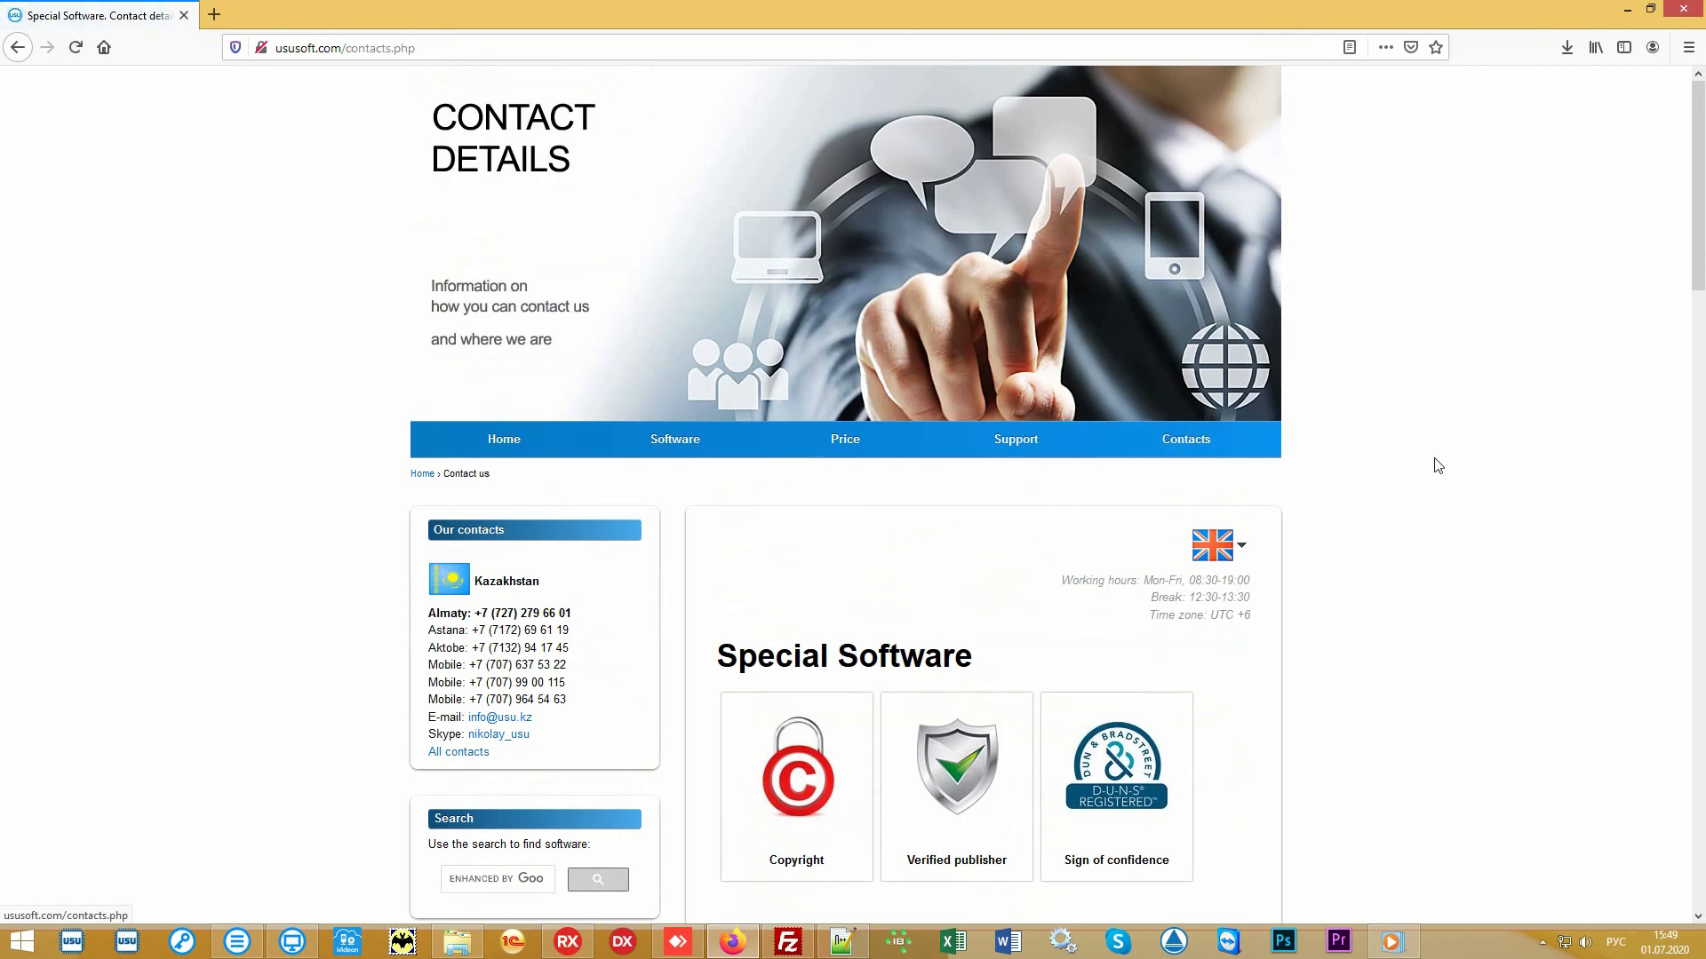
{"action": "scroll", "coordinate": [1453, 468], "scroll_direction": "down", "scroll_amount": 6}
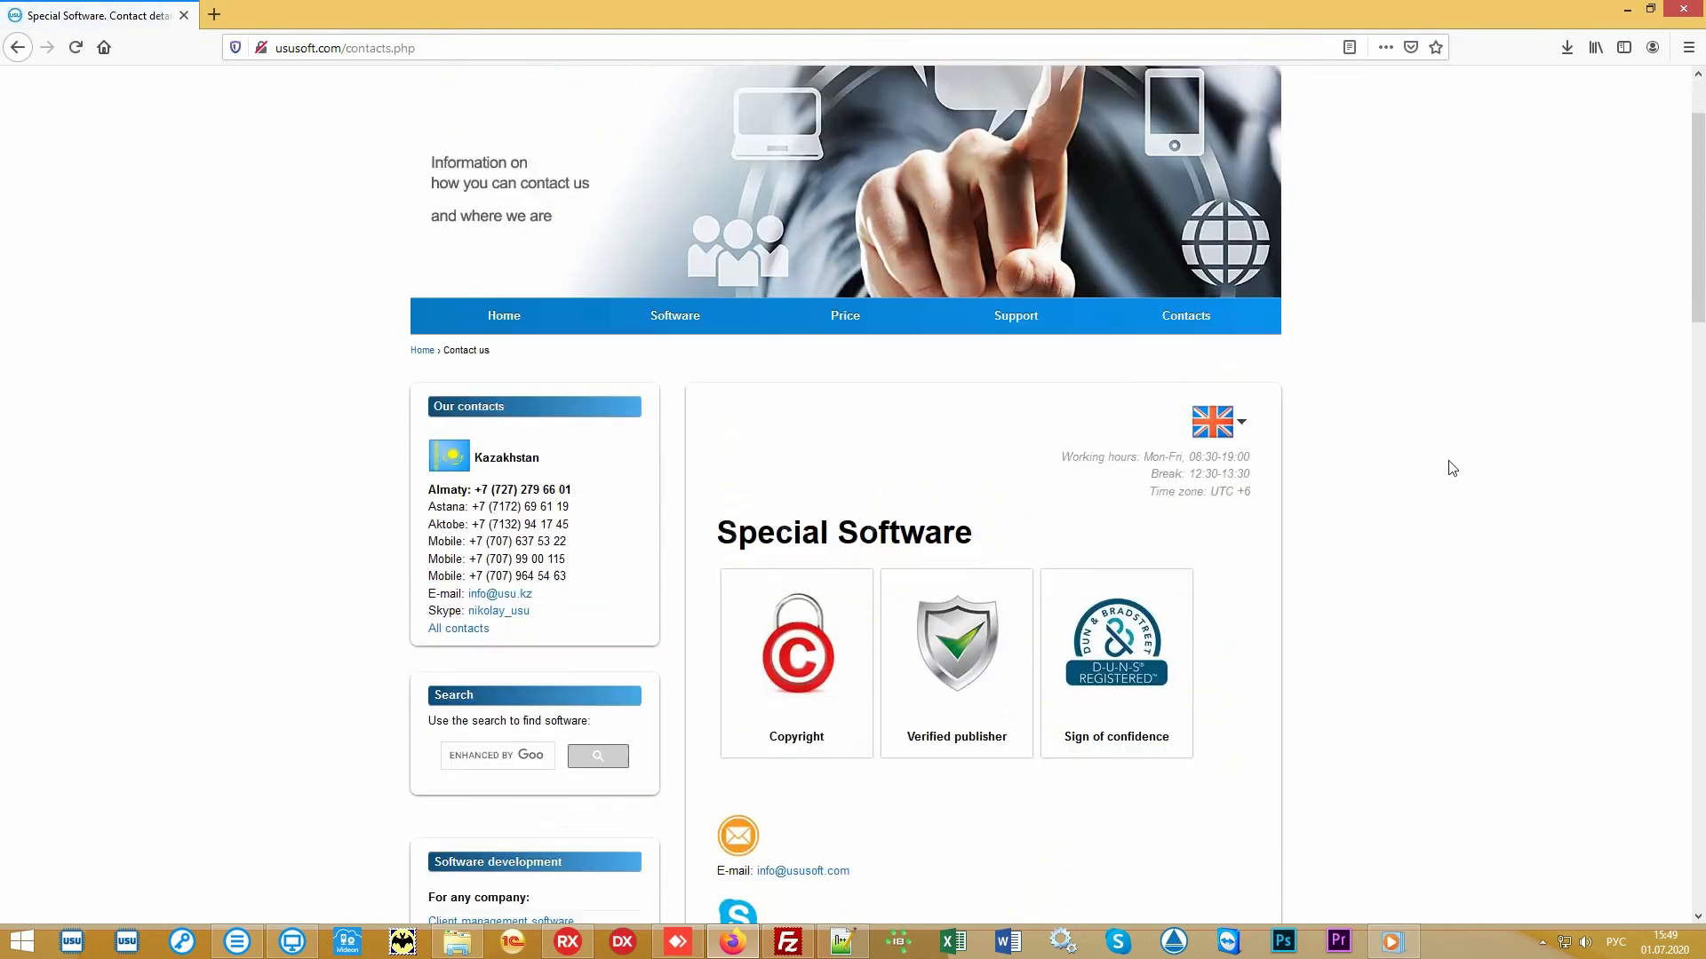
{"action": "scroll", "coordinate": [1450, 468], "scroll_direction": "down", "scroll_amount": 7}
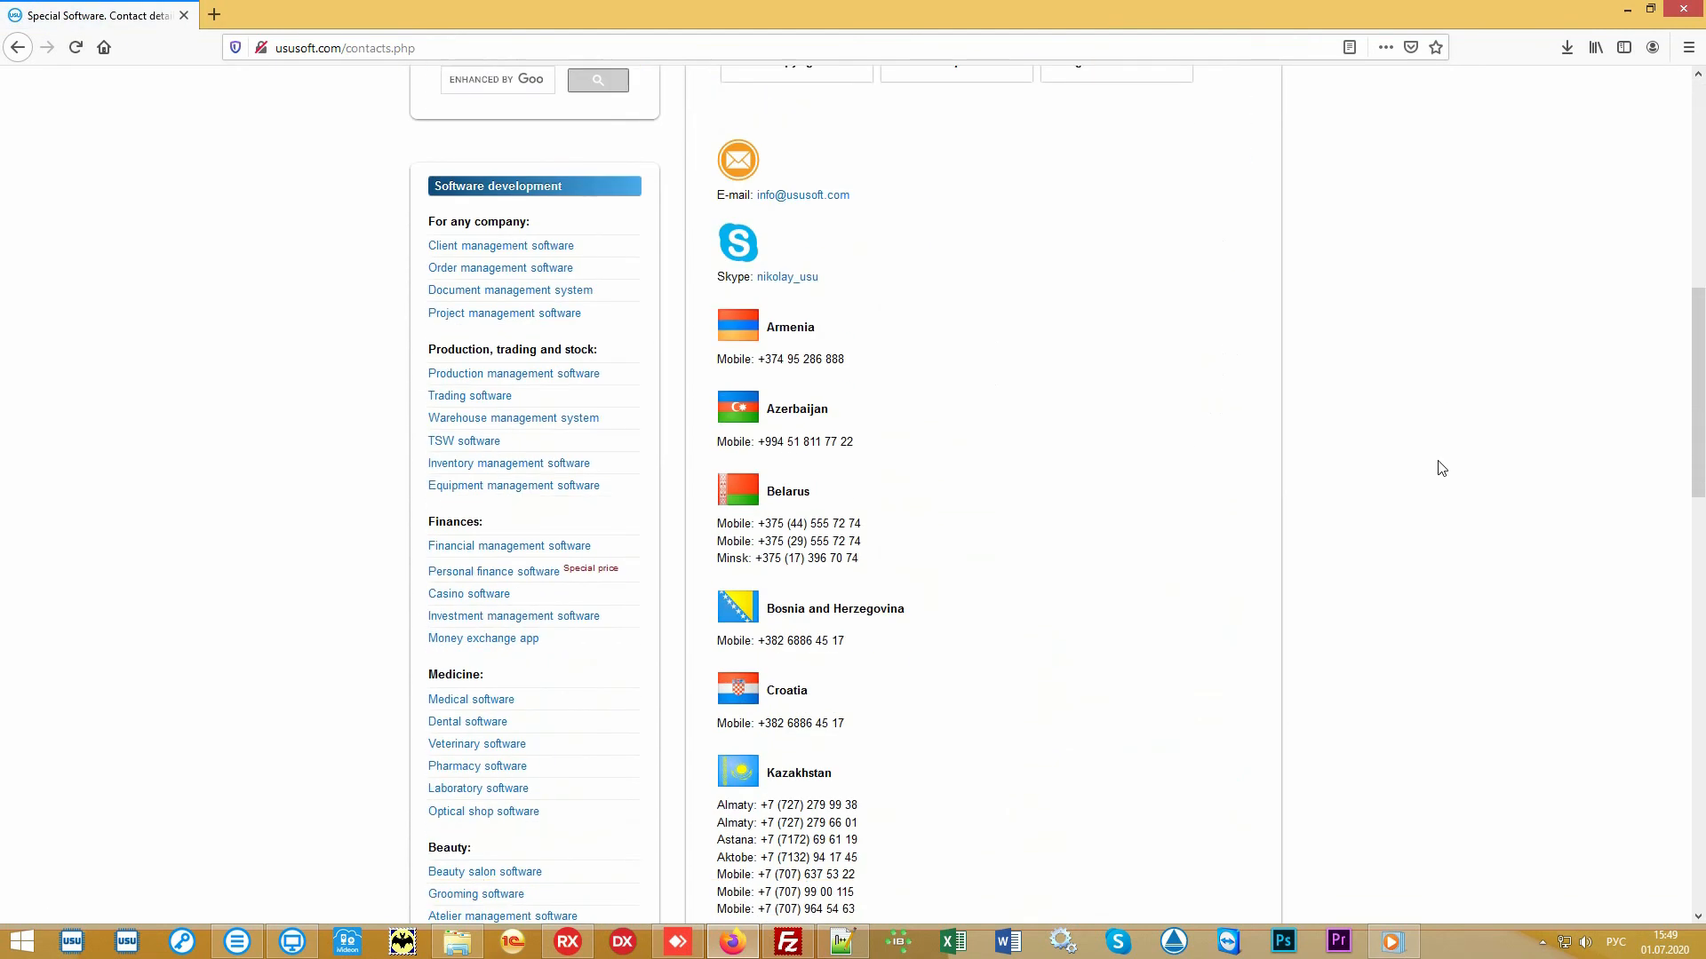
{"action": "scroll", "coordinate": [1426, 469], "scroll_direction": "down", "scroll_amount": 4}
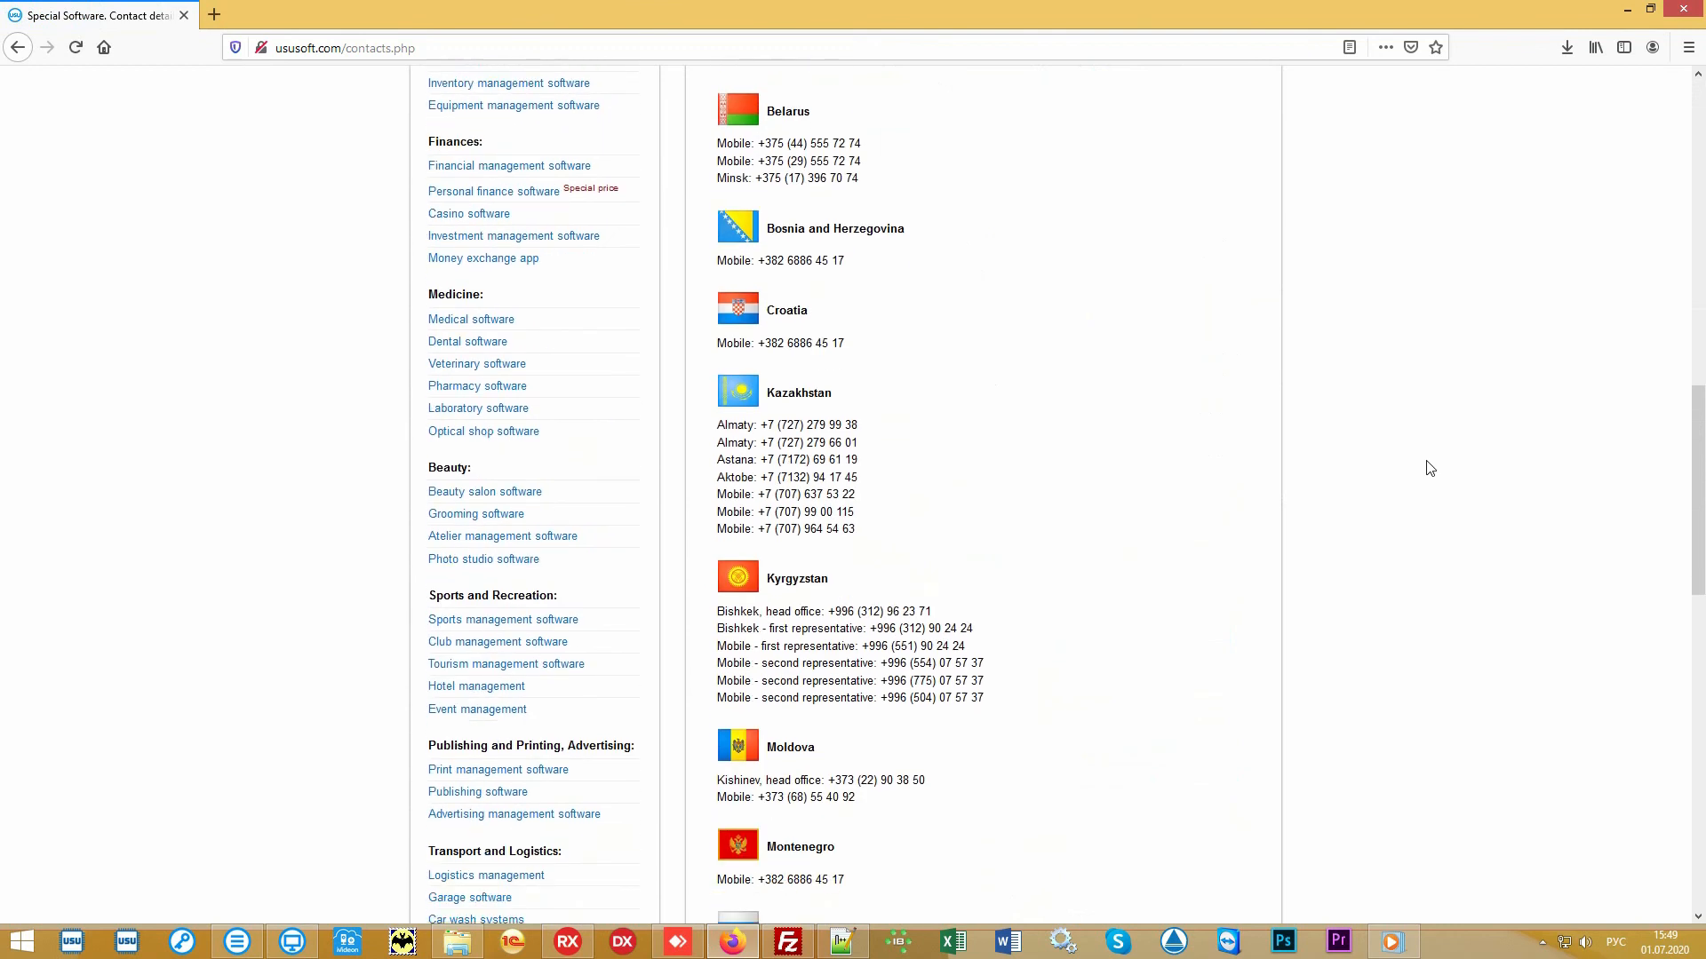
{"action": "scroll", "coordinate": [1416, 466], "scroll_direction": "down", "scroll_amount": 2}
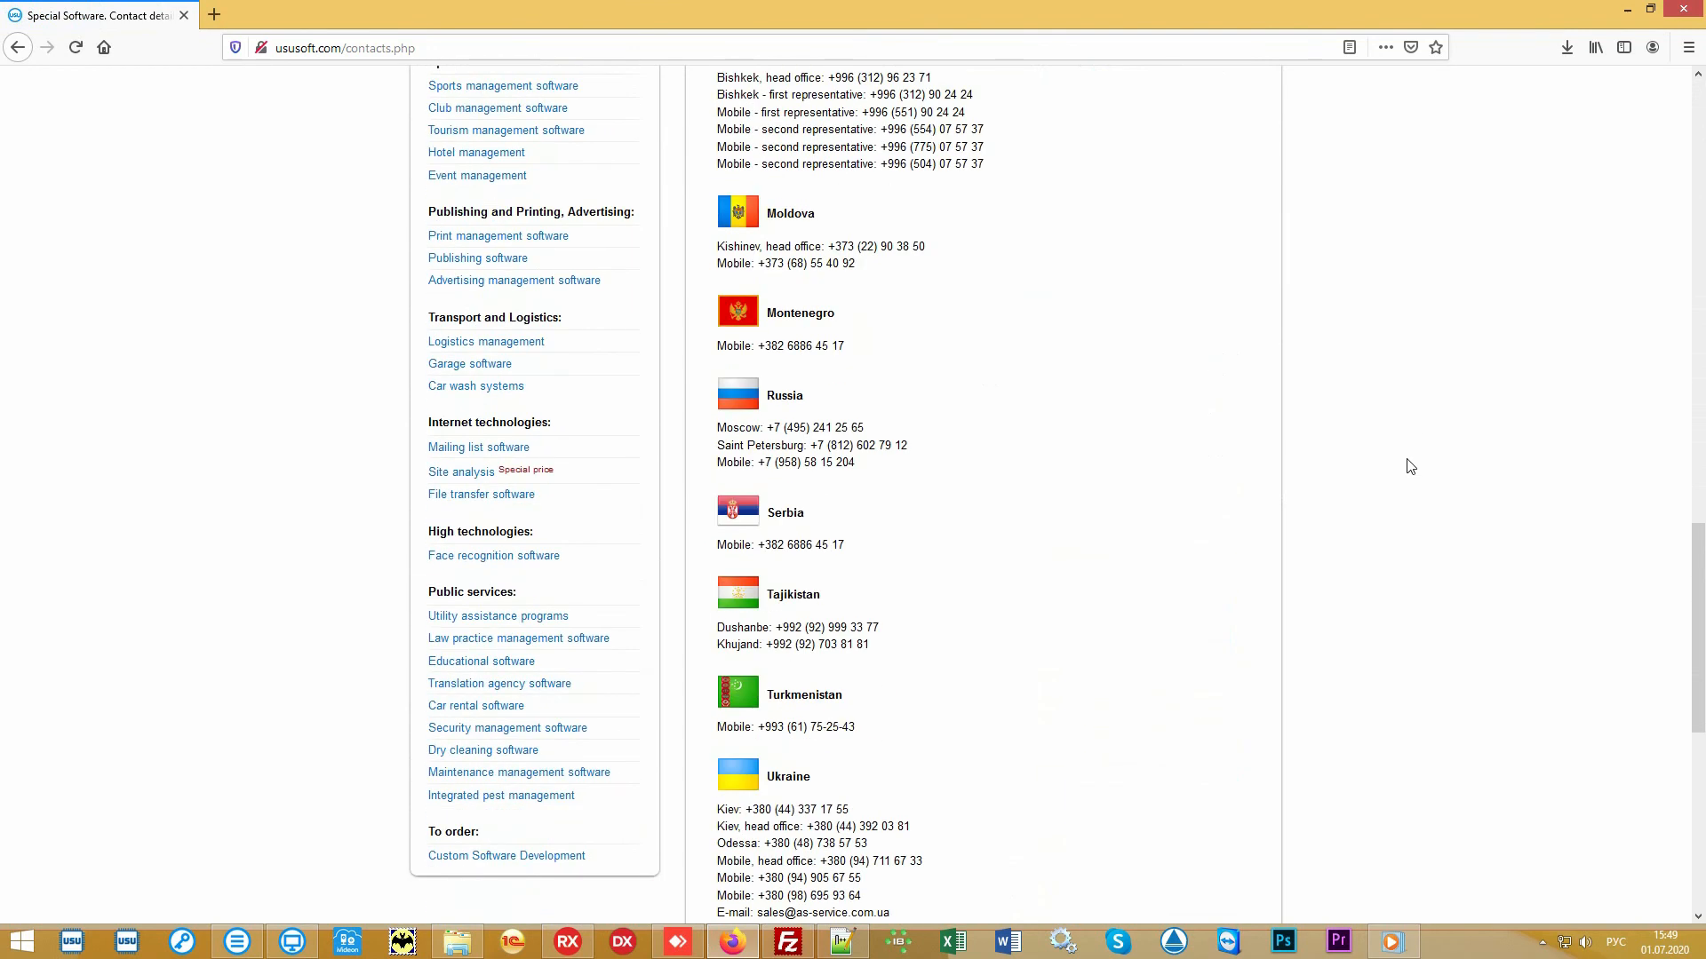
{"action": "scroll", "coordinate": [1412, 462], "scroll_direction": "down", "scroll_amount": 3}
{"action": "scroll", "coordinate": [1411, 462], "scroll_direction": "up", "scroll_amount": 7}
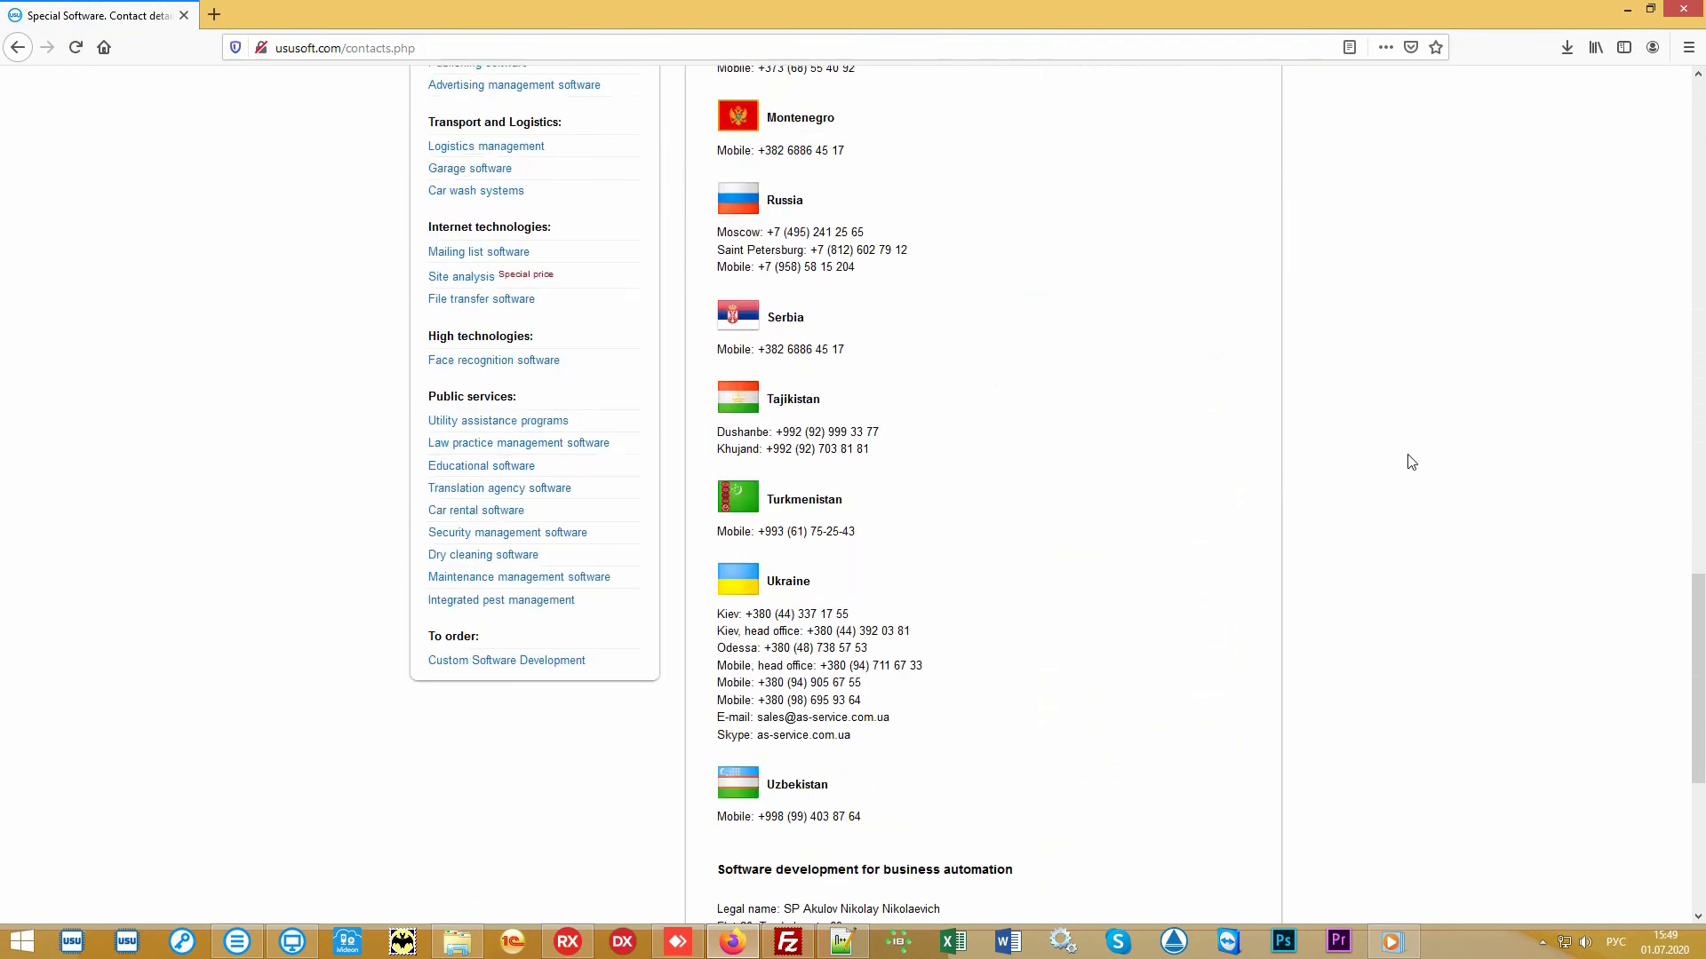
{"action": "scroll", "coordinate": [1412, 462], "scroll_direction": "up", "scroll_amount": 12}
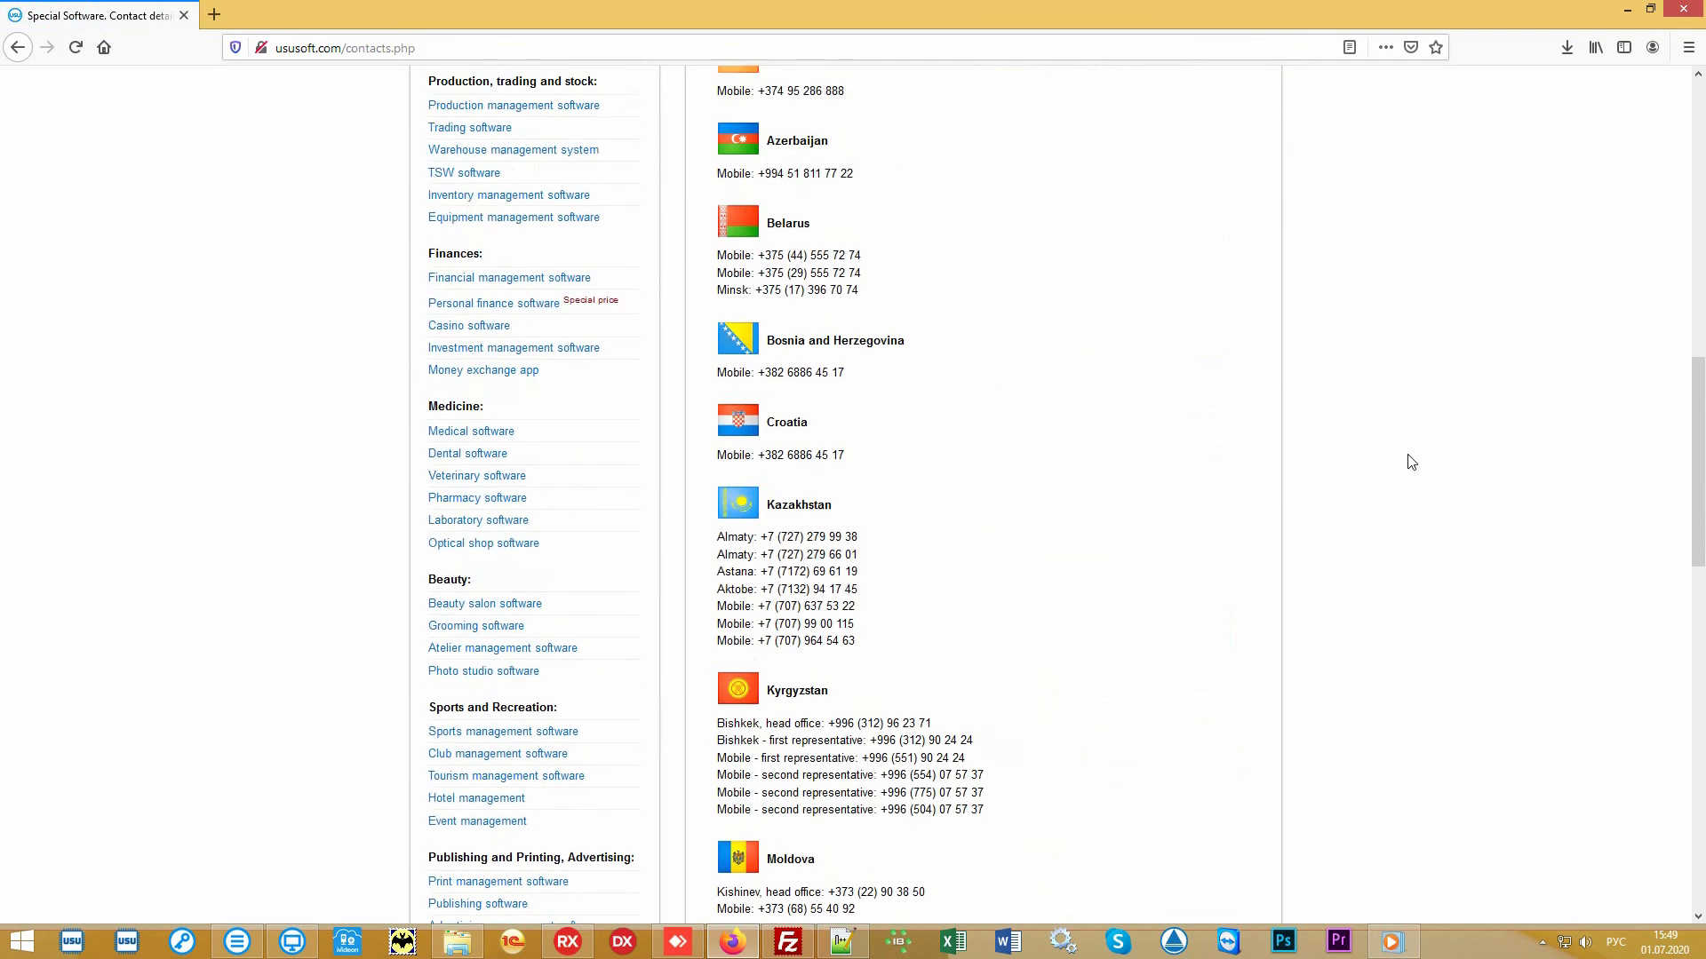
{"action": "scroll", "coordinate": [1411, 462], "scroll_direction": "up", "scroll_amount": 4}
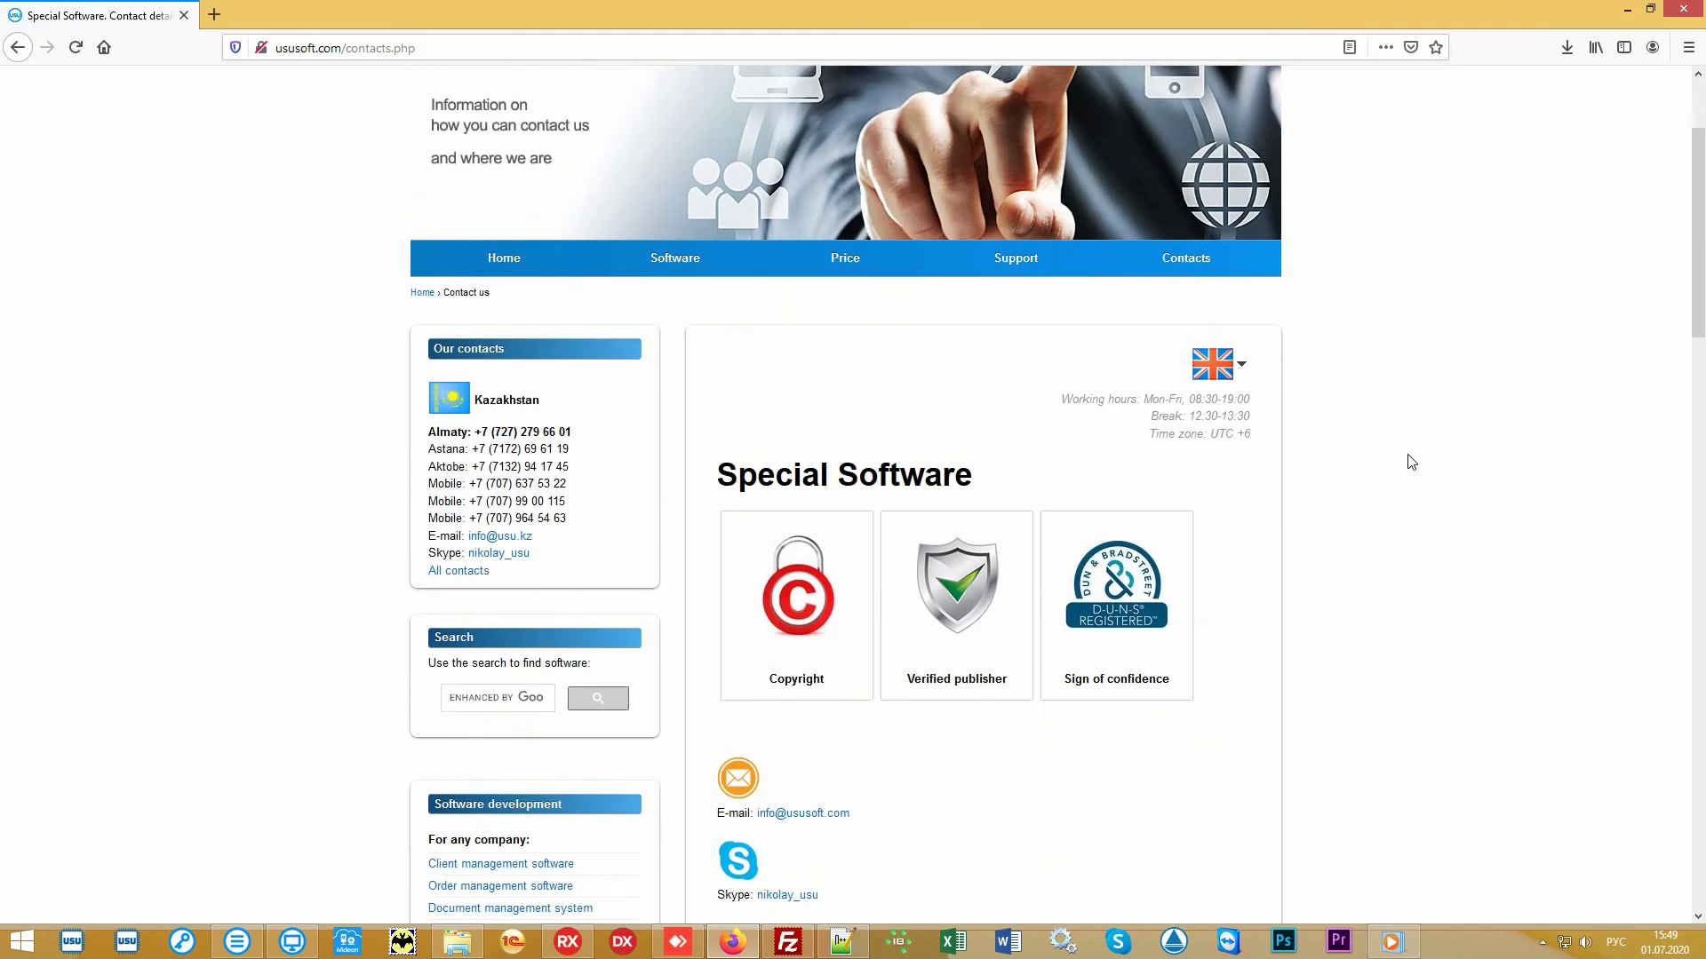